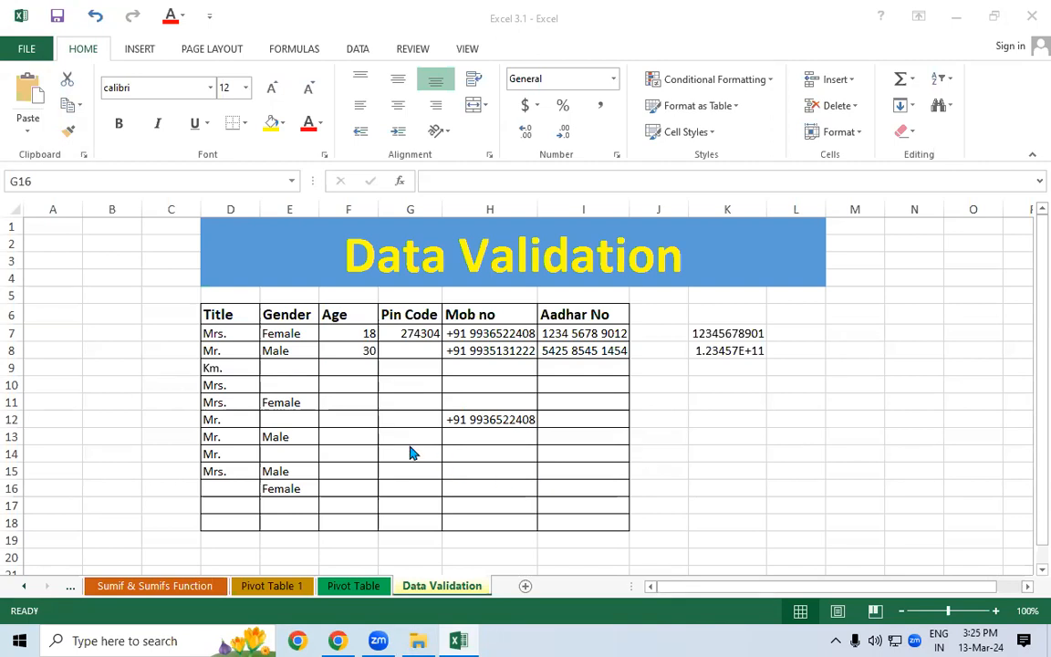
- Select the merged Data Validation title, then an empty cell on that sheet
left_click(357, 272)
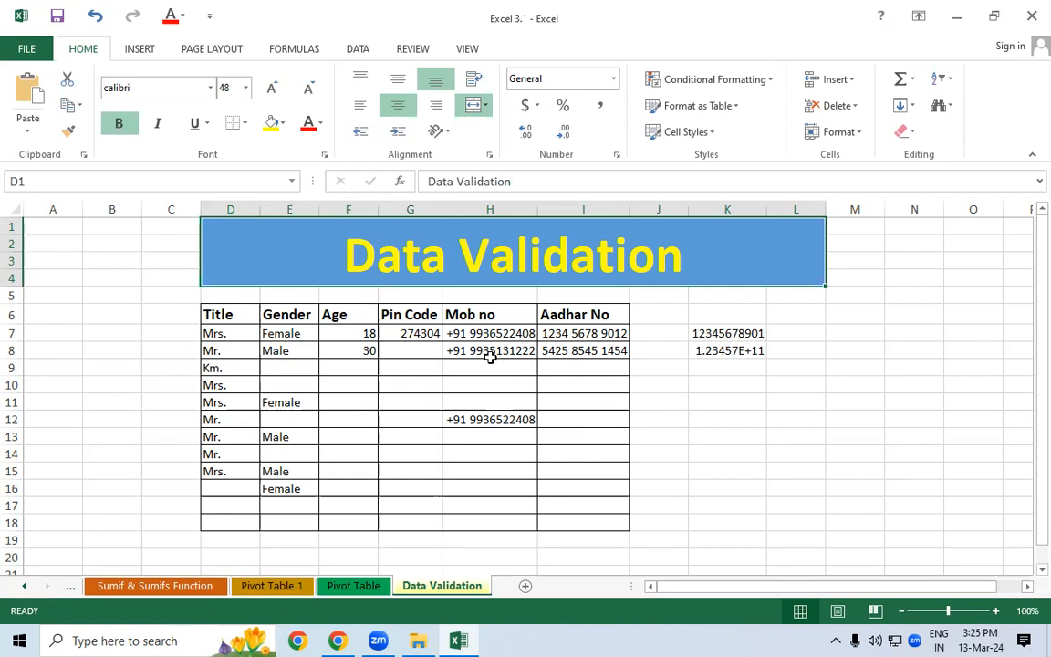
left_click(722, 367)
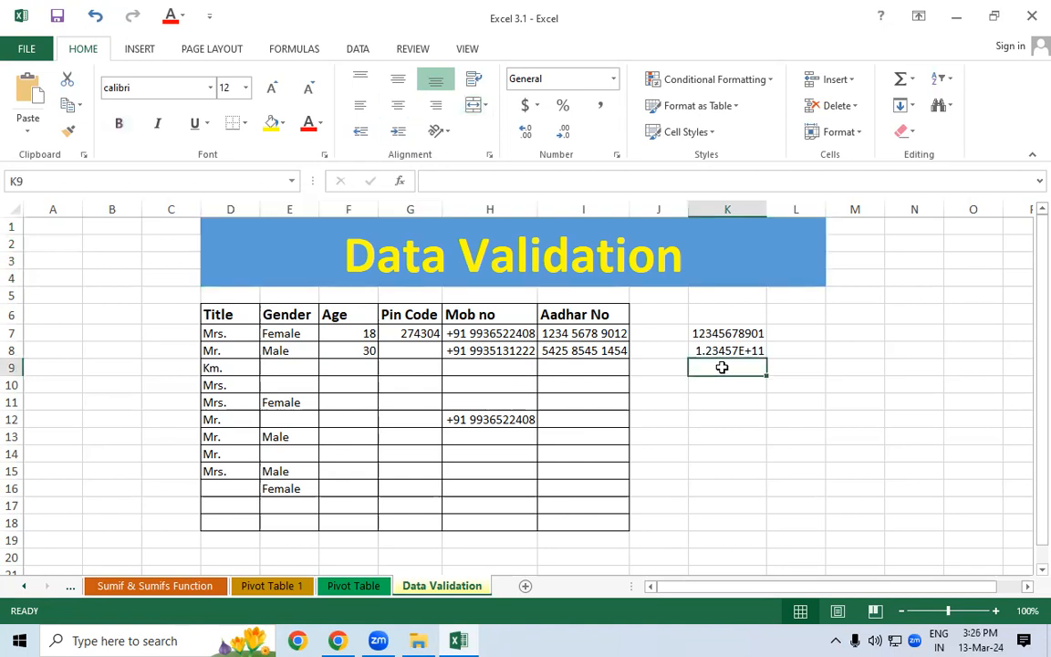
- On a new sheet, merge and centre C1:M4 and enter the title 'Text Function'
left_click(532, 586)
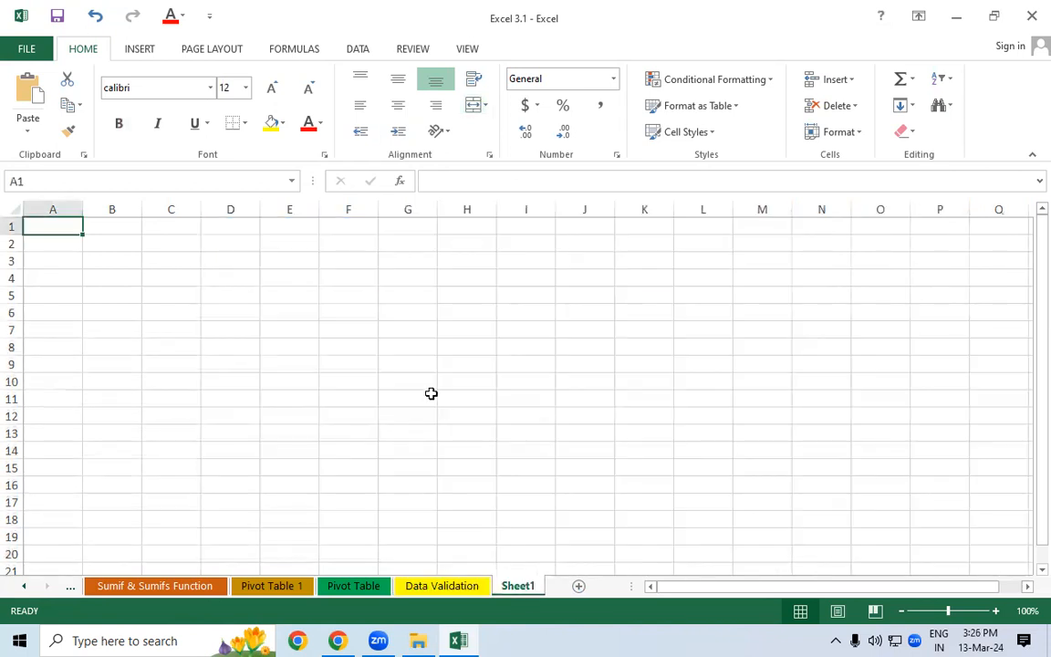
left_click(432, 394)
left_click_drag(273, 226, 365, 272)
left_click_drag(590, 286, 814, 286)
left_click_drag(187, 227, 749, 271)
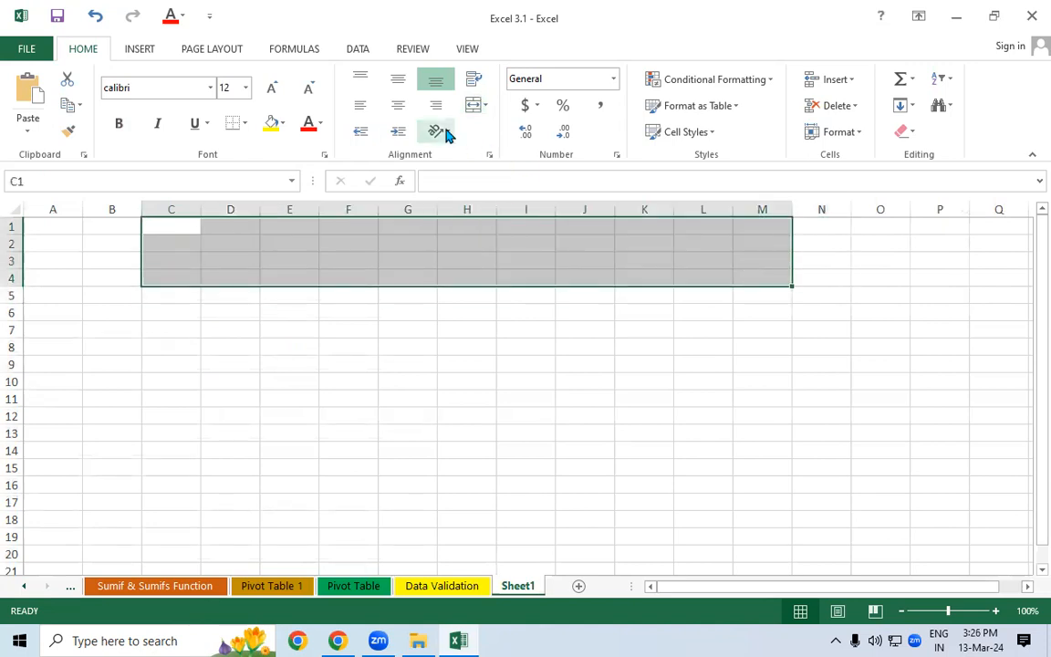
left_click(485, 106)
left_click(484, 133)
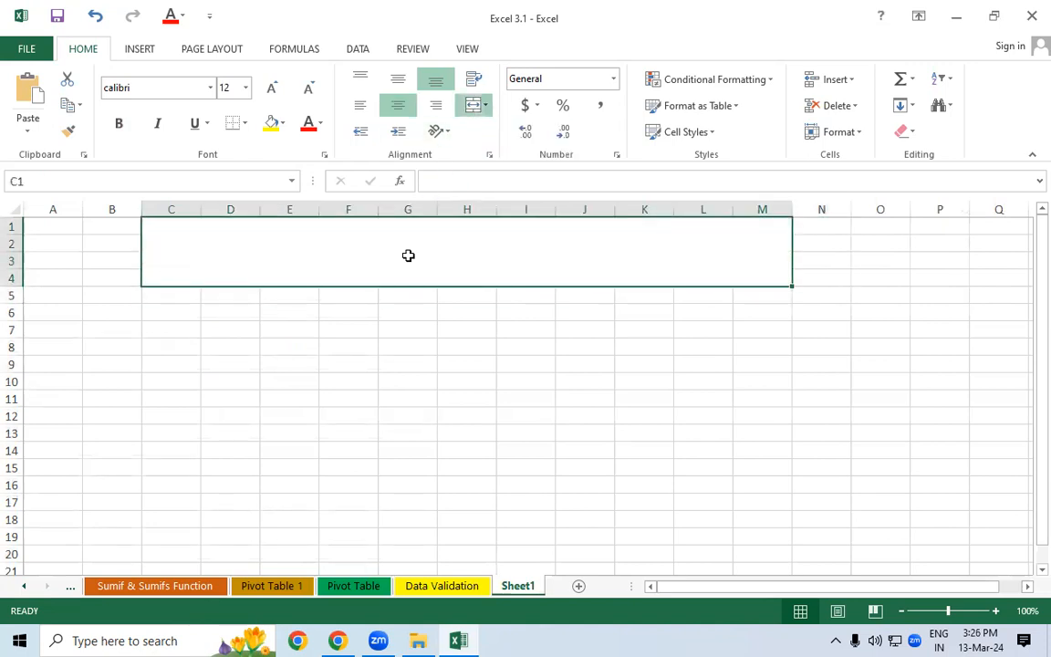
type("Tex")
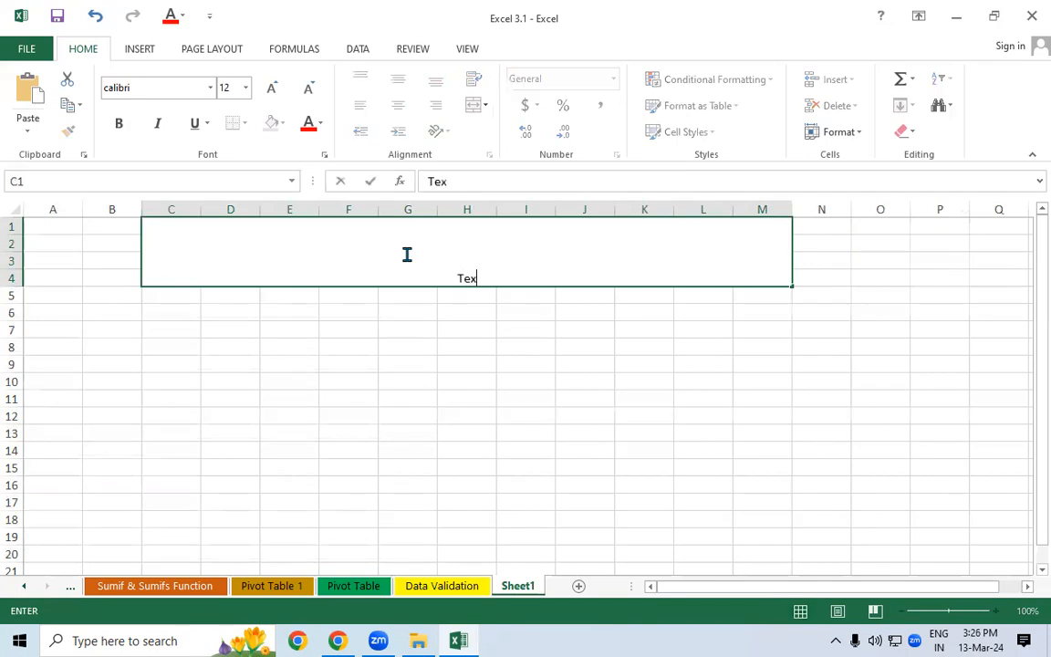
type("t Function")
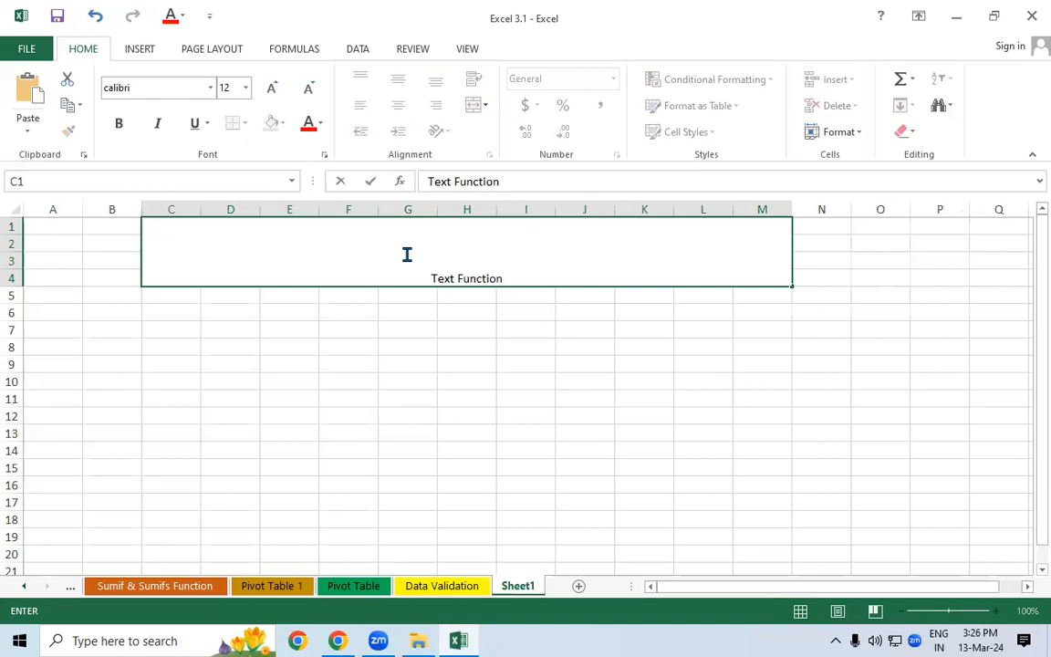
key("Return")
- Format the title at size 48, middle-aligned, in white text on a blue fill
left_click(407, 254)
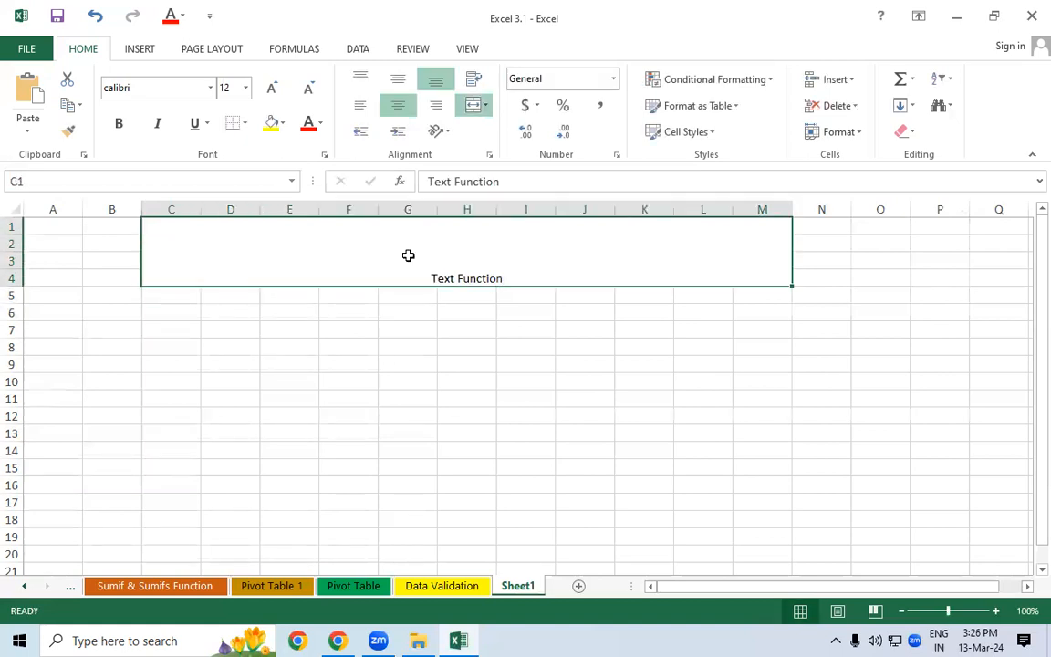
left_click(245, 88)
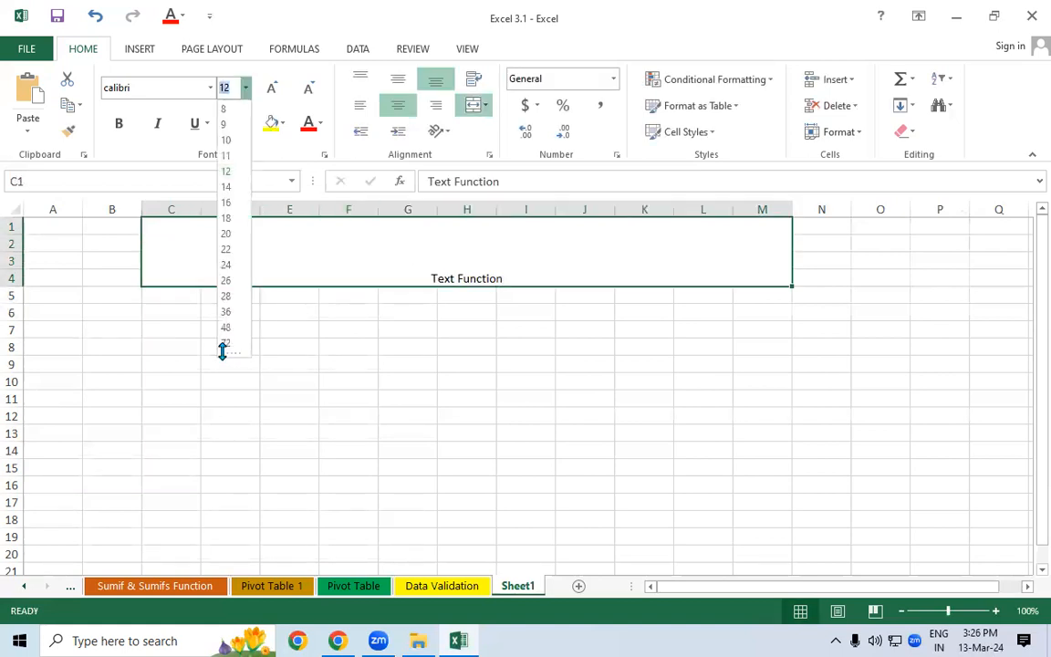
left_click(232, 327)
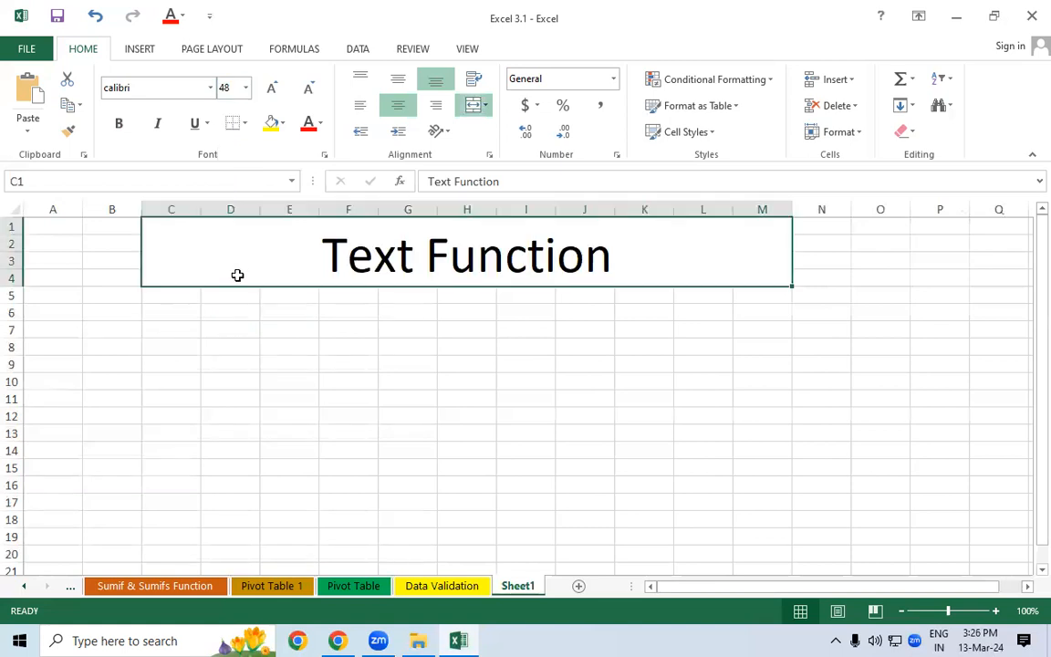
left_click(398, 80)
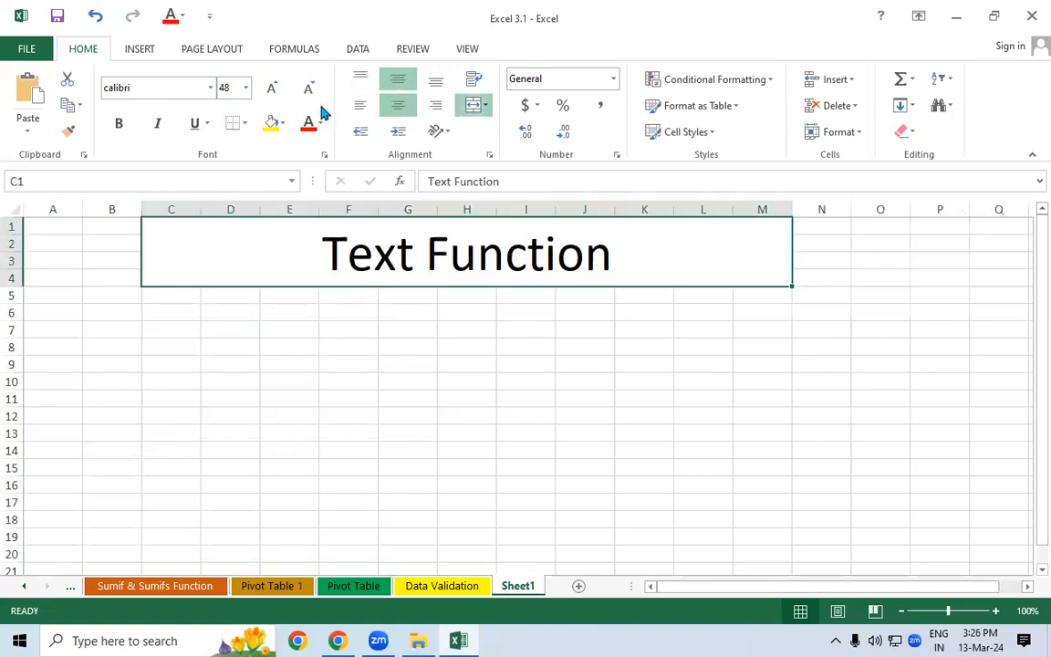
left_click(320, 123)
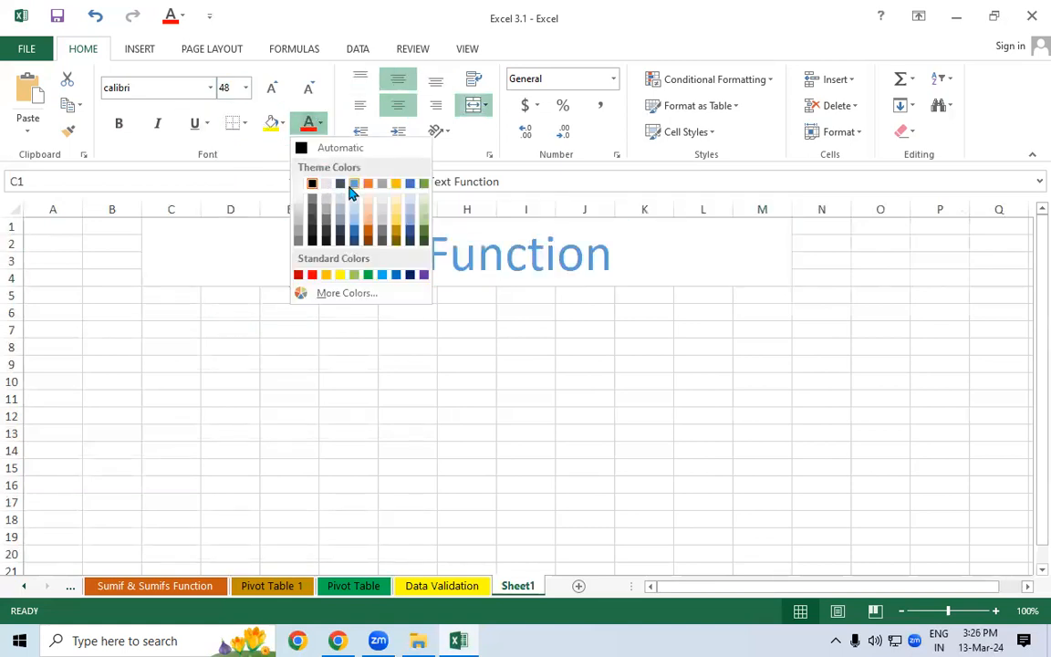
left_click(299, 184)
left_click(282, 123)
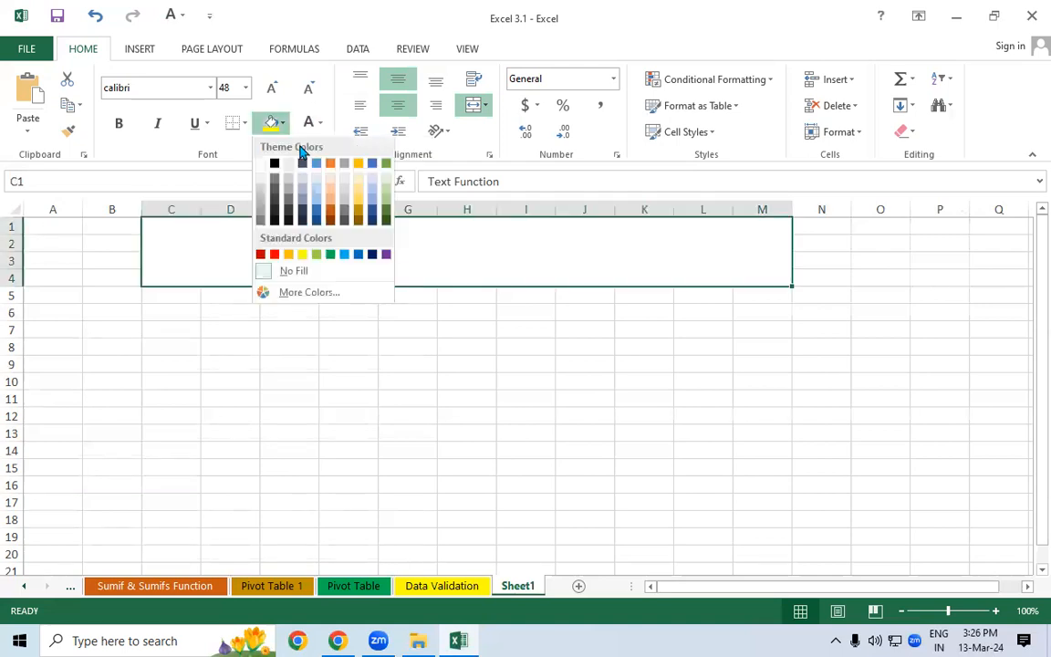
left_click(317, 165)
left_click(301, 416)
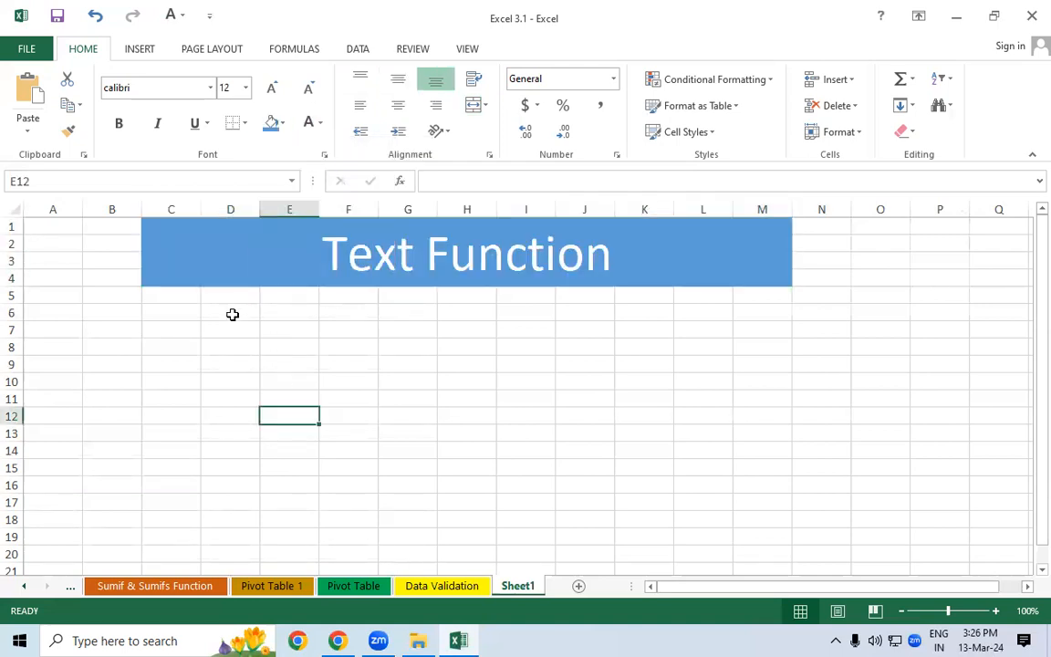
- Enter the headers 'Sr no.', 'First Name' and 'Last Name' in A6, B6 and C6
left_click(64, 325)
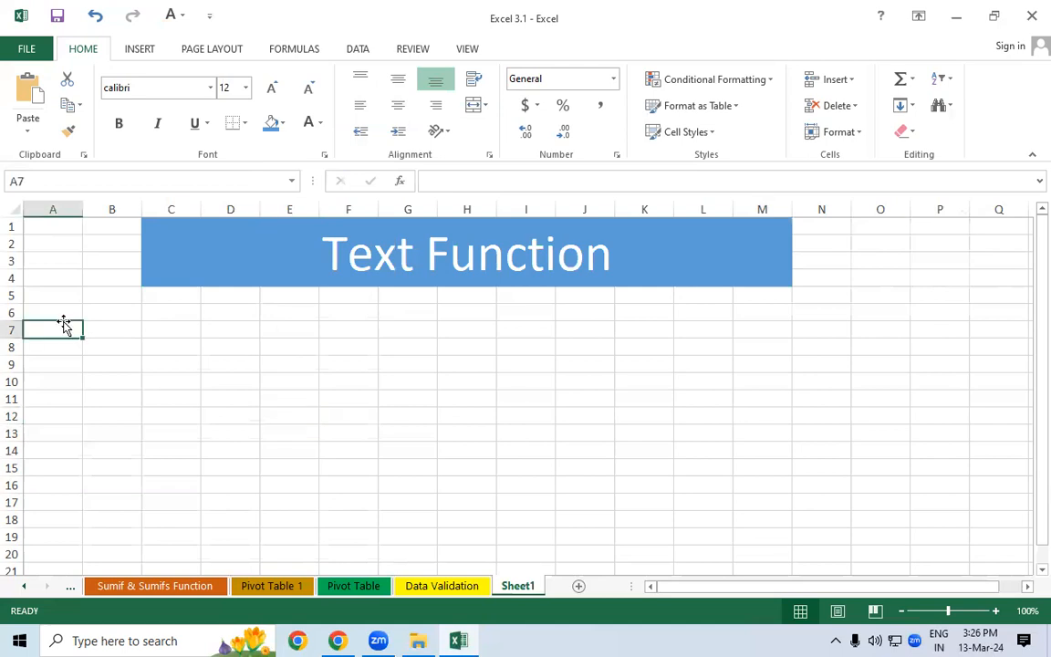
left_click_drag(61, 323, 52, 313)
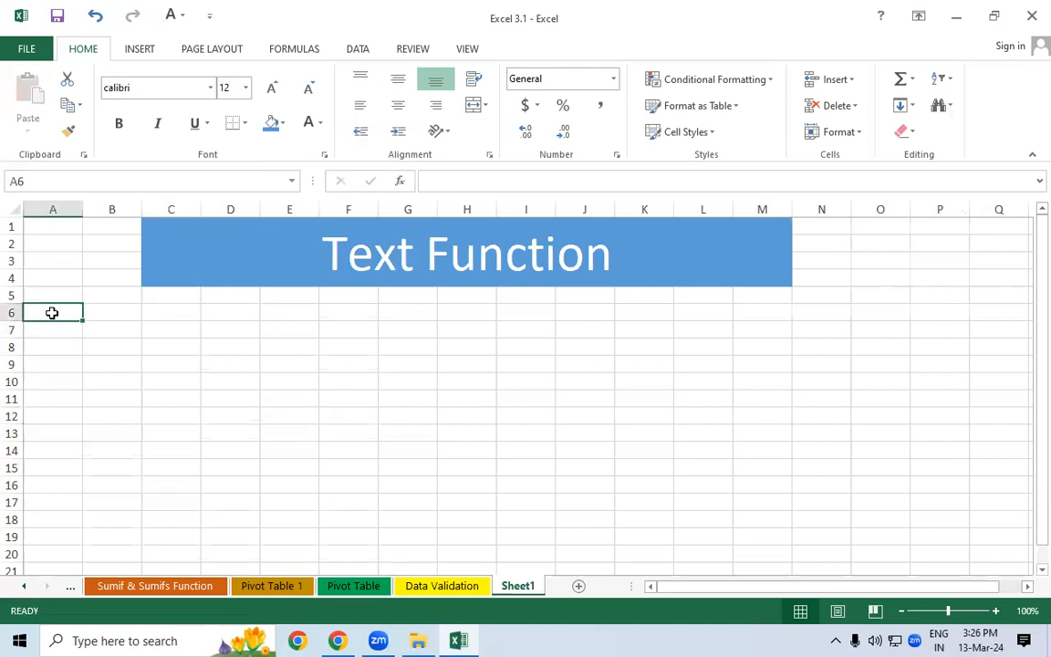
type("Sr n")
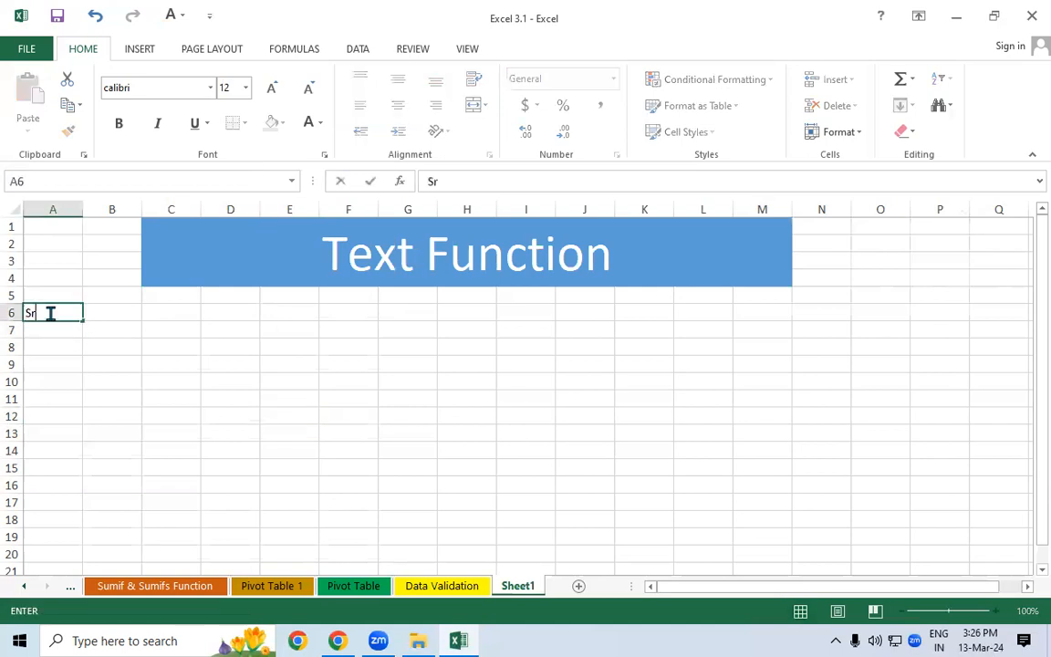
key("Tab")
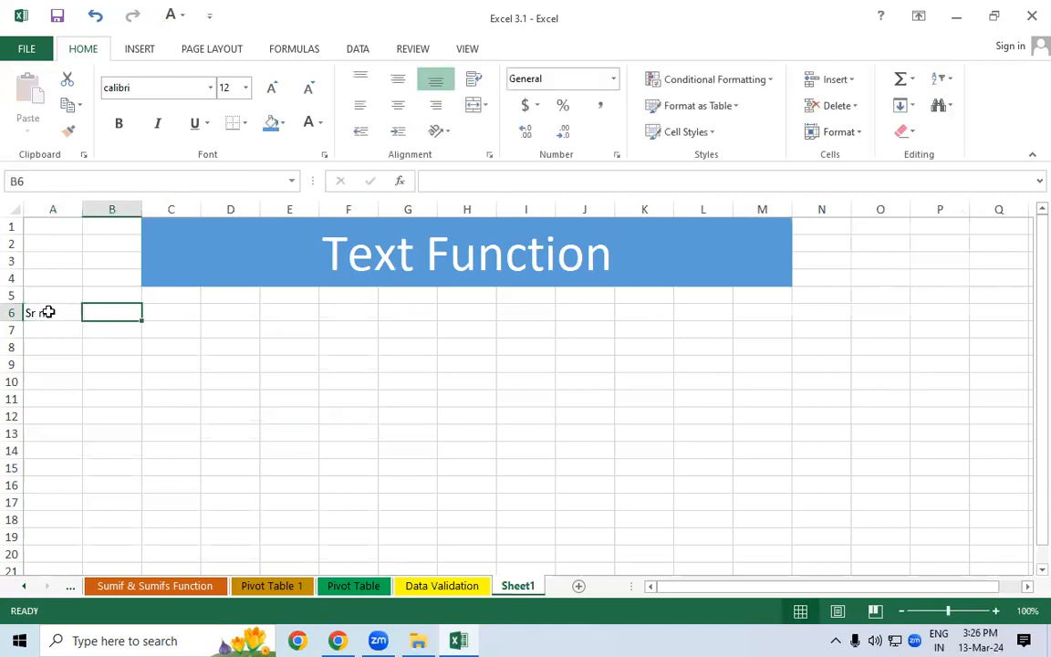
left_click(48, 313)
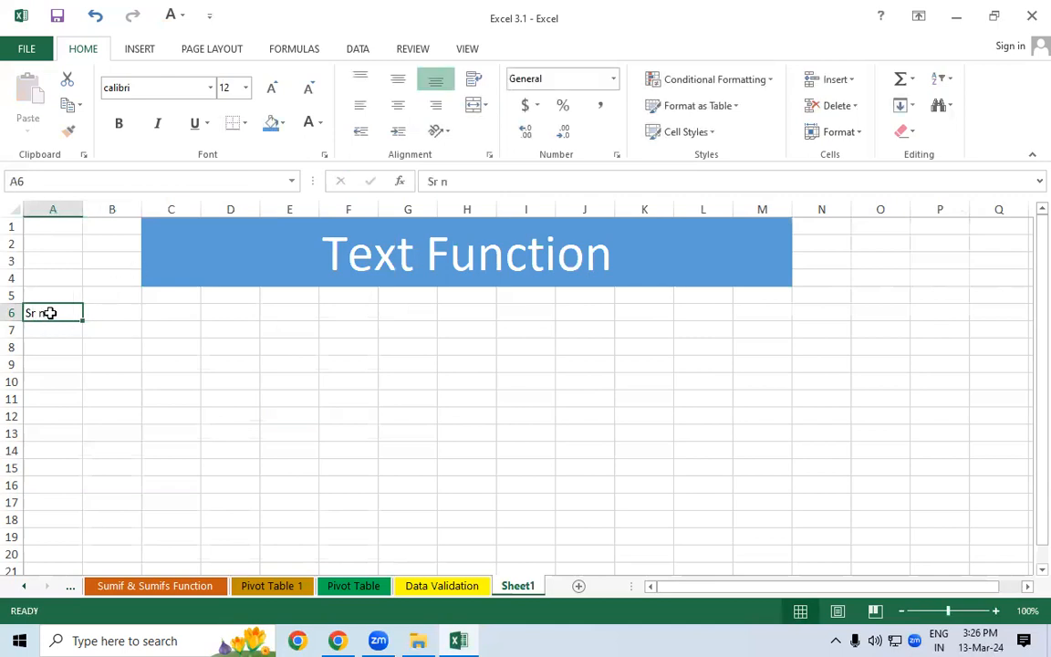
key("F2")
type("o.")
left_click(129, 314)
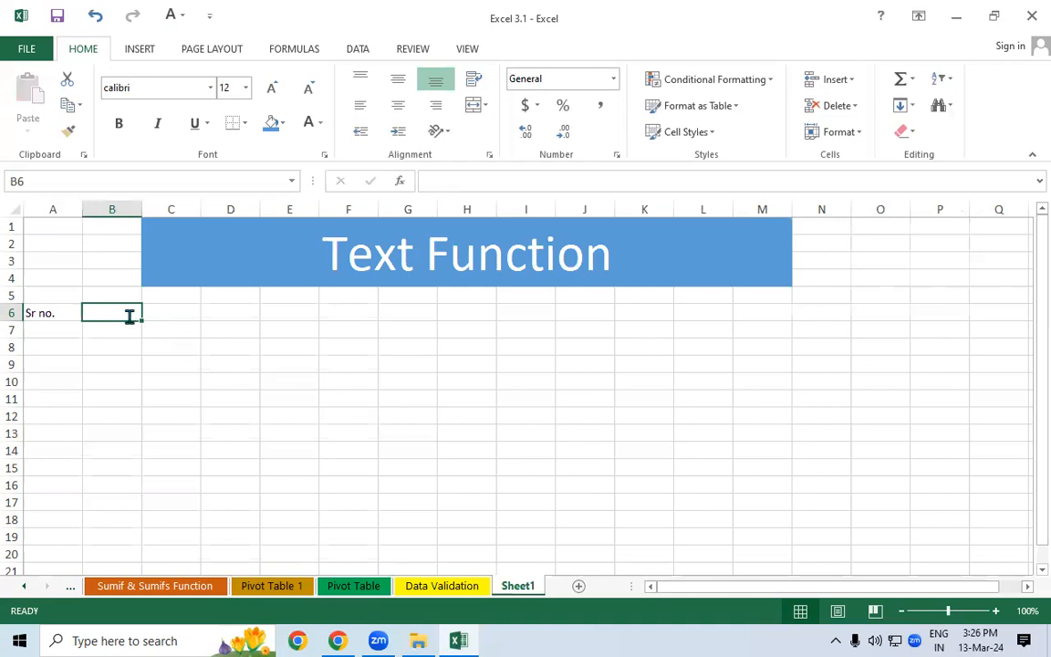
type("First ")
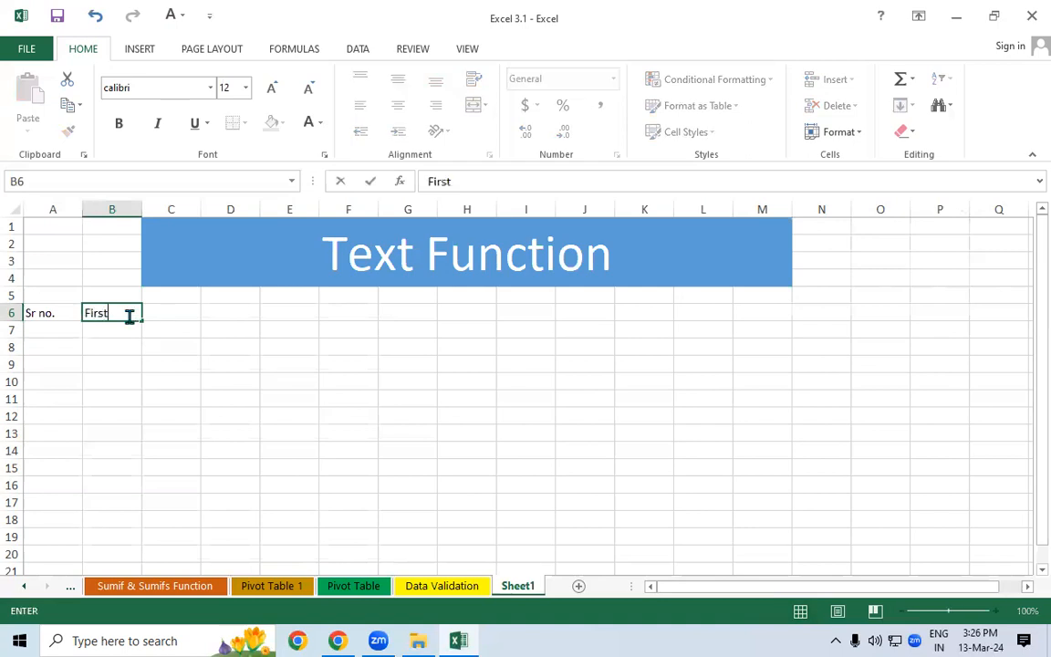
type("Name")
key("Tab")
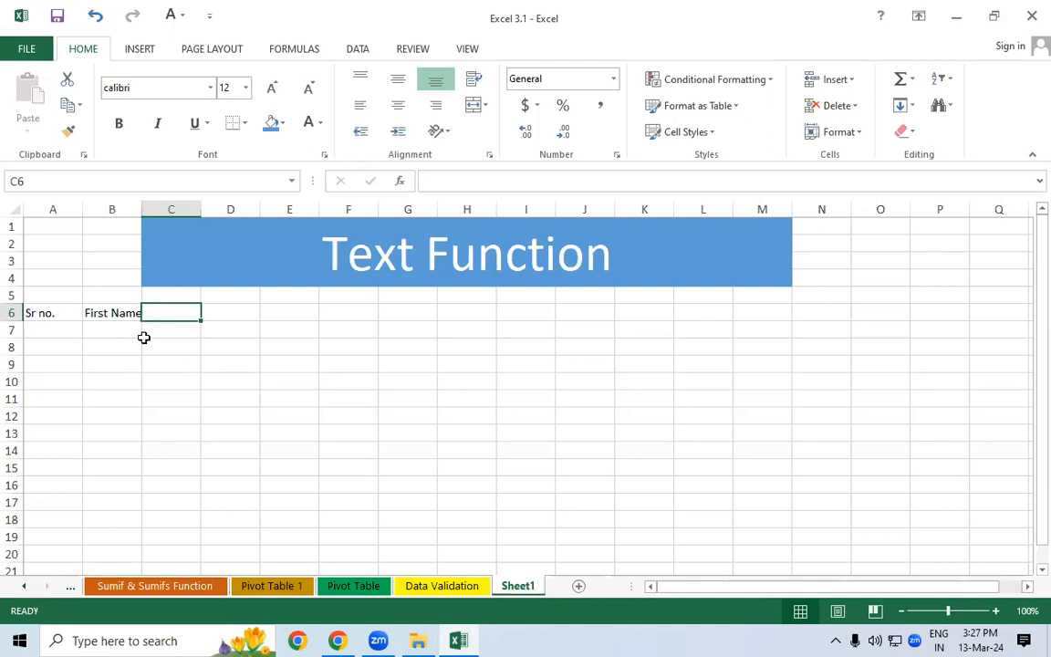
type("Last ")
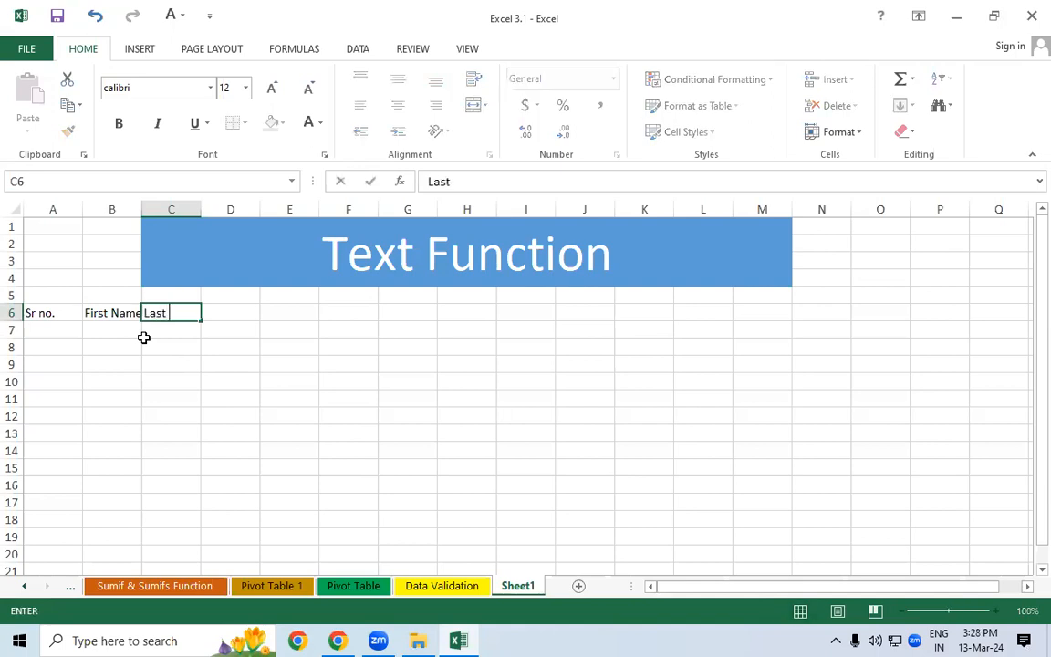
type("Name")
key("Tab")
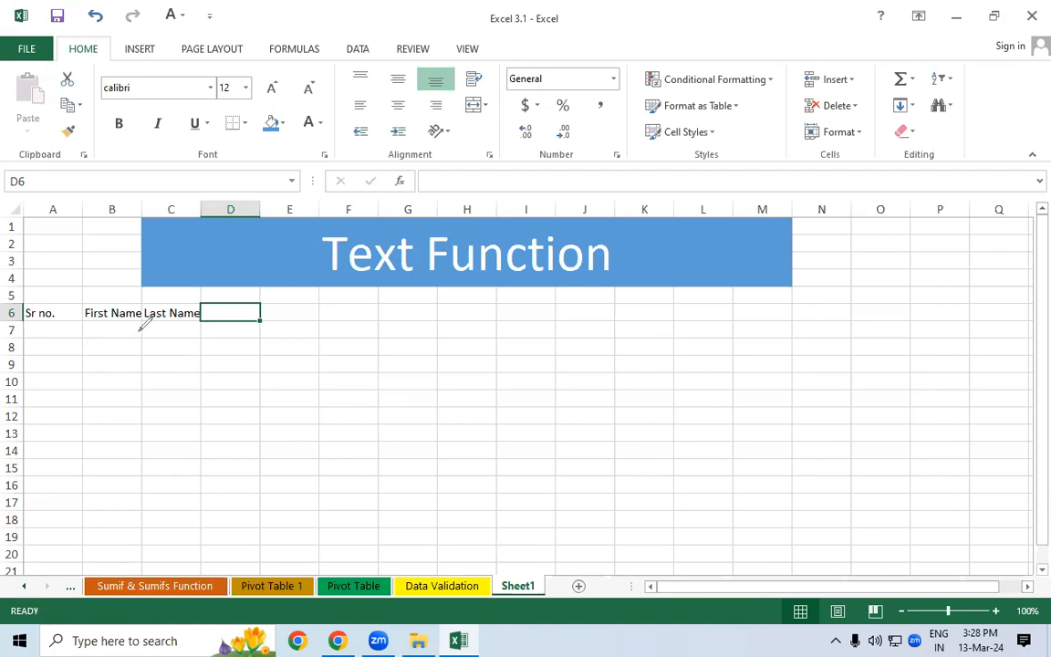
left_click_drag(95, 330, 139, 337)
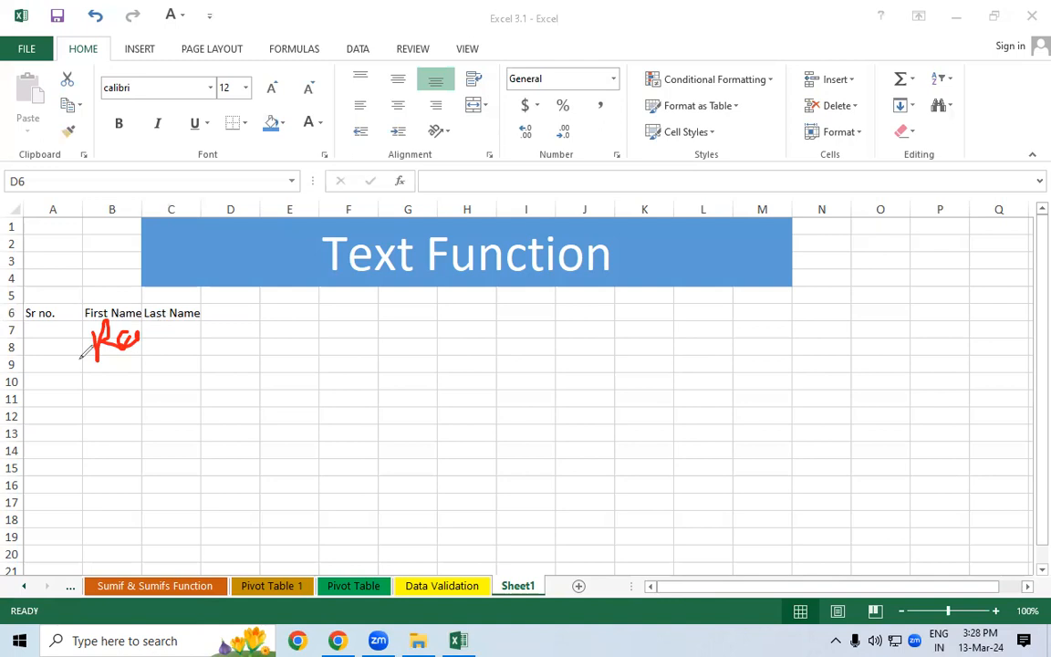
left_click(89, 420)
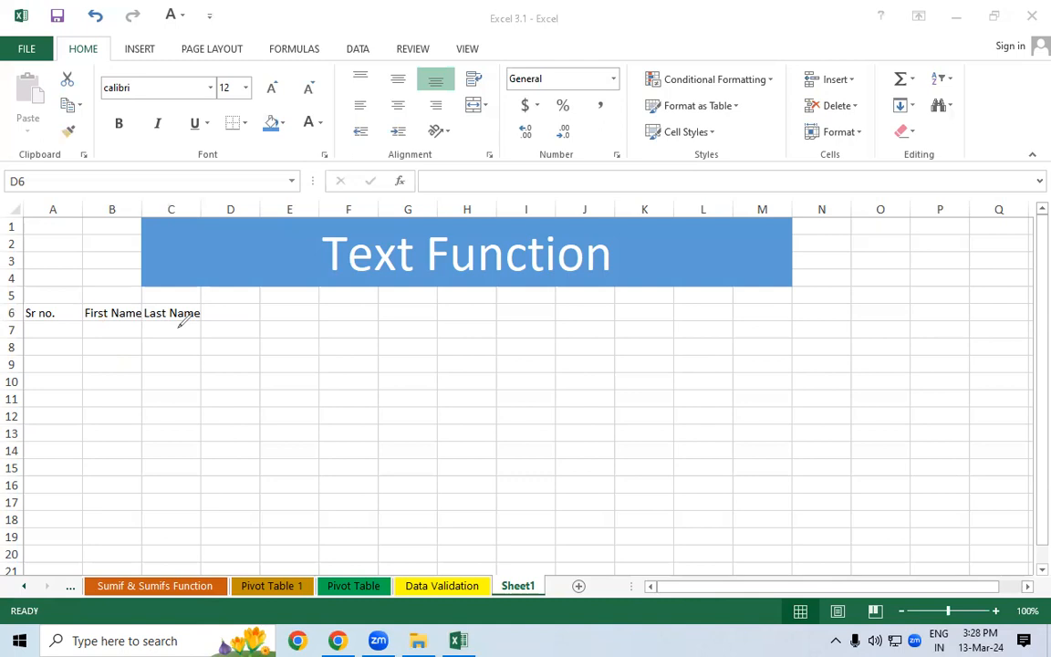
mouse_move(108, 330)
left_mouse_down()
mouse_move(118, 347)
mouse_move(138, 347)
mouse_move(94, 387)
mouse_move(134, 358)
mouse_move(193, 342)
mouse_move(250, 343)
left_mouse_up()
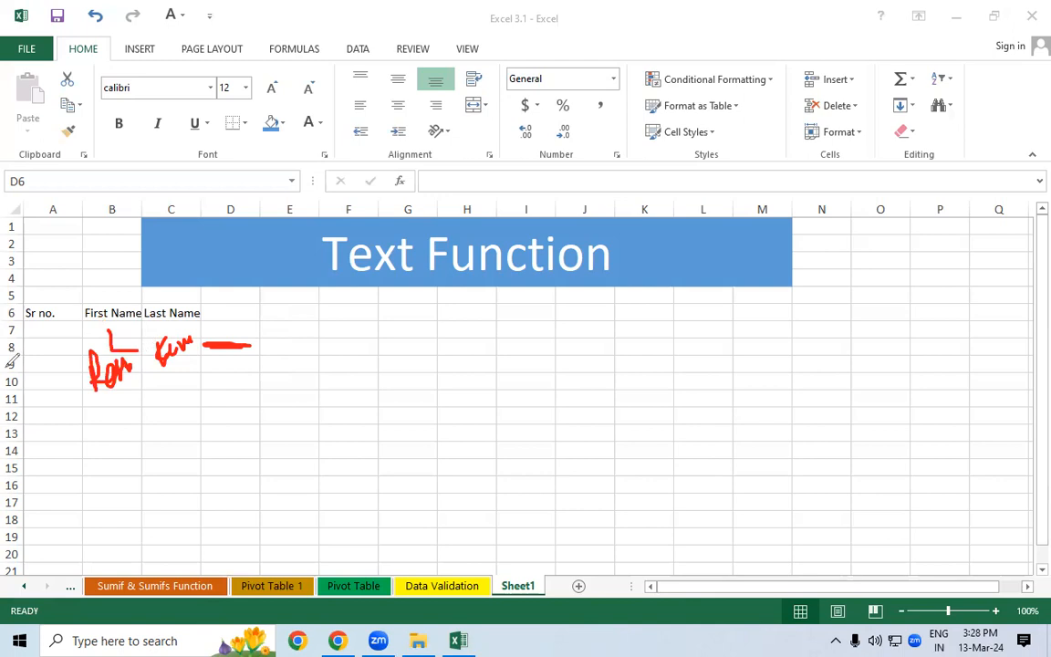
key("e")
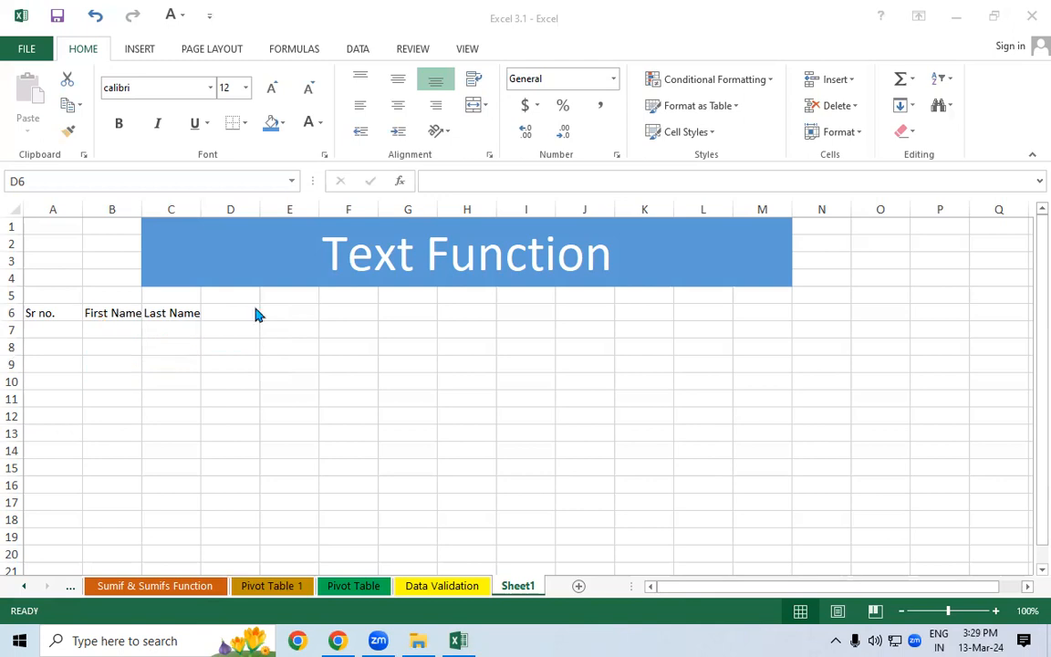
left_click(208, 319)
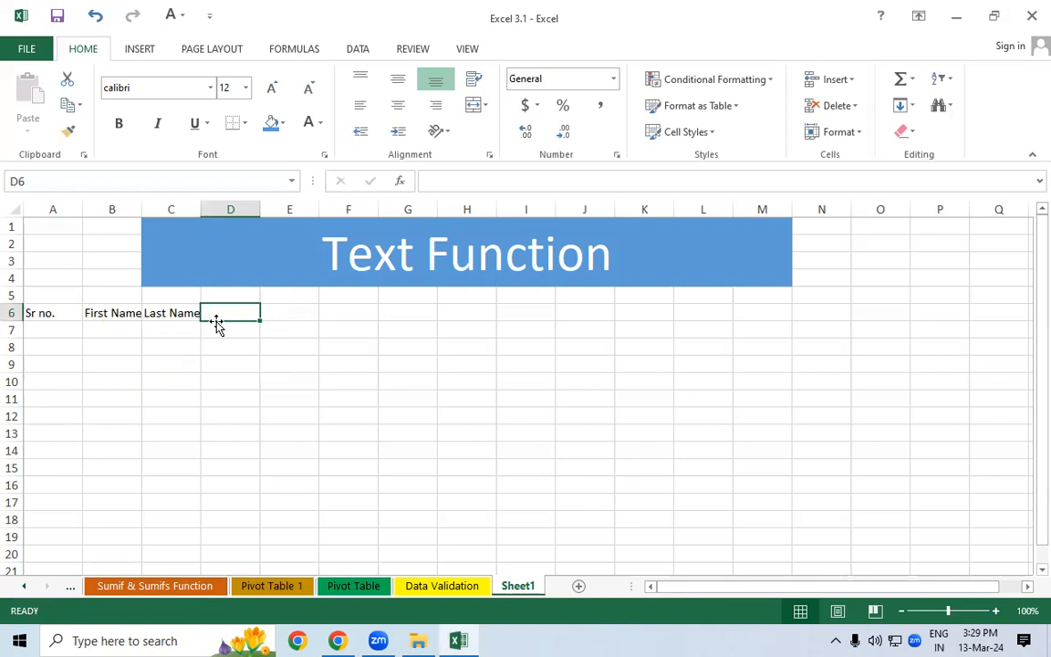
- Enter the headers 'Sub Name', 'Upper', 'Lower' and 'Proper' in D6 through G6
type("Su")
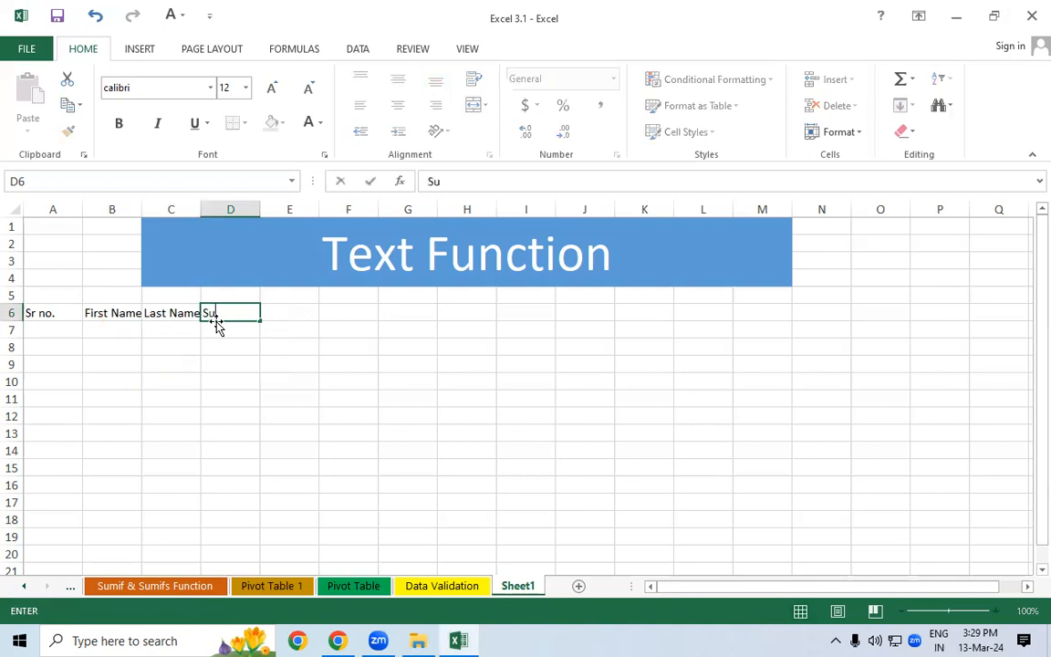
type("b Name")
key("Tab")
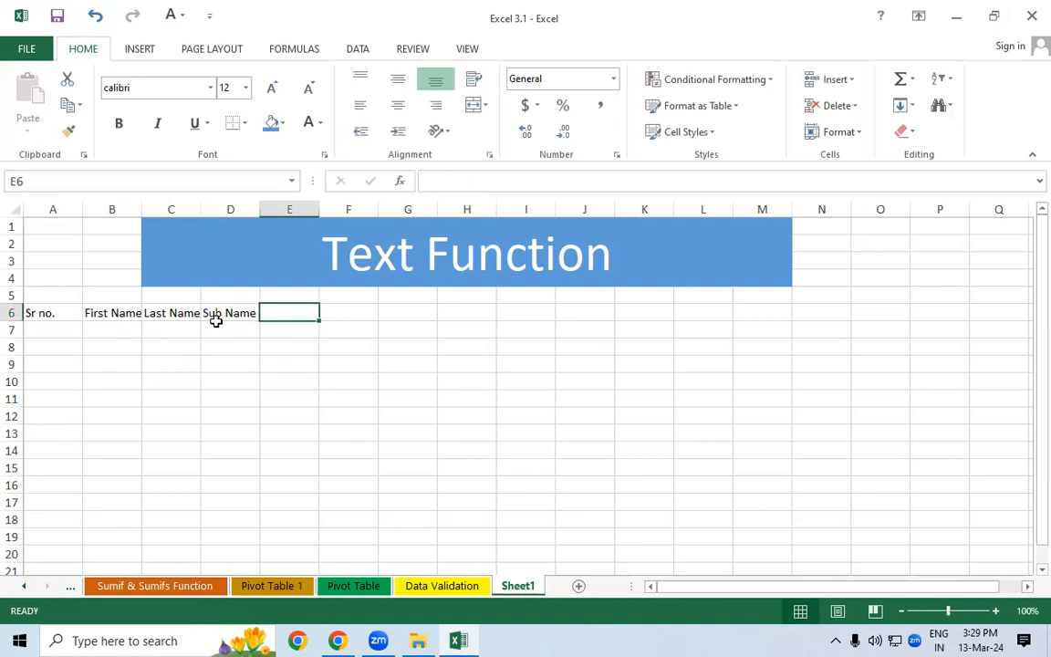
type("Upeer")
key("BackSpace")
key("BackSpace")
key("BackSpace")
type("pp")
key("BackSpace")
type("er")
key("Tab")
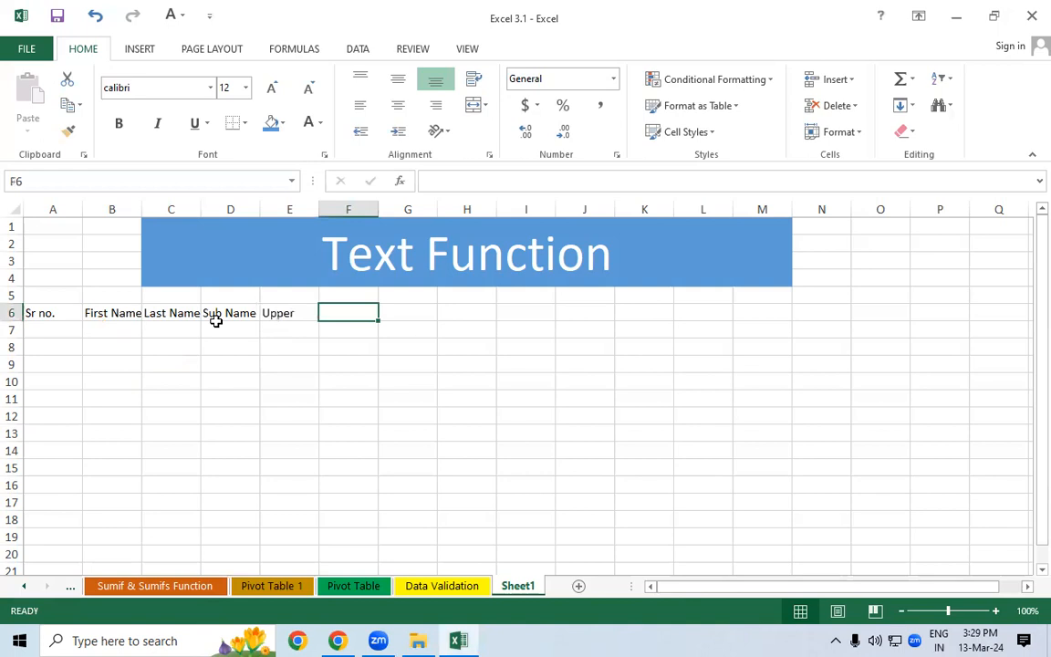
type("Lower")
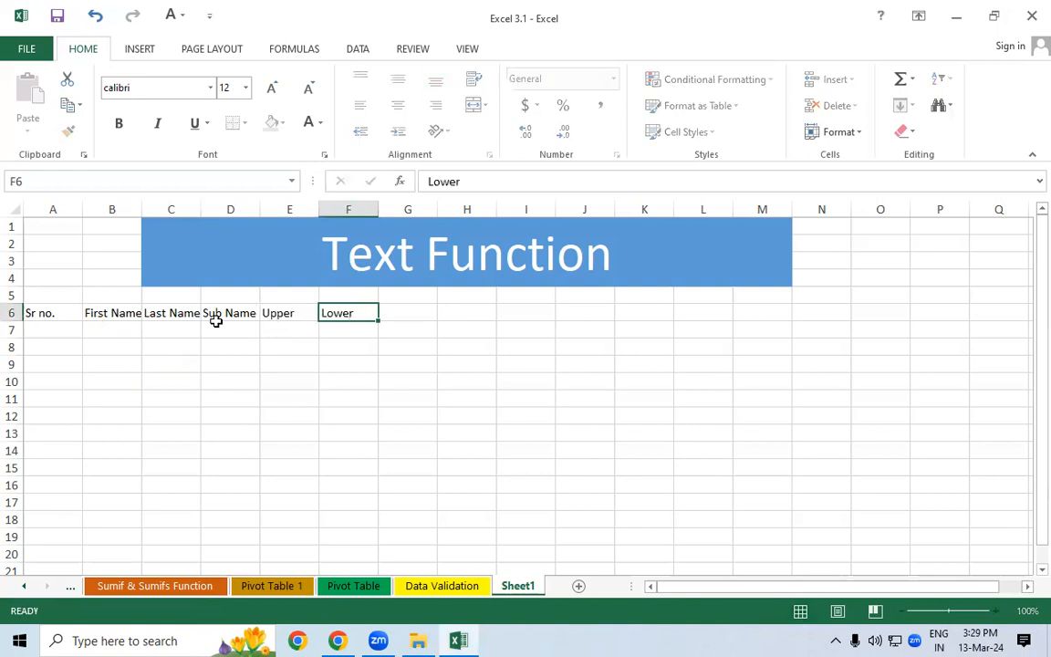
key("Tab")
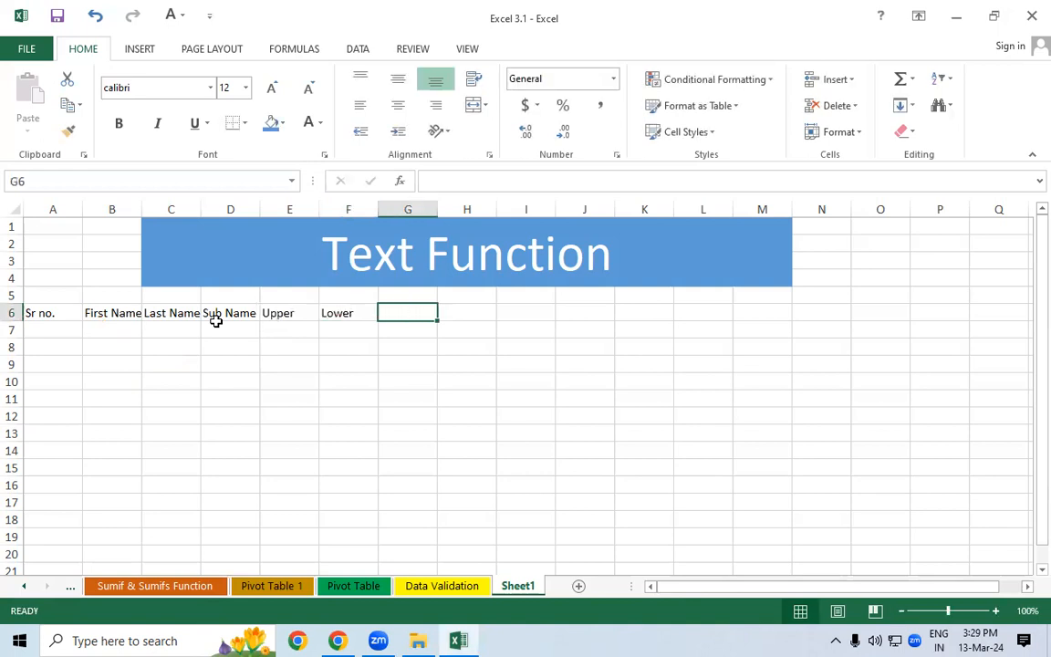
type("Proper")
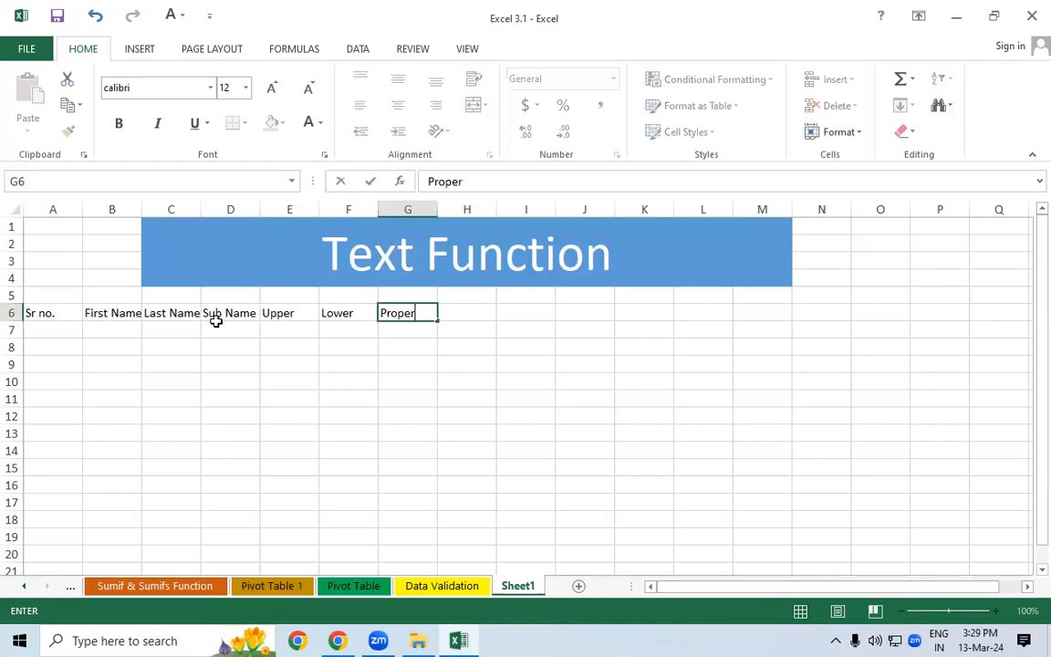
key("Return")
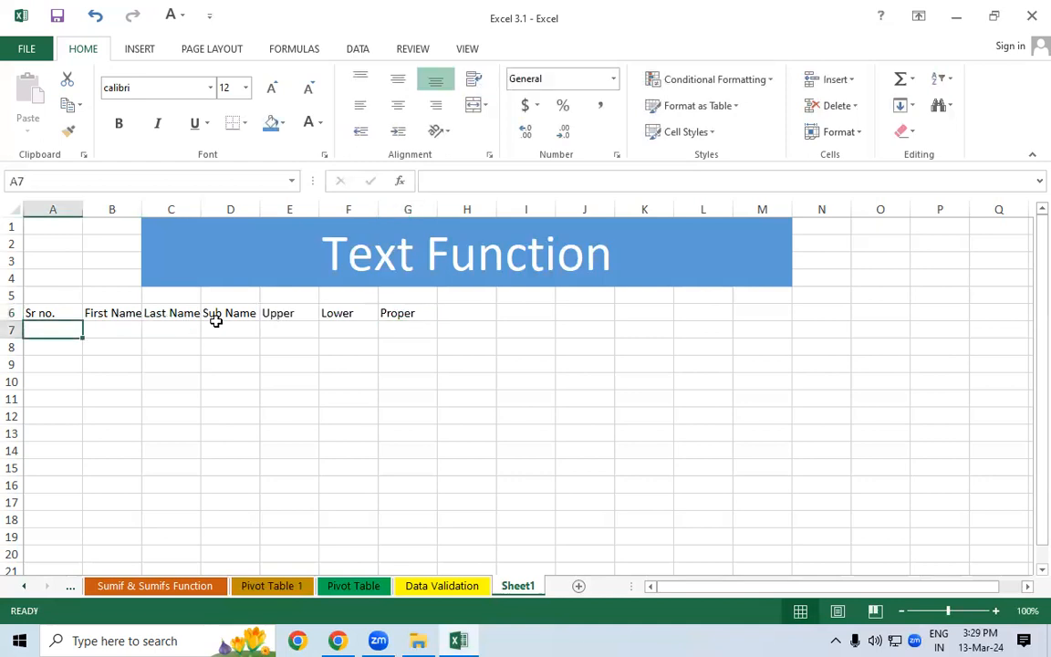
left_click(420, 316)
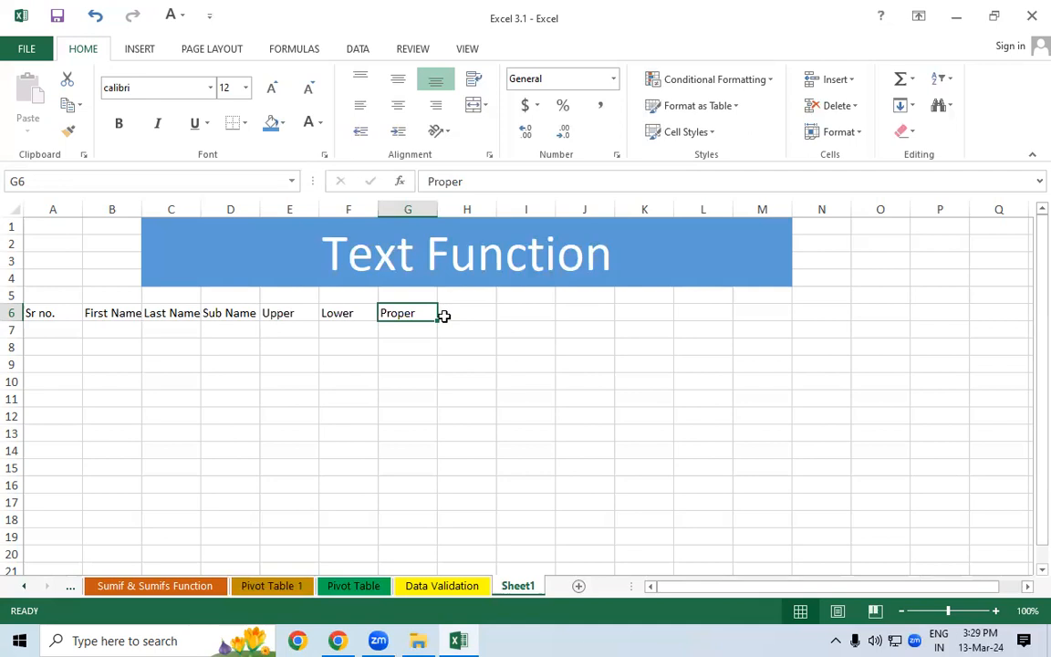
- Add the headers 'Left' in H6 and 'Right' in I6
left_click(444, 315)
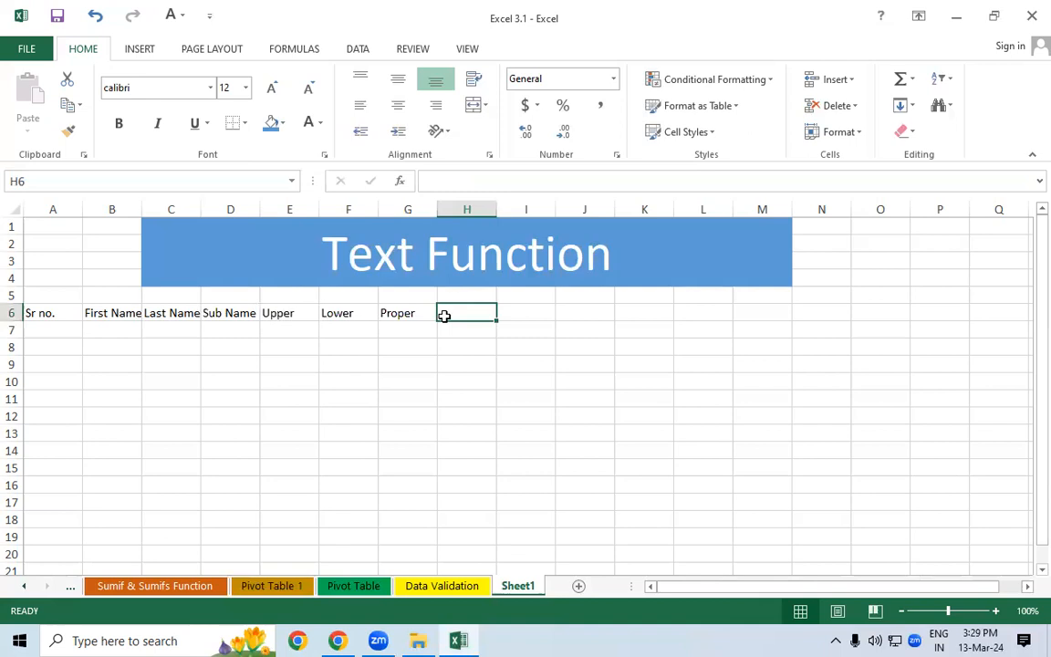
type("Left")
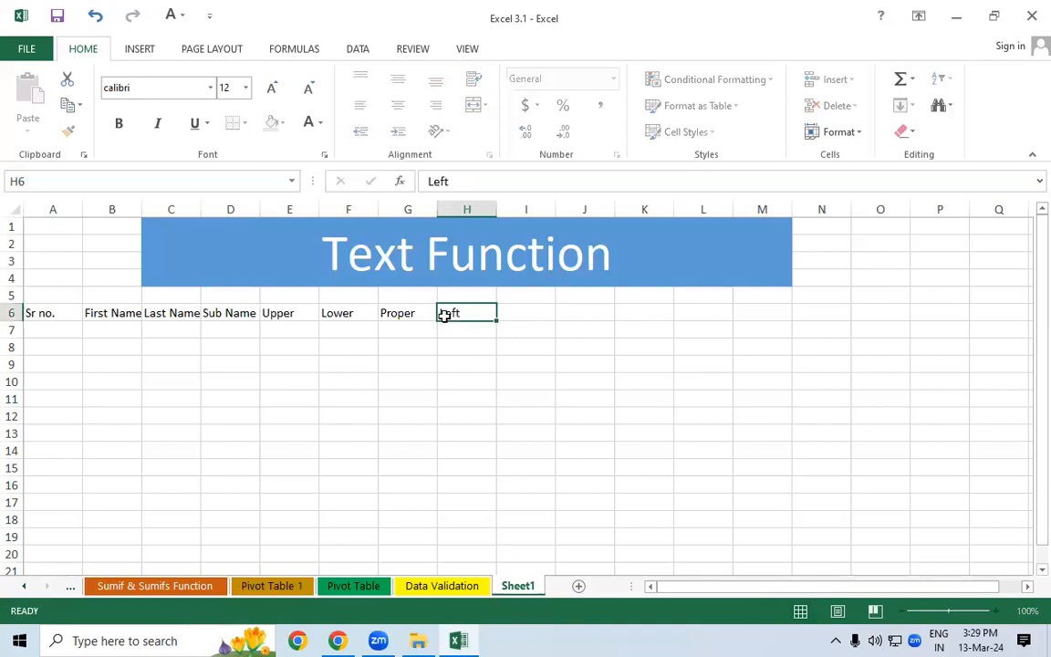
key("Tab")
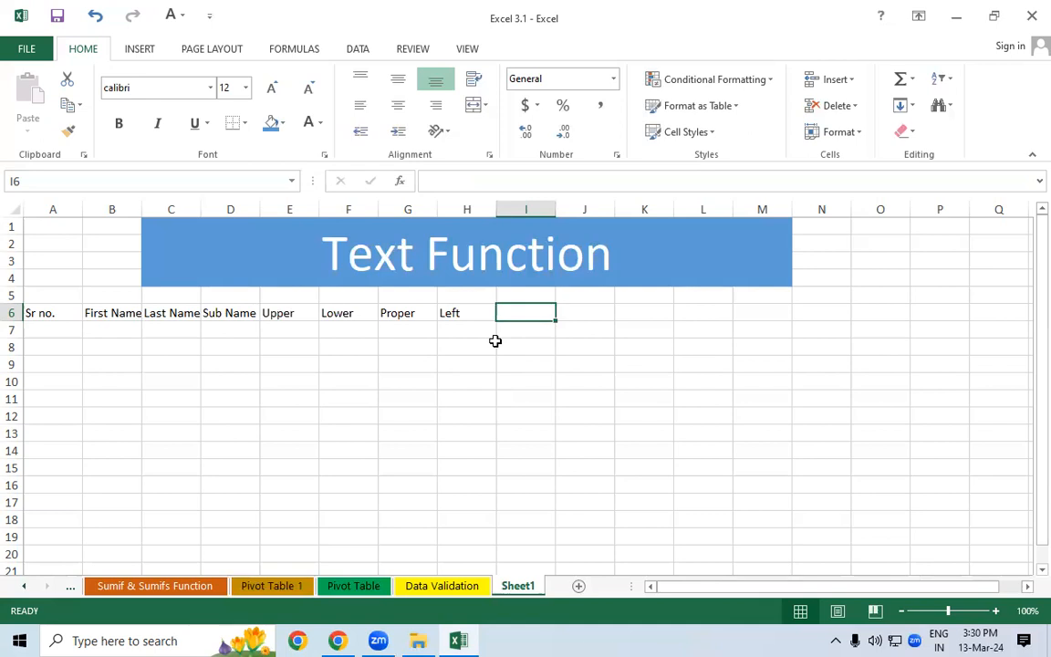
left_click_drag(448, 347, 593, 348)
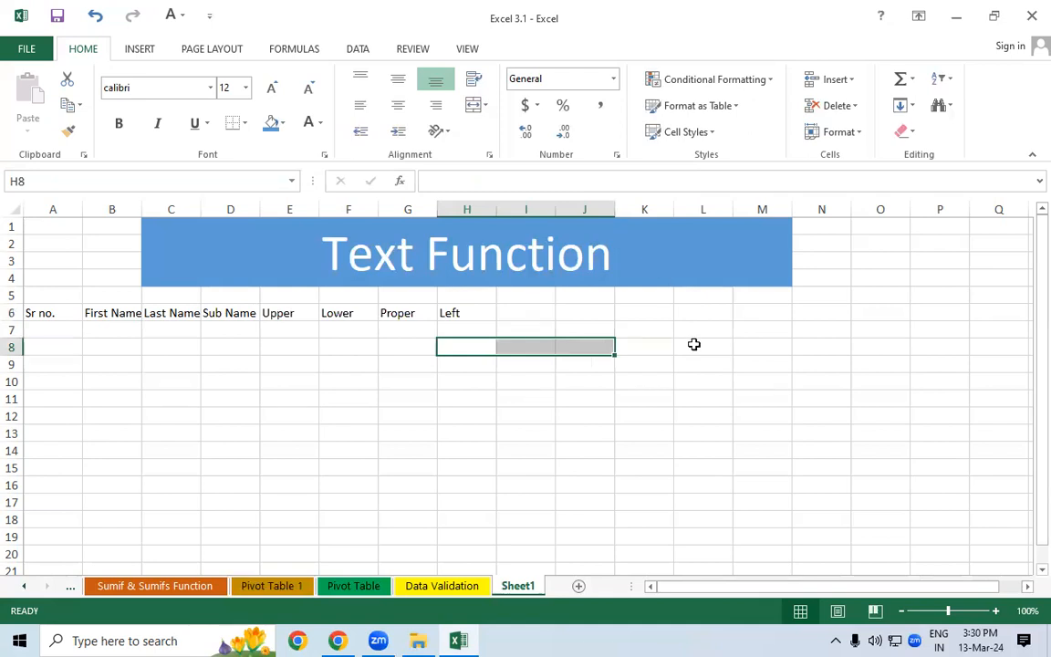
left_click(484, 313)
left_click(523, 313)
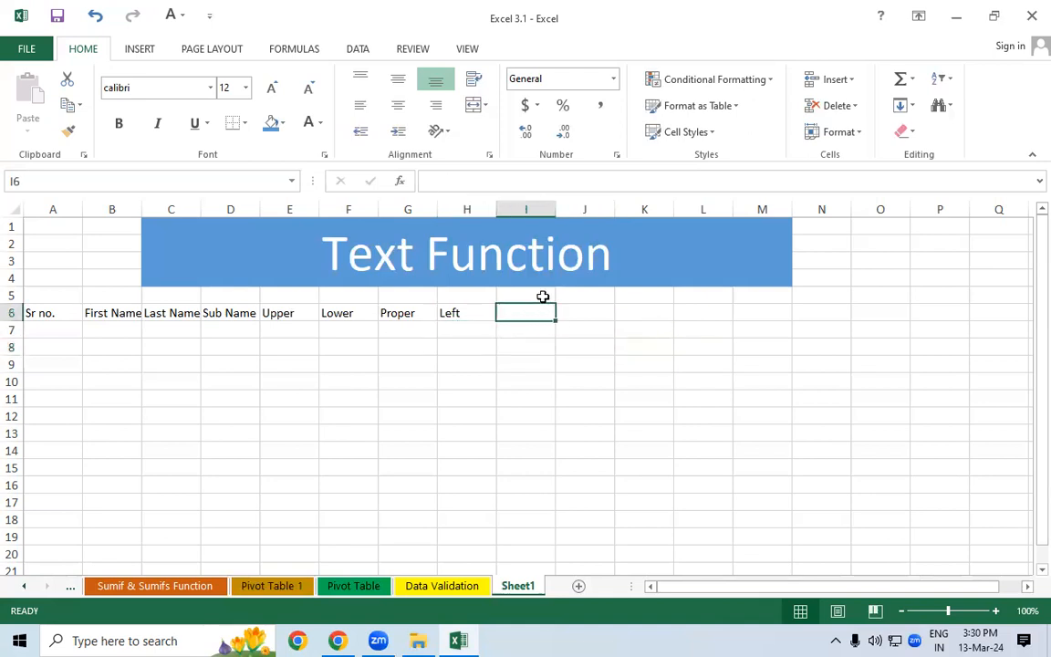
type("Right")
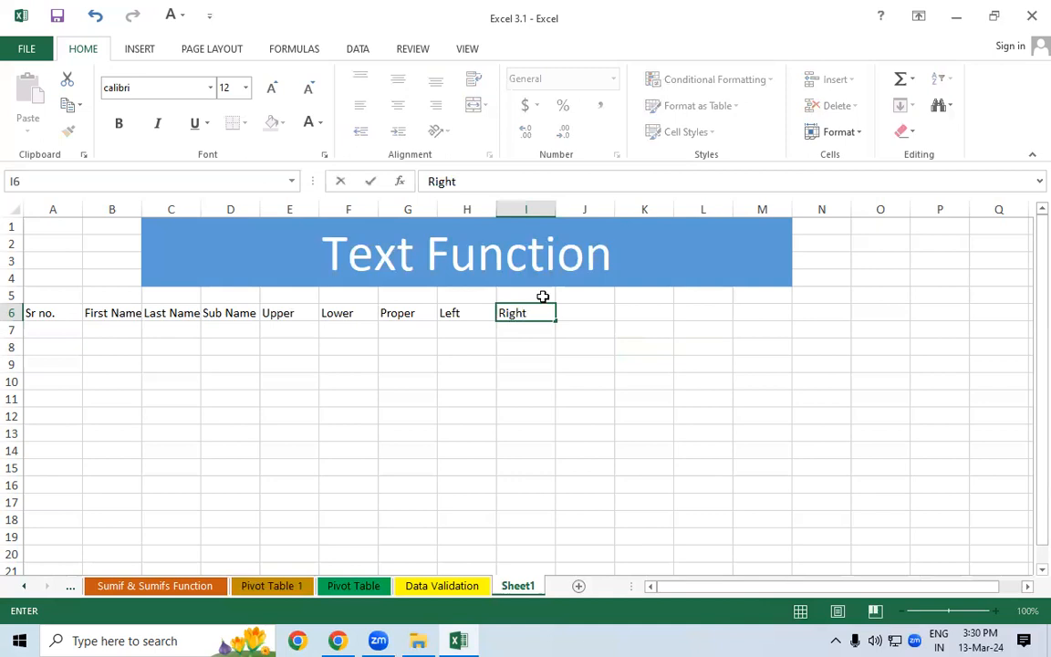
key("Tab")
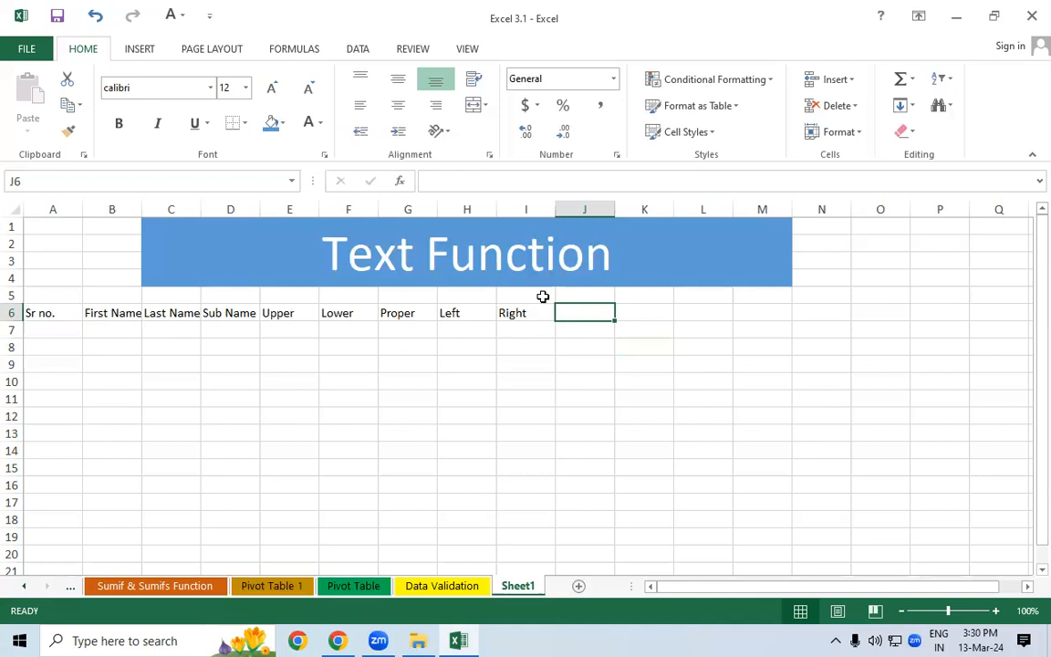
- Add the headers 'Mid' in J6 and 'Len' in K6
type("Mid")
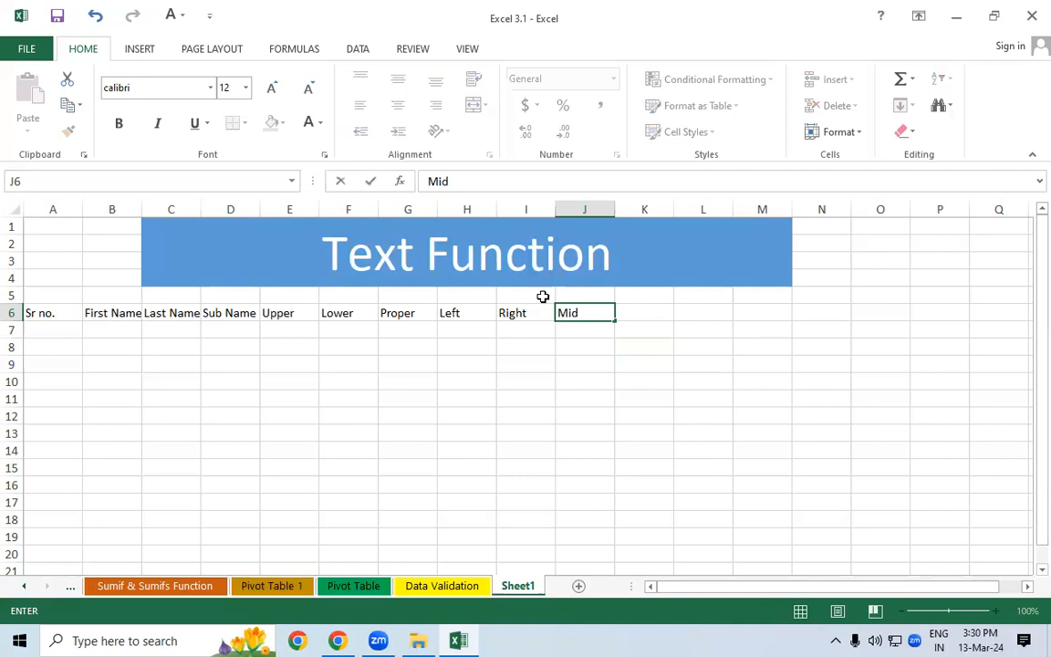
key("Tab")
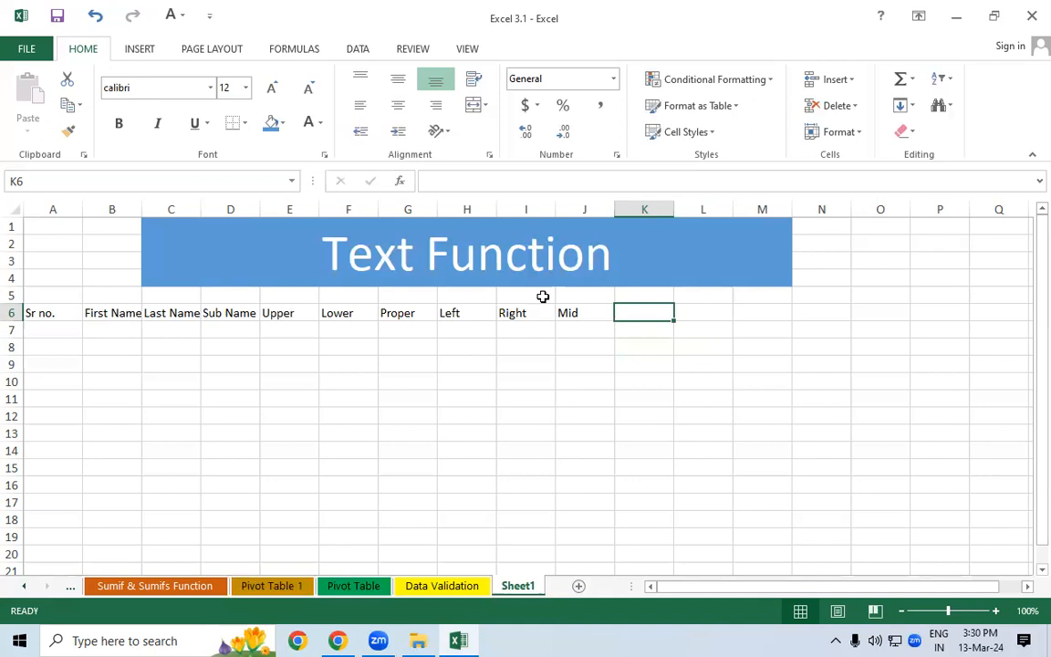
left_click(272, 326)
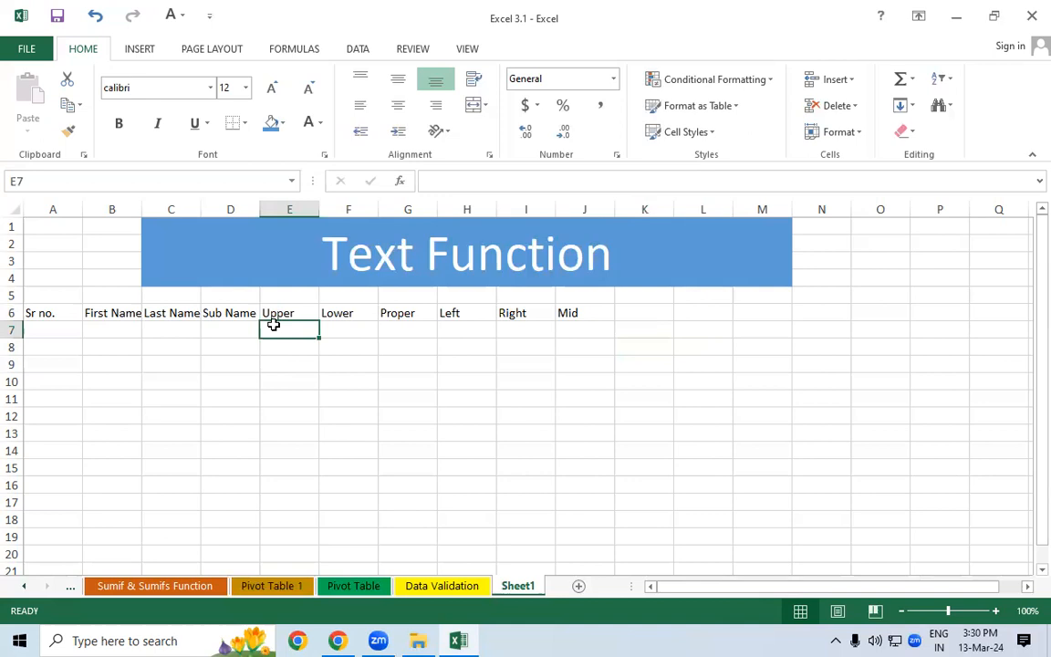
left_click(646, 329)
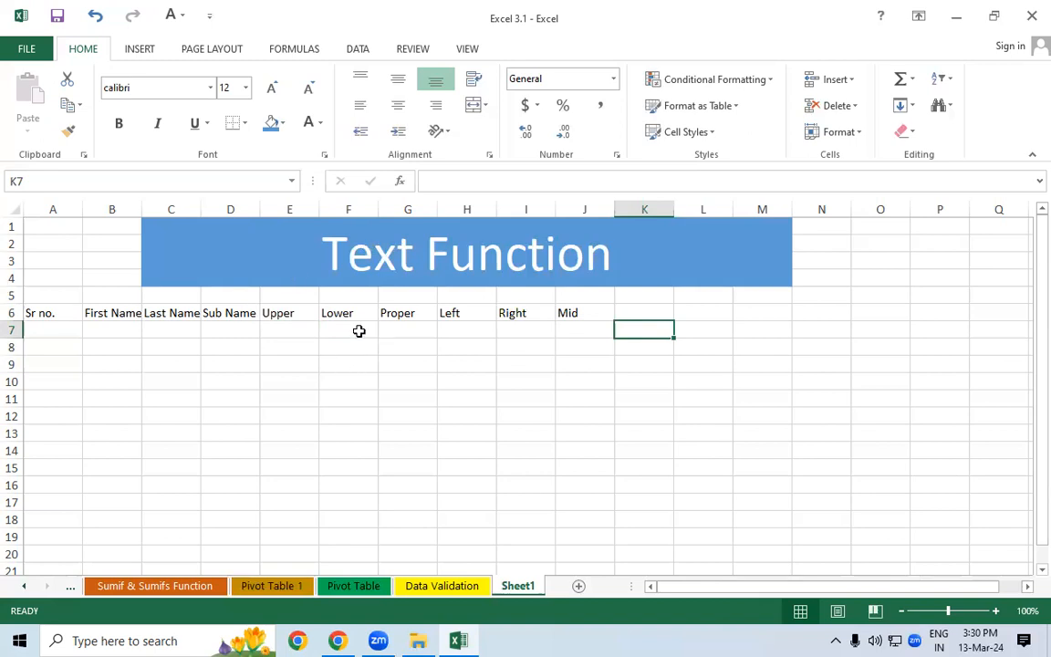
left_click(640, 312)
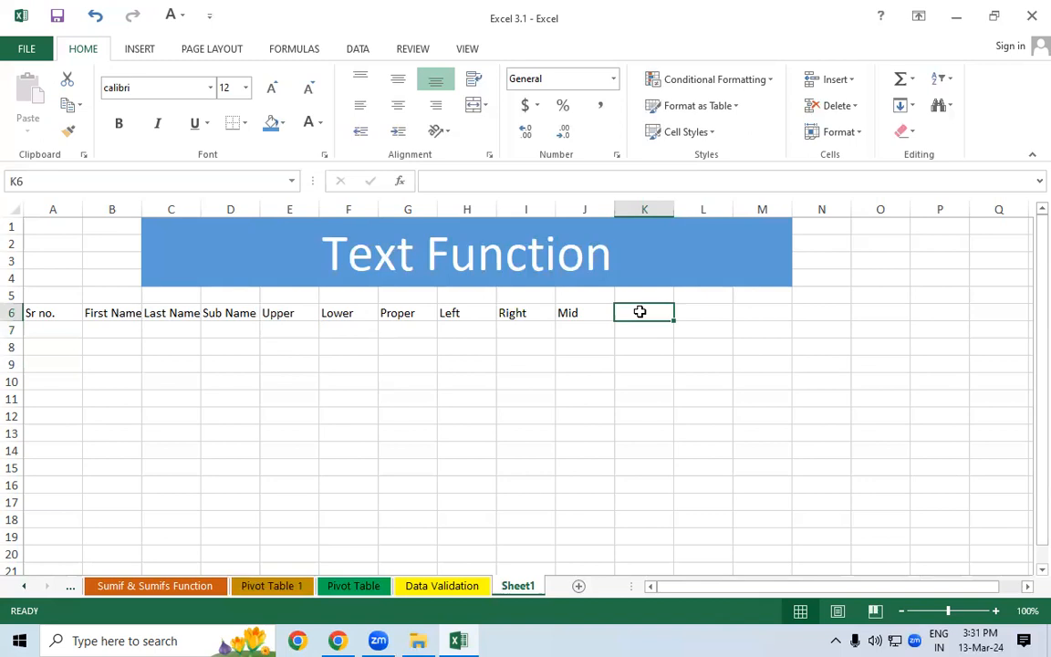
type("Len")
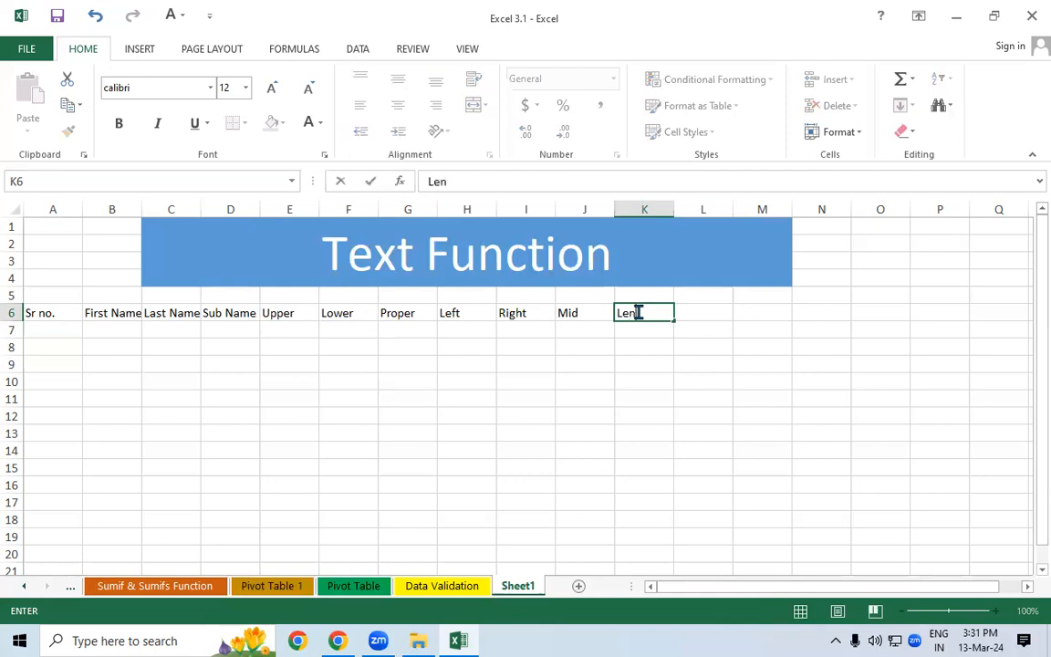
key("Tab")
key("Return")
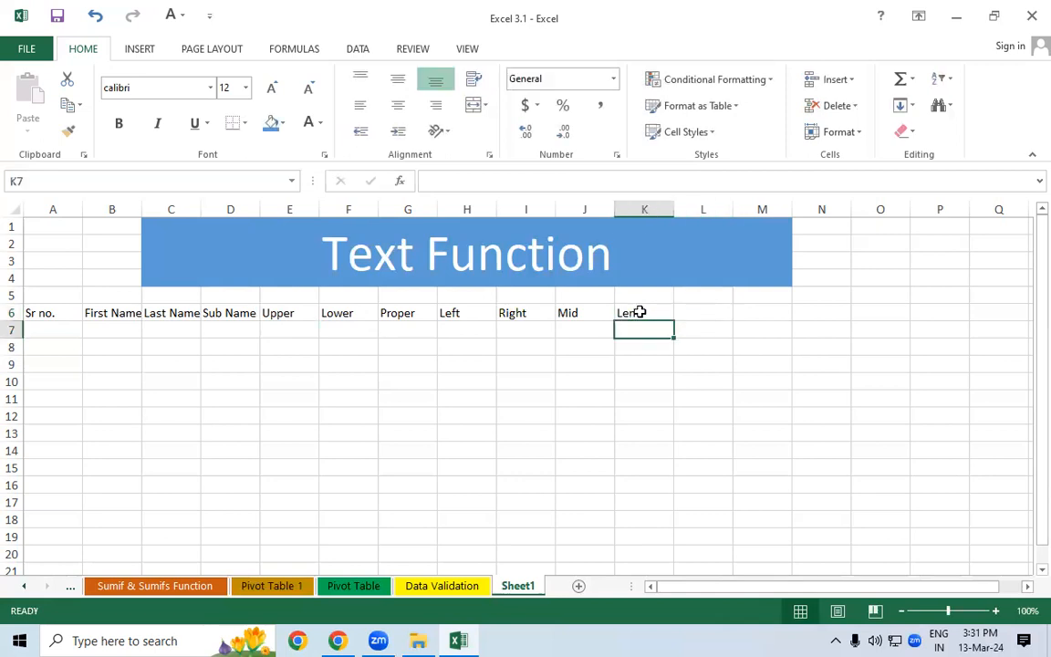
left_click(650, 359)
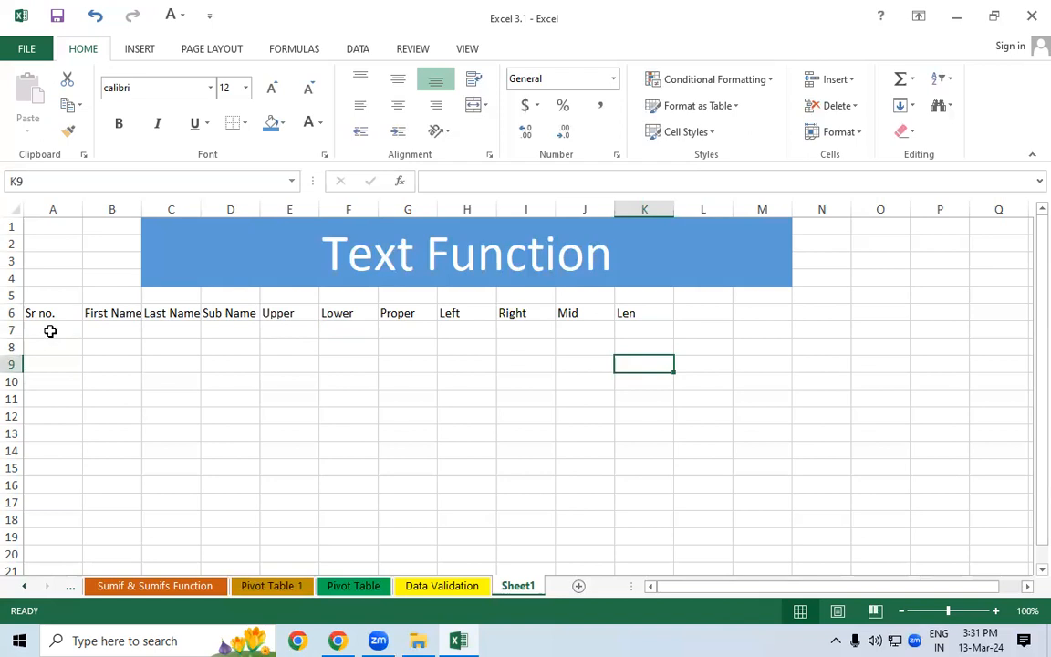
left_click(50, 331)
- Enter serial numbers 1 and 2 in A7:A8 and select them
type("1")
key("Return")
type("2")
key("Return")
left_click(56, 330)
left_click(76, 347)
left_click_drag(73, 331, 87, 492)
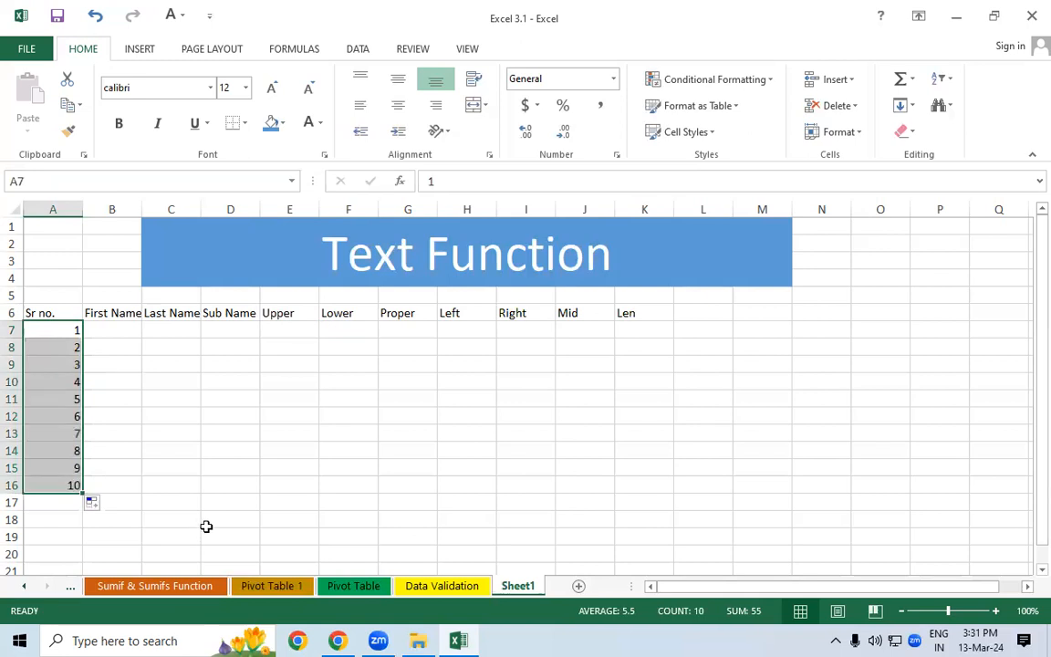
- Copy the names from the Sumif & Sumifs Function sheet into B7, widening column B
left_click(162, 585)
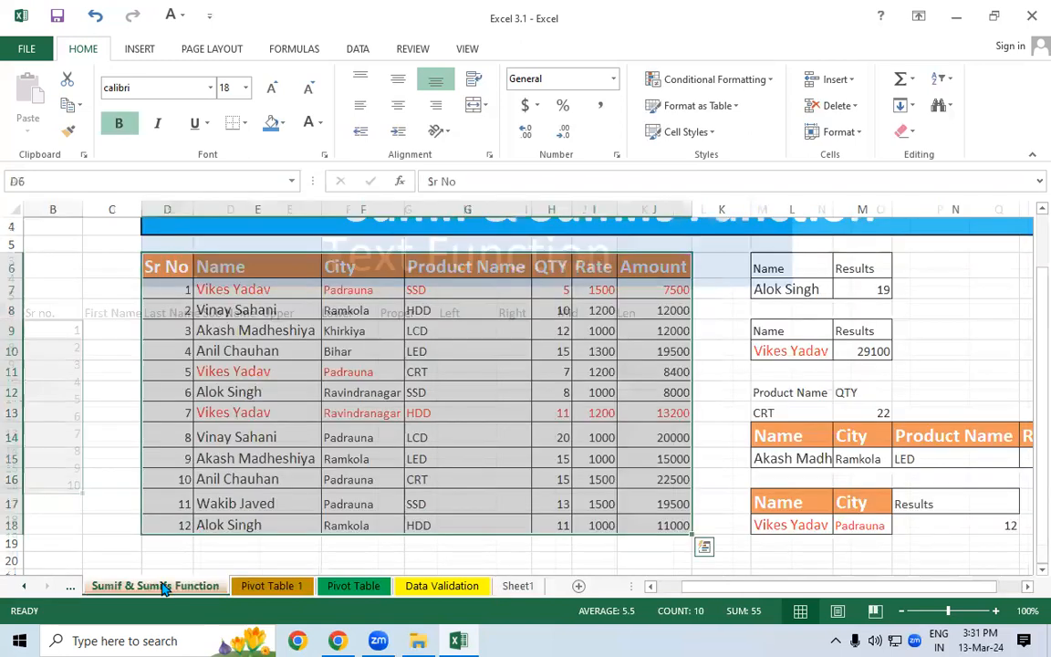
left_click_drag(240, 290, 248, 521)
key("ctrl+c")
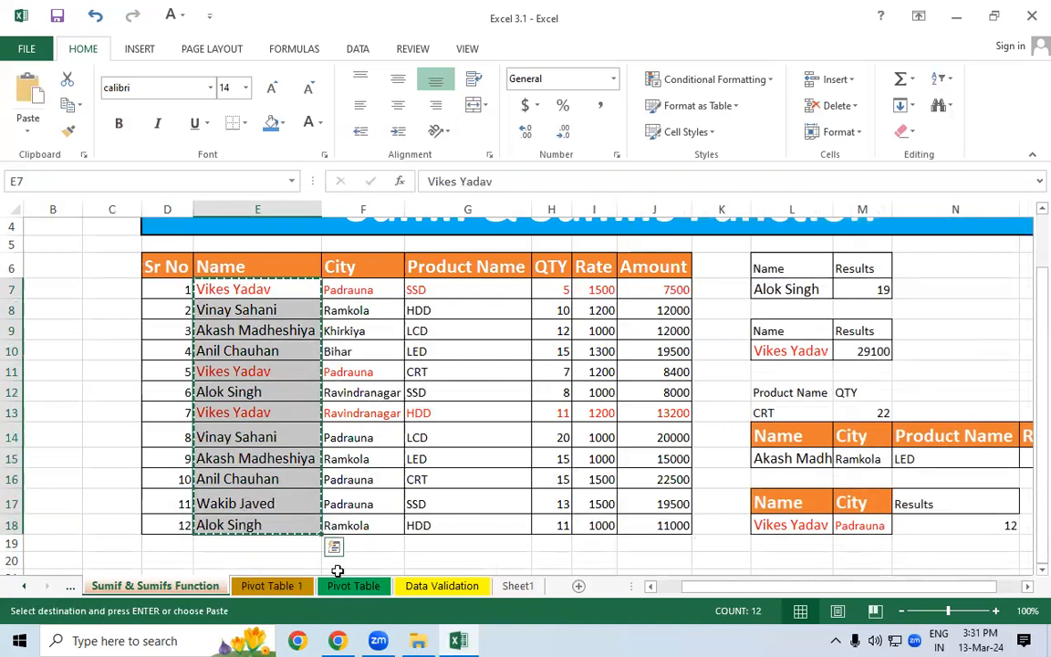
left_click(518, 586)
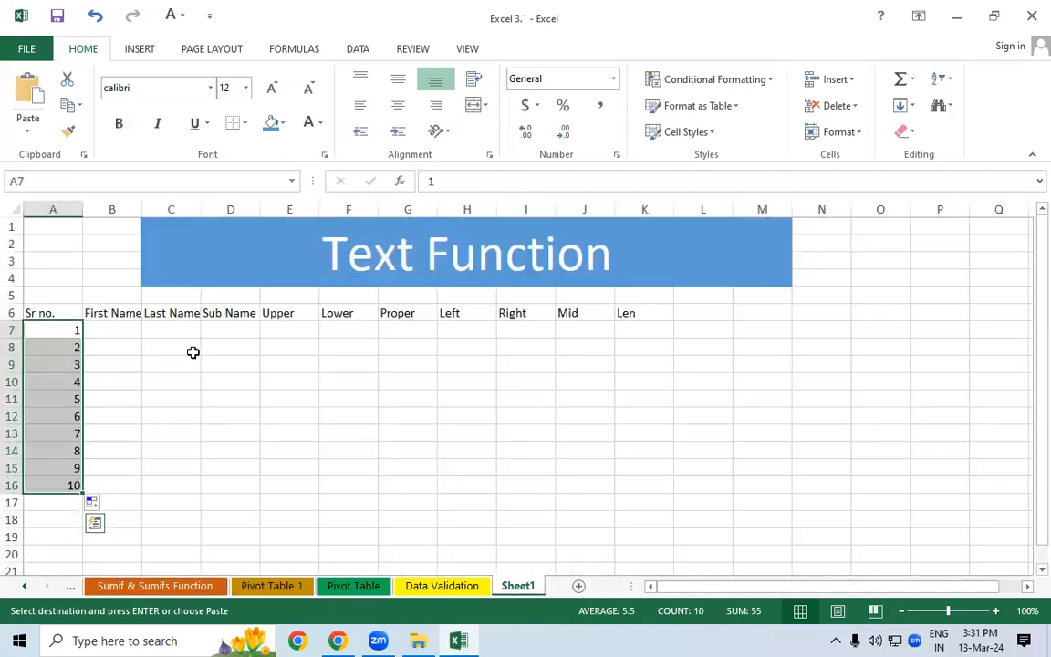
left_click(122, 331)
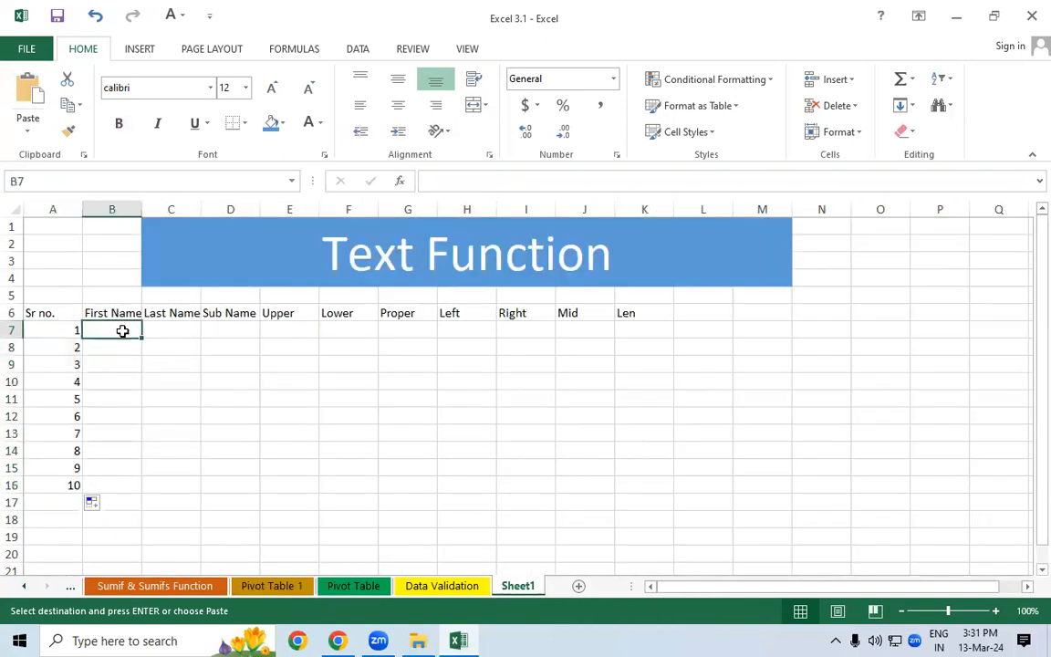
key("ctrl+v")
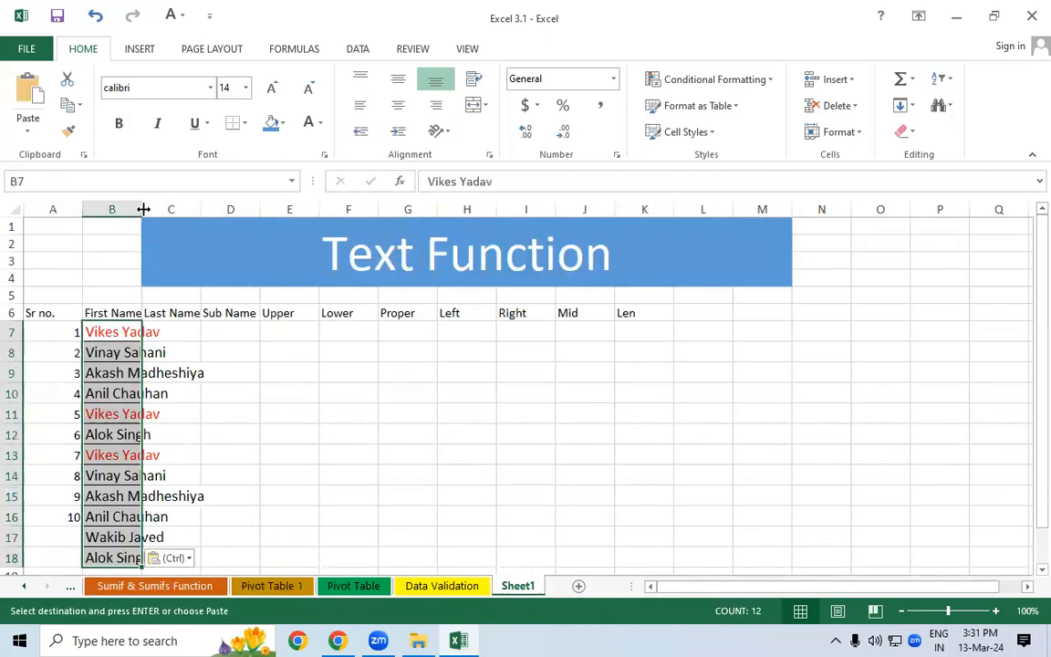
double_click(143, 209)
left_click(278, 405)
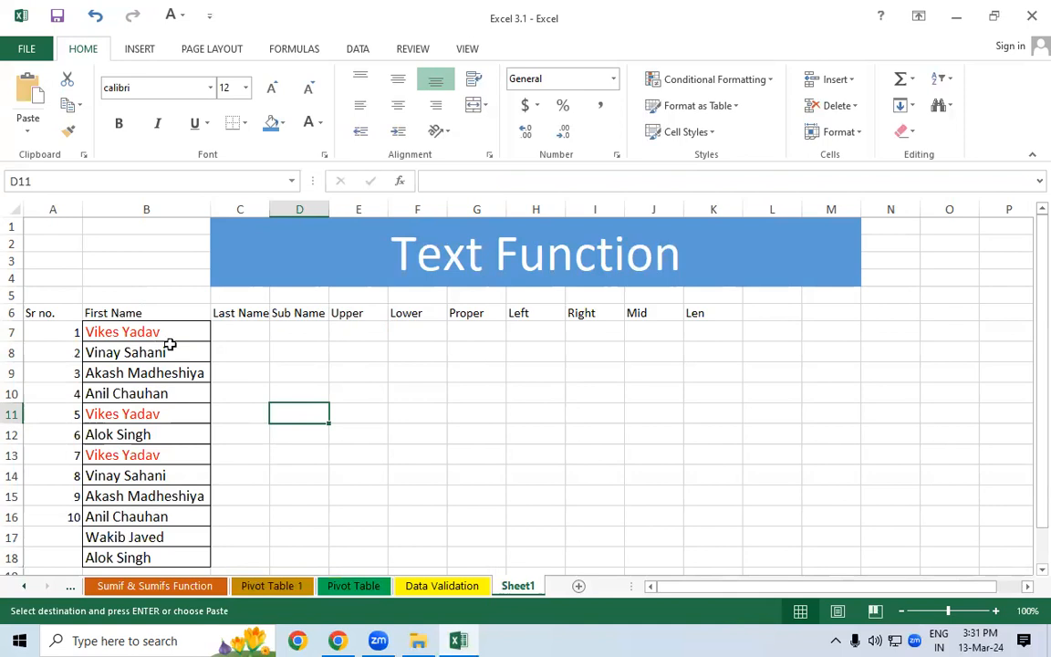
- Extend the Sr no. series down column A to match the twelve names
left_click(236, 334)
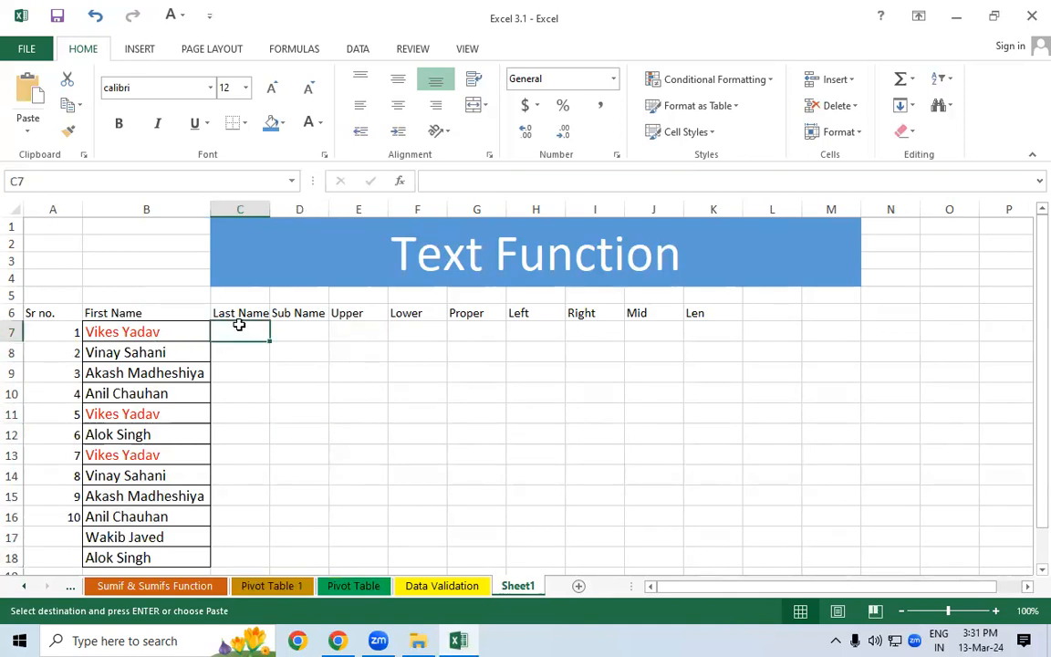
left_click_drag(159, 333, 174, 553)
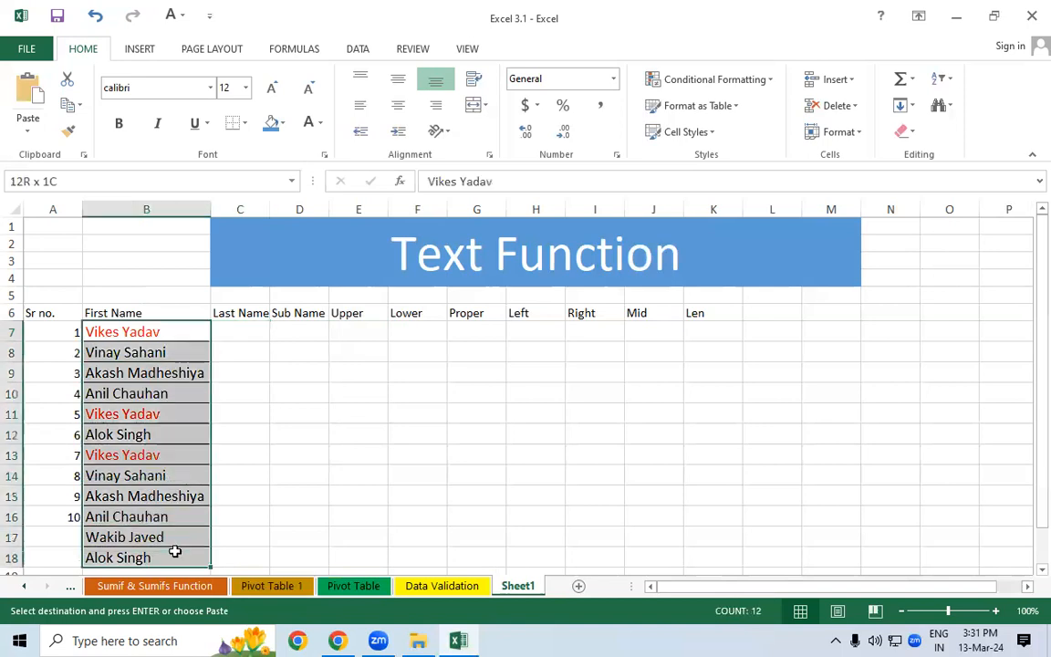
left_click_drag(55, 334, 84, 558)
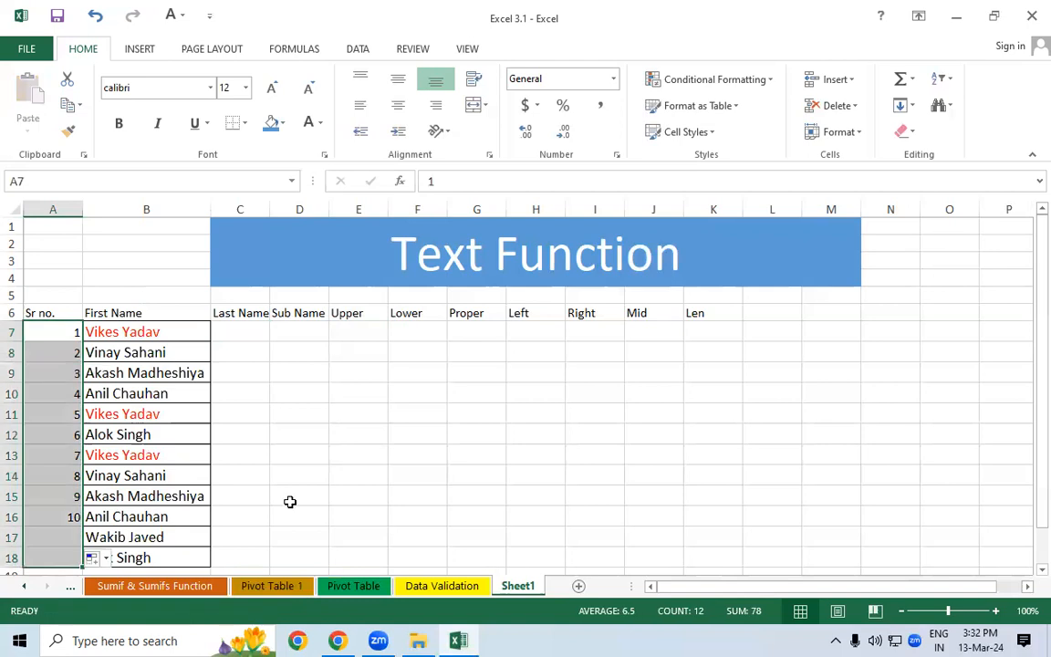
- Copy the twelve names from B7:B18 and paste them starting at B22
left_click(290, 502)
left_click_drag(1031, 301, 1028, 336)
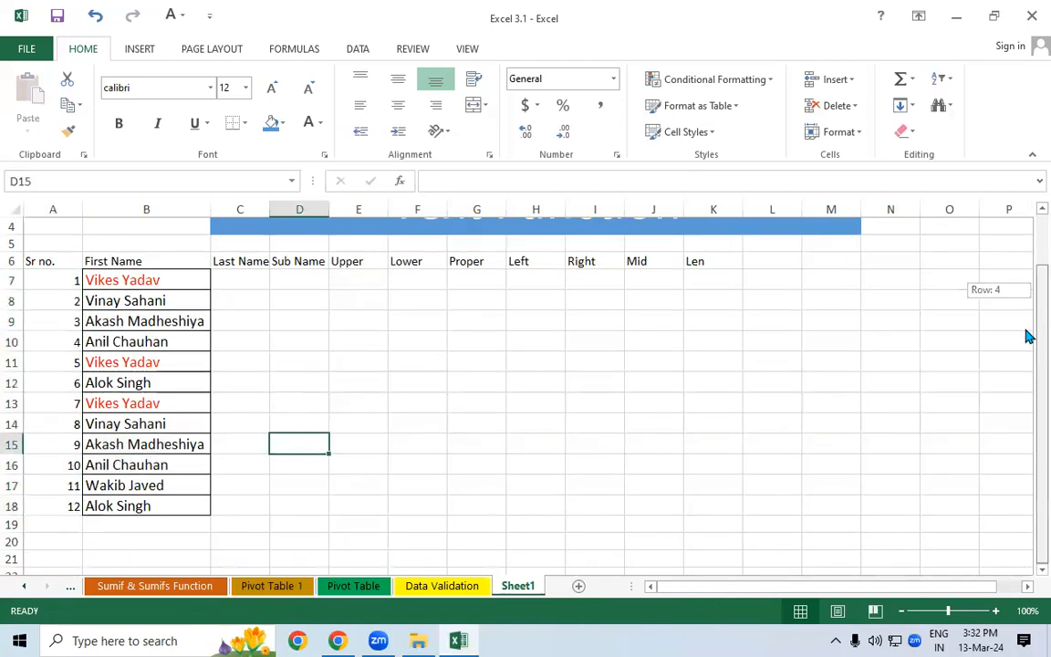
left_click_drag(122, 280, 144, 504)
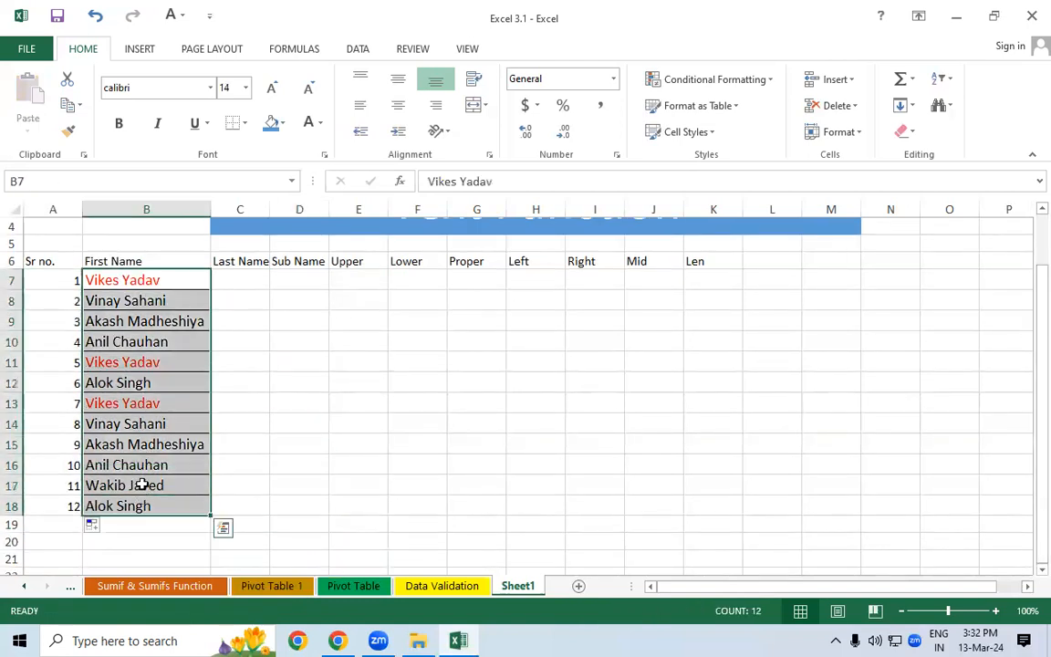
key("ctrl+c")
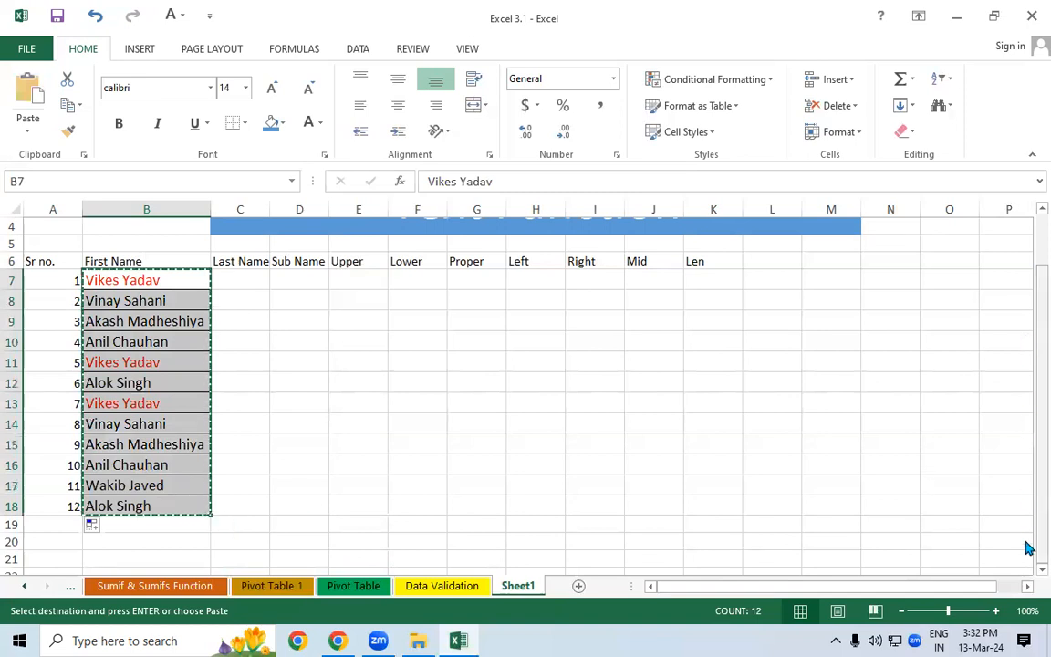
scroll(1026, 546, "down", 3)
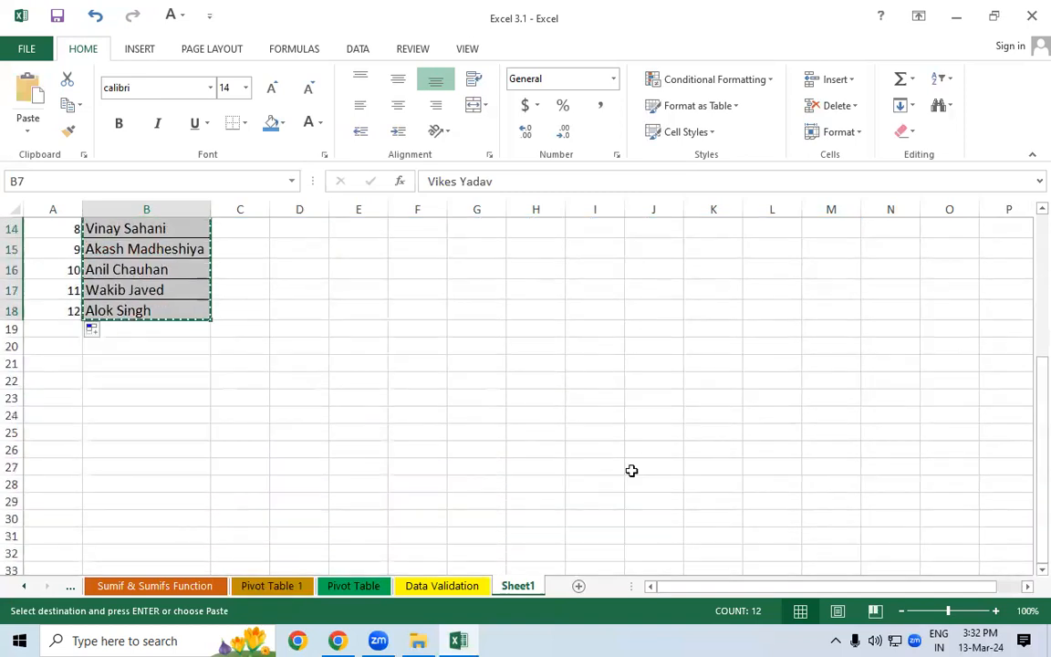
left_click_drag(111, 347, 111, 420)
left_click(110, 418)
left_click(110, 370)
left_click(118, 383)
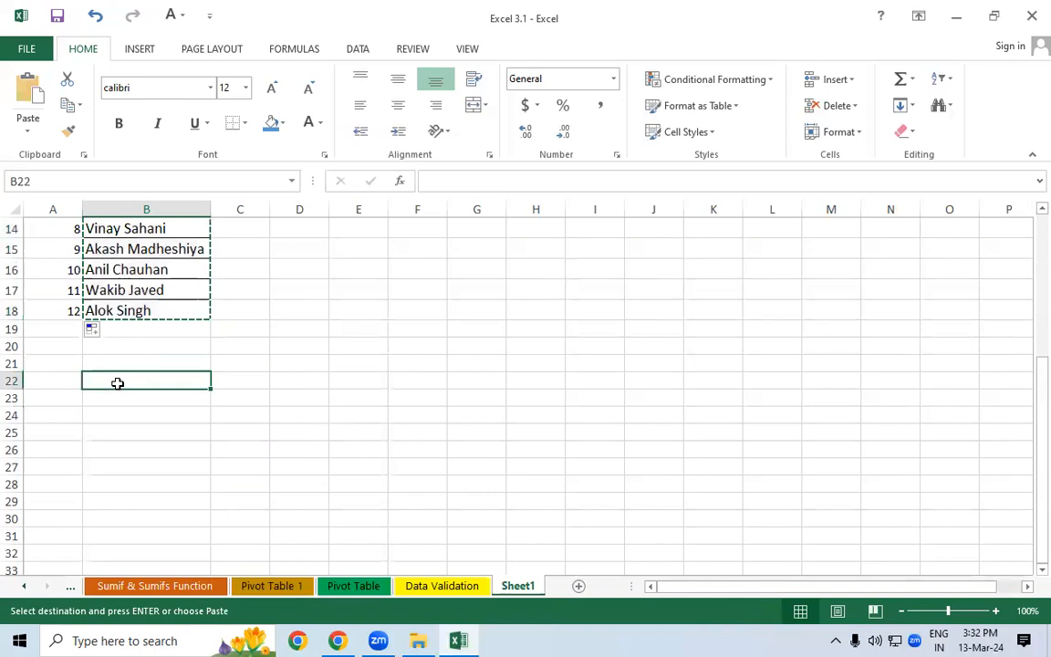
key("ctrl+v")
left_click(327, 445)
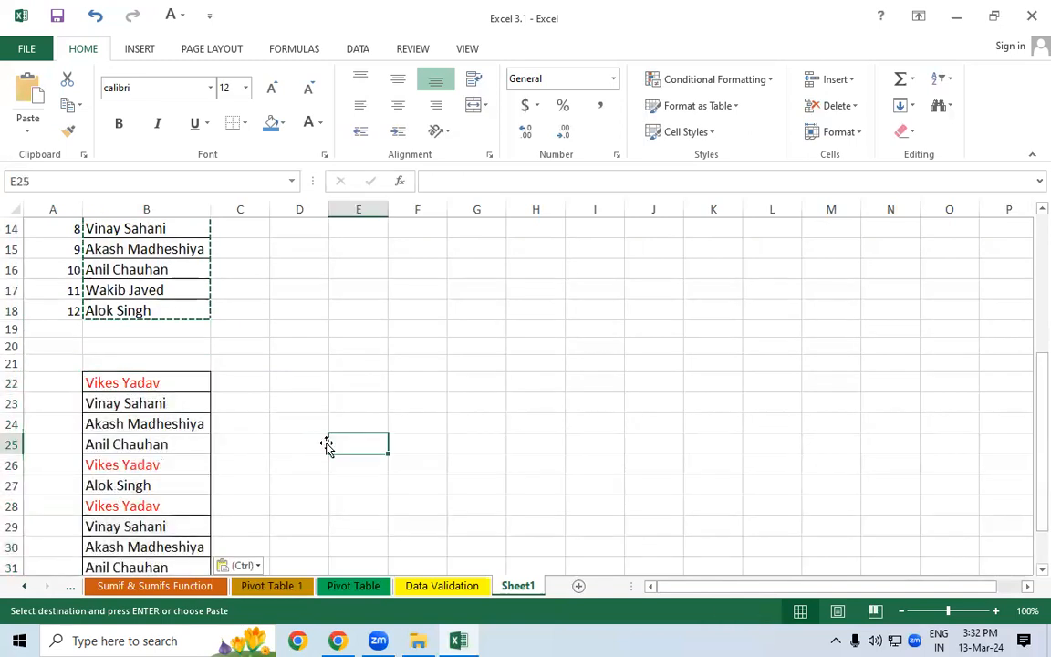
- Clear all contents and formatting from the original names in column B
left_click(218, 382)
left_click_drag(182, 316, 170, 248)
left_click(913, 137)
left_click(917, 157)
left_click(558, 497)
left_click_drag(1041, 402, 1027, 575)
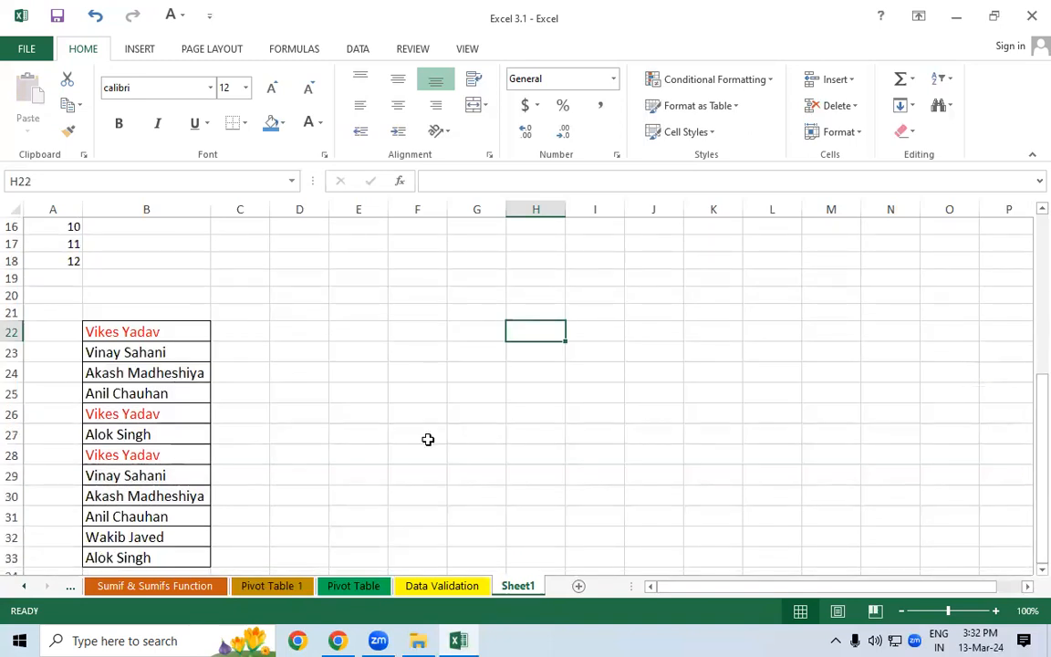
left_click(249, 325)
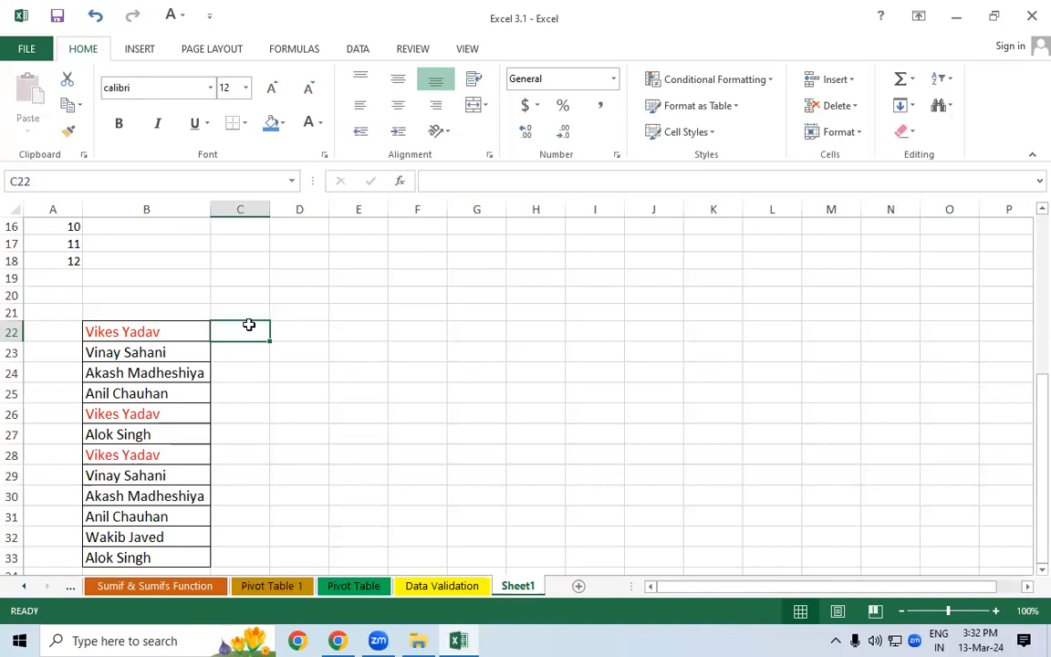
type("Vikesh")
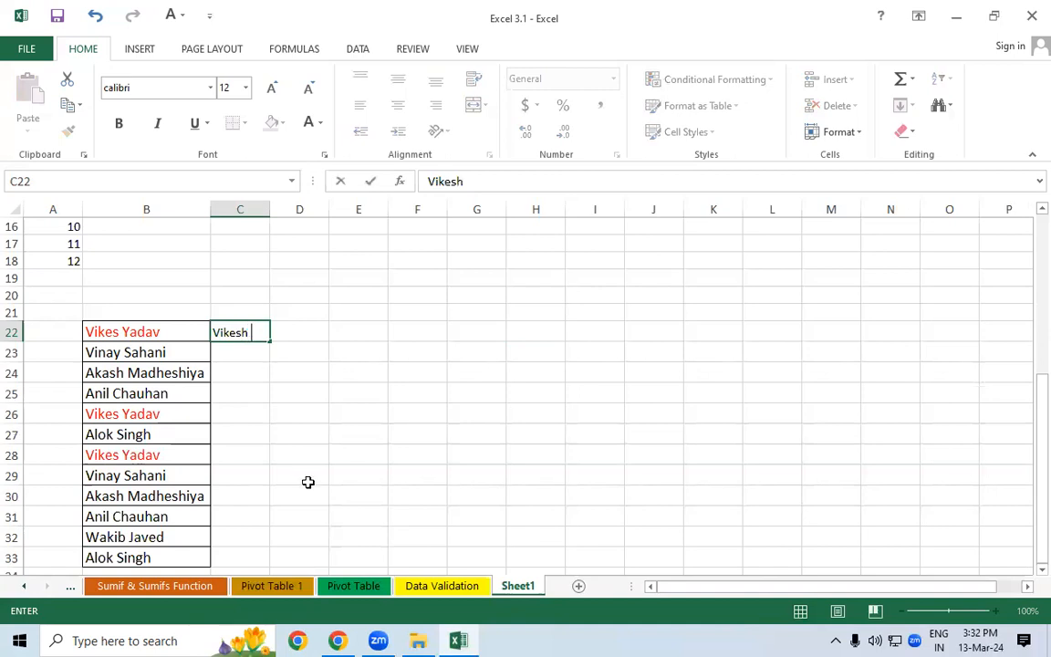
left_click(225, 365)
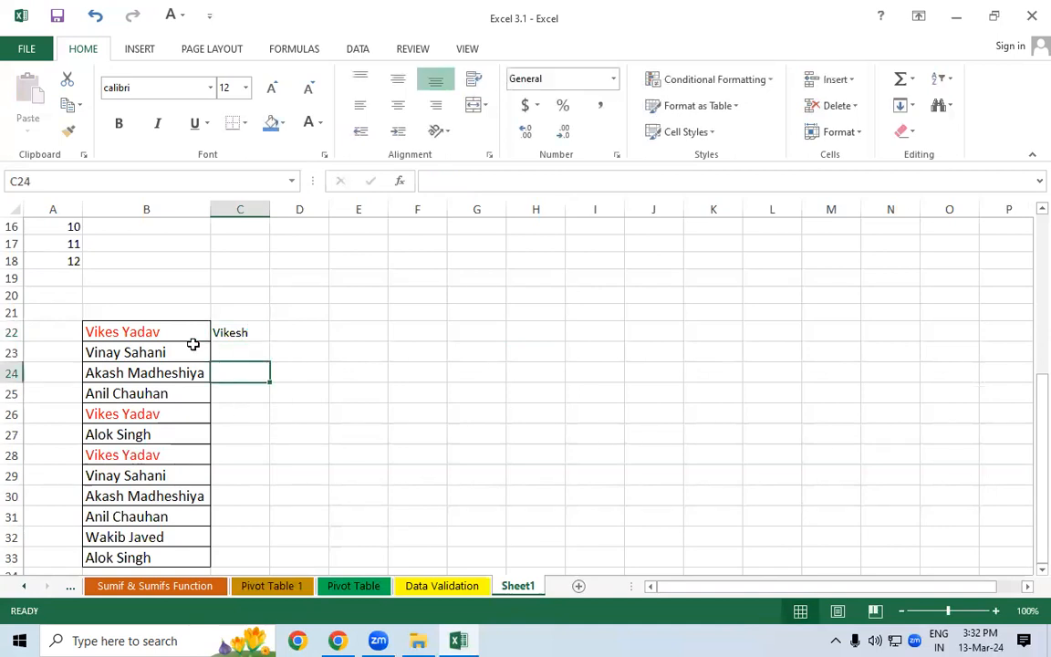
left_click(240, 332)
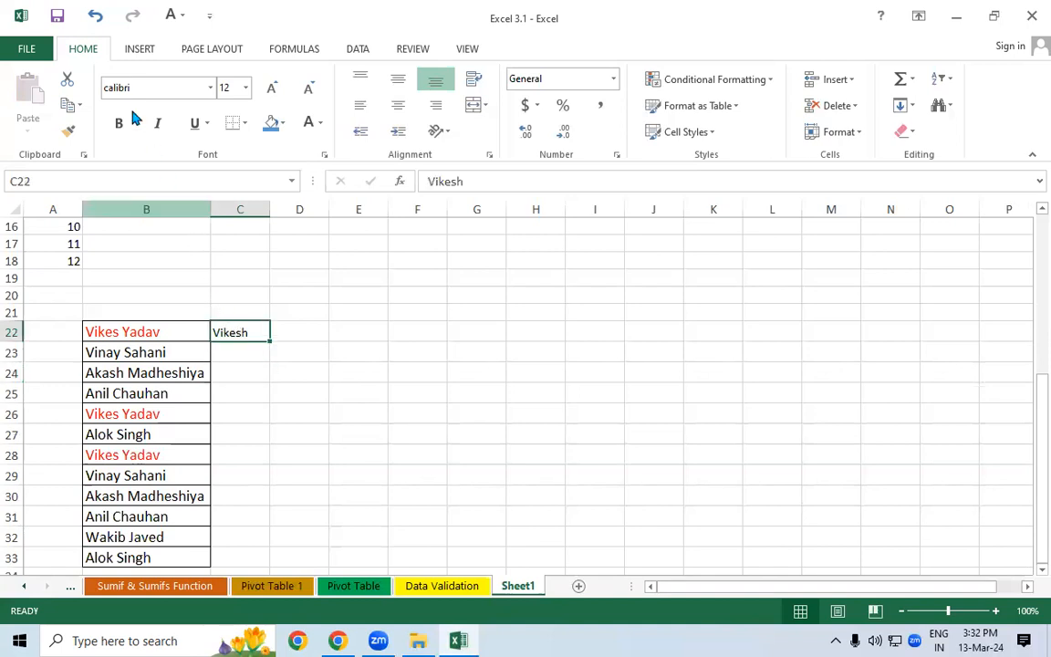
left_click(904, 106)
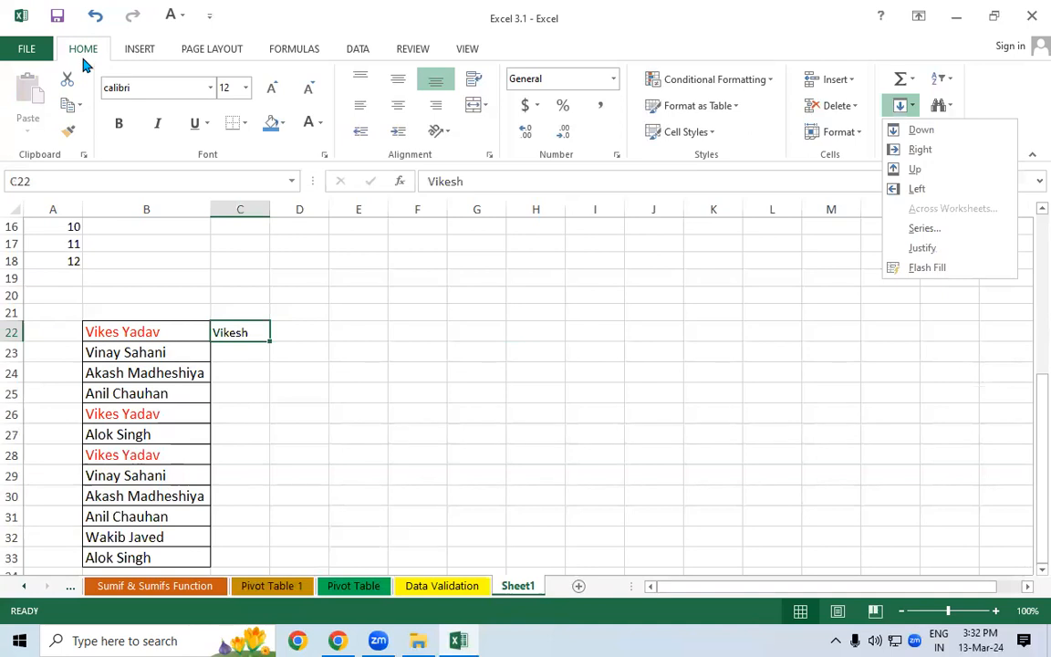
left_click(899, 107)
left_click(899, 107)
left_click(346, 48)
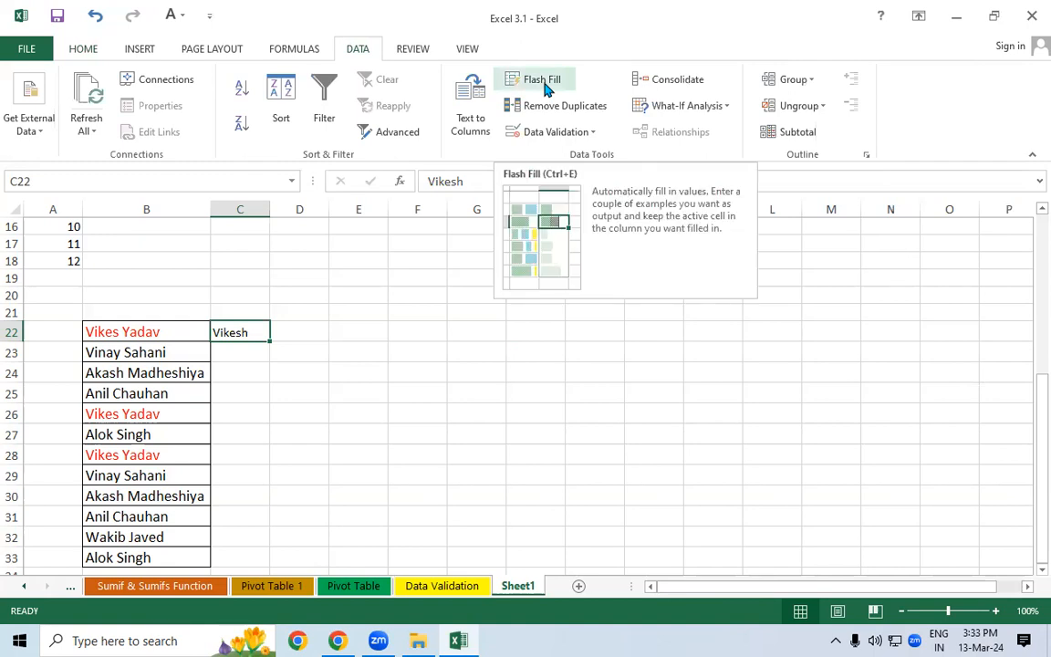
left_click(545, 84)
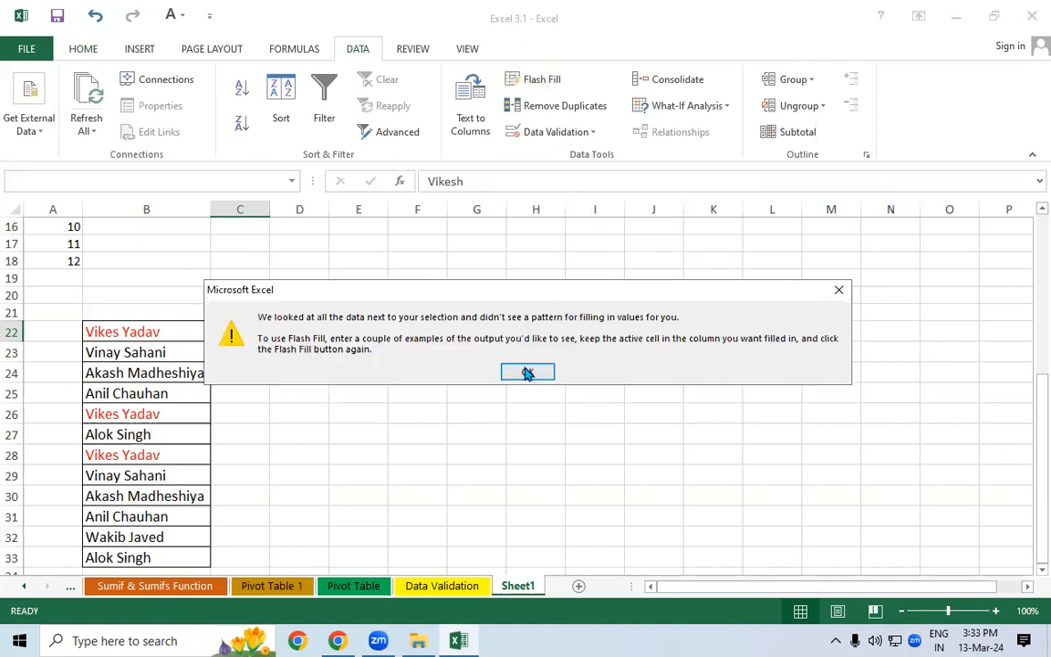
left_click(527, 370)
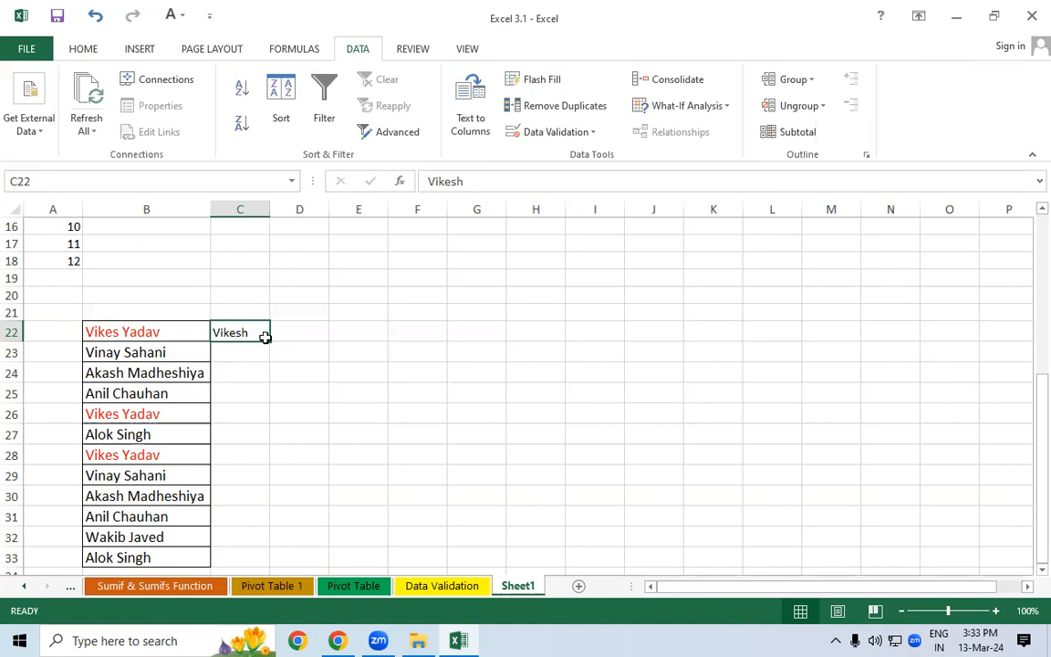
left_click(553, 82)
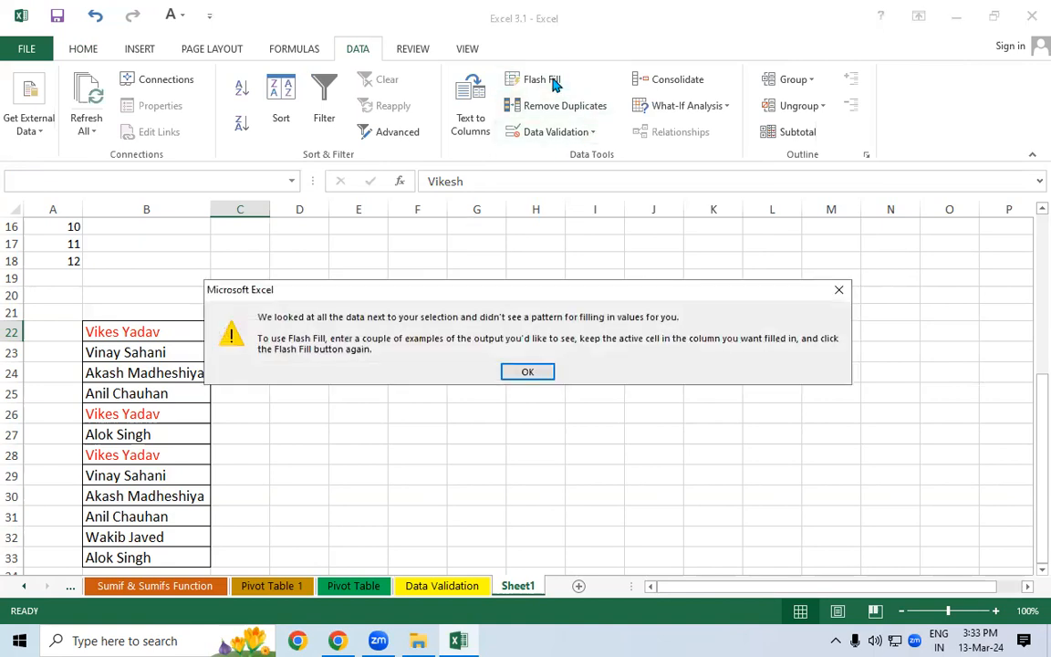
left_click(531, 374)
- Shorten the C22 sample to 'Vikes' and retry Flash Fill, which still finds no pattern
double_click(257, 332)
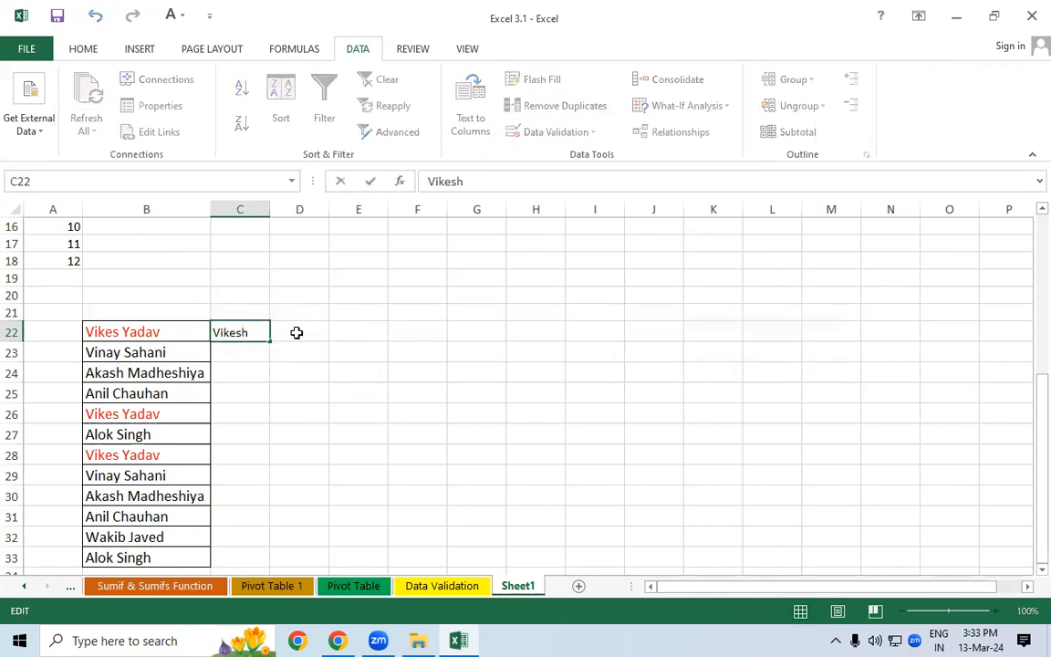
key("Return")
left_click(266, 332)
left_click(552, 79)
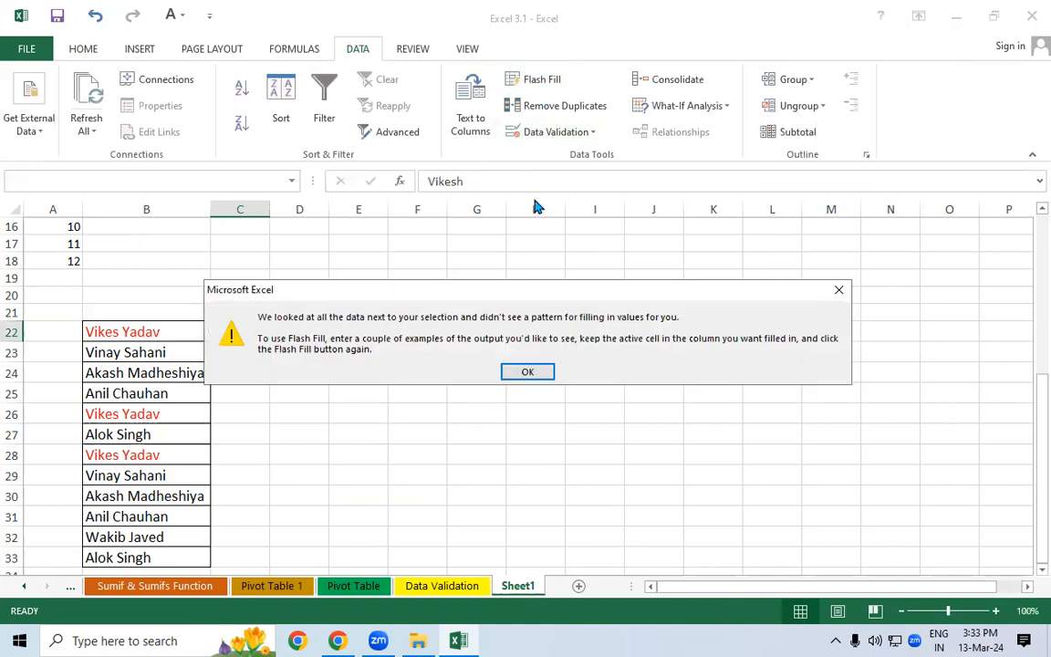
left_click(518, 365)
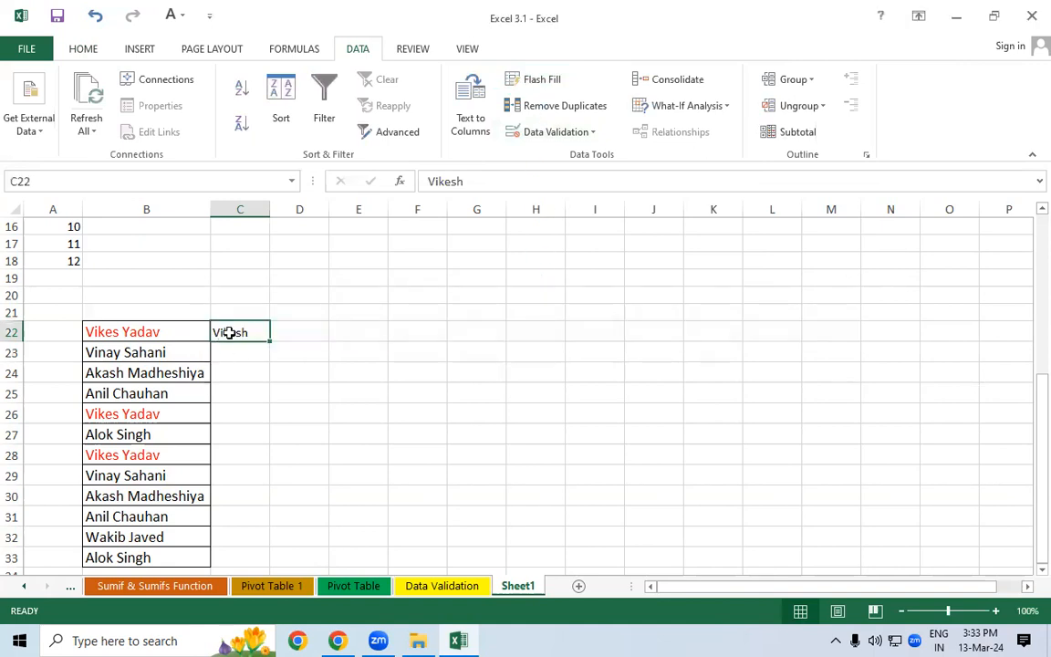
double_click(260, 332)
key("BackSpace")
key("Return")
left_click(250, 331)
left_click(541, 84)
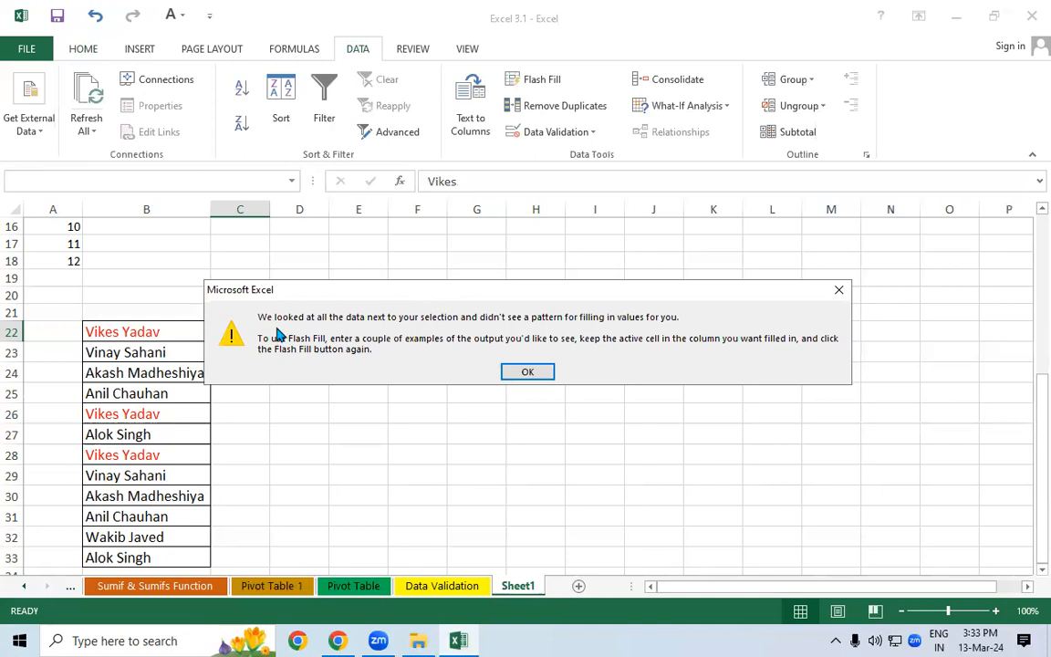
left_click(530, 369)
left_click_drag(186, 334, 203, 546)
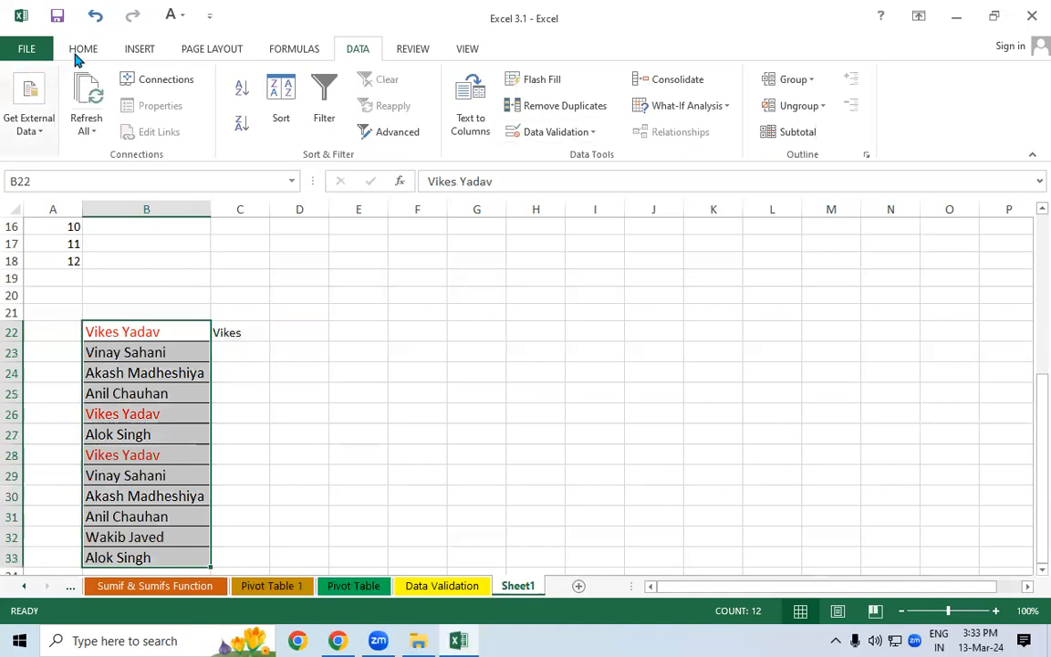
- Clear the formatting from the pasted full names
left_click(80, 50)
left_click(838, 133)
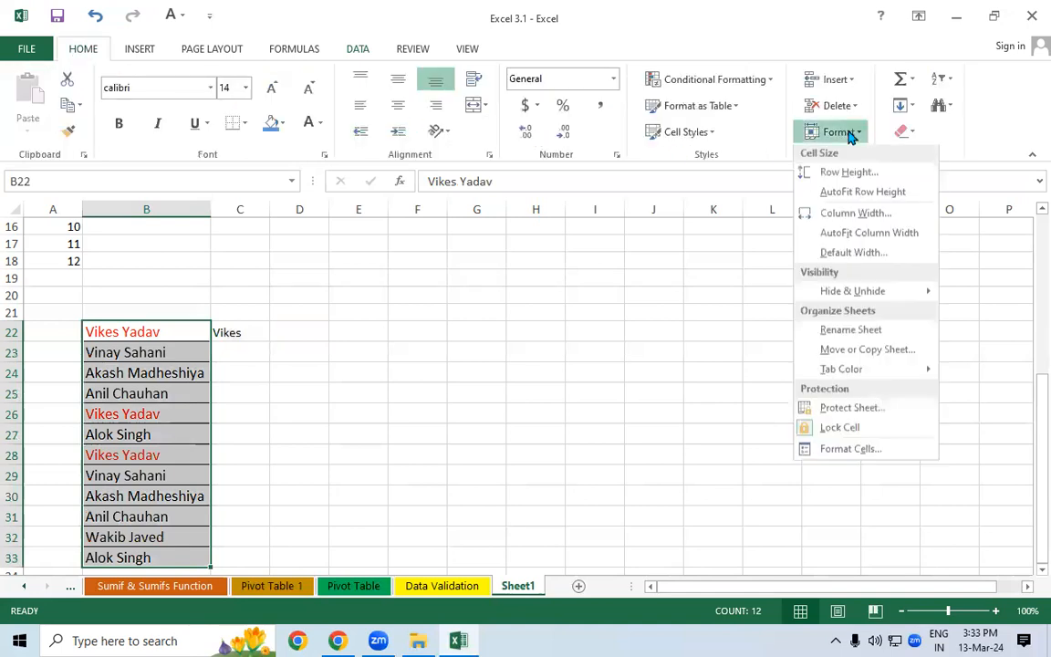
left_click(904, 133)
left_click(913, 176)
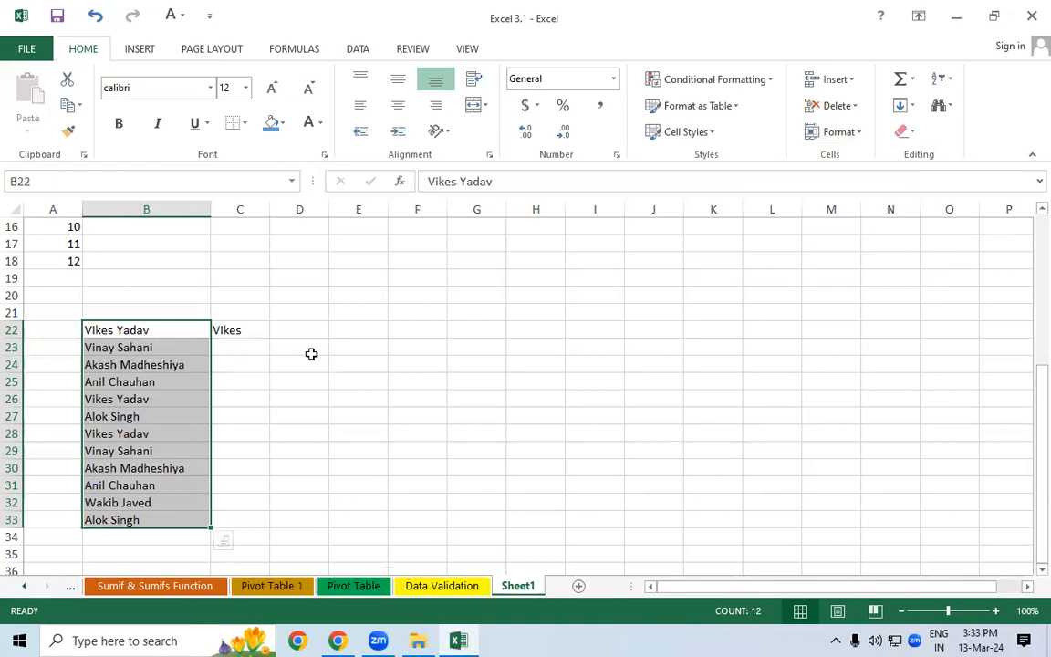
left_click(311, 354)
- Flash Fill first names into C22:C33 from the Vikes example in C22
left_click(171, 329)
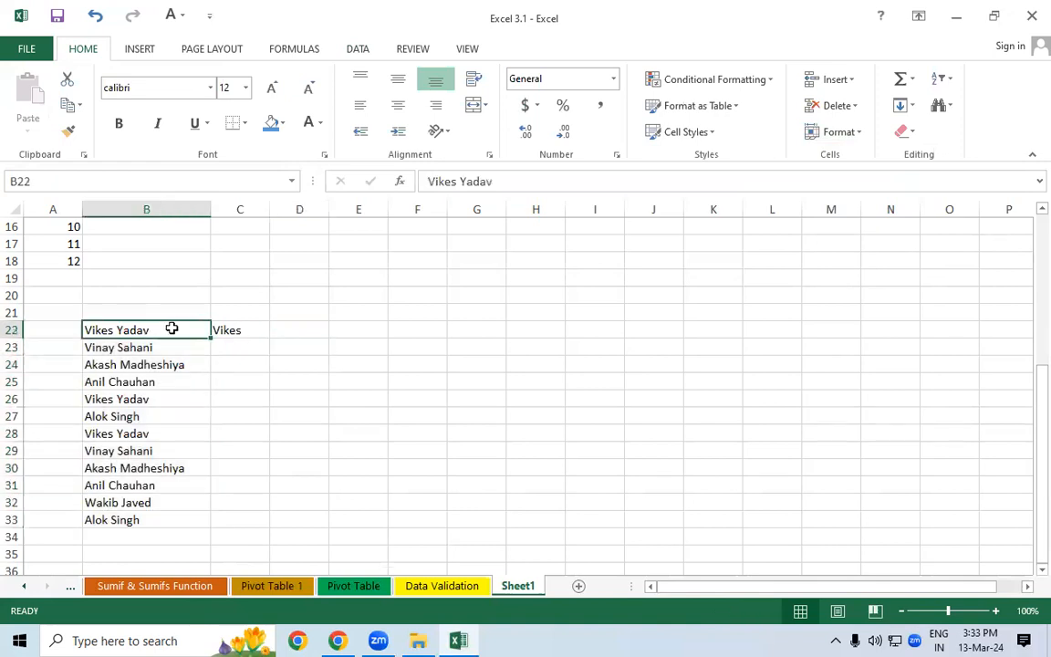
left_click(232, 331)
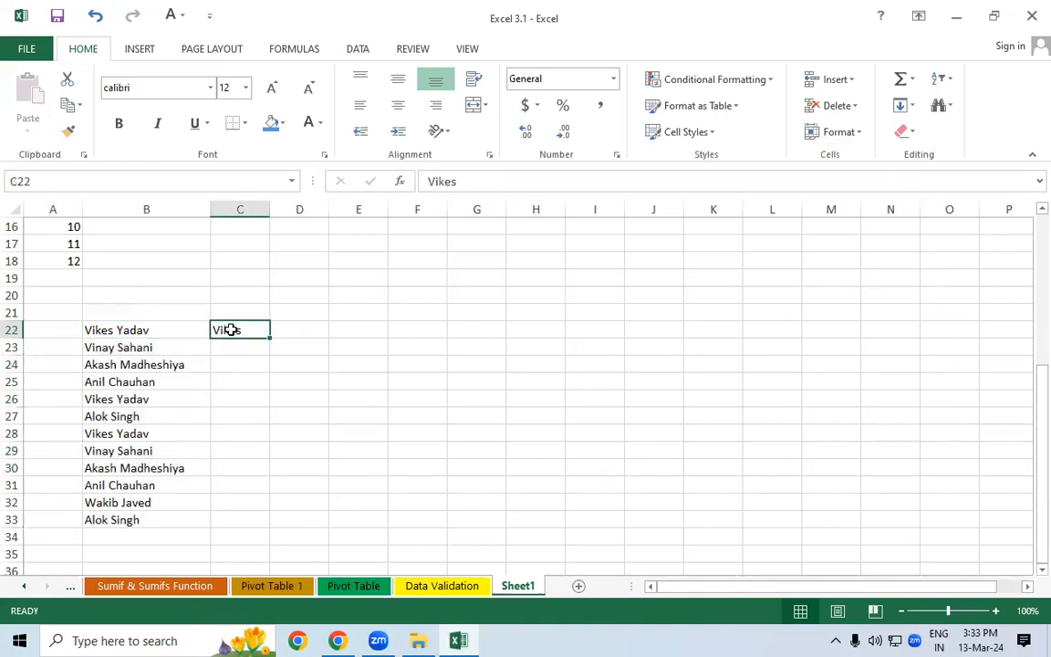
left_click(905, 105)
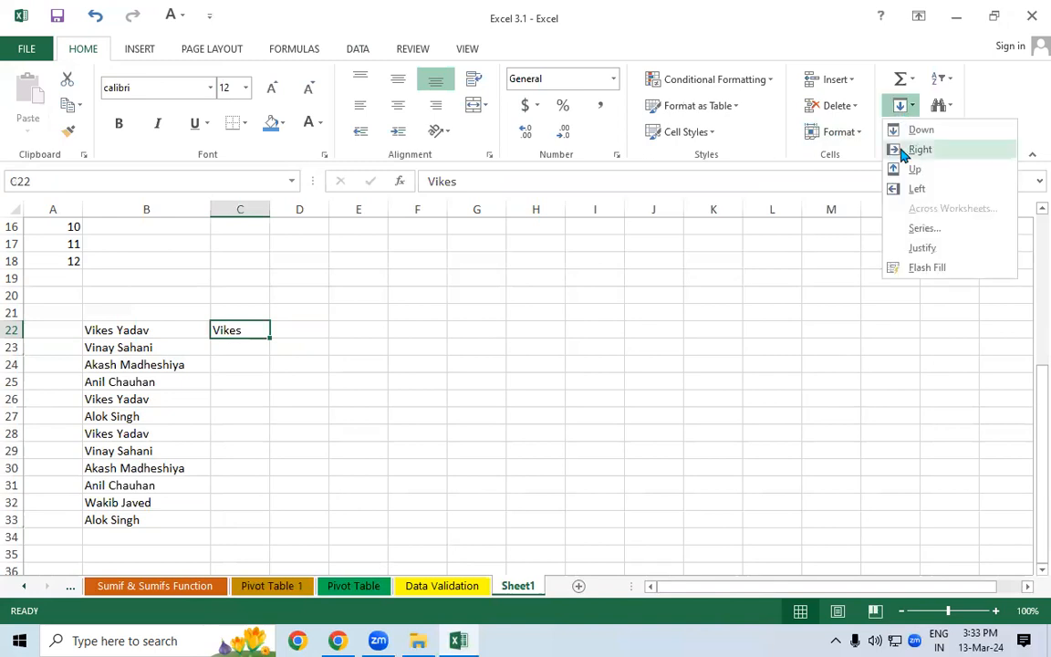
left_click(909, 245)
left_click_drag(231, 330, 233, 515)
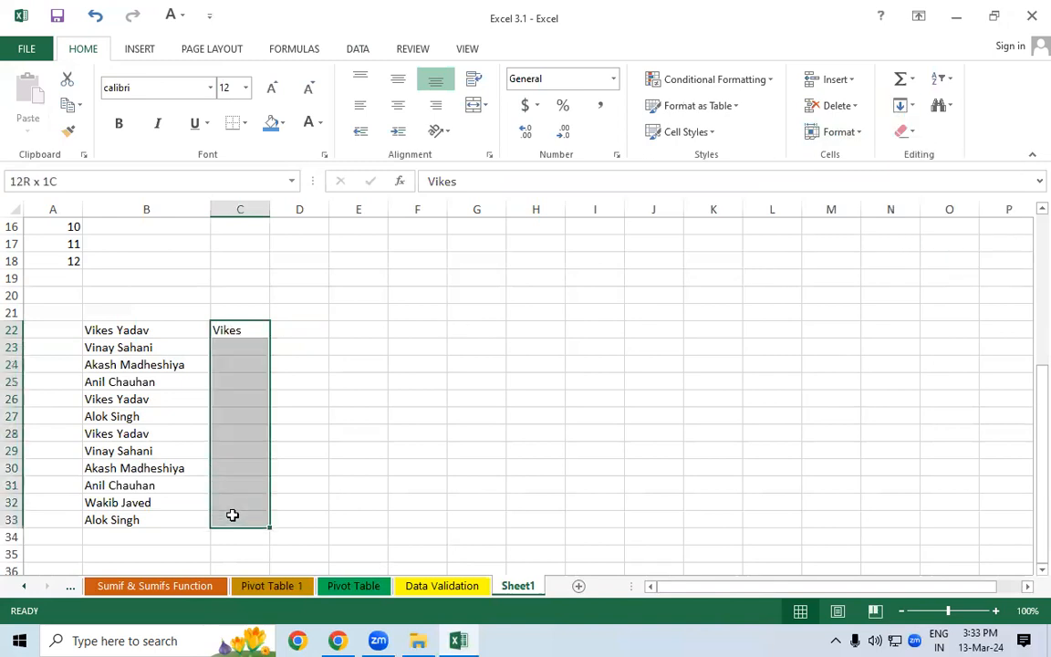
left_click(301, 50)
left_click(345, 53)
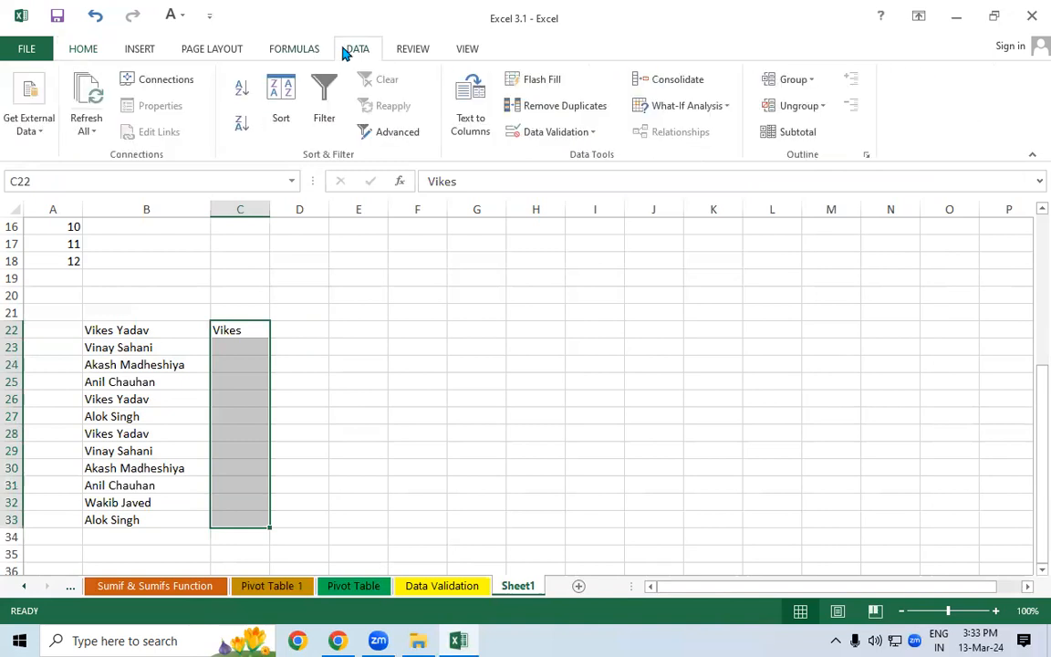
left_click(552, 83)
left_click(465, 361)
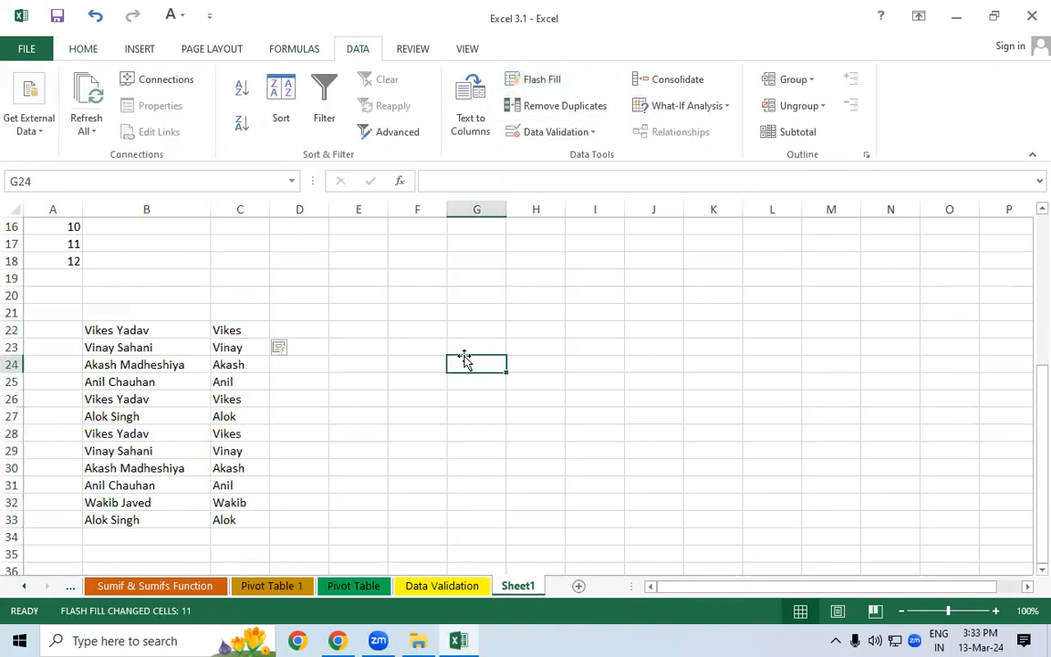
left_click_drag(128, 348, 127, 416)
left_click_drag(228, 331, 231, 461)
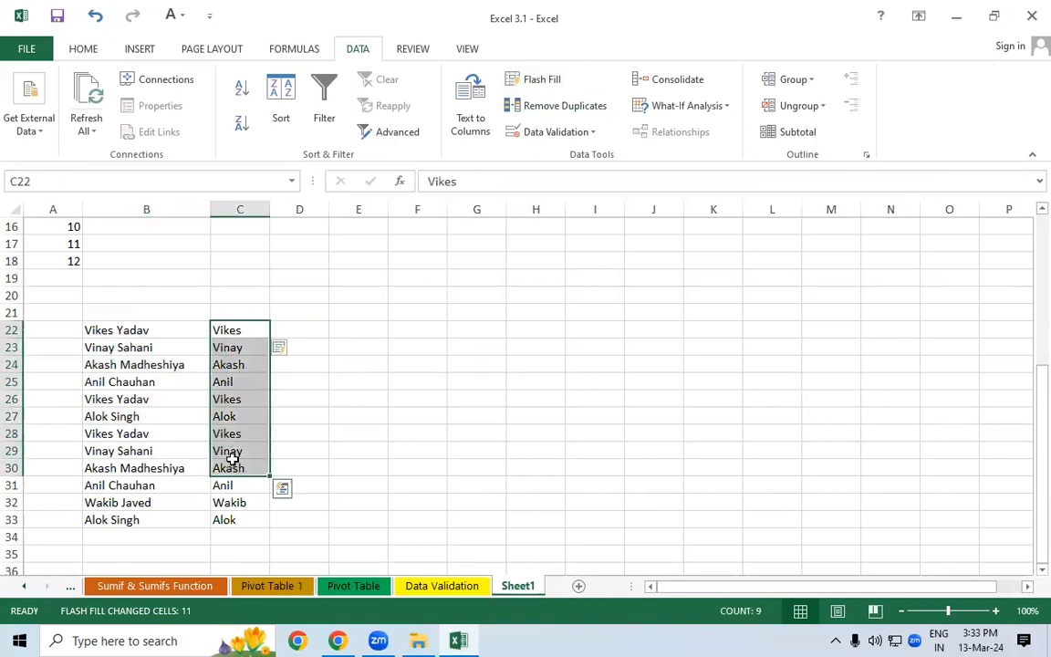
left_click(290, 331)
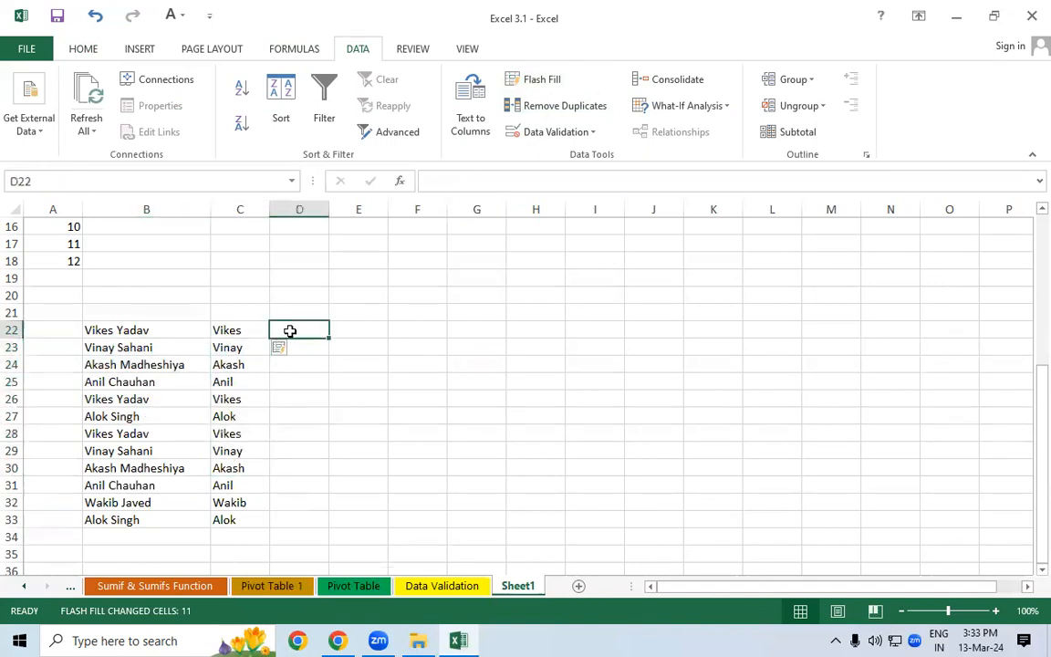
left_click(123, 331)
left_click(295, 327)
type("Ya")
key("Return")
left_click(293, 327)
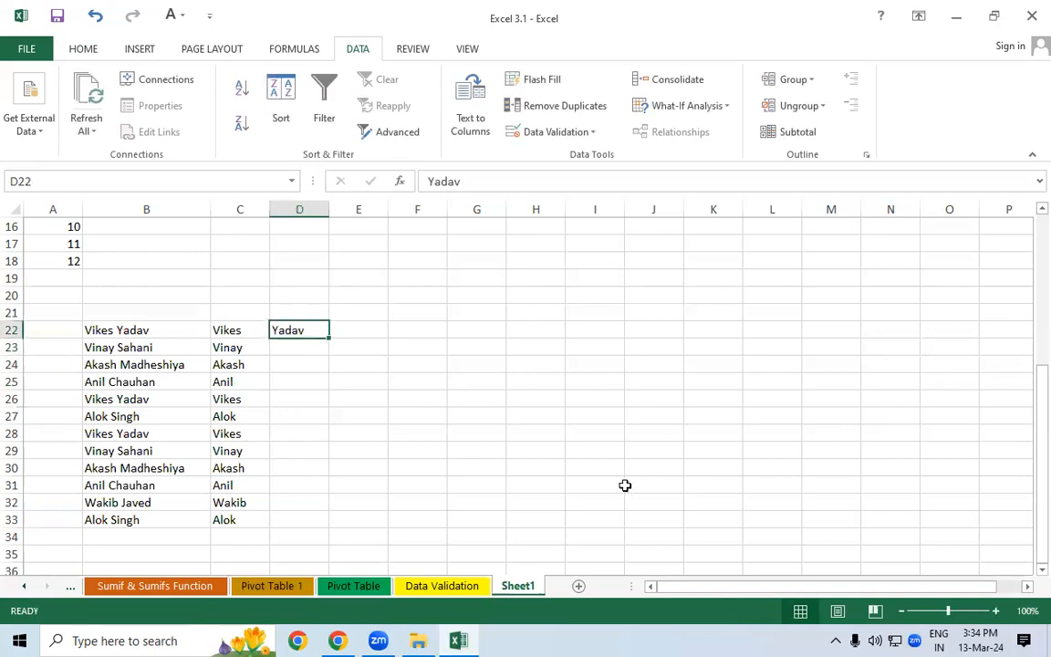
key("ctrl+e")
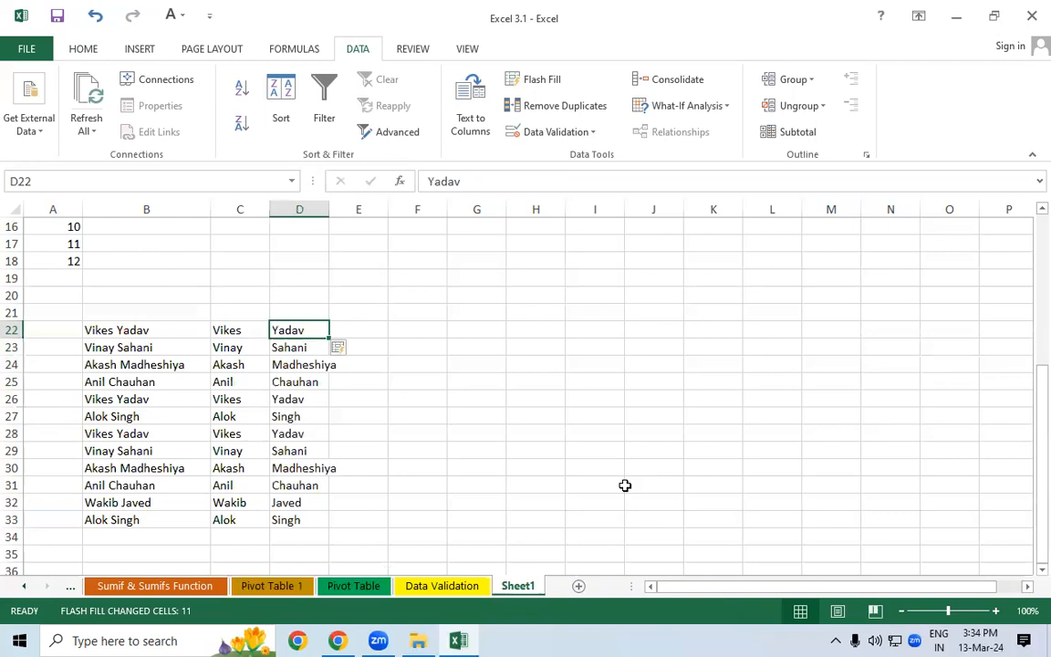
- Delete the filled surnames and Flash Fill them into D23:D33 again
left_click_drag(288, 520, 318, 353)
key("Delete")
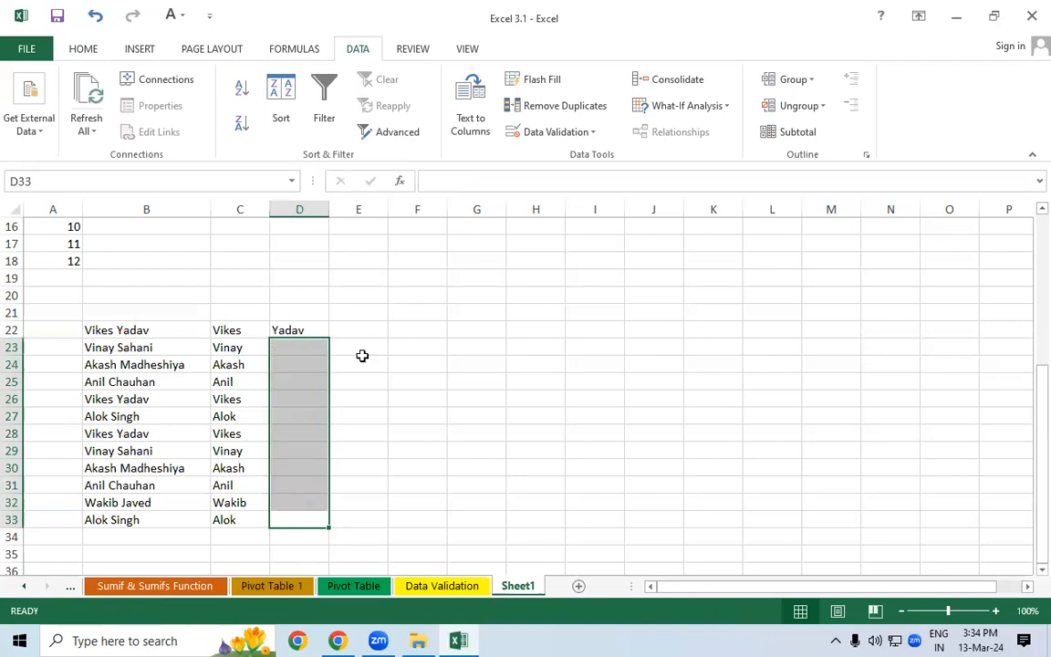
left_click(412, 348)
left_click(284, 331)
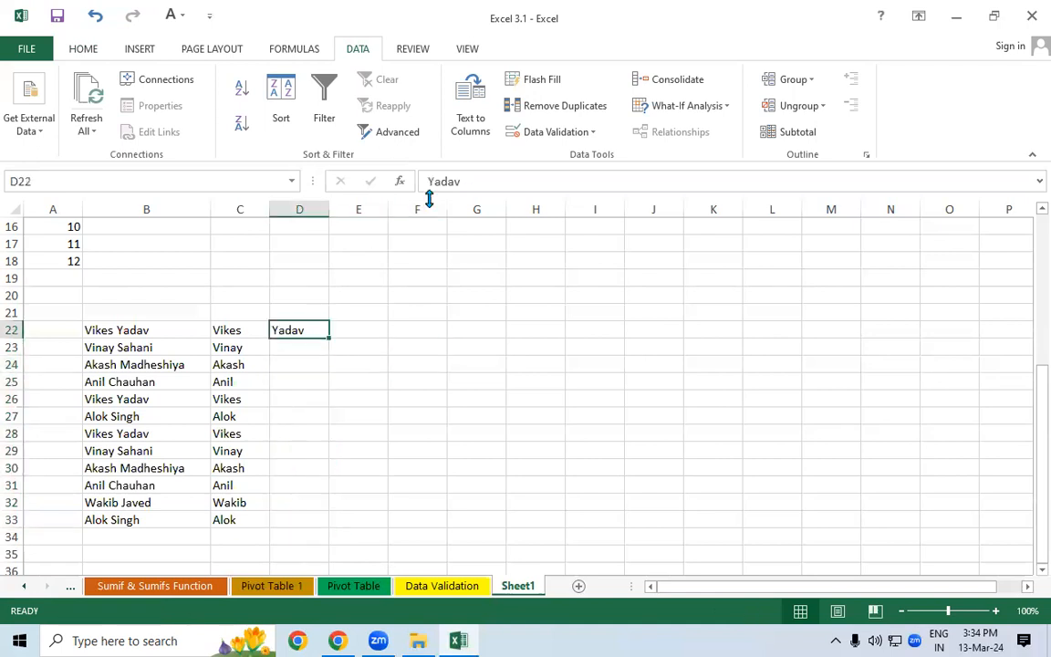
left_click(523, 82)
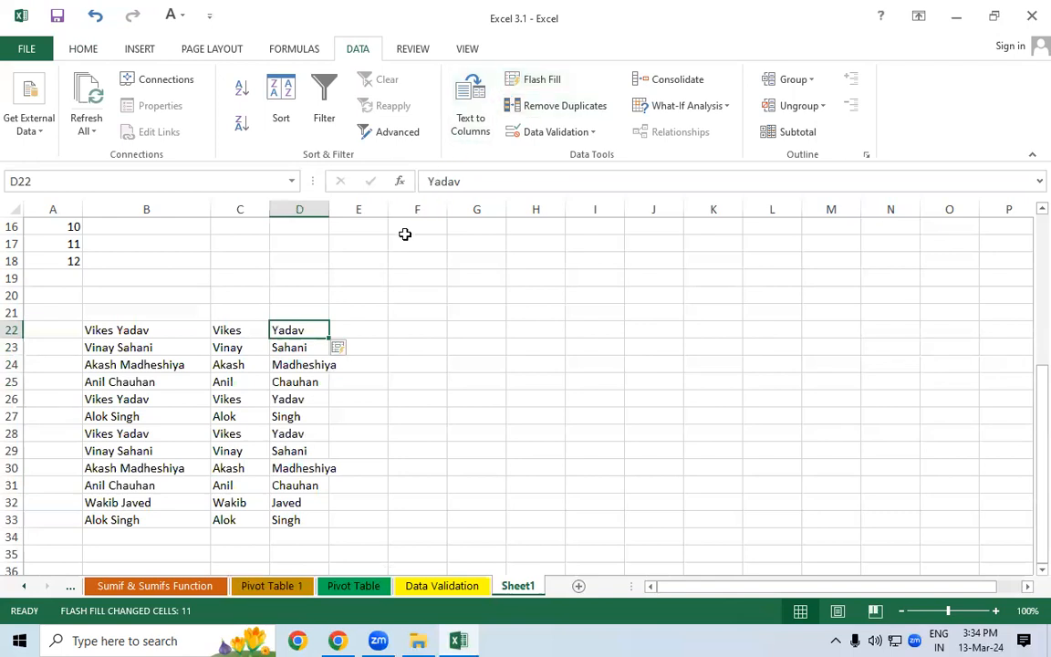
key("ctrl+z")
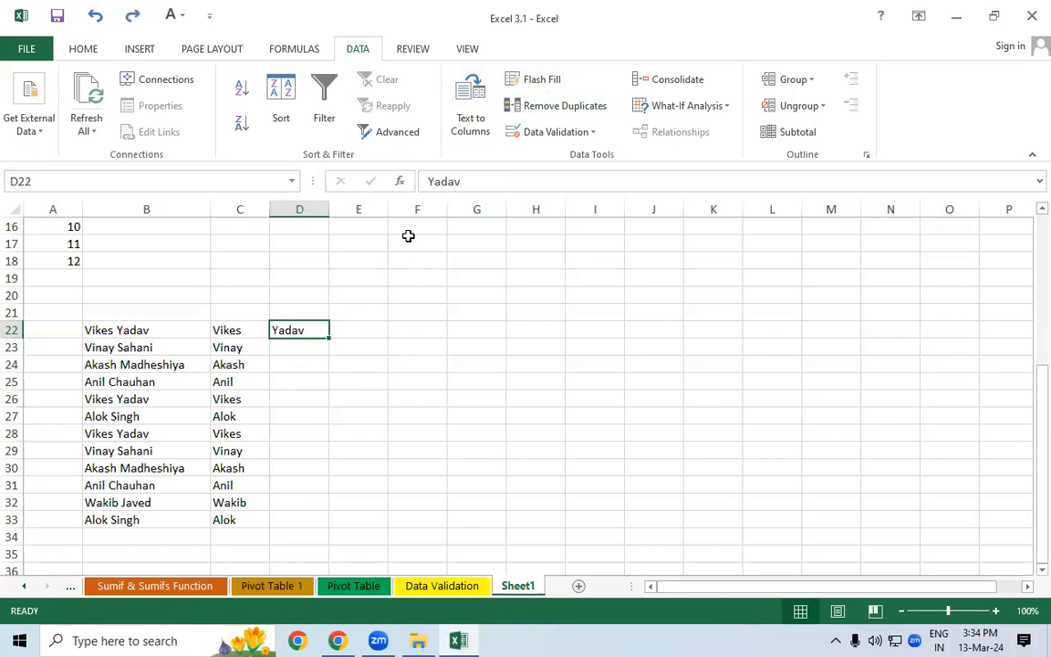
key("ctrl+y")
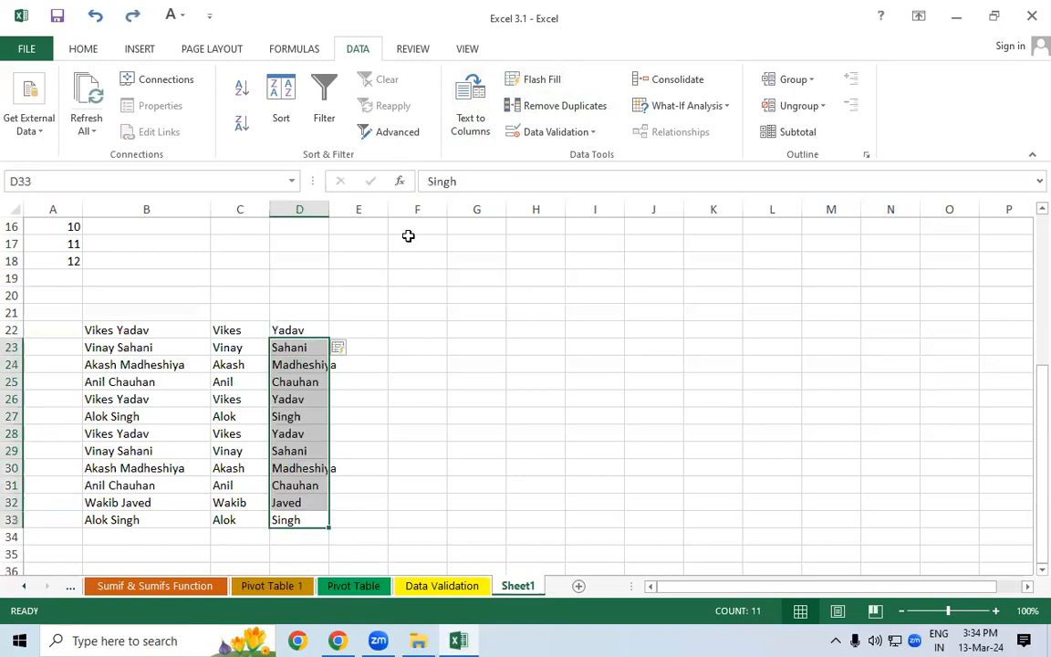
left_click(424, 411)
left_click(125, 334)
left_click_drag(122, 348, 136, 521)
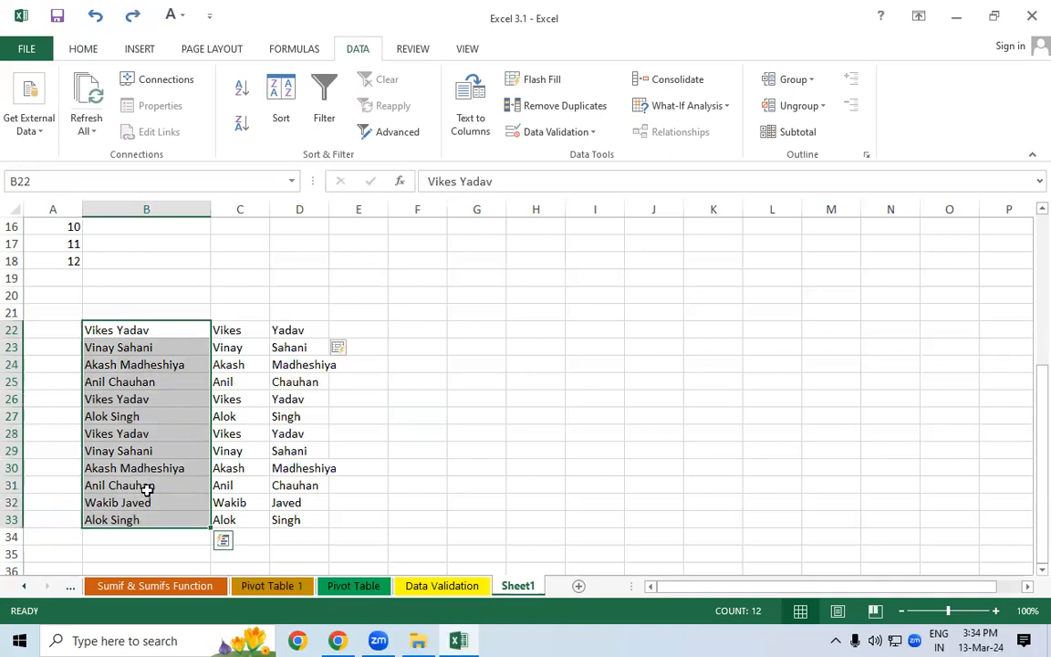
- Enter Vikes in F22 and try Flash Fill, dismissing the no-pattern warning
left_click(432, 328)
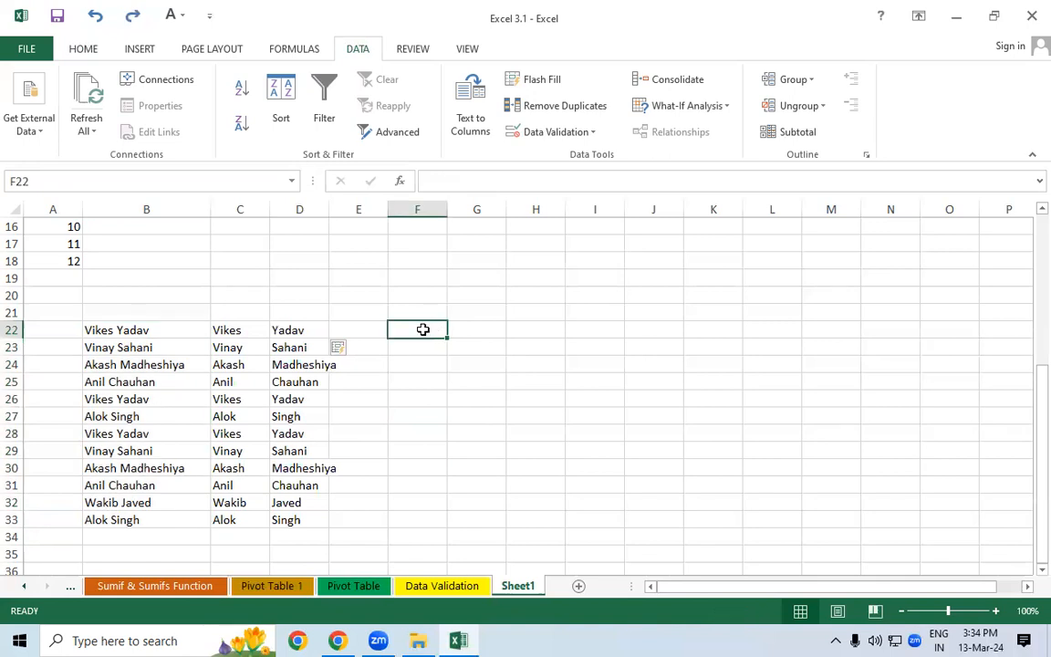
type("Vike")
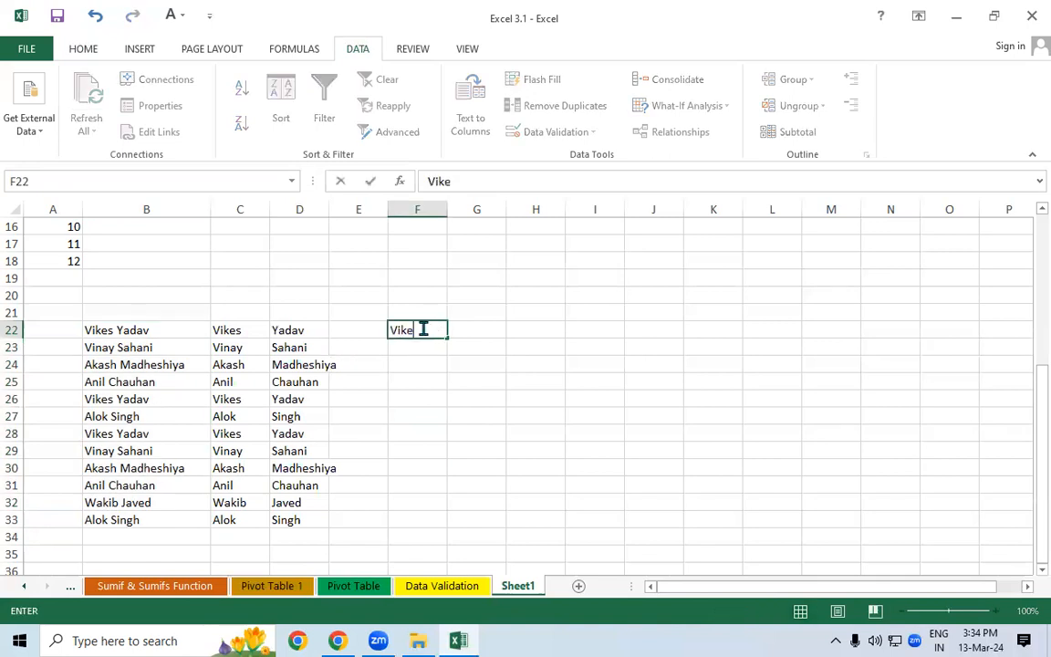
left_click(400, 368)
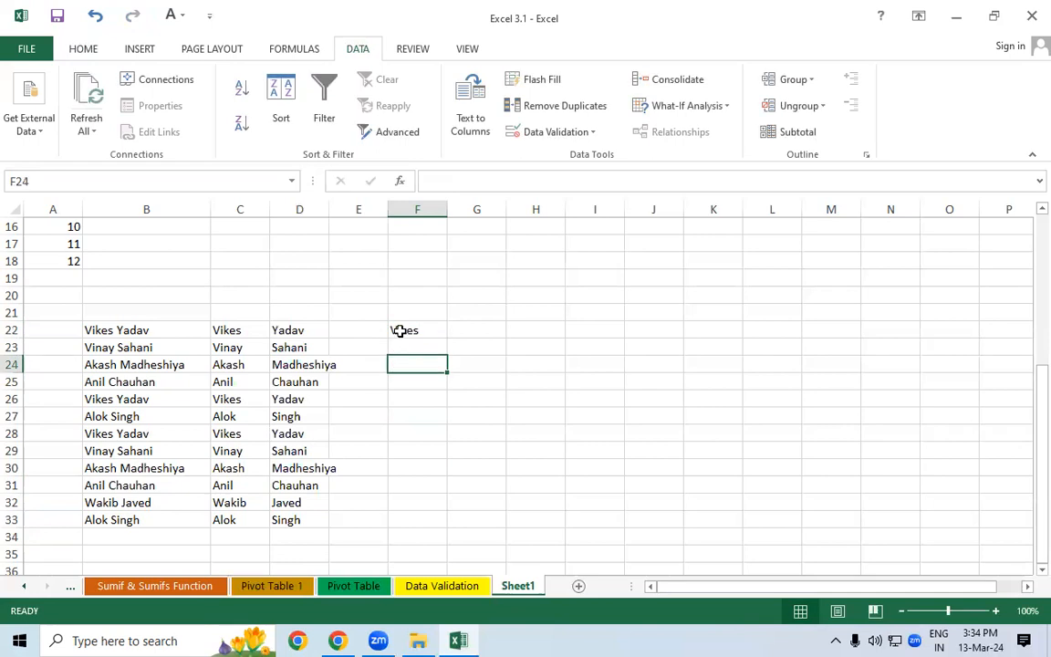
left_click(400, 331)
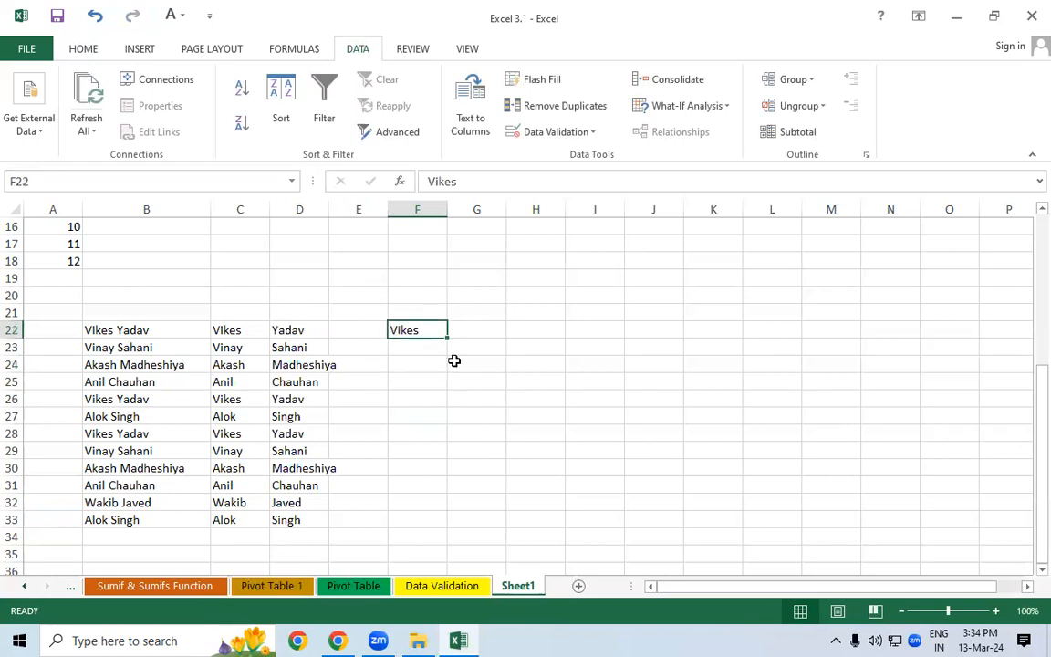
left_click(547, 82)
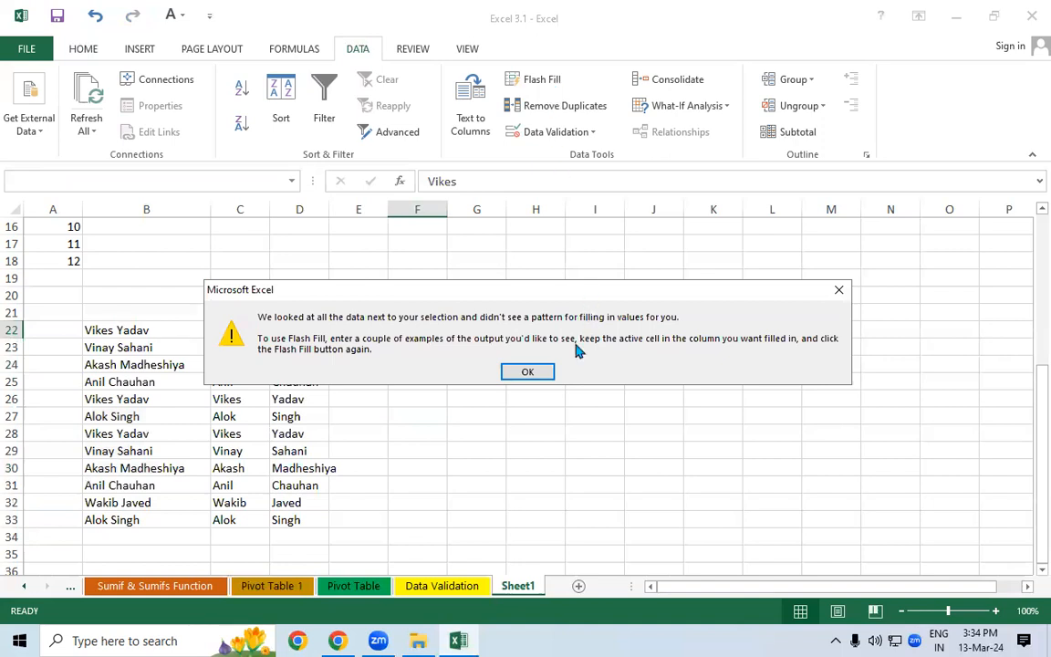
left_click(542, 374)
- Check the name columns and retry Flash Fill from F22, dismissing the warning again
left_click(361, 331)
left_click_drag(250, 332, 423, 332)
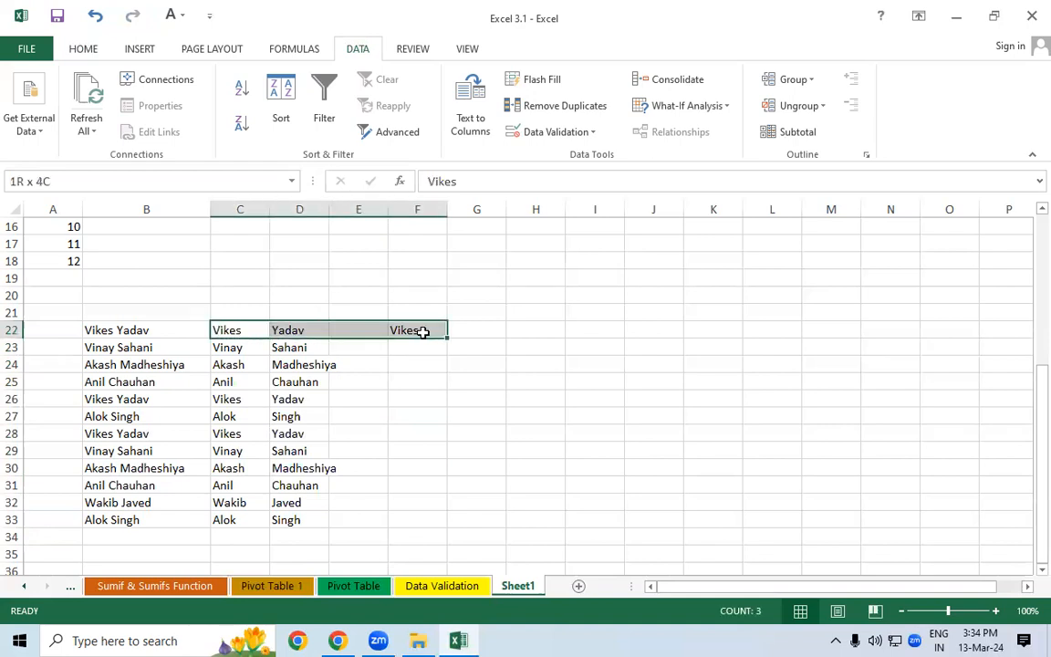
left_click_drag(359, 330, 377, 558)
left_click(417, 468)
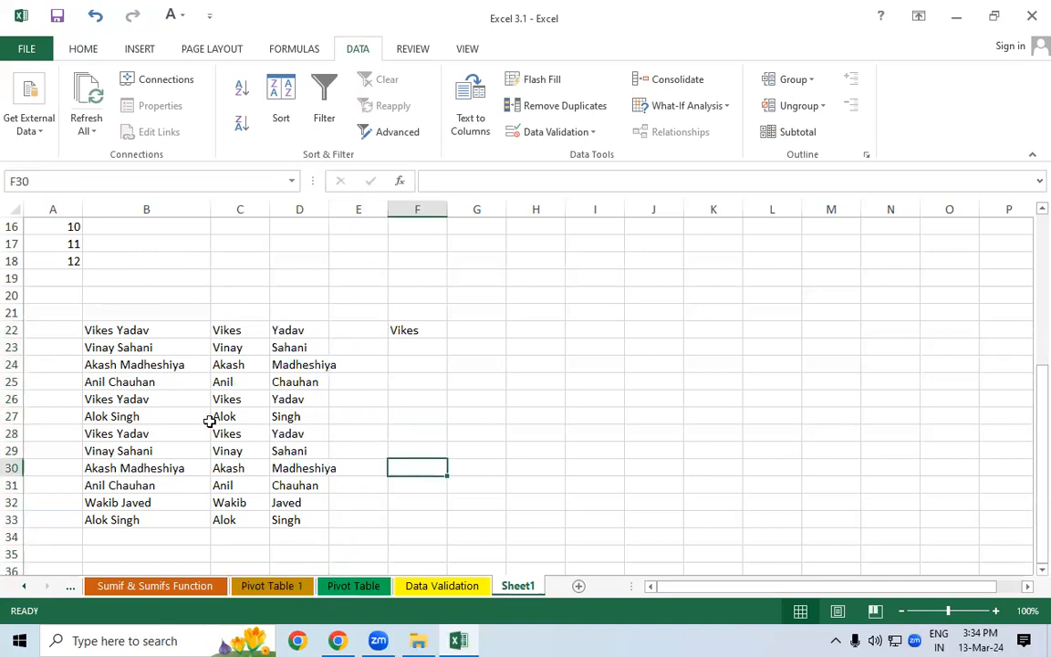
left_click_drag(139, 337, 137, 512)
left_click_drag(233, 326, 241, 518)
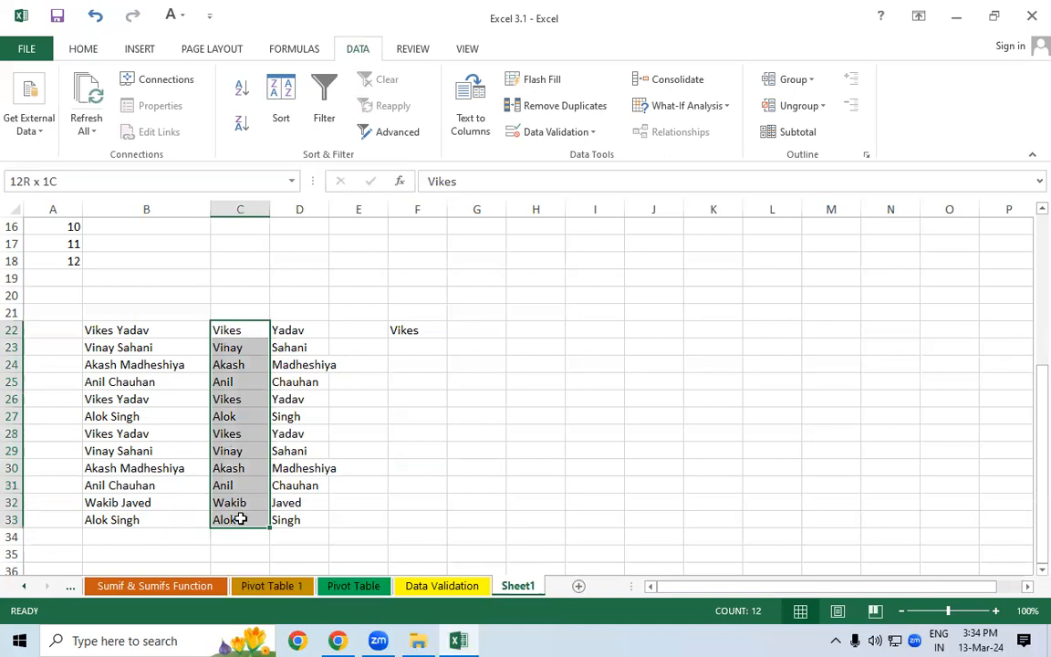
left_click(463, 491)
left_click(414, 328)
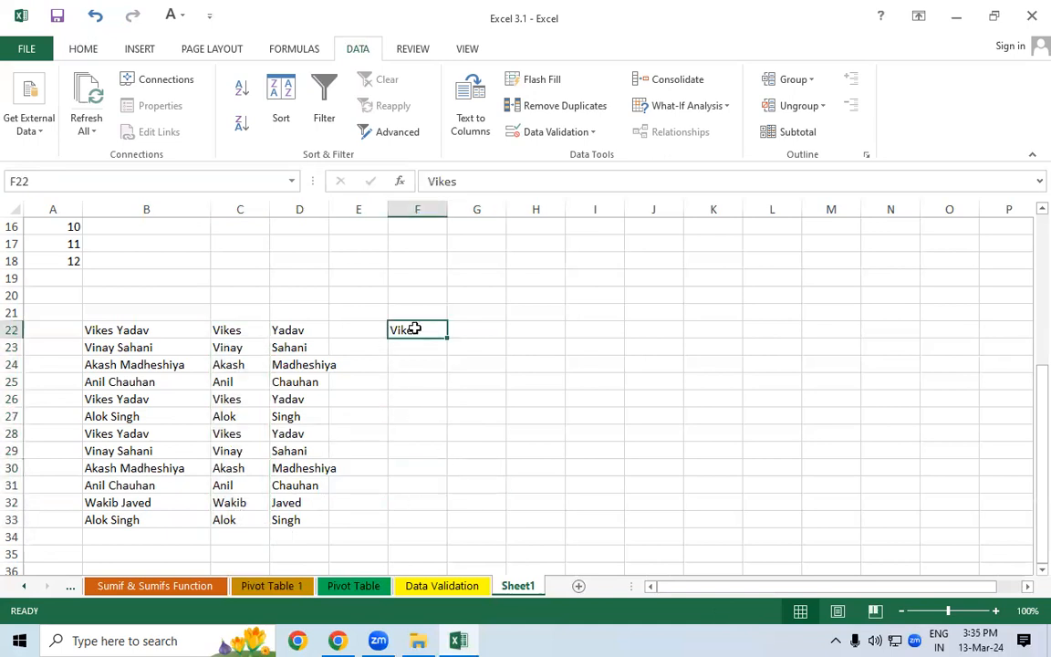
left_click(539, 84)
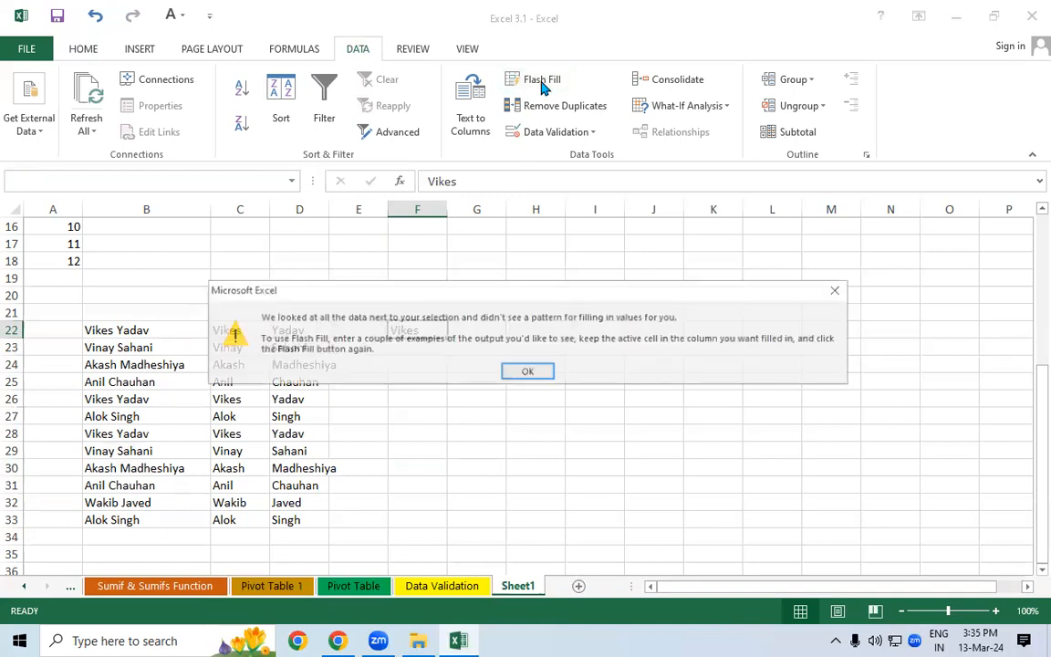
key("Return")
- Fill E22:E33 with rg, Flash Fill first names into F22:F33, and copy them
left_click(372, 326)
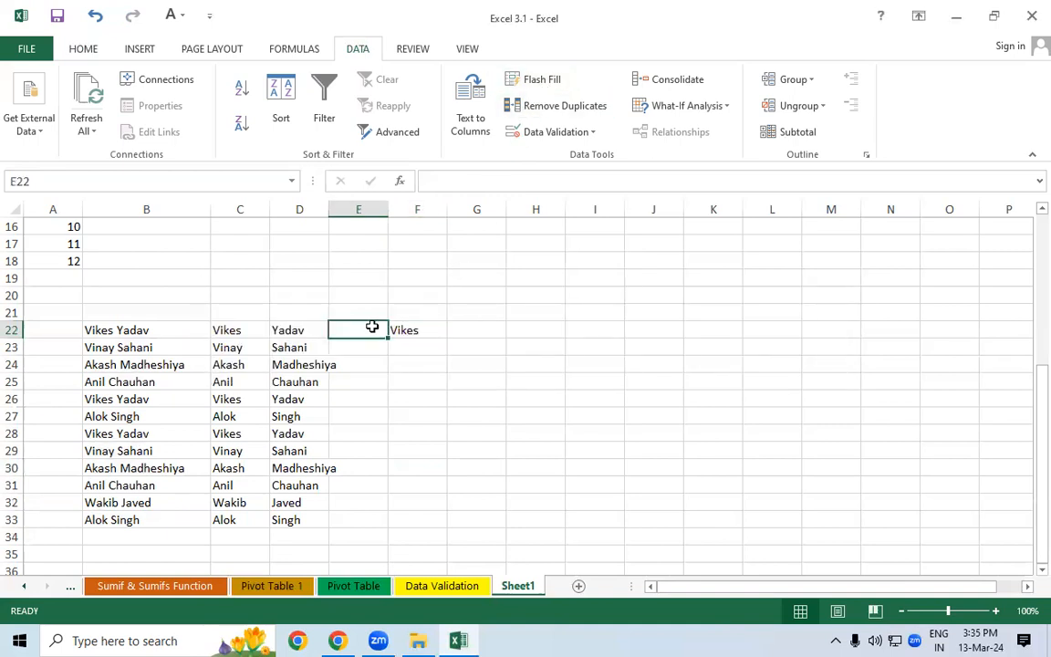
type("rg")
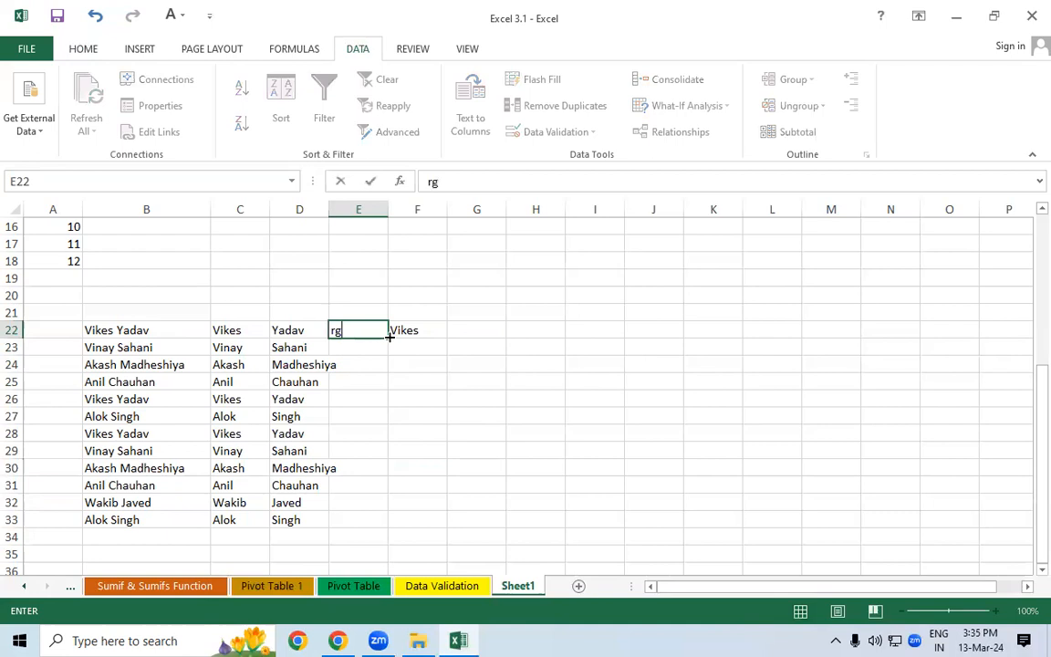
left_click_drag(389, 340, 382, 528)
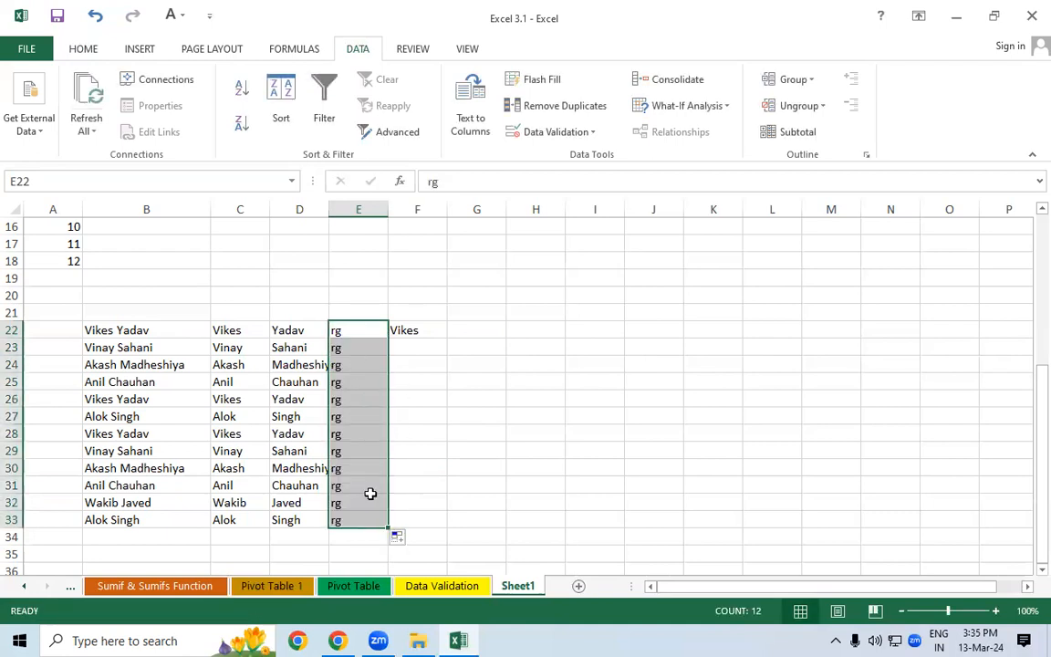
left_click(422, 329)
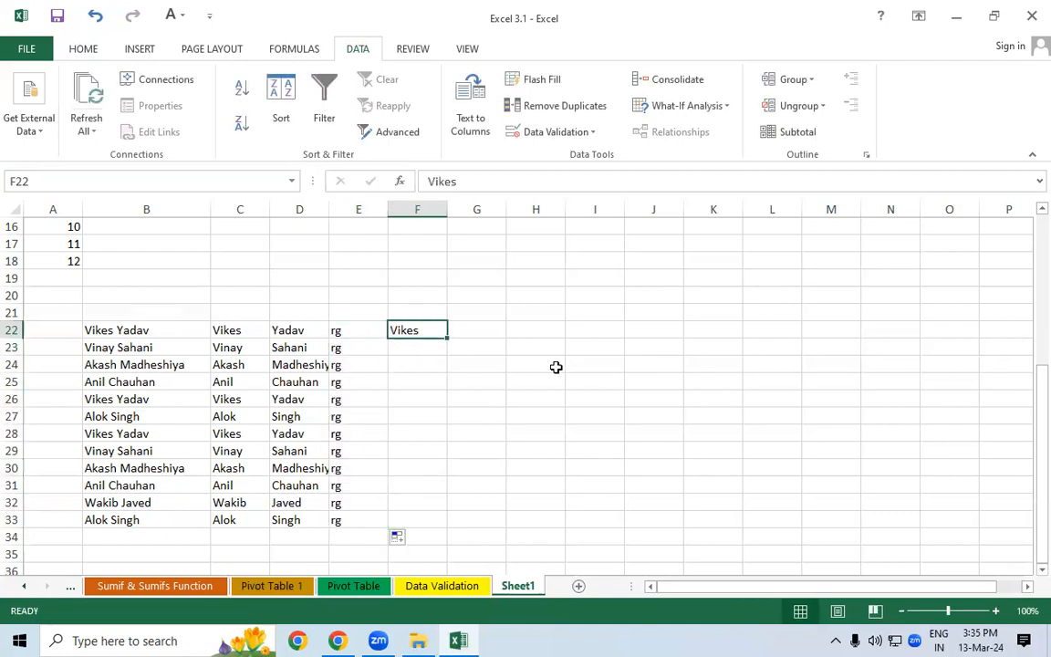
left_click(544, 82)
left_click_drag(413, 329, 426, 512)
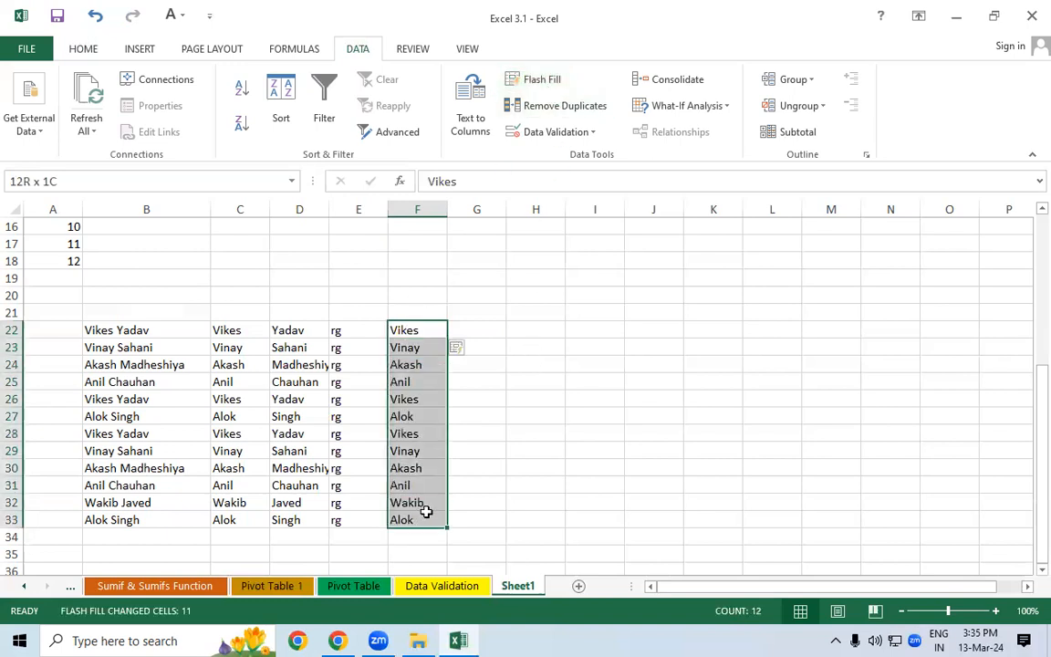
left_click_drag(426, 512, 427, 505)
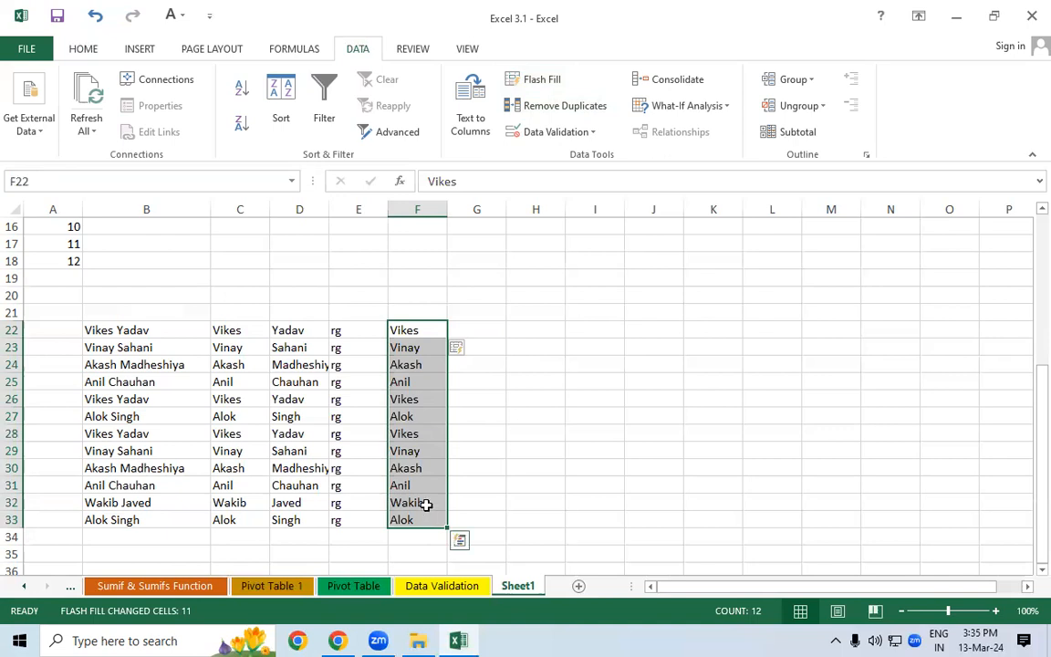
key("ctrl+c")
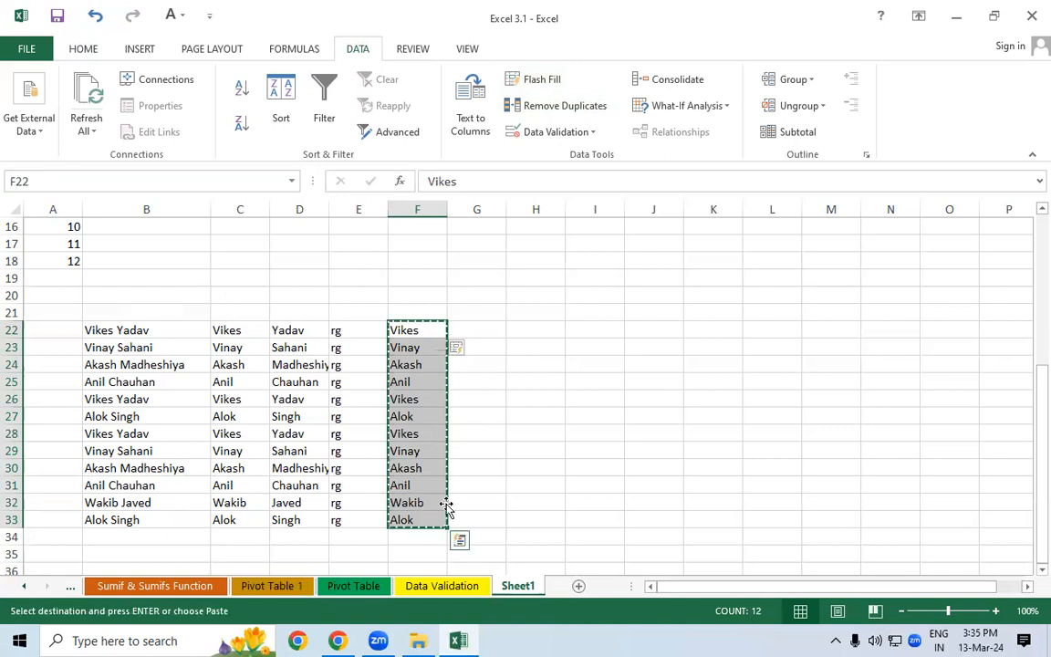
- Paste the copied first names into the table starting at B7
left_click_drag(1029, 471, 944, 260)
left_click(109, 336)
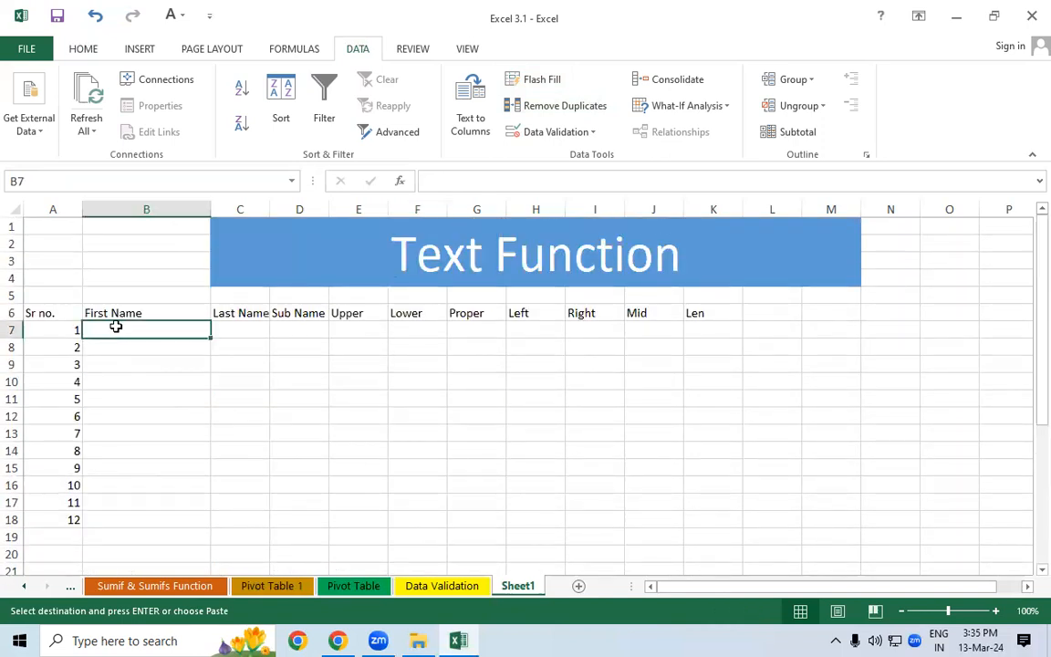
key("ctrl+v")
left_click(243, 377)
key("Escape")
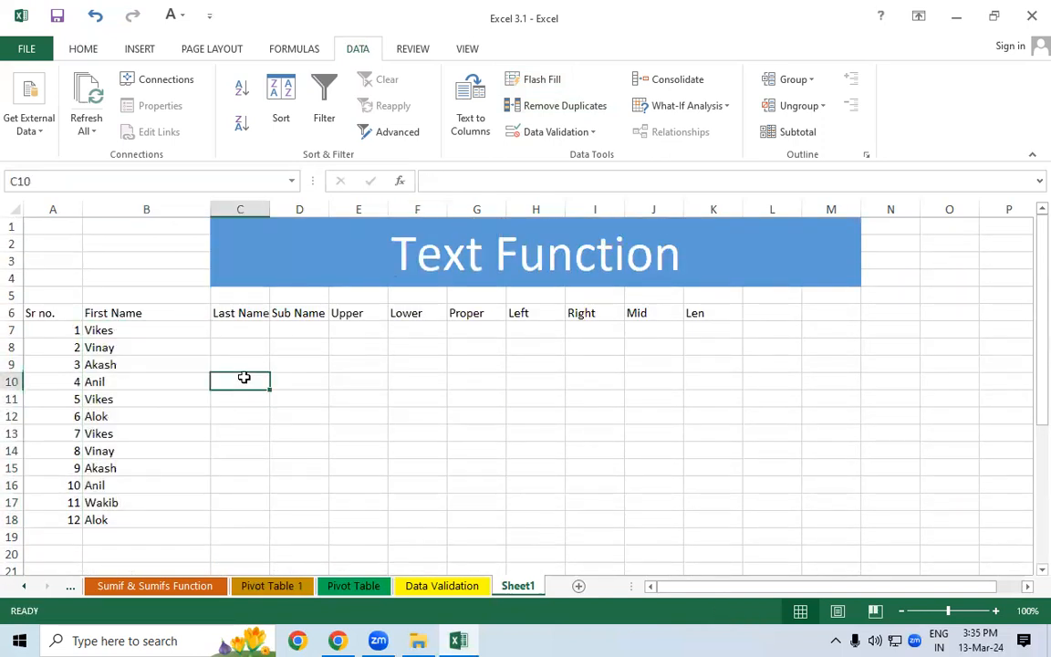
- Copy the surnames from D22:D33 and paste them under Last Name at C7
left_click(242, 330)
left_click_drag(1027, 389, 1030, 488)
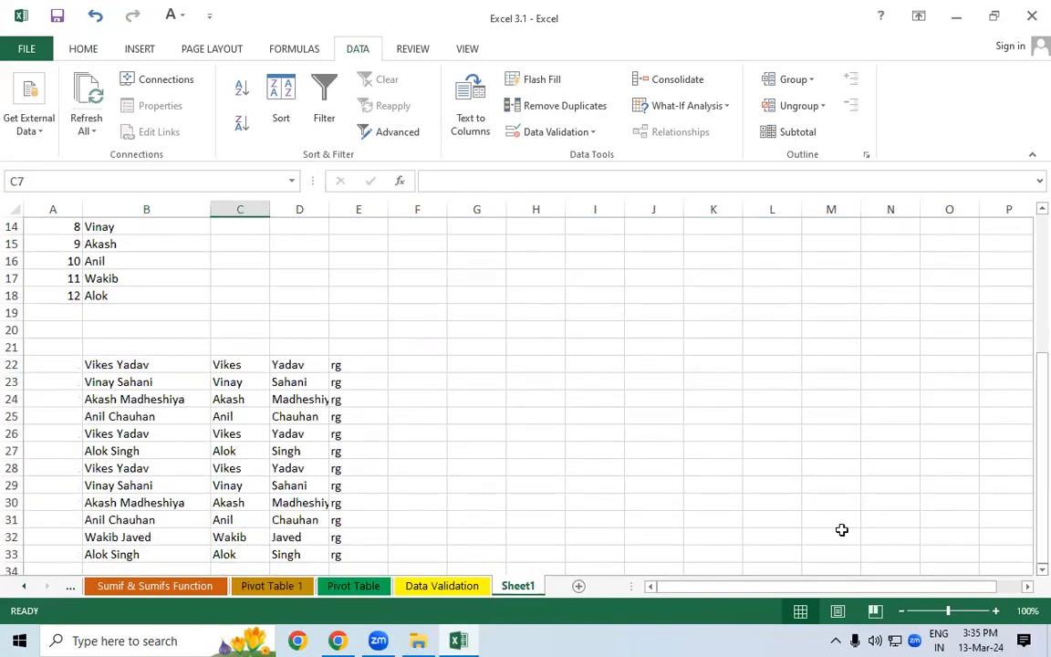
left_click_drag(291, 366, 283, 494)
key("ctrl+c")
left_click_drag(1032, 490, 888, 287)
left_click(240, 329)
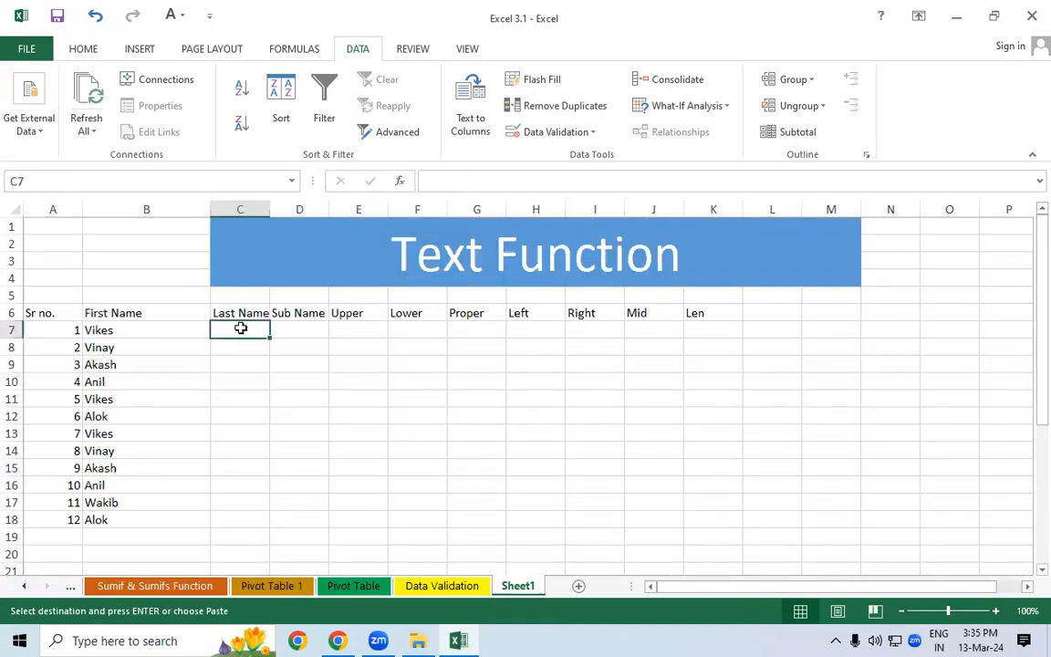
key("Return")
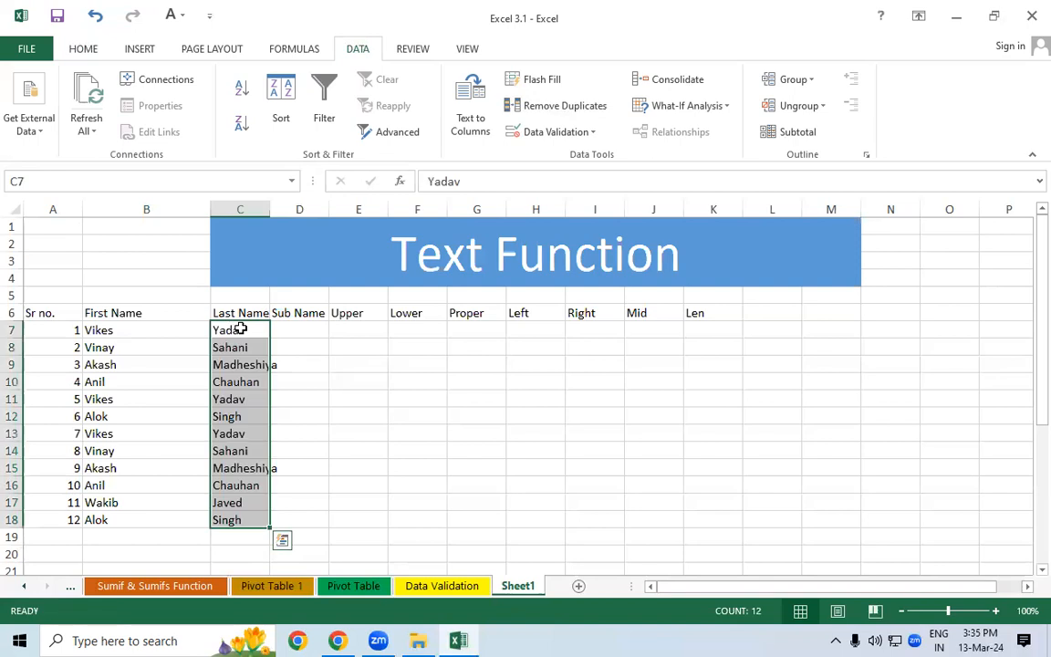
- AutoFit column B to the first names
double_click(212, 205)
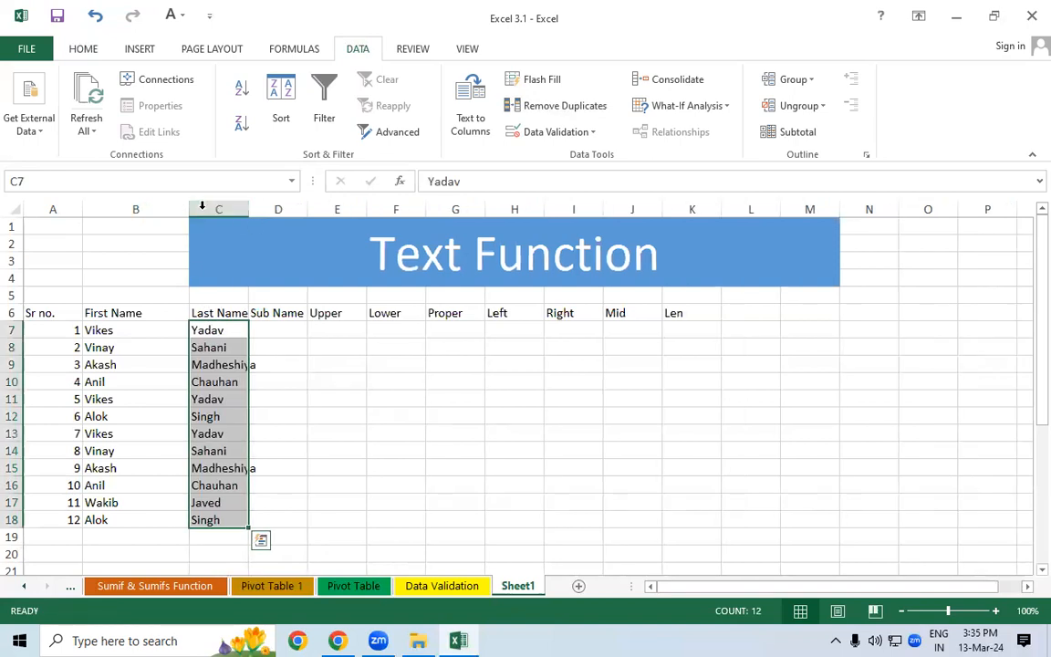
left_click_drag(1028, 375, 953, 511)
left_click_drag(108, 370, 201, 568)
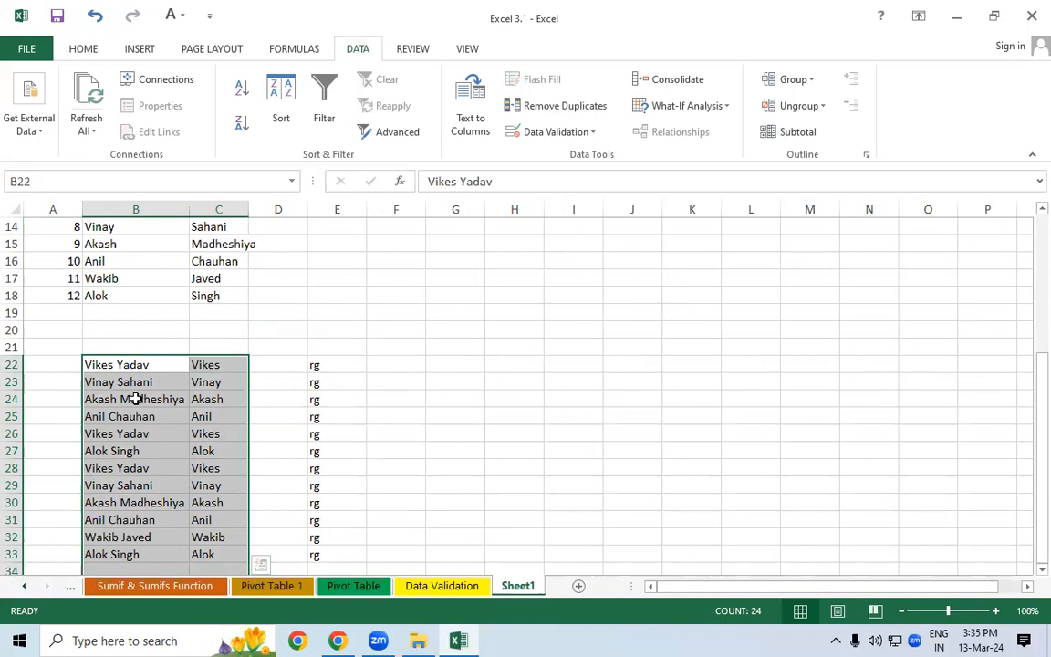
- Enter Singh in D27 and Flash Fill the remaining surnames in column D
left_click(278, 366)
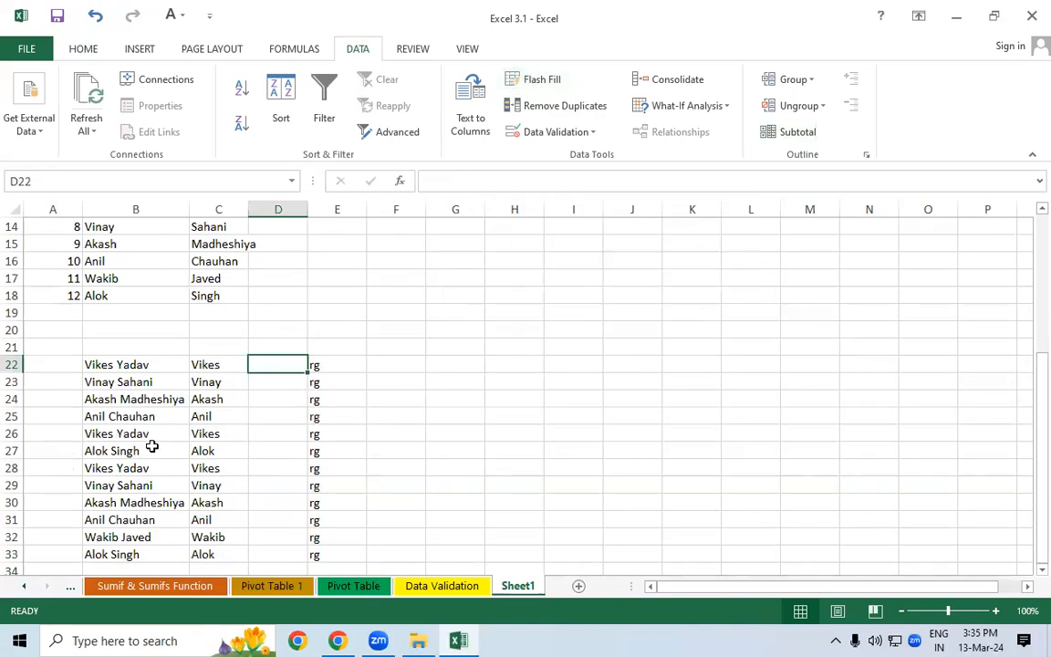
left_click(300, 453)
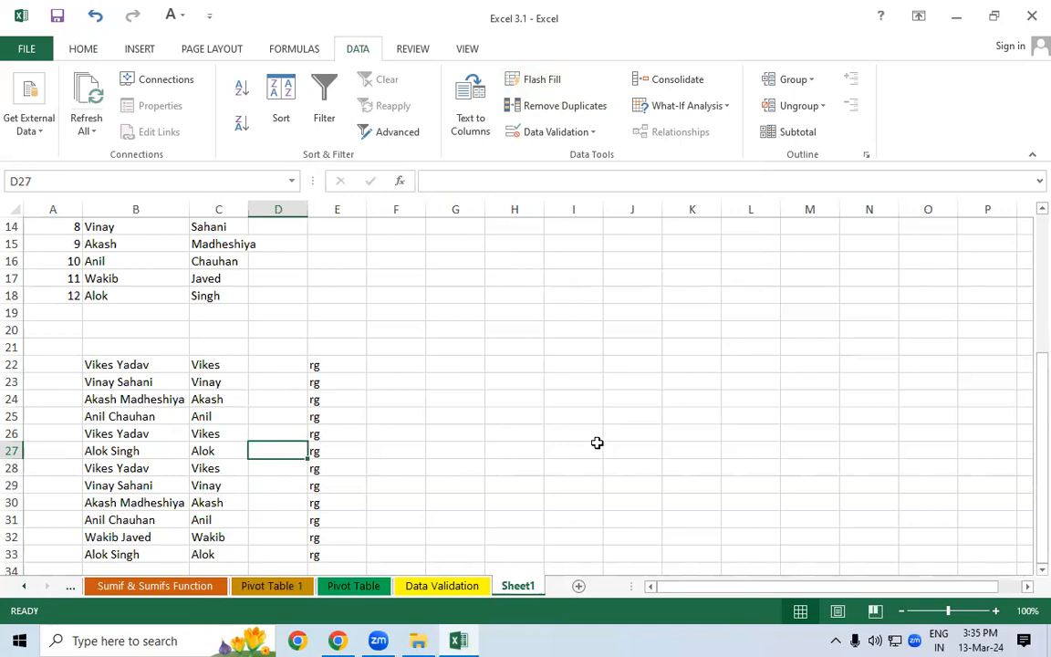
type("Singh")
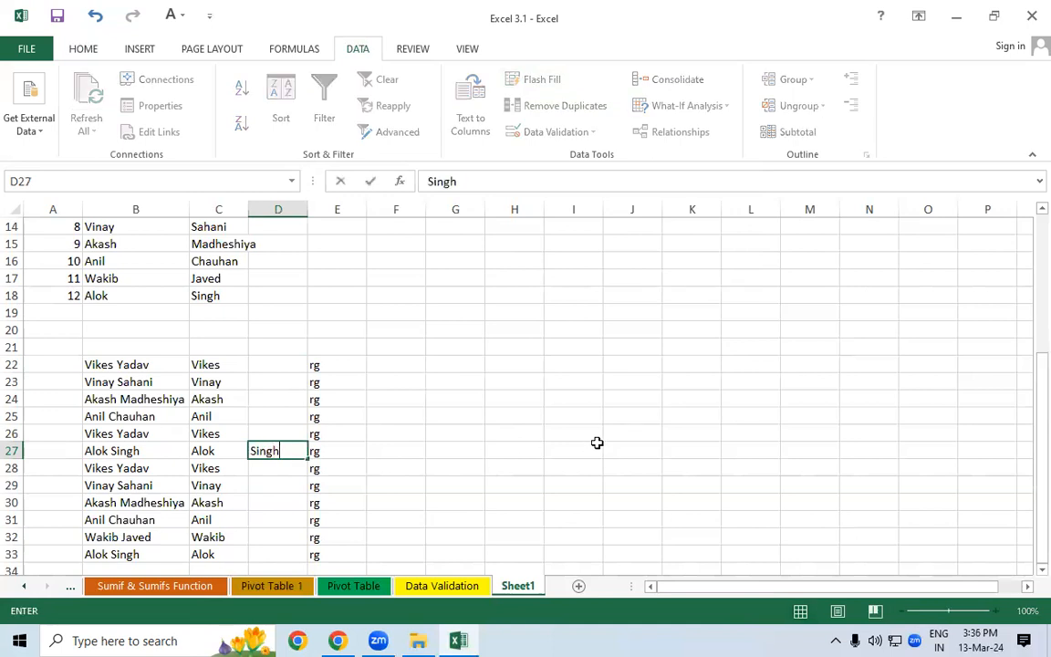
key("Return")
key("Up")
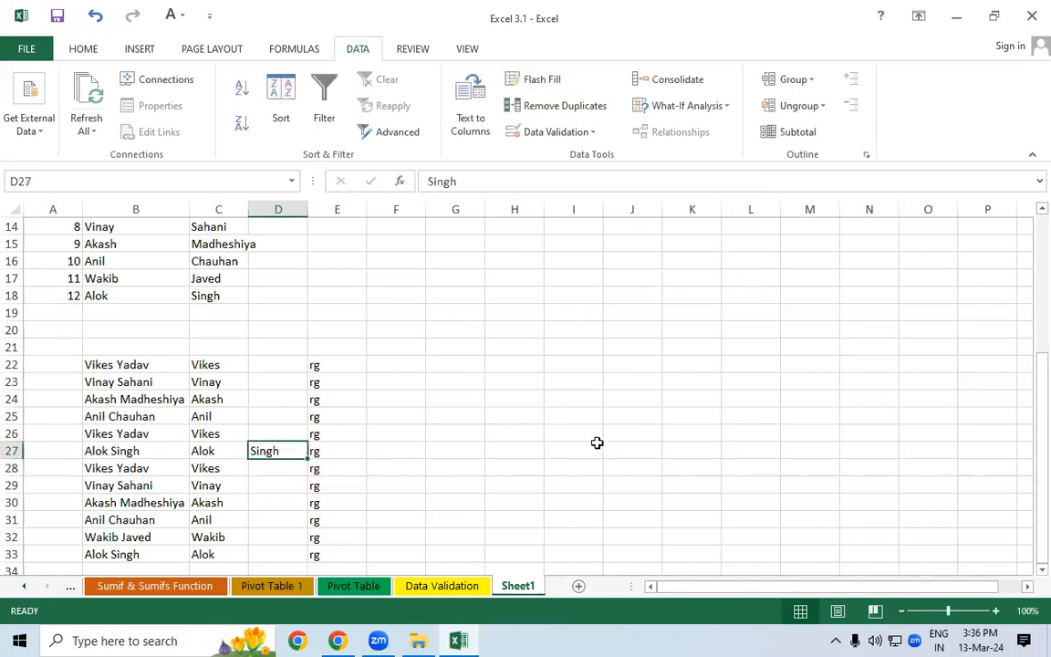
left_click(527, 81)
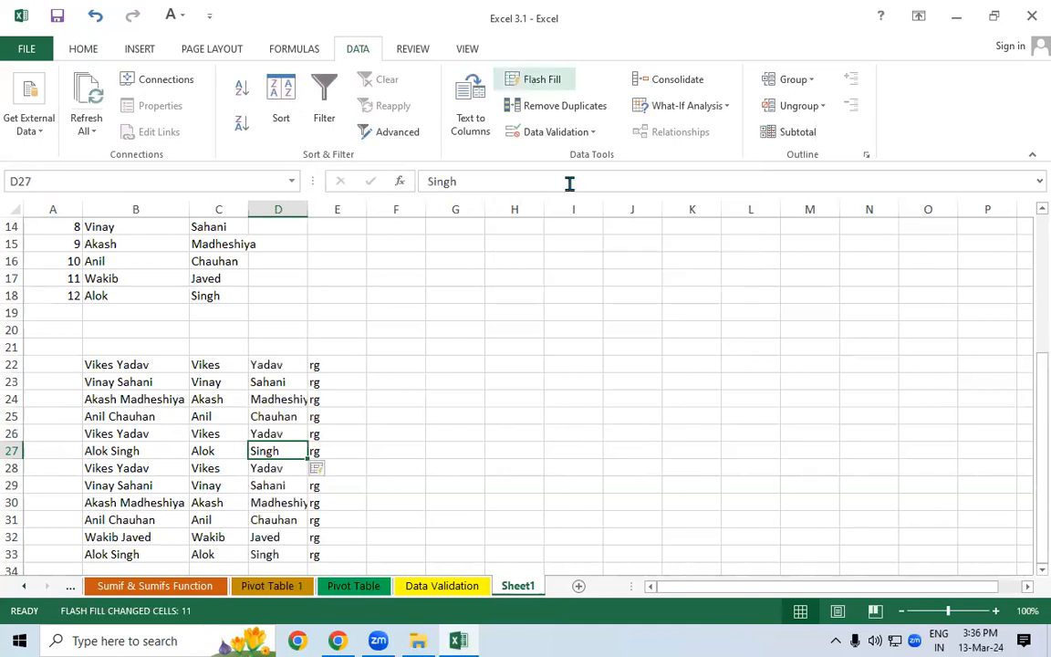
- Review the table's first and last names, then select the whole helper list below
scroll(401, 424, "up", 1)
scroll(402, 424, "up", 1)
left_click_drag(1026, 331, 1024, 475)
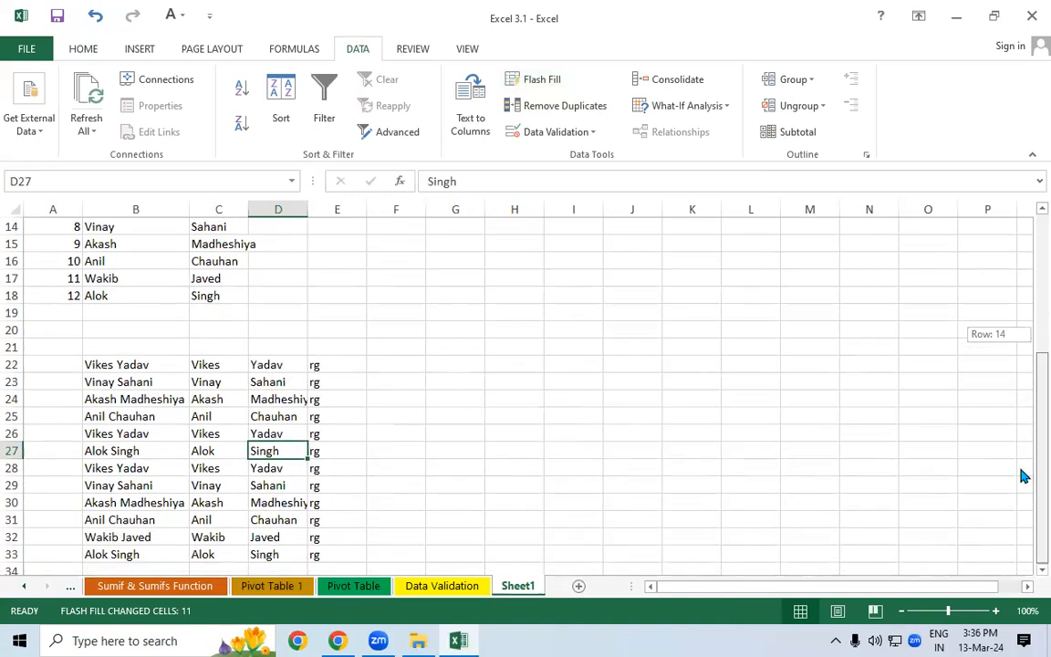
left_click_drag(1024, 475, 1026, 228)
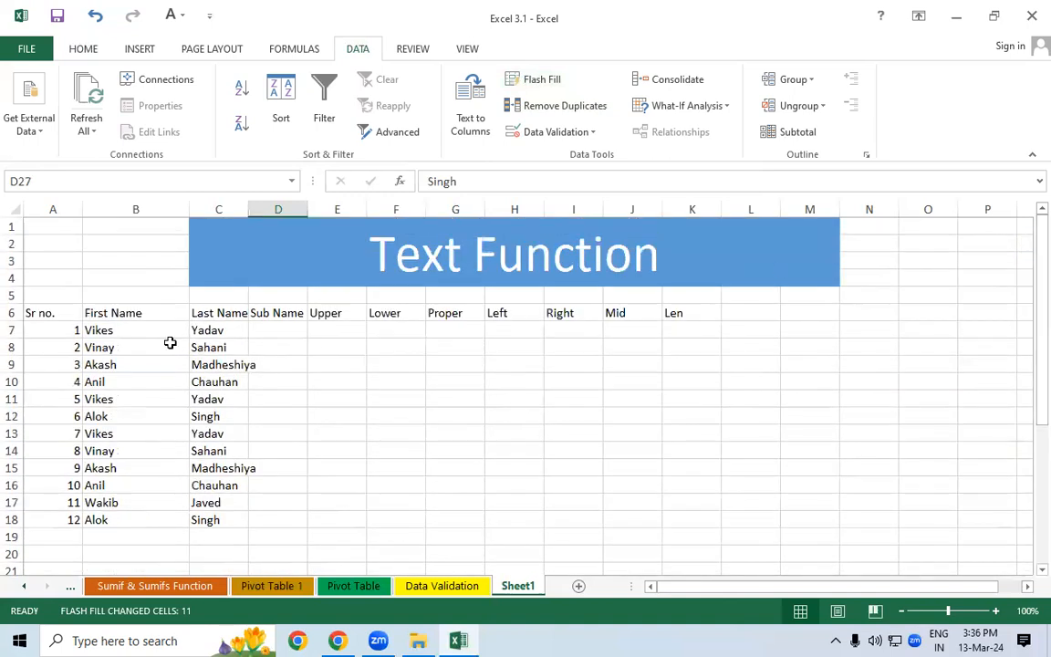
left_click_drag(116, 335, 119, 502)
left_click_drag(219, 331, 212, 522)
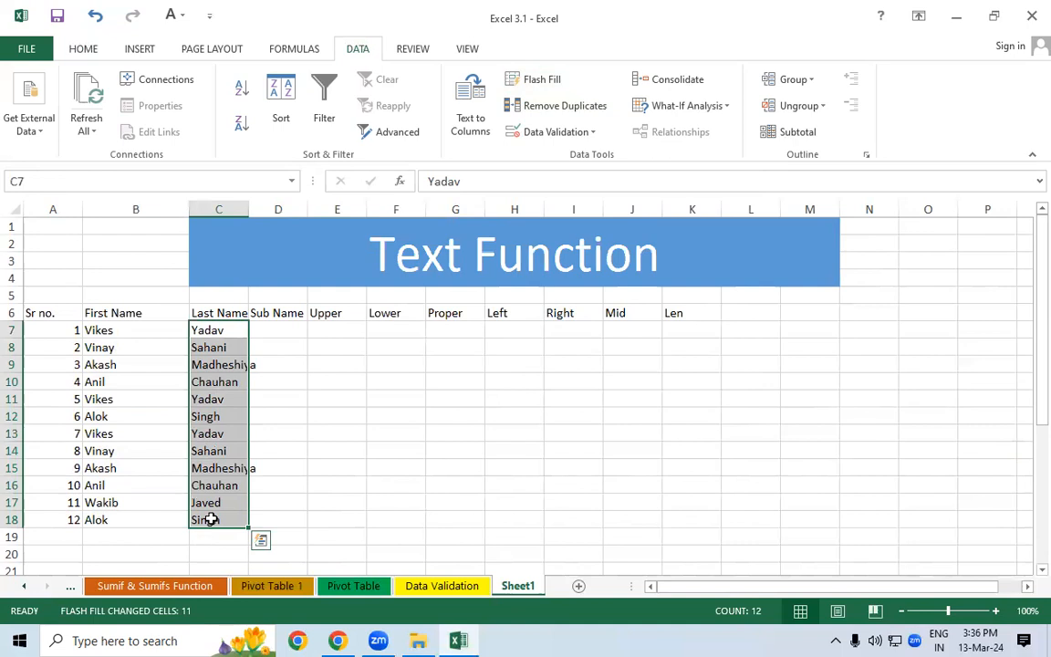
left_click_drag(1041, 406, 1040, 554)
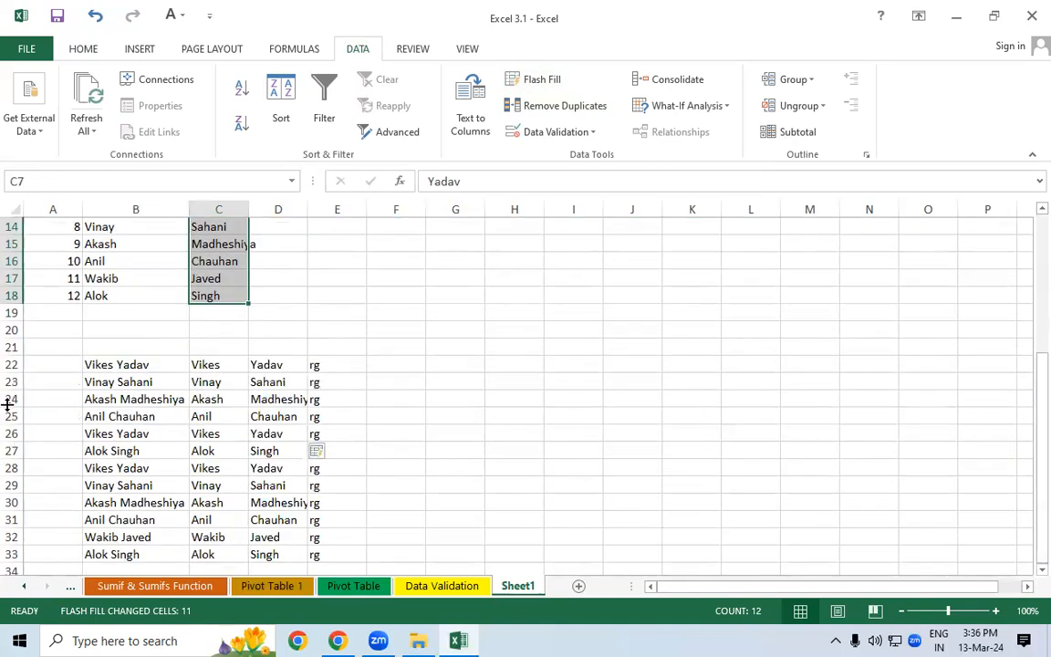
left_click_drag(49, 364, 364, 521)
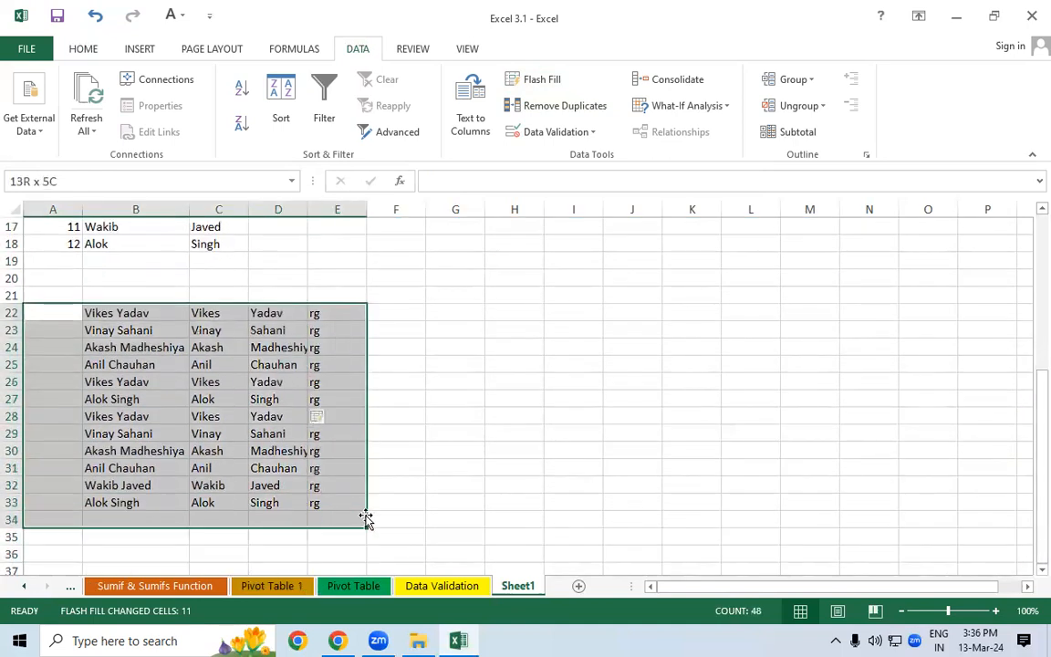
- Clear All from the helper list and AutoFit columns A to E
left_click(84, 50)
left_click(904, 132)
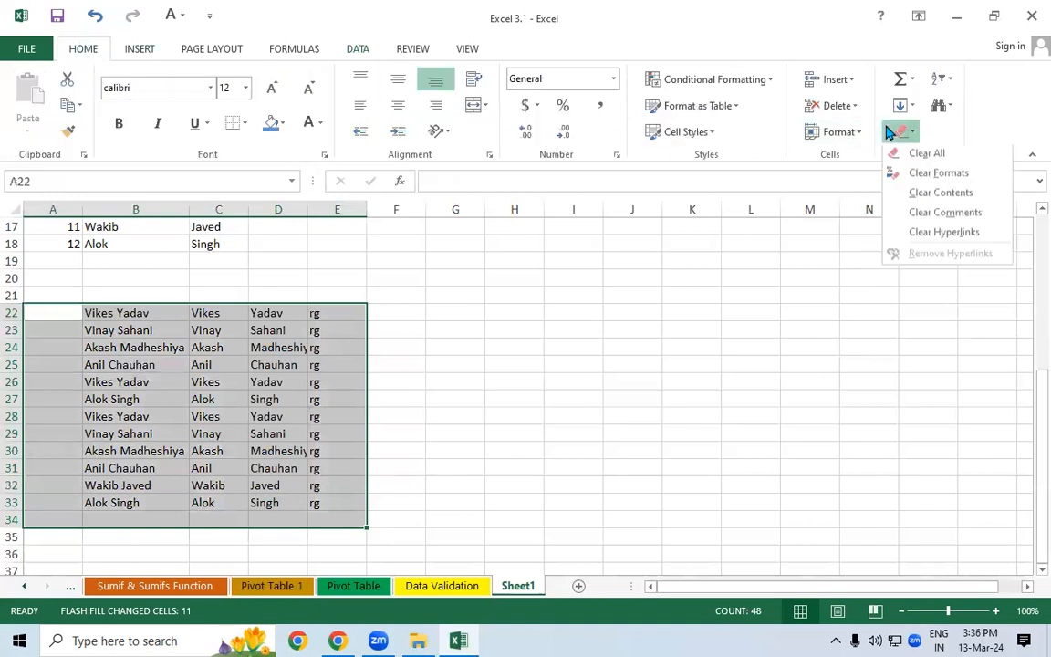
left_click(915, 156)
left_click(744, 339)
left_click_drag(1040, 429, 1040, 278)
left_click_drag(37, 209, 309, 202)
double_click(310, 202)
- Make header row A6:K6 bold at size 16 and AutoFit columns A to K
left_click_drag(43, 279, 617, 280)
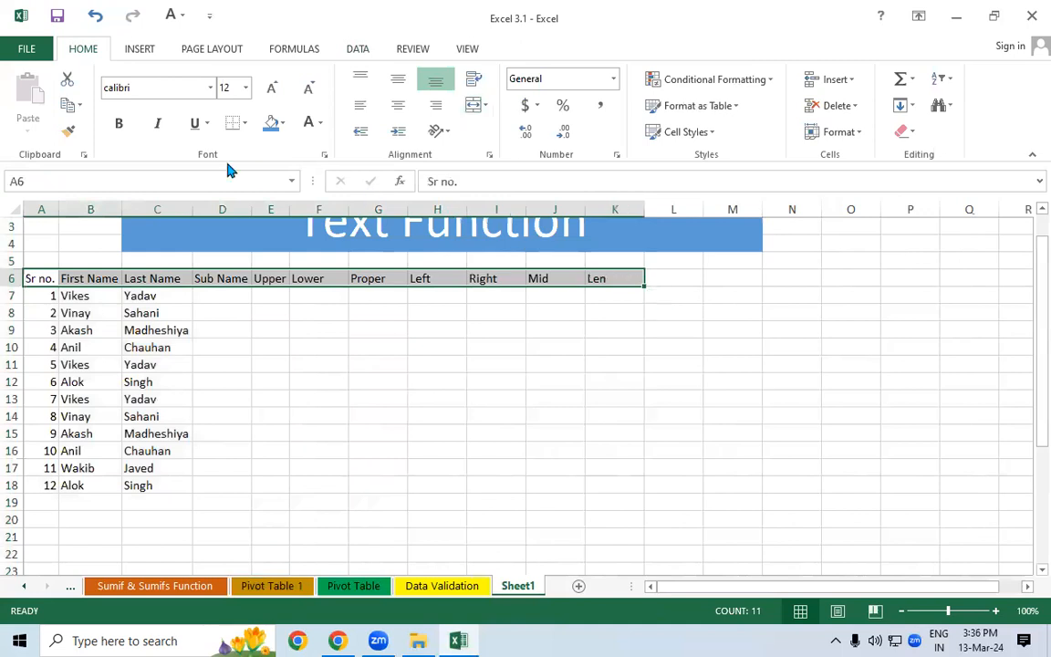
left_click(116, 126)
left_click(271, 88)
left_click(271, 88)
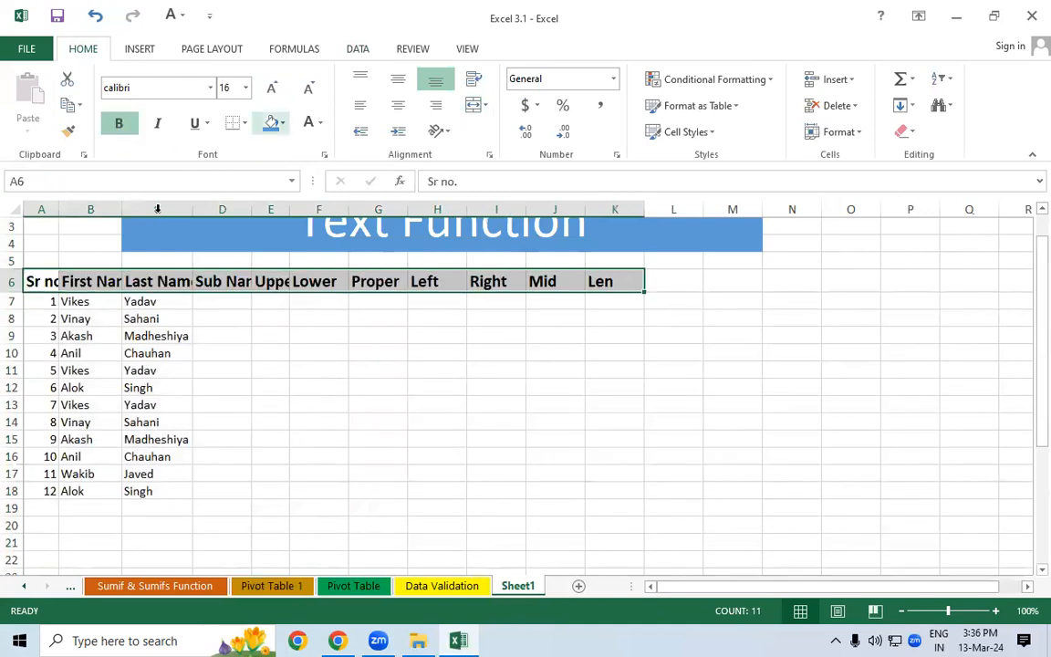
left_click_drag(43, 210, 643, 211)
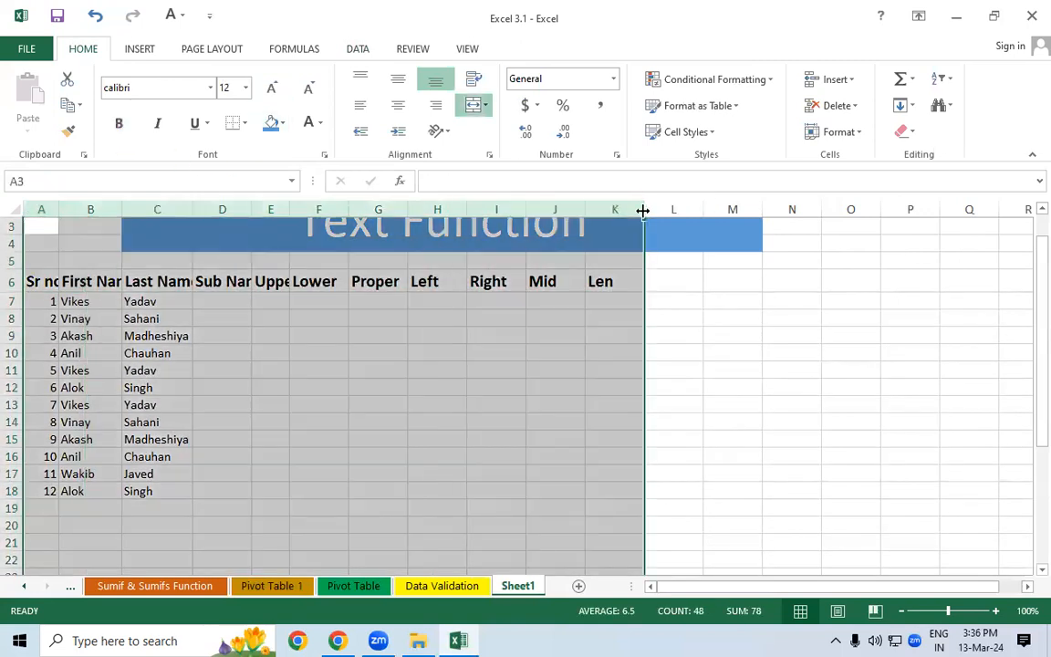
double_click(643, 211)
left_click(440, 418)
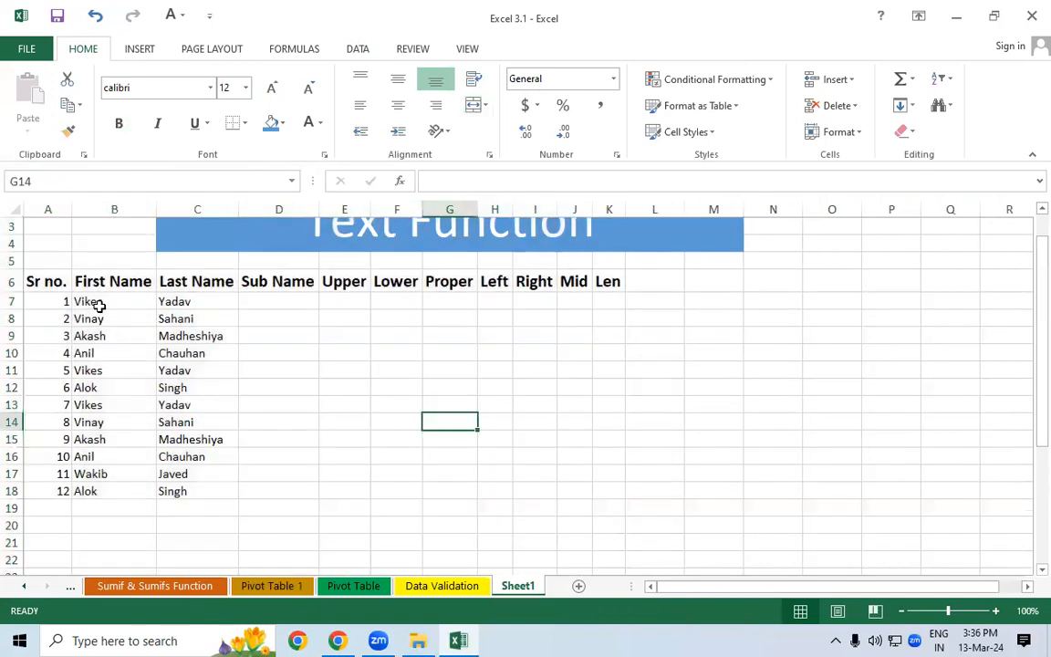
- Check B7 and select the Sub Name cells down column D
left_click(248, 300)
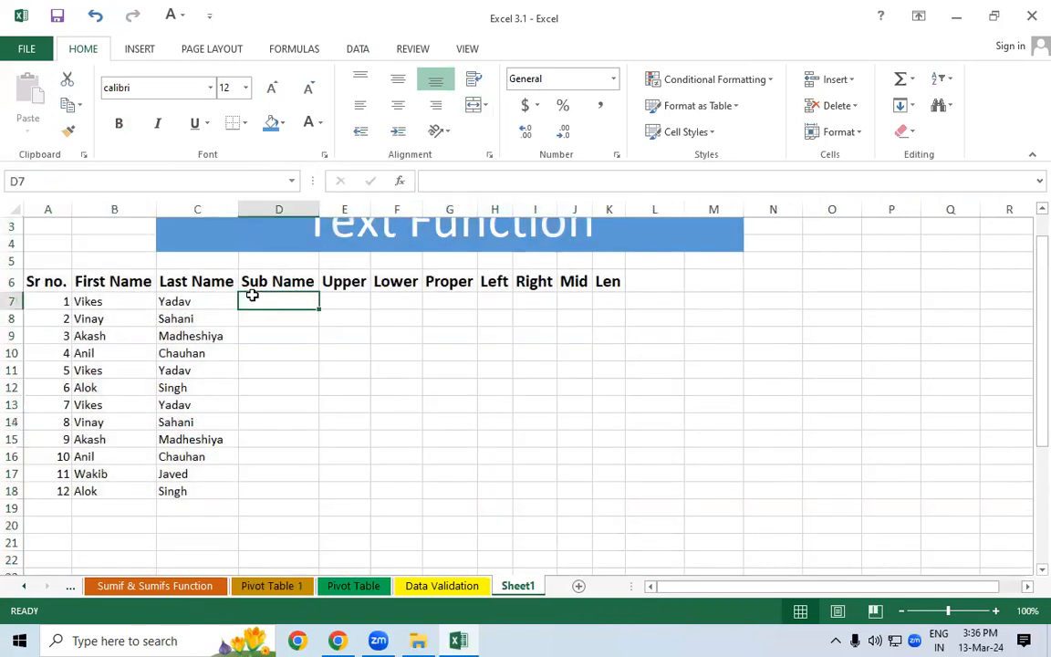
left_click(100, 301)
left_click(206, 301)
left_click_drag(258, 301, 259, 492)
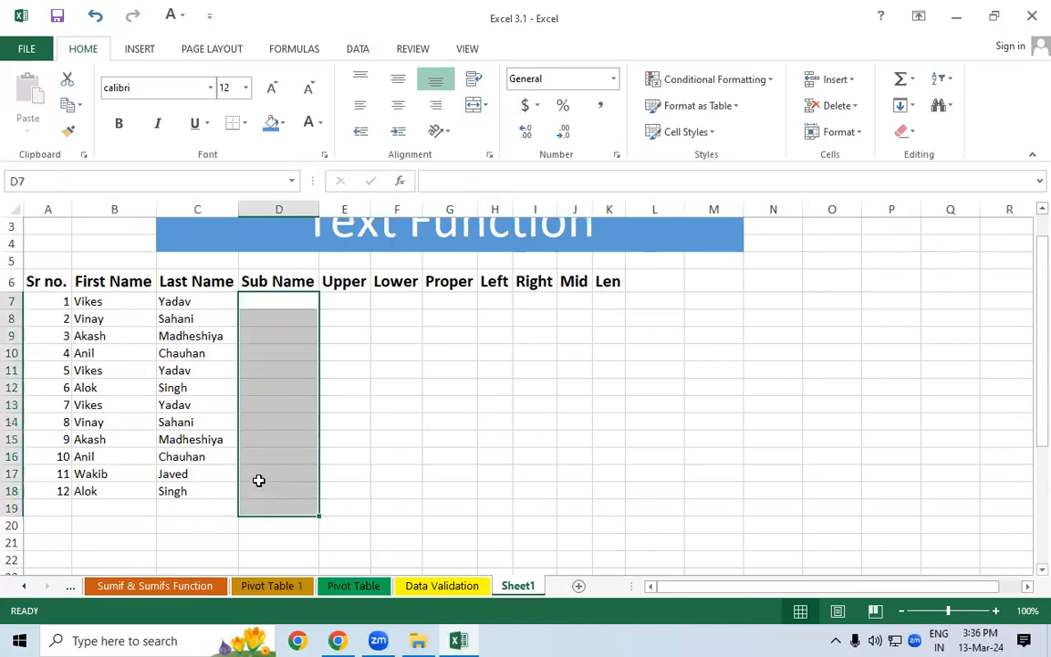
- Apply All Borders to the table range A6:K18
left_click(275, 304)
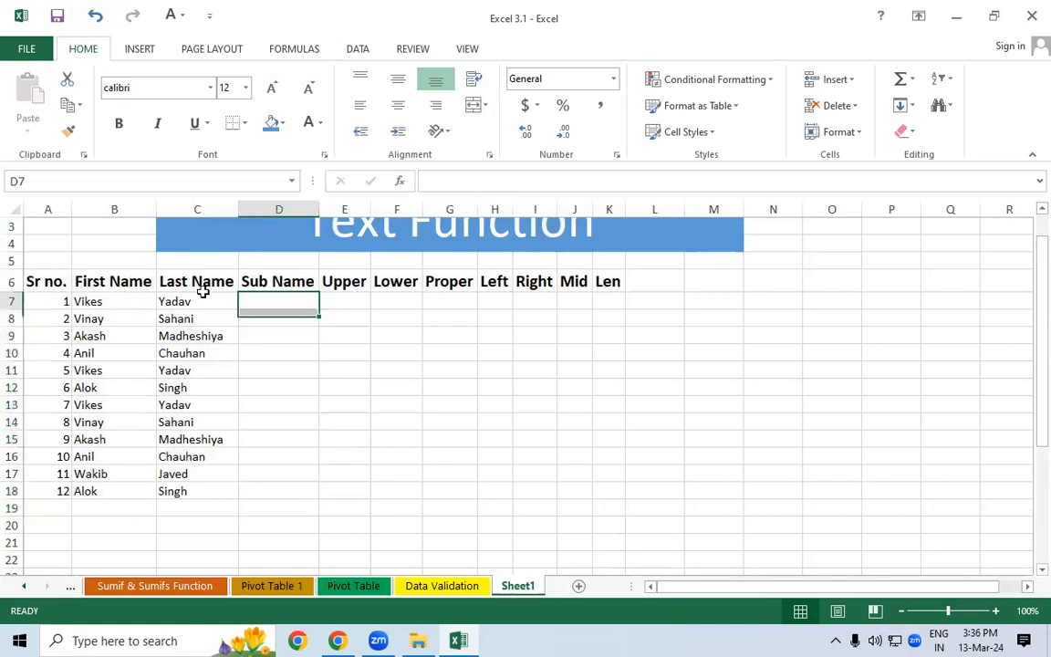
left_click_drag(25, 283, 593, 488)
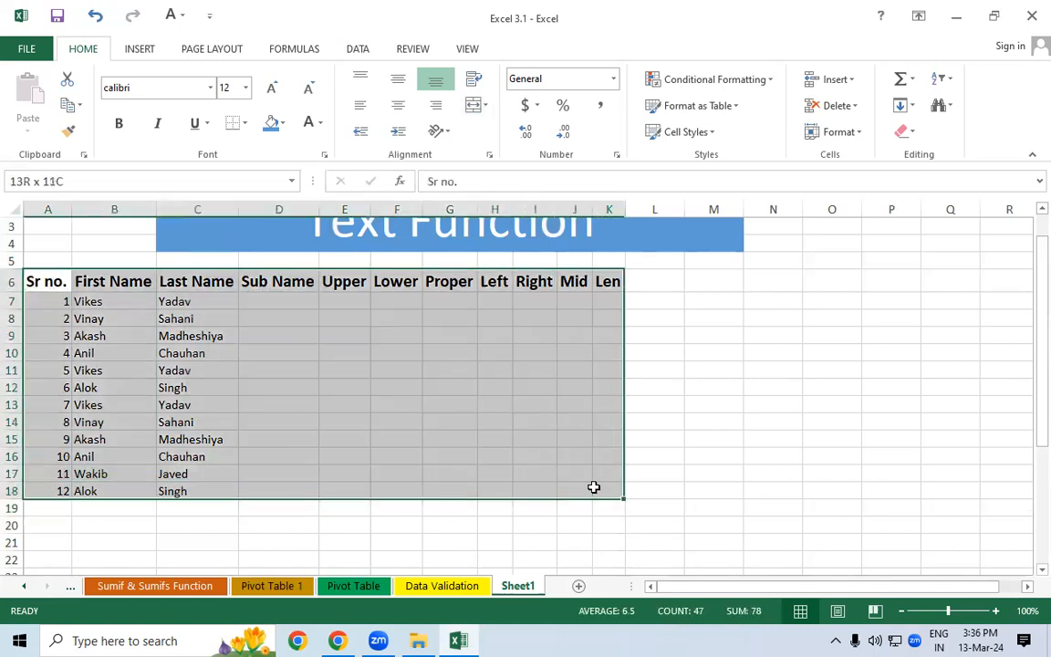
left_click(245, 124)
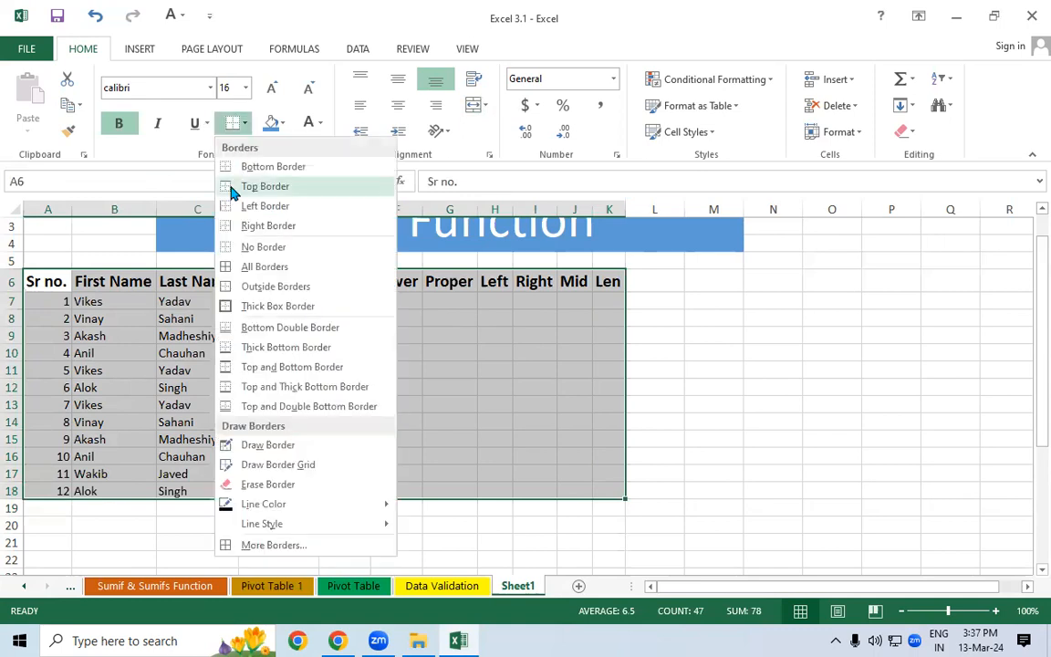
left_click(245, 266)
left_click(257, 298)
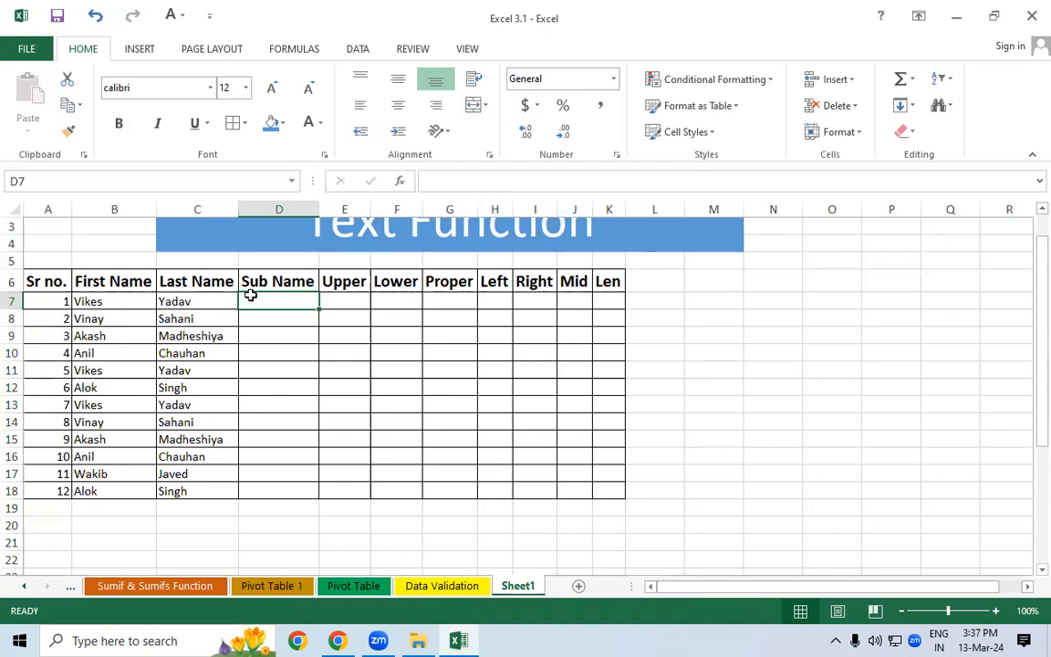
type("=")
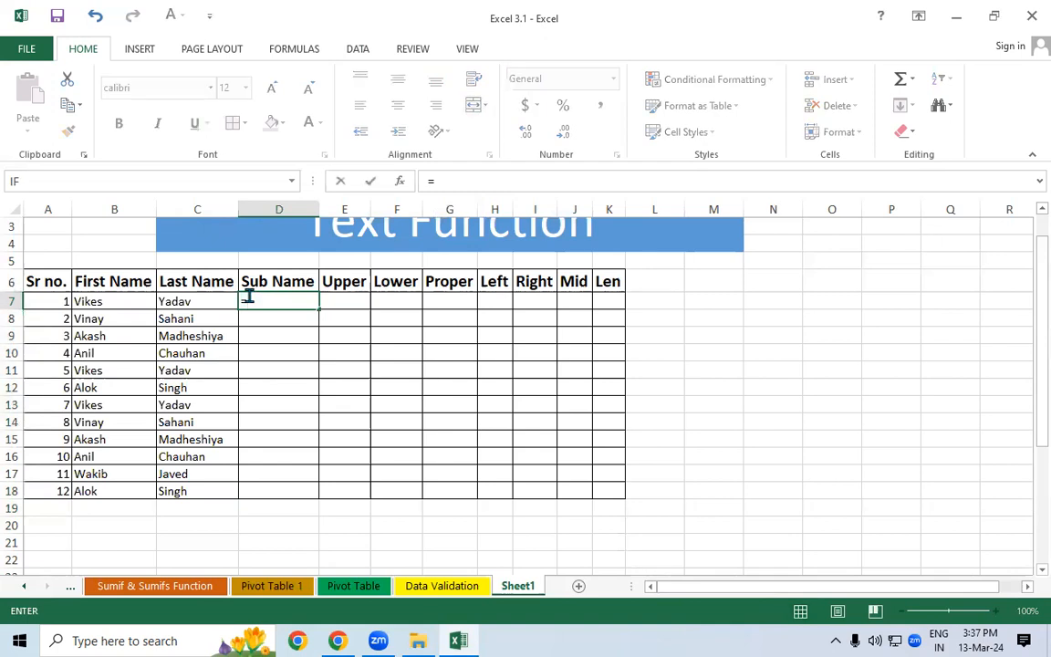
type("ca")
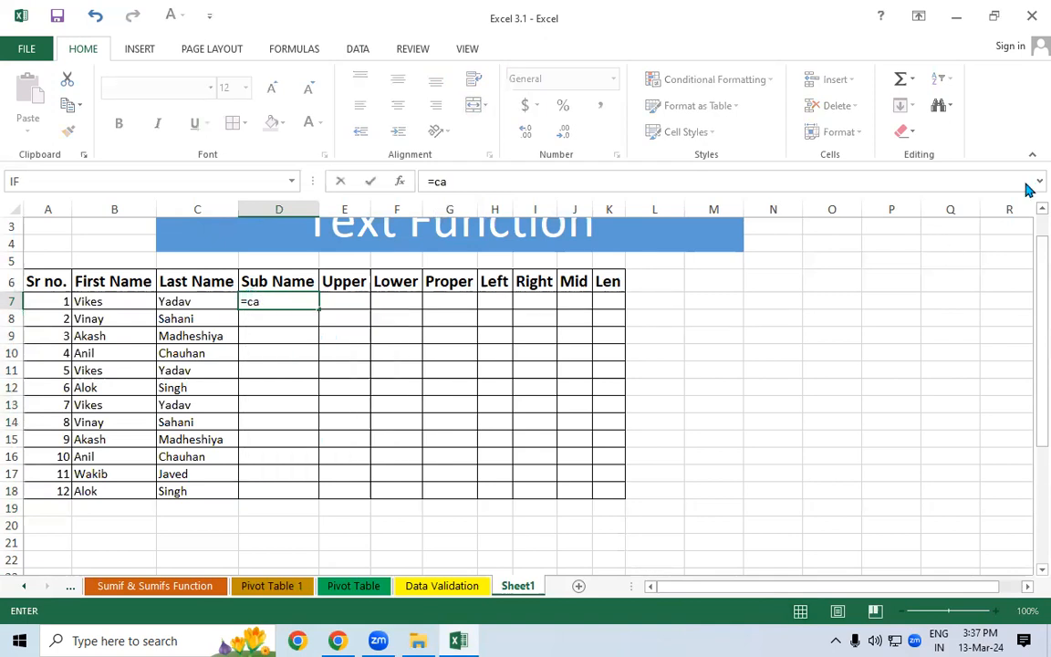
key("BackSpace")
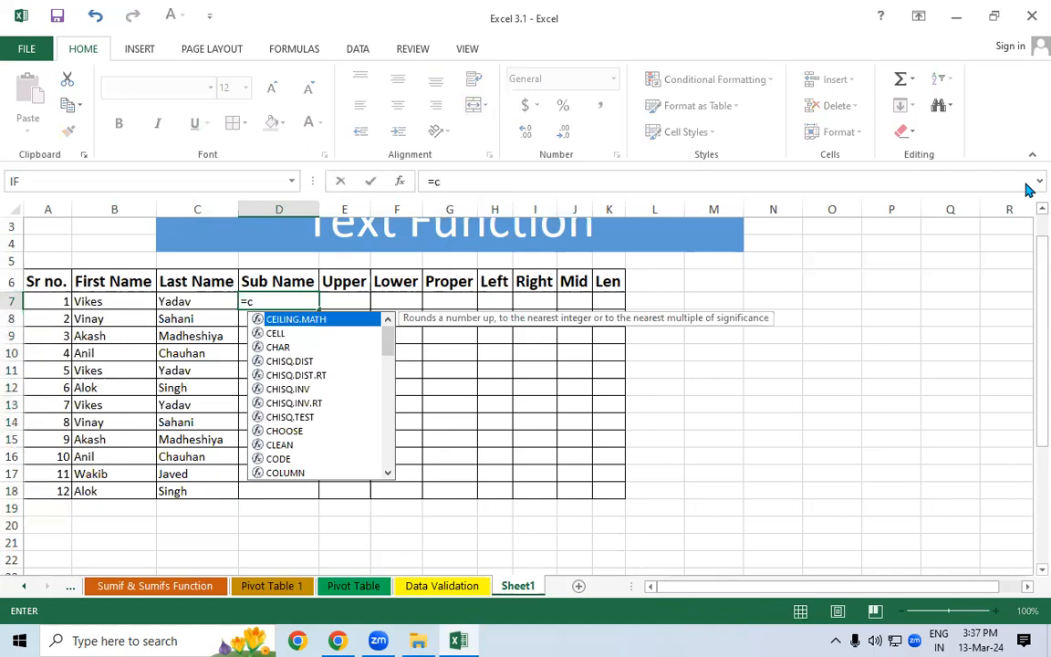
type("on")
key("Tab")
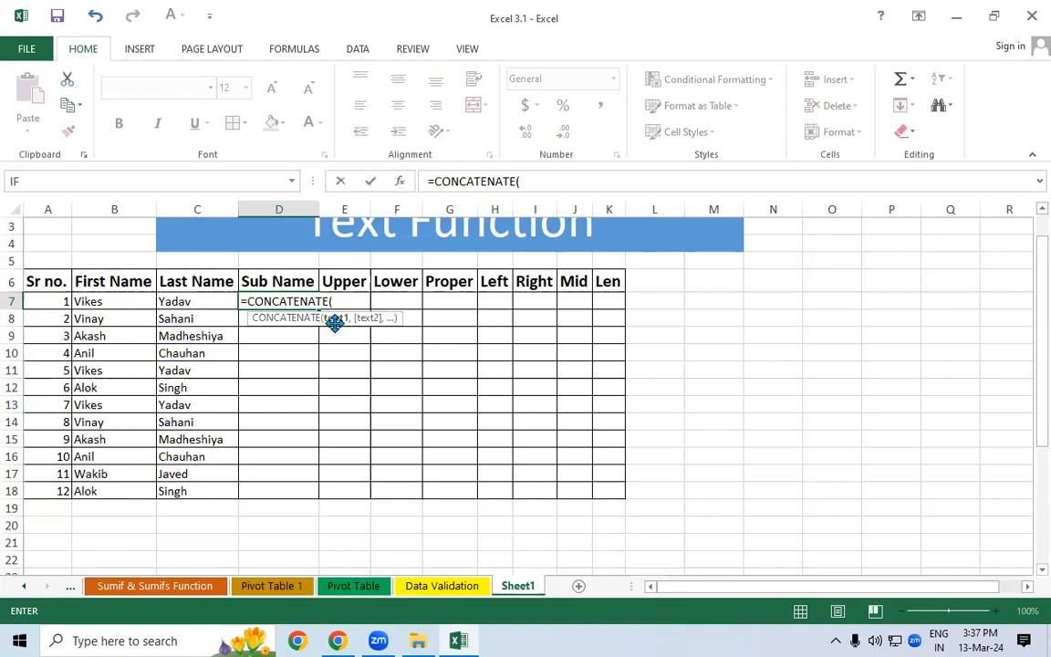
left_click(124, 303)
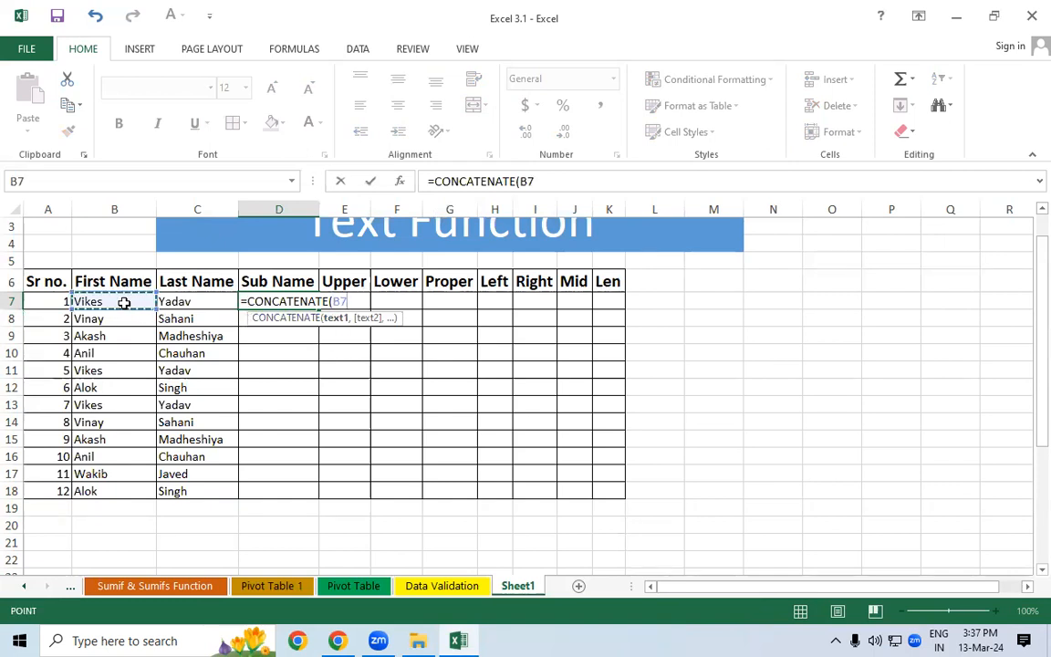
type(",")
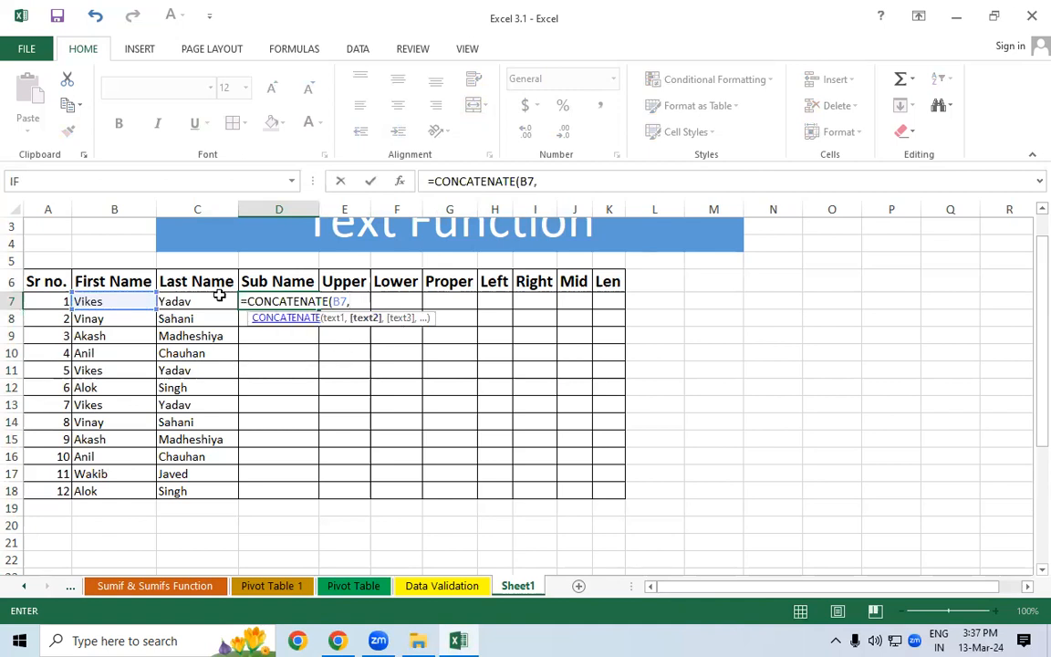
left_click(188, 302)
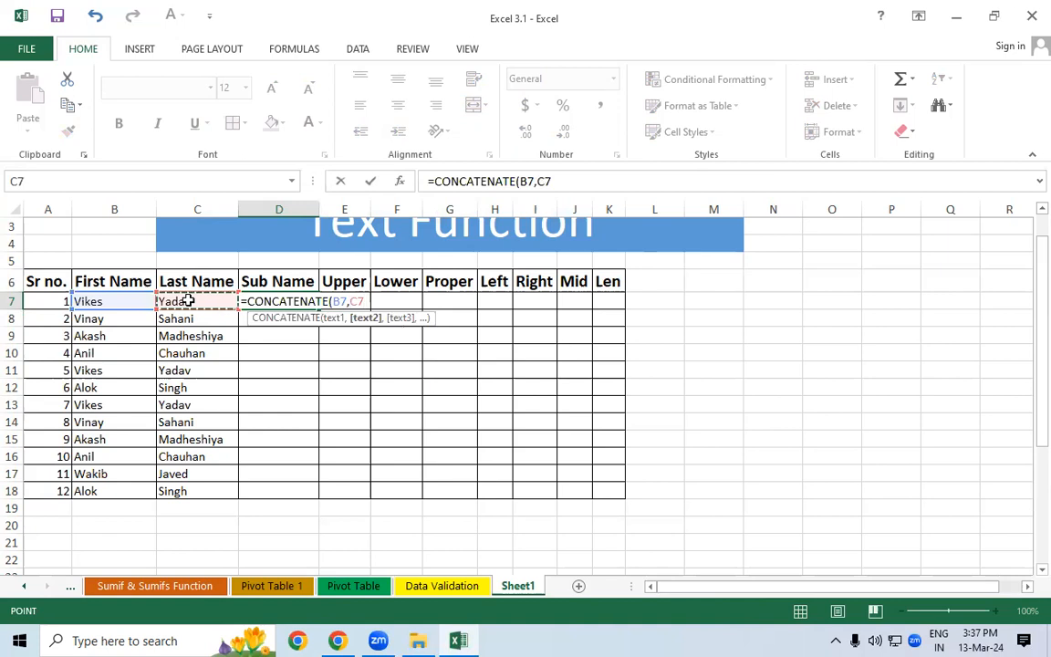
type(",")
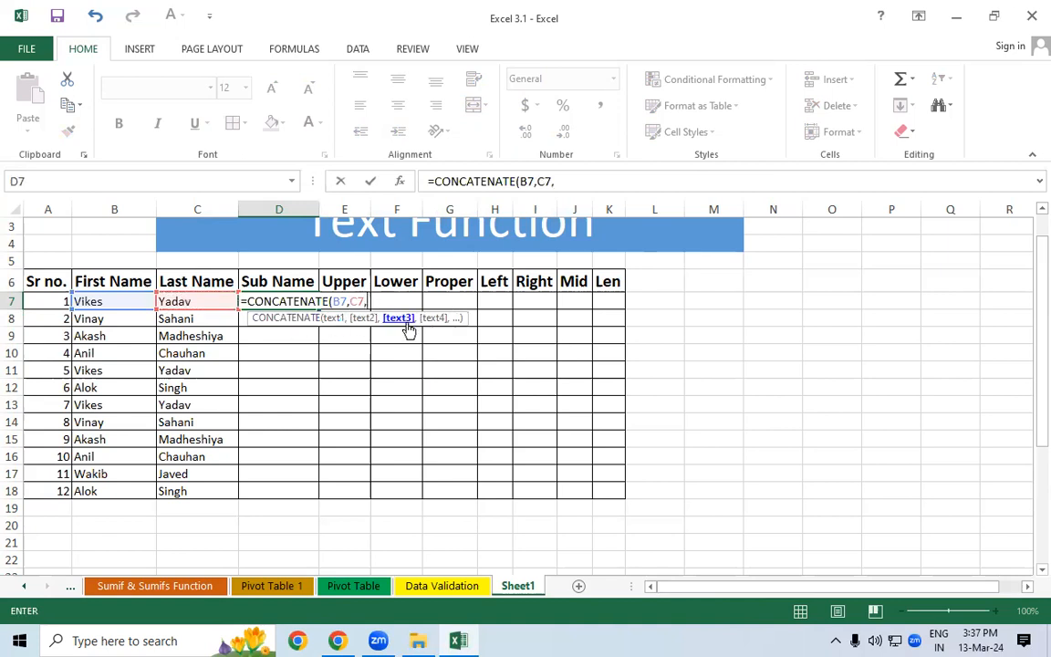
key("BackSpace")
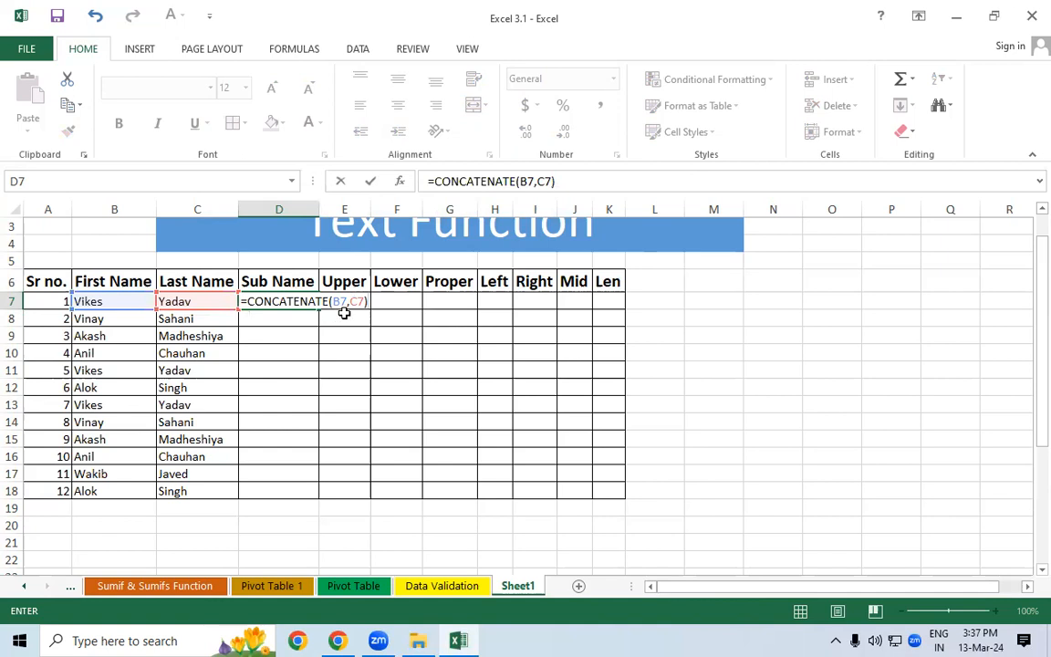
key("Return")
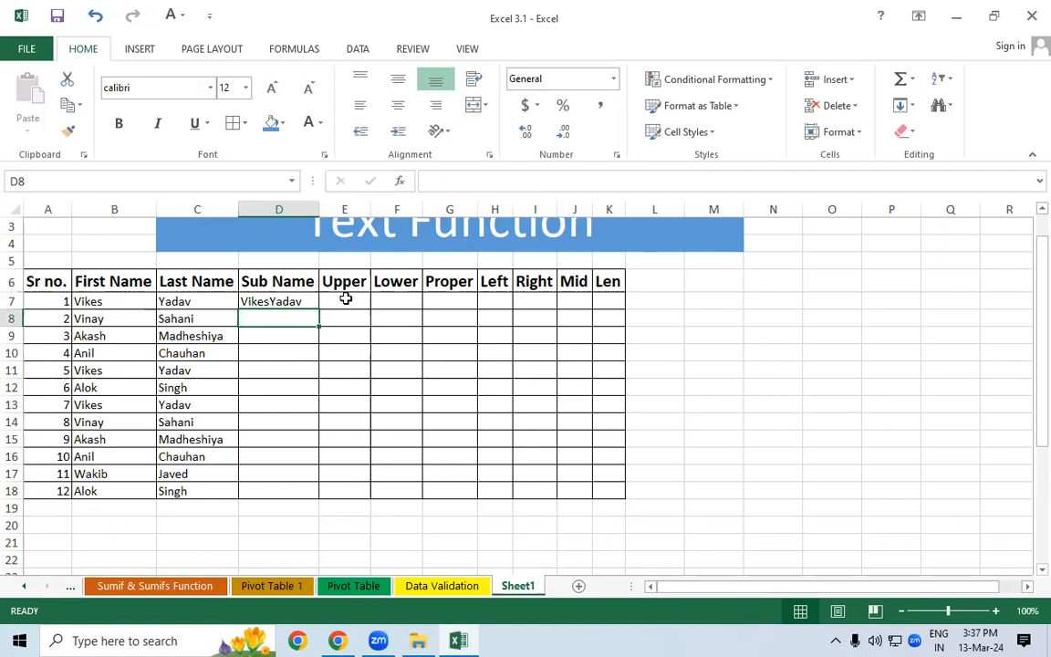
left_click(307, 301)
- Fill the CONCATENATE formula down to D18 and AutoFit column D to the joined names
left_click_drag(321, 312, 302, 500)
left_click(359, 408)
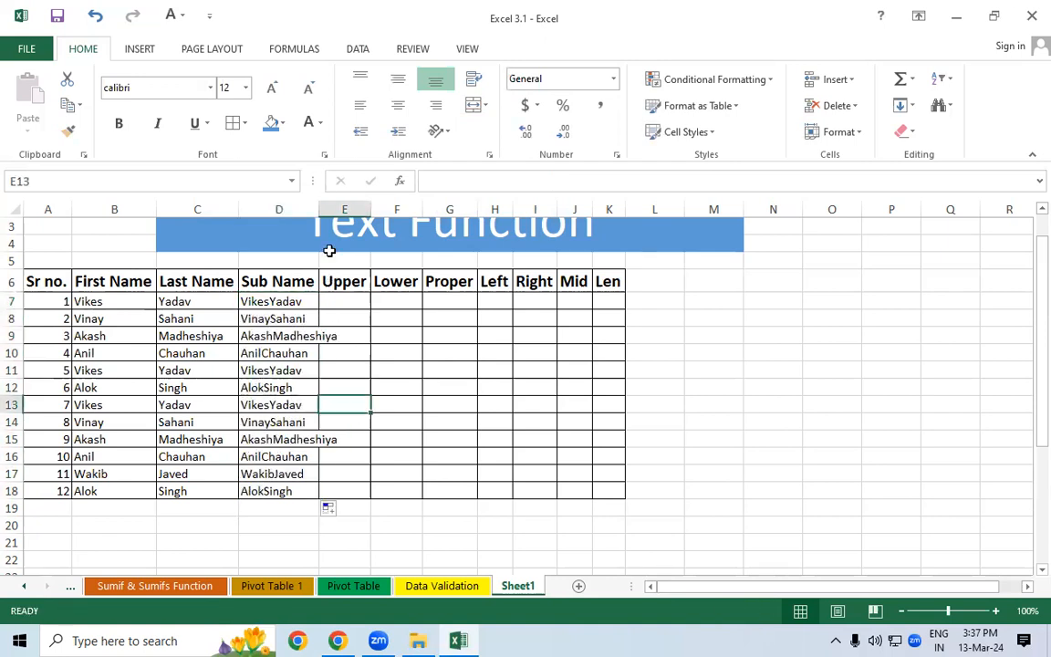
double_click(318, 209)
left_click_drag(274, 281, 301, 436)
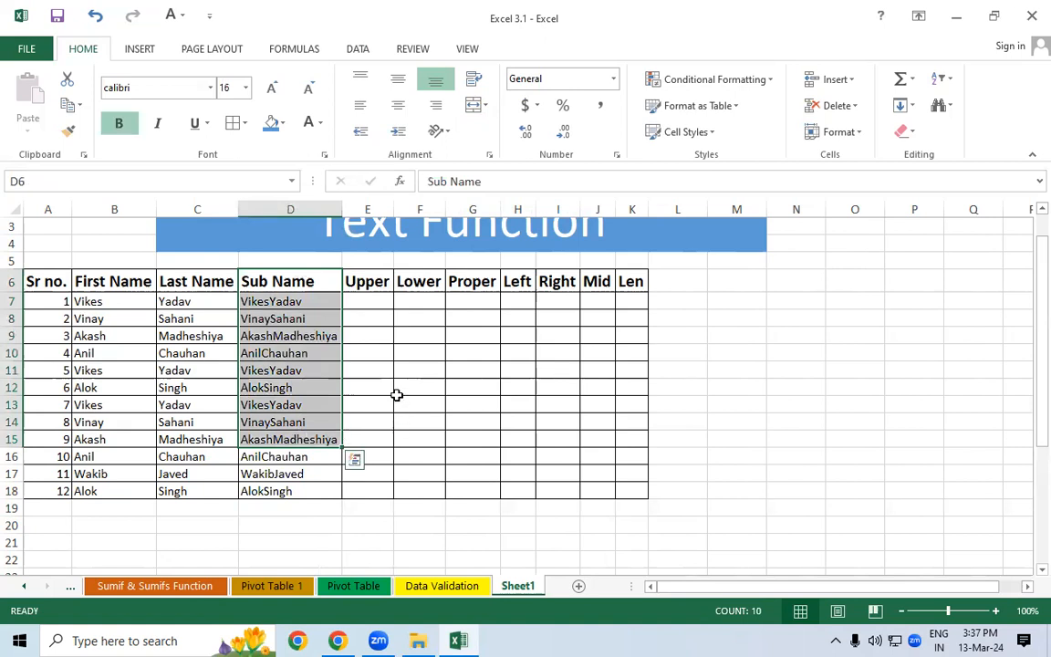
left_click_drag(98, 304, 103, 490)
left_click_drag(173, 301, 174, 493)
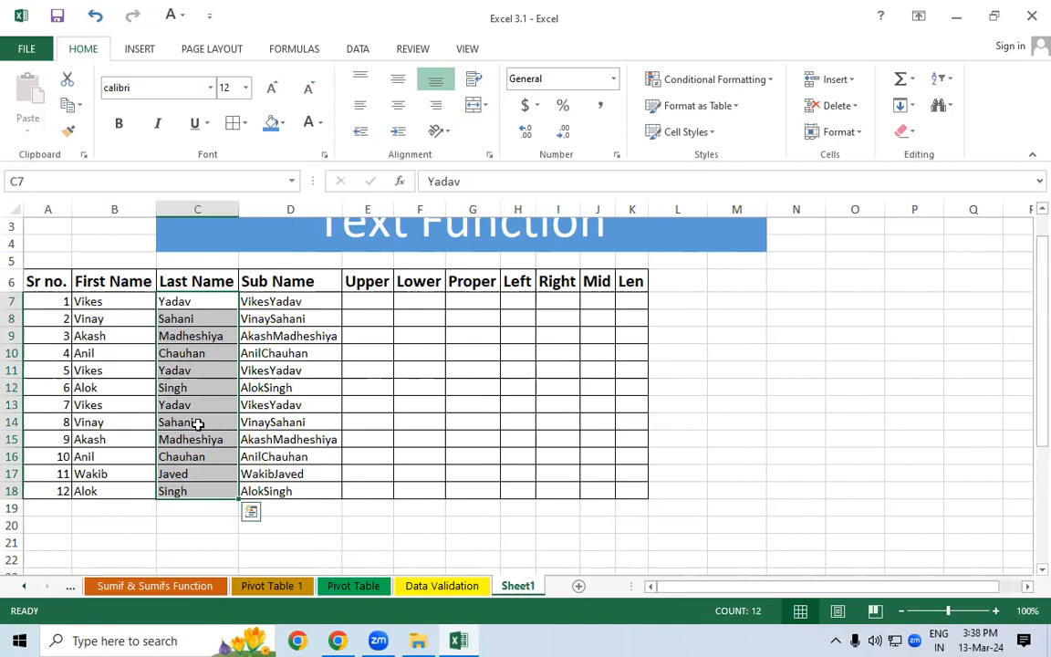
left_click(248, 368)
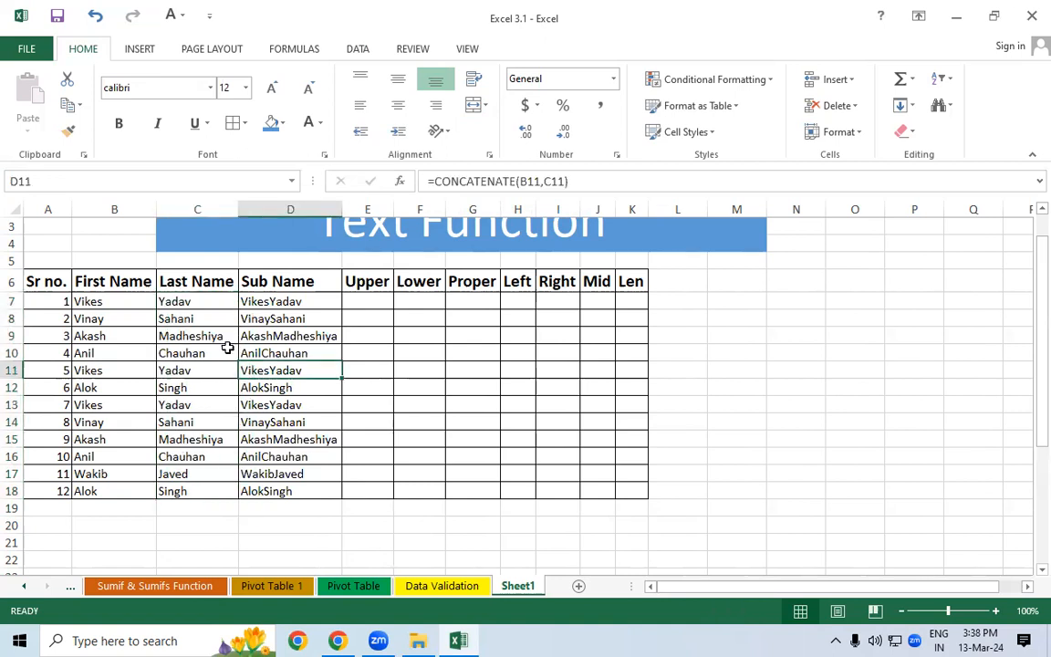
left_click_drag(106, 301, 105, 424)
left_click_drag(169, 301, 173, 355)
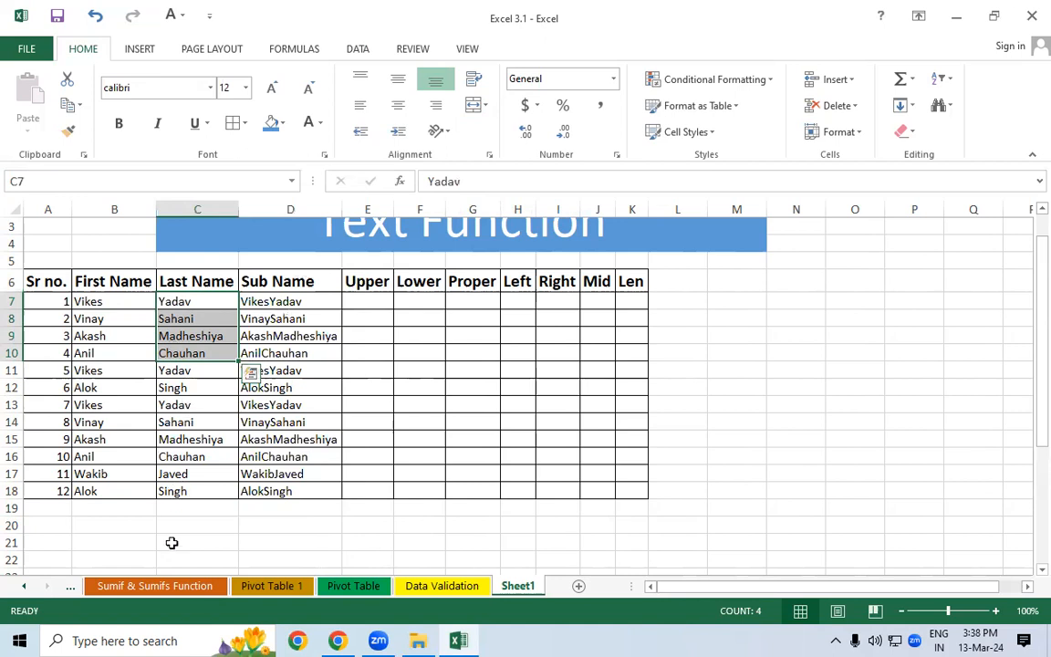
left_click(164, 587)
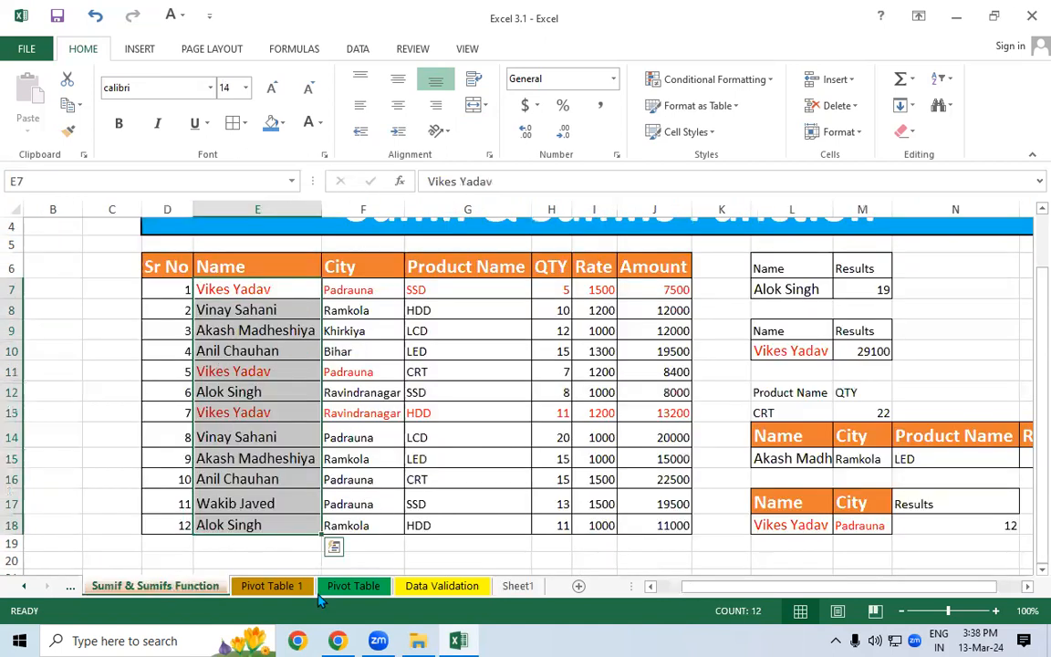
left_click(518, 586)
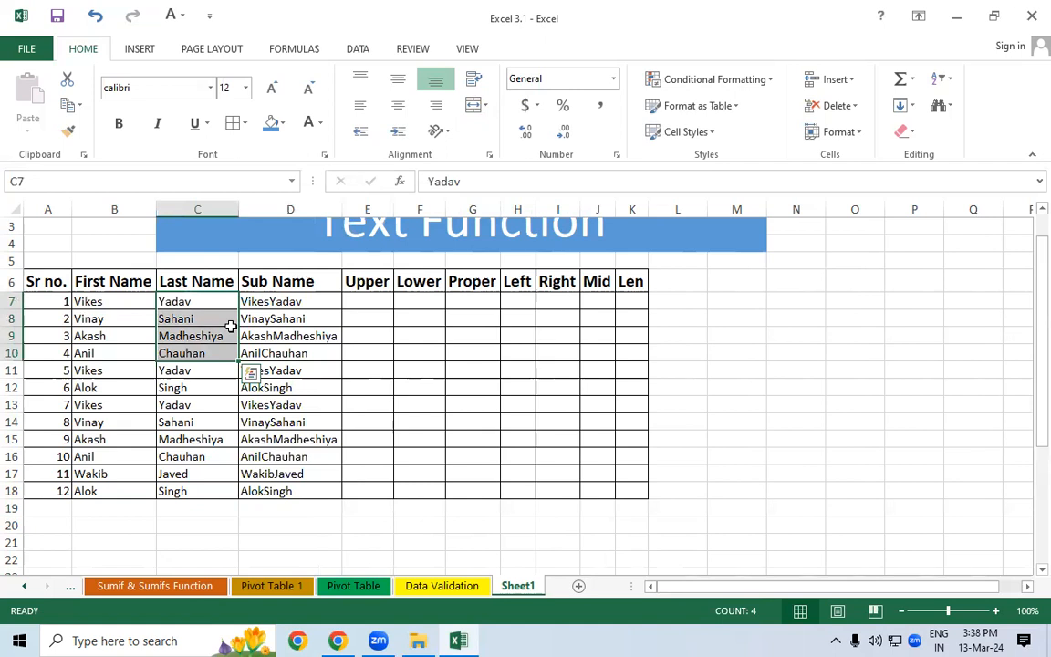
left_click_drag(115, 303, 114, 439)
left_click_drag(179, 303, 180, 405)
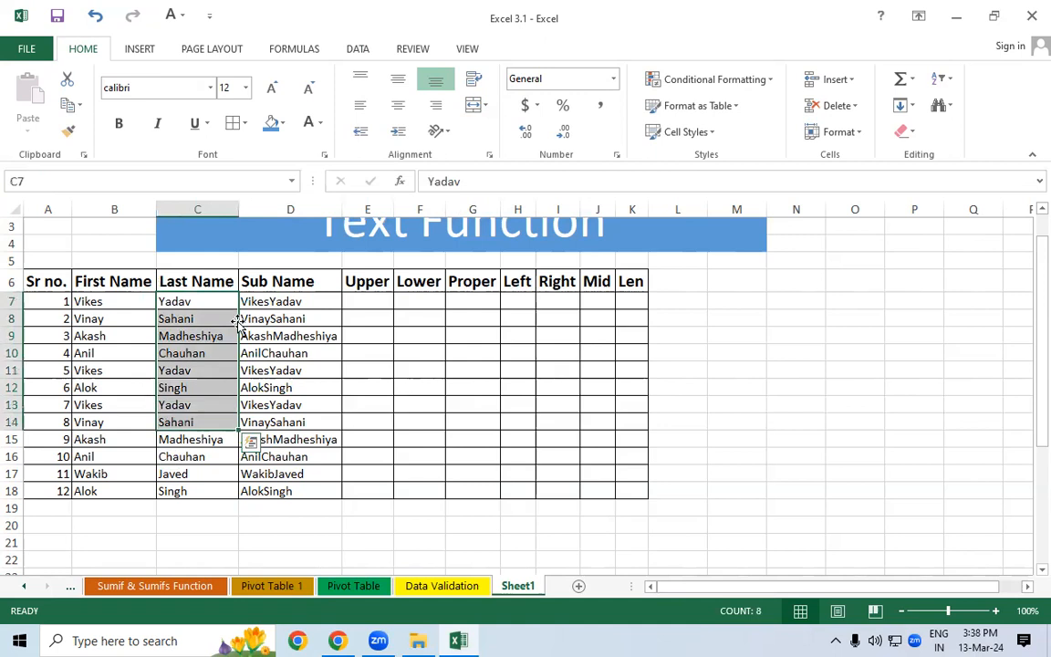
left_click_drag(272, 301, 265, 473)
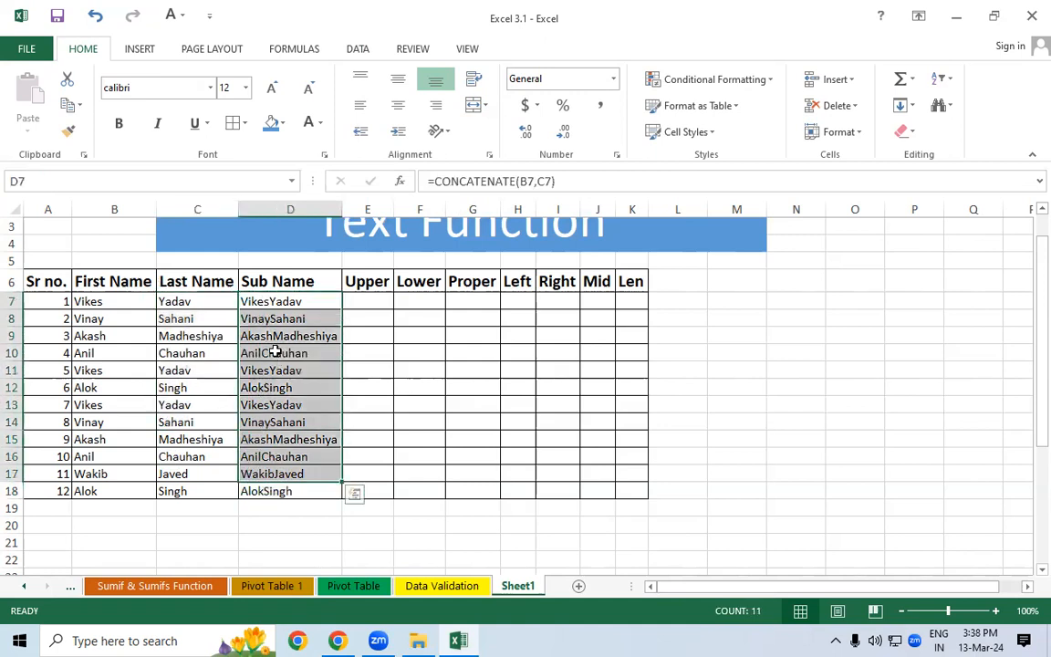
left_click(277, 300)
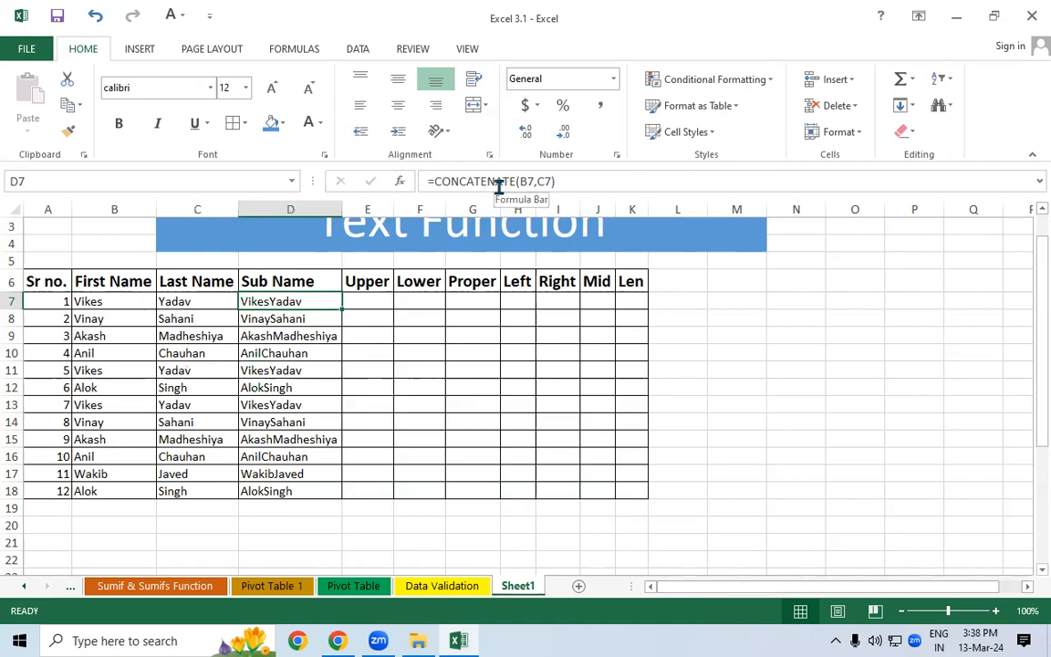
double_click(301, 301)
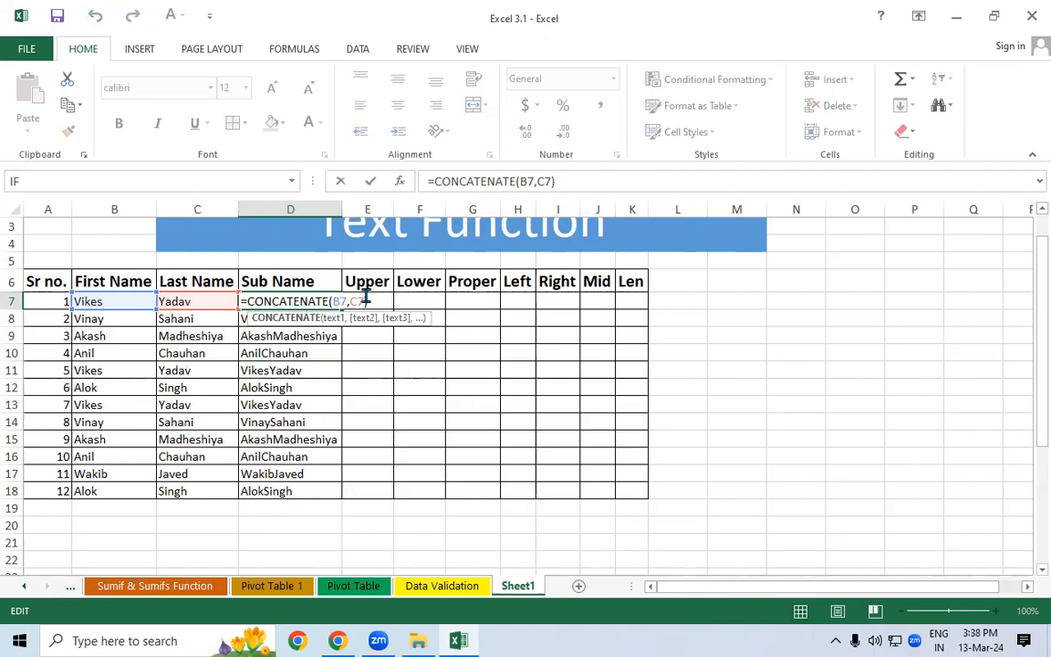
key("Return")
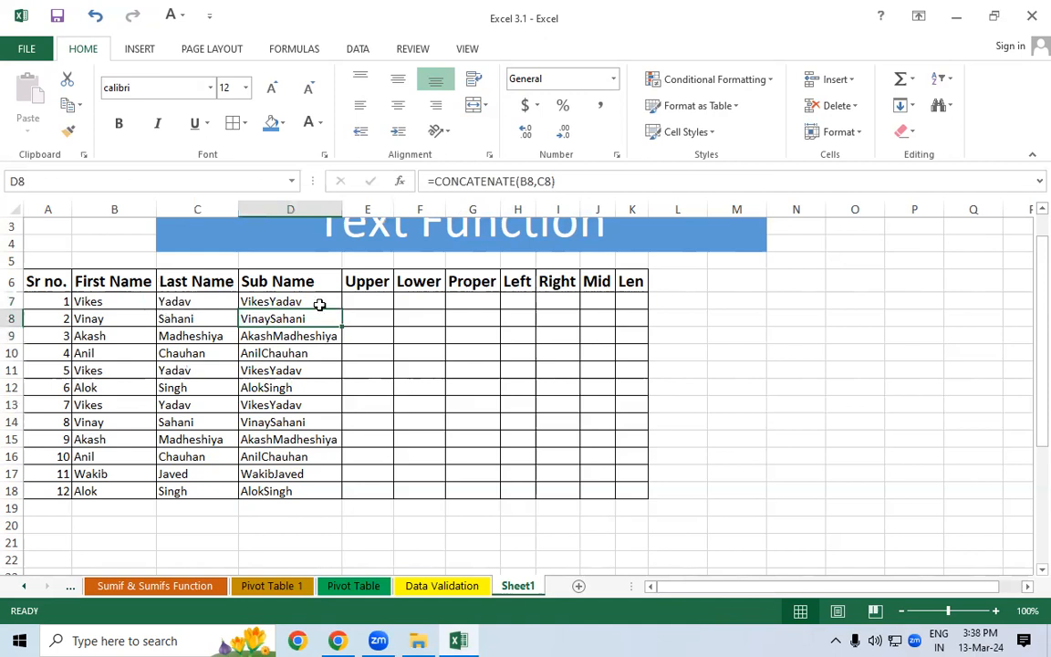
left_click(321, 304)
double_click(342, 310)
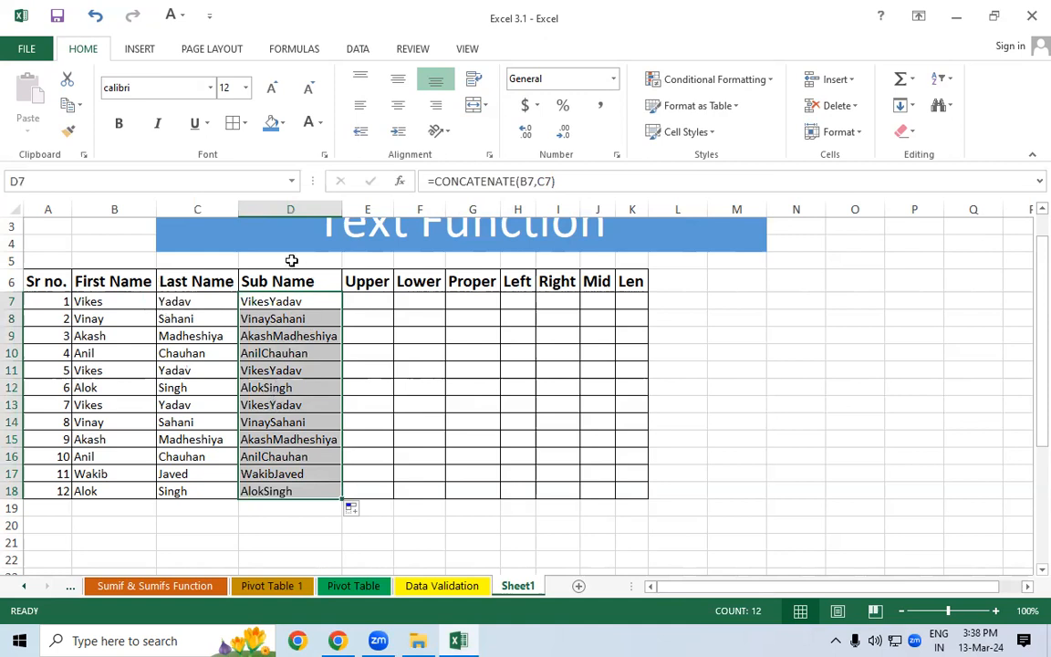
left_click(253, 299)
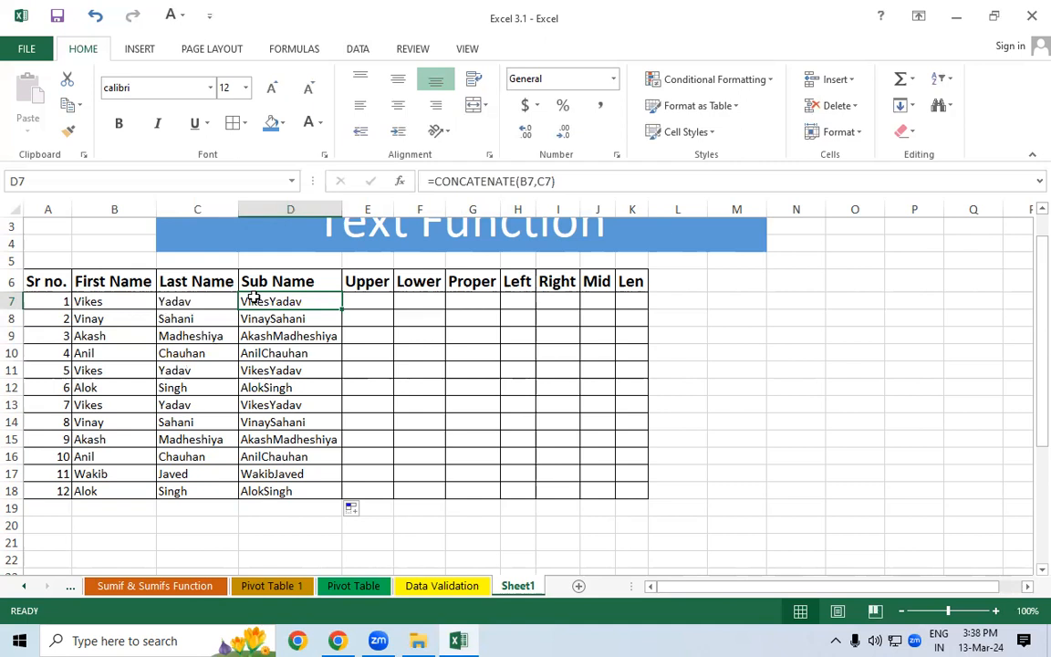
left_click(128, 301)
left_click(201, 301)
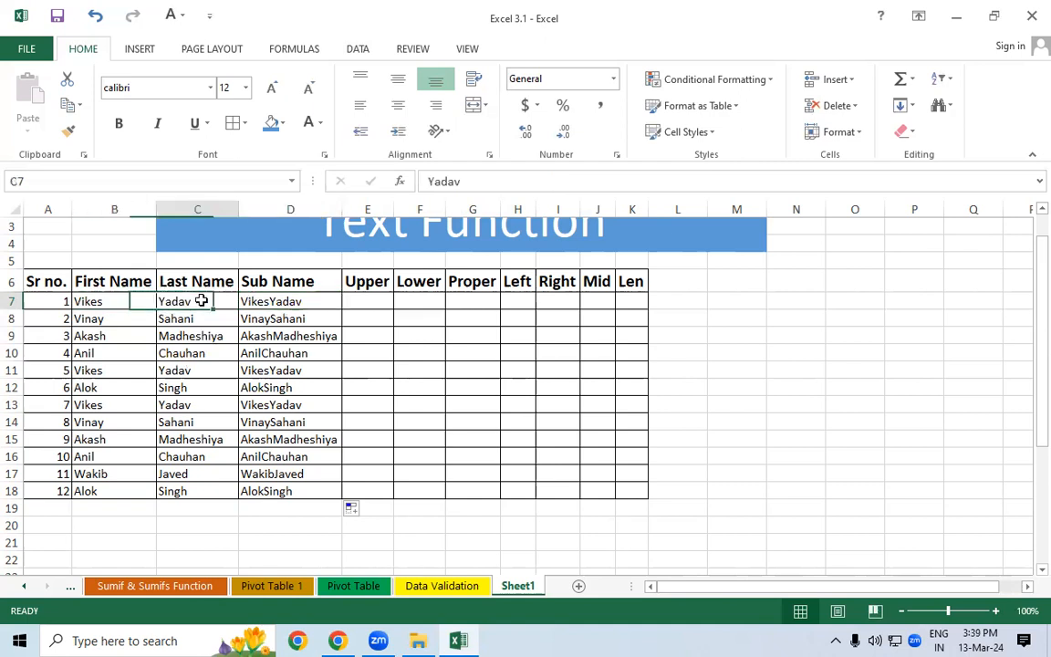
left_click(134, 318)
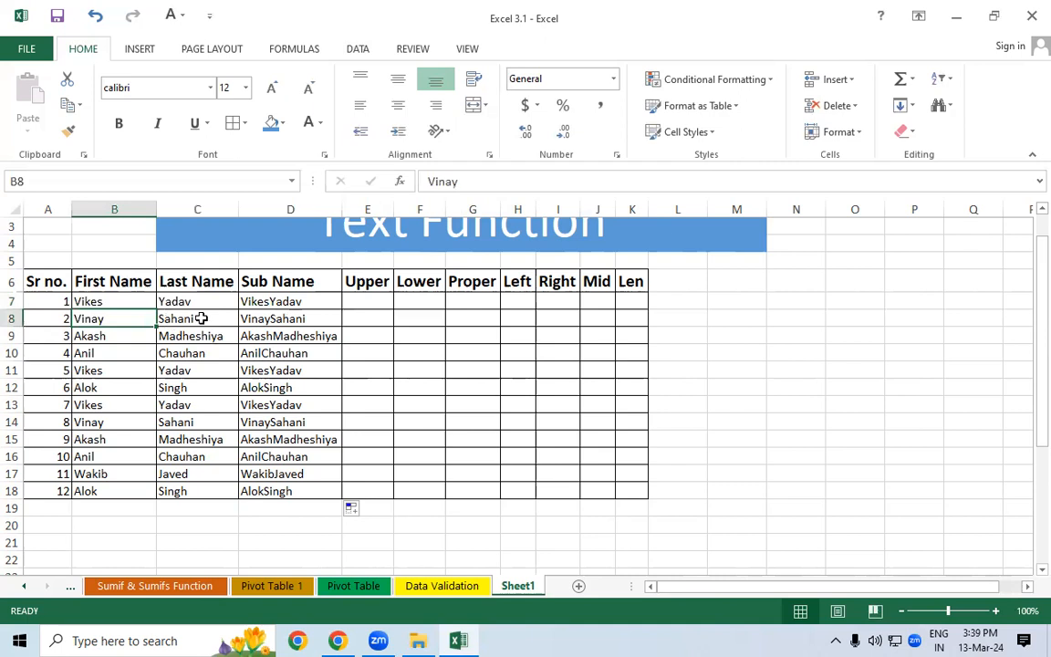
left_click(202, 319)
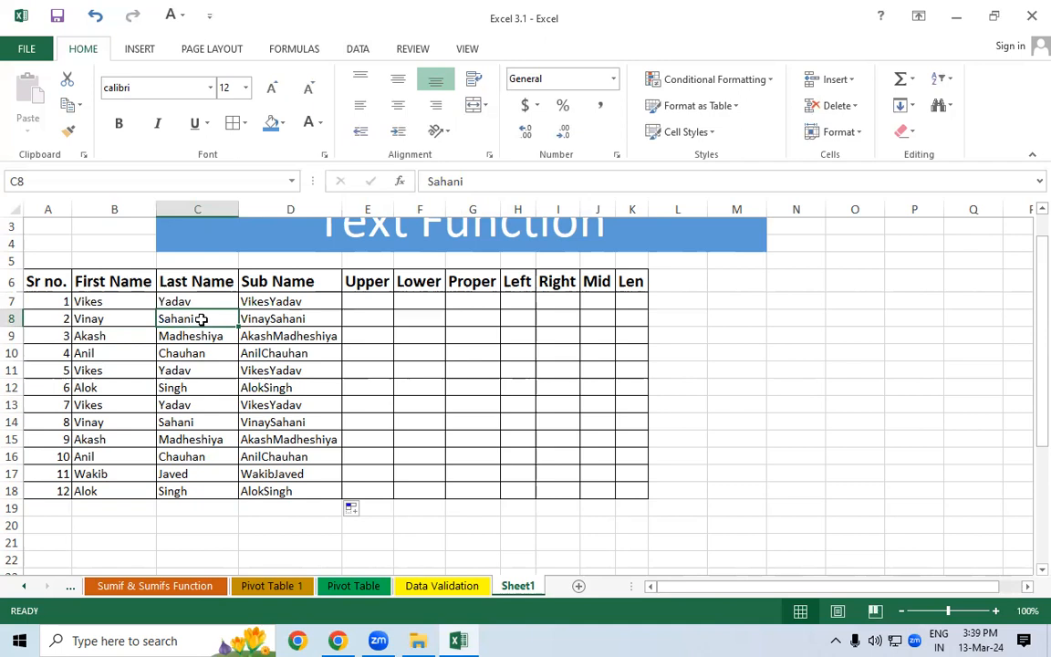
double_click(113, 302)
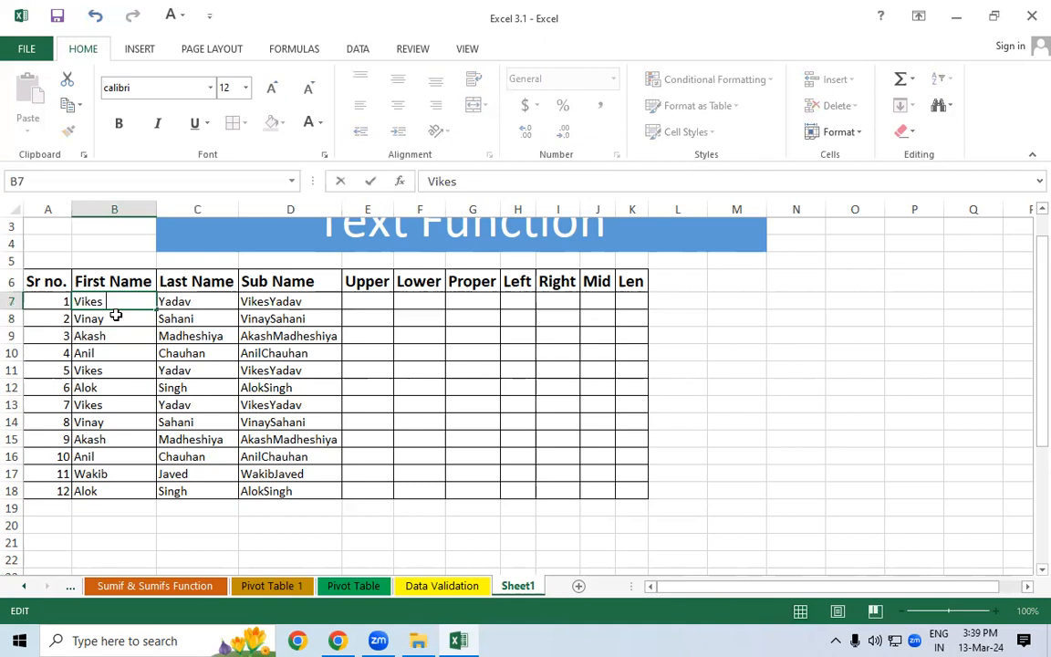
key("Return")
double_click(114, 316)
key("Return")
double_click(109, 336)
key("Return")
double_click(133, 356)
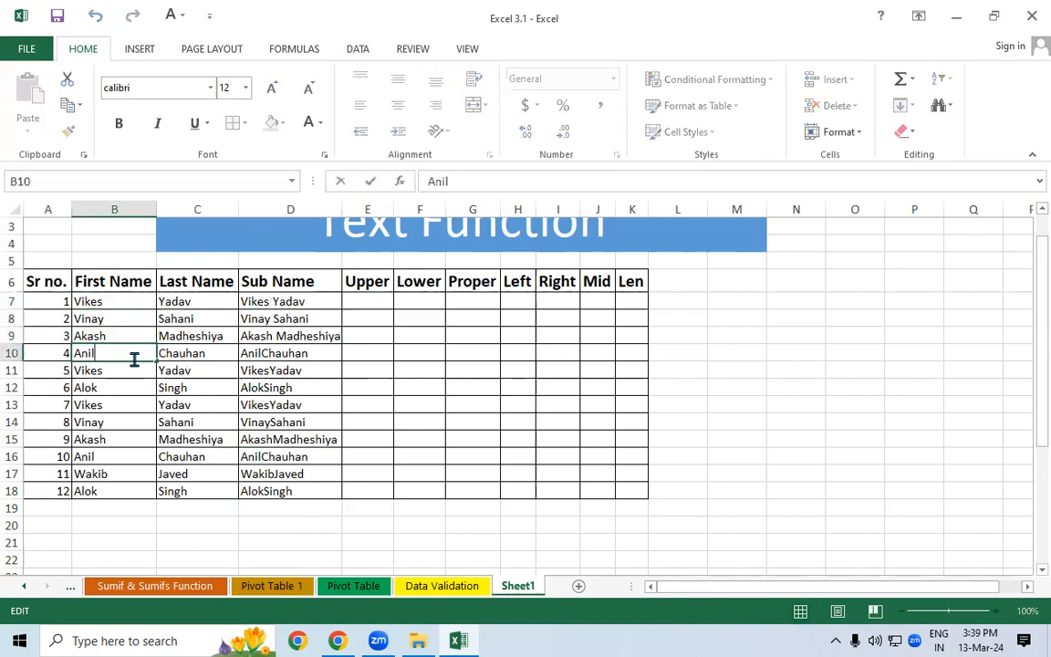
key("Return")
double_click(124, 371)
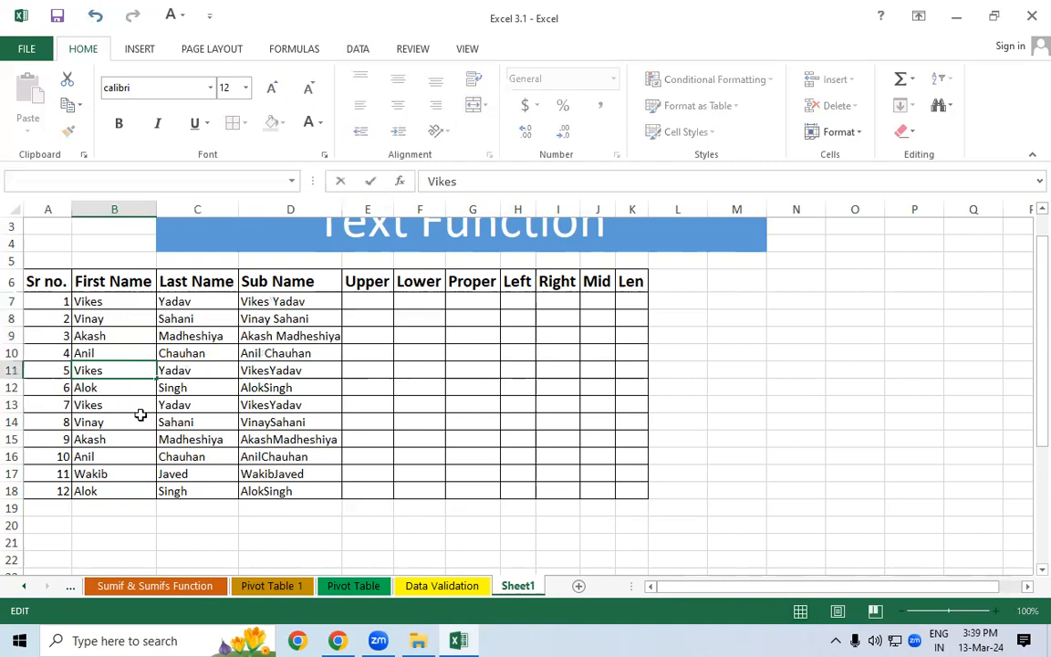
left_click(141, 415)
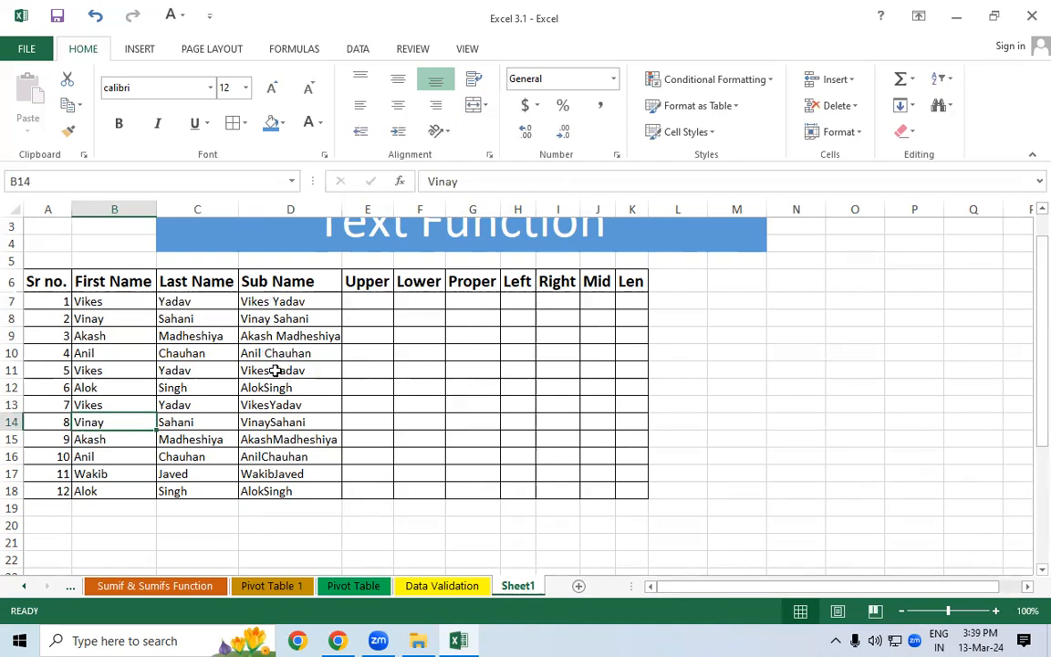
key("ctrl+z")
key("ctrl+z")
key("ctrl+z")
key("ctrl+z")
key("ctrl+z")
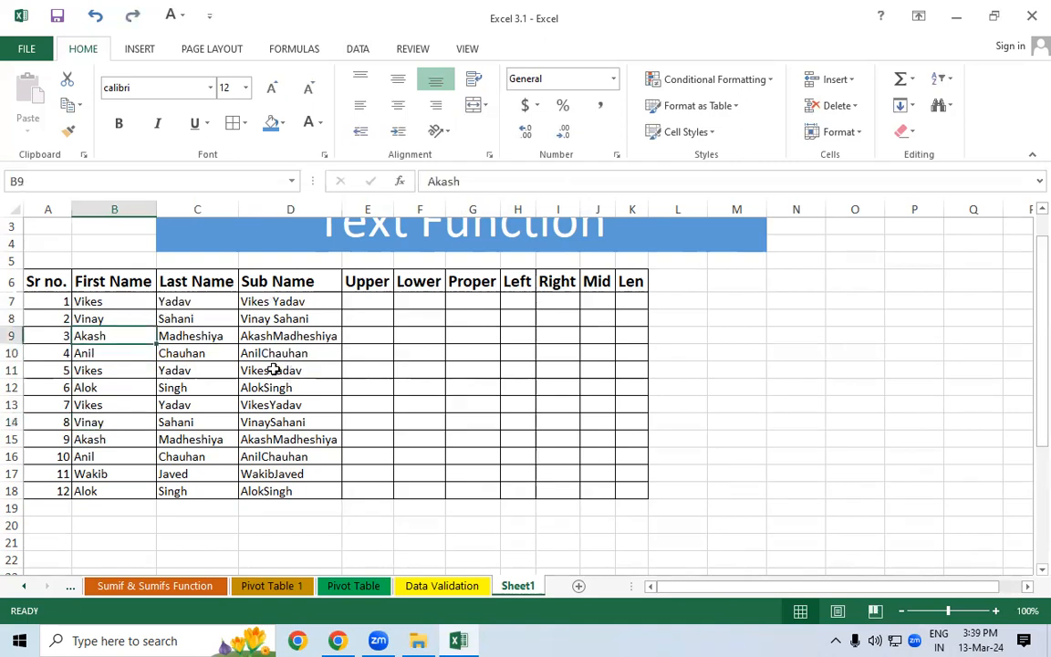
left_click(244, 354)
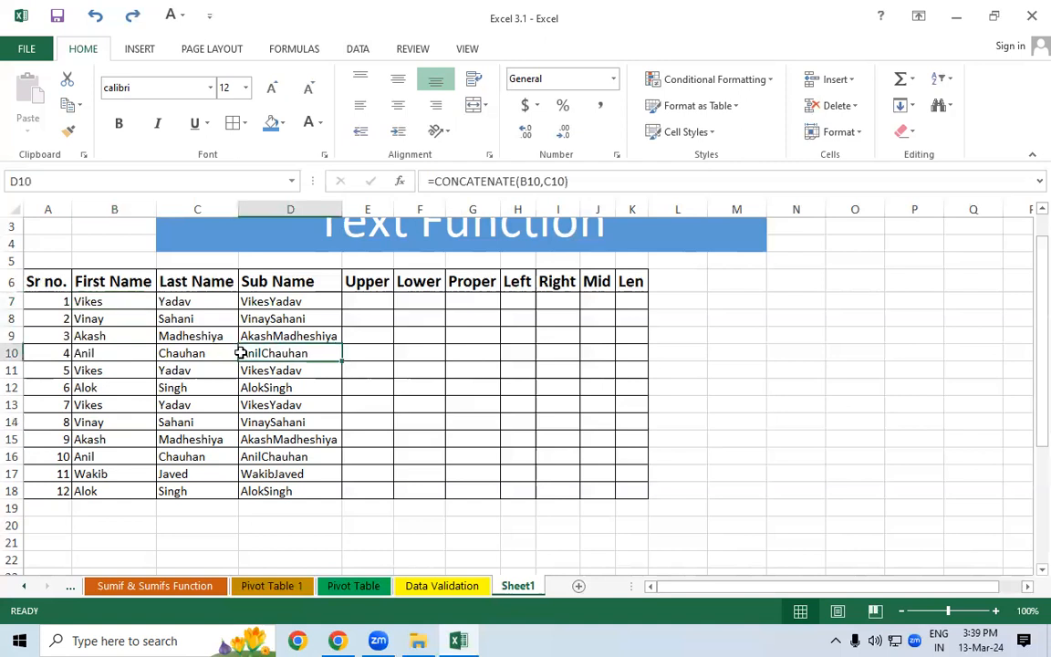
left_click(266, 303)
left_click(279, 337)
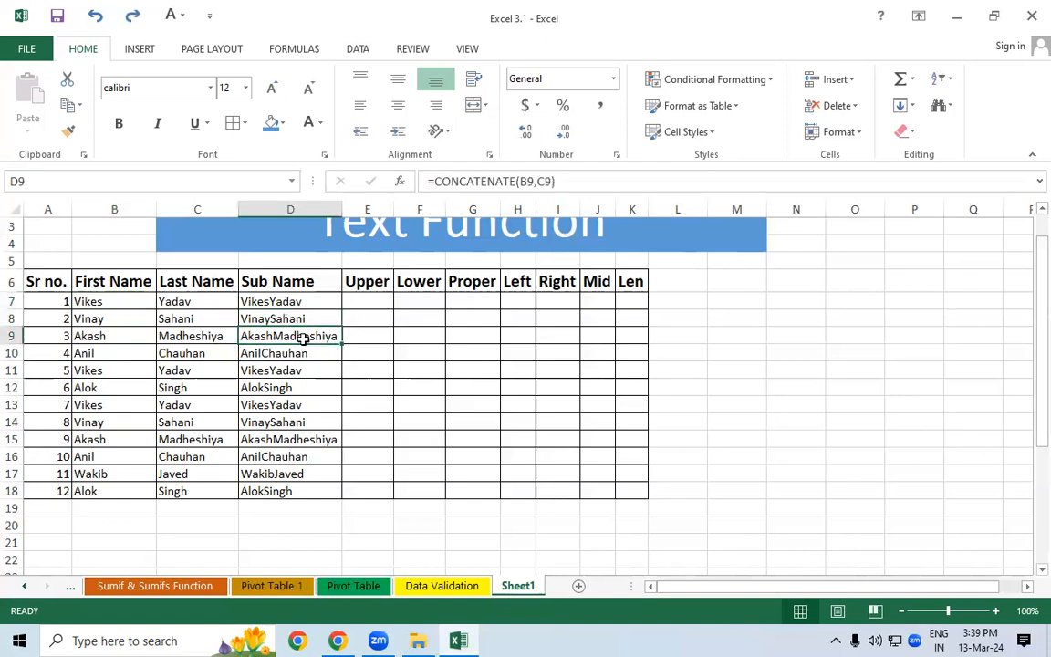
left_click(275, 354)
left_click(287, 373)
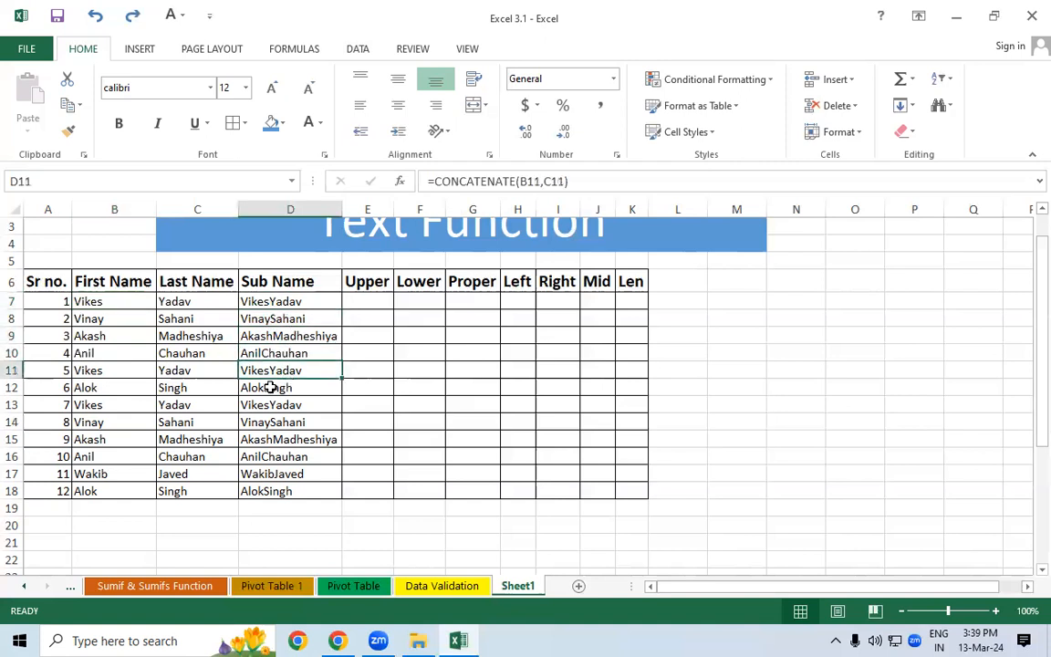
left_click(270, 388)
left_click(267, 441)
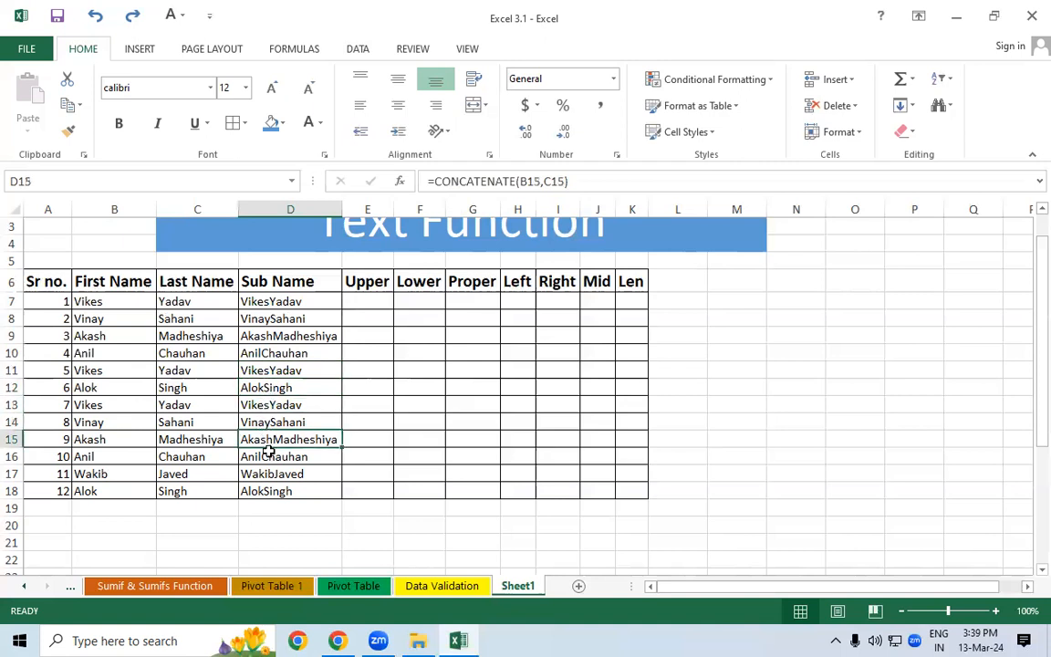
left_click(270, 454)
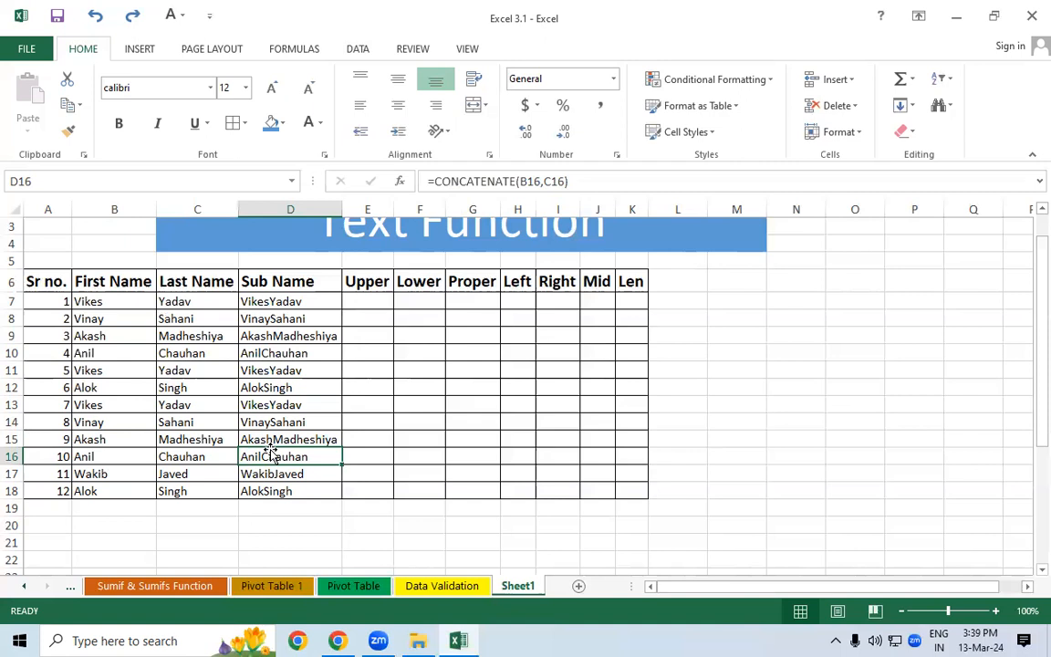
- Open the Windows Run box with Win+R and enter winword
left_click(365, 300)
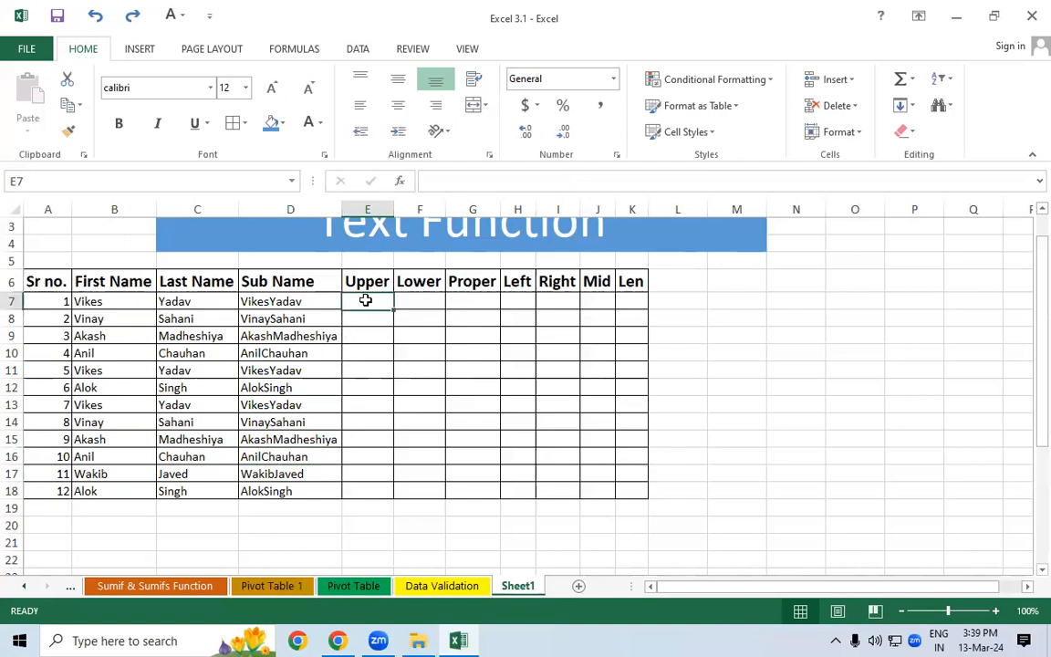
left_click_drag(1038, 348, 1028, 295)
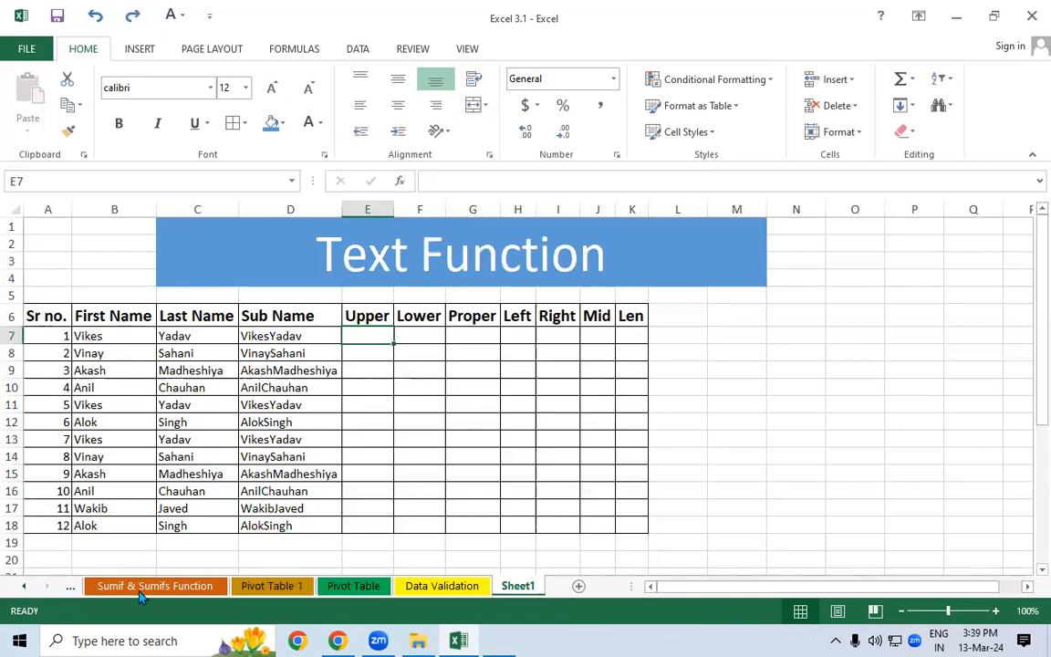
key("super+r")
type("wi")
key("Down")
key("Down")
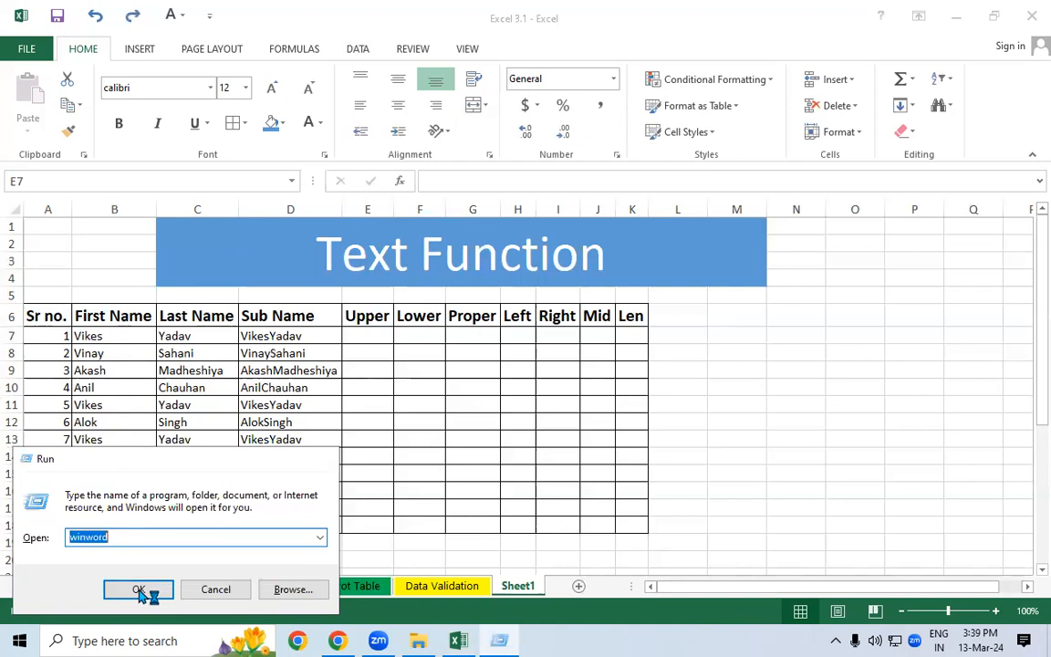
- Launch Word with a blank document and generate sample paragraphs using =rand()
left_click(139, 591)
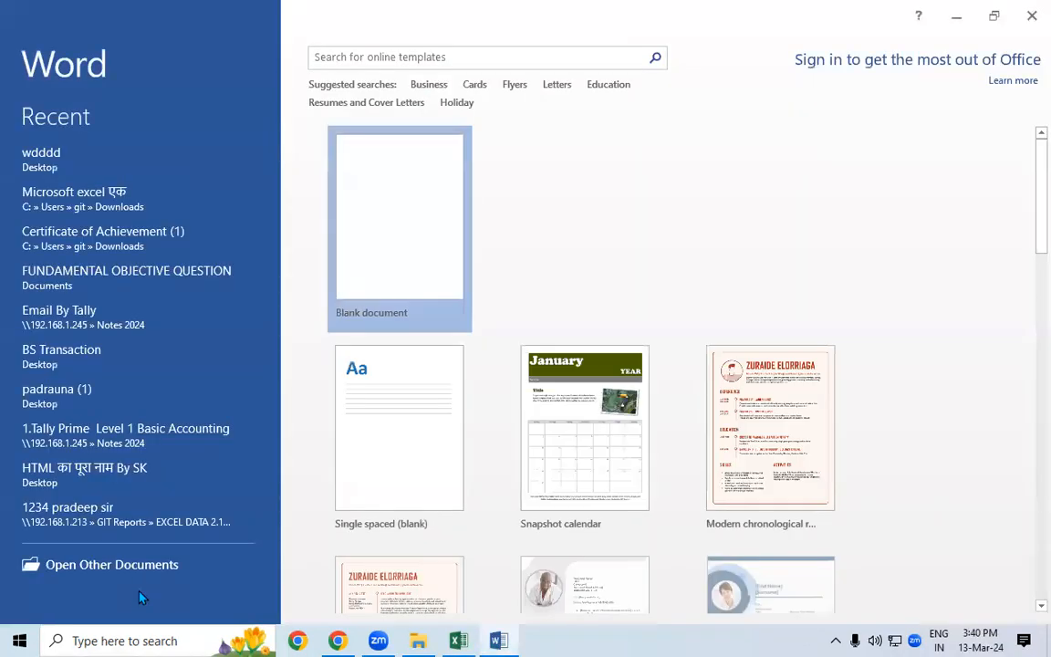
key("Return")
type("=rand")
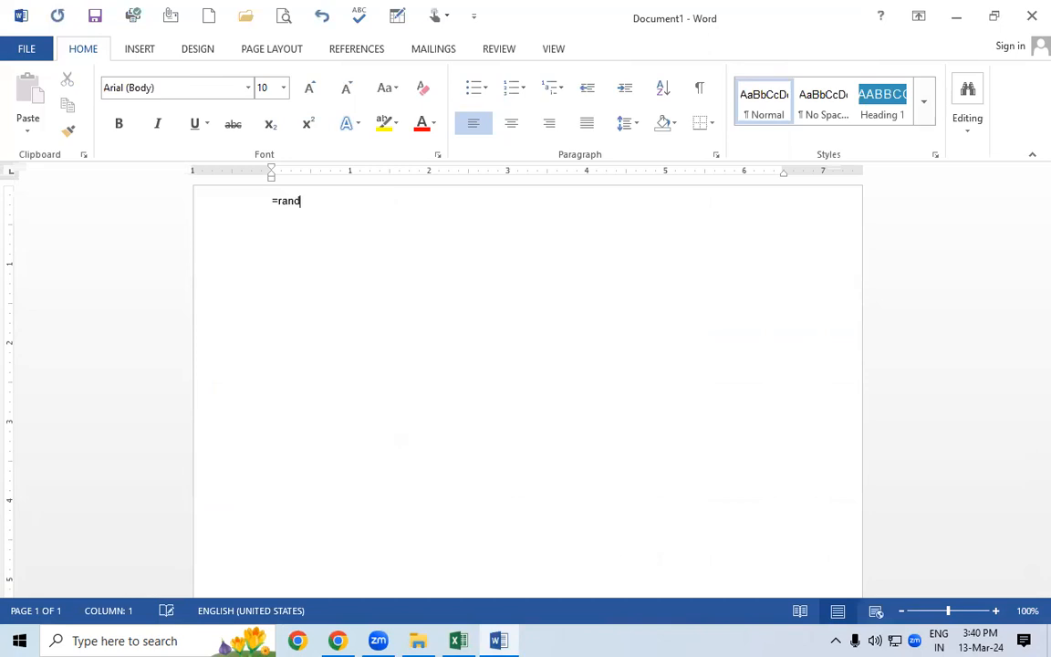
type("()")
key("Return")
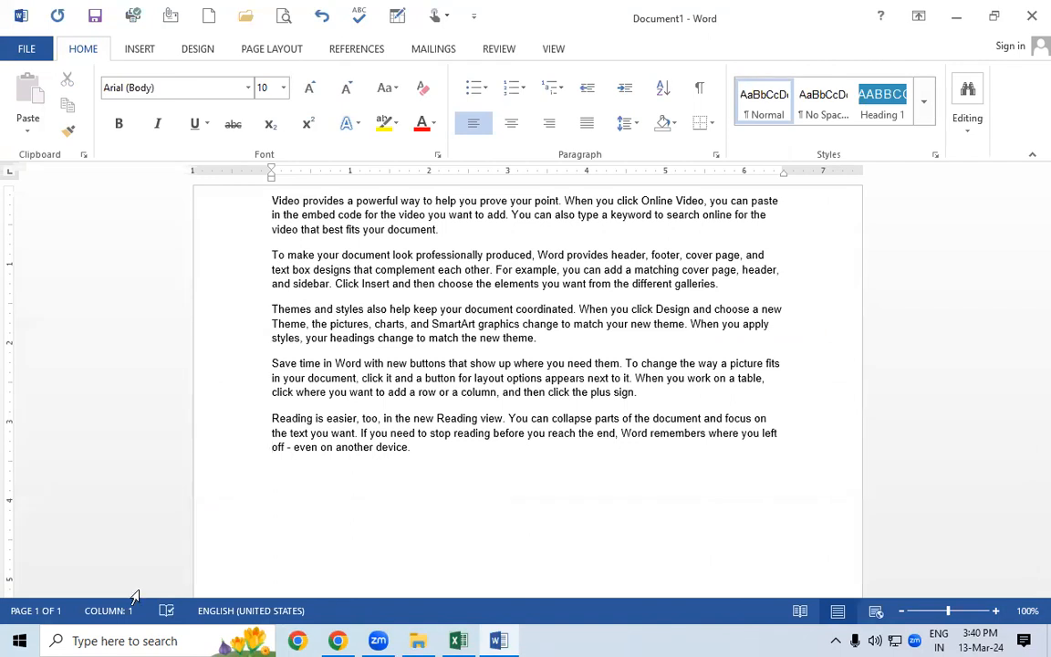
- Convert all the document text to uppercase with Shift+F3 and return to Excel
key("ctrl+a")
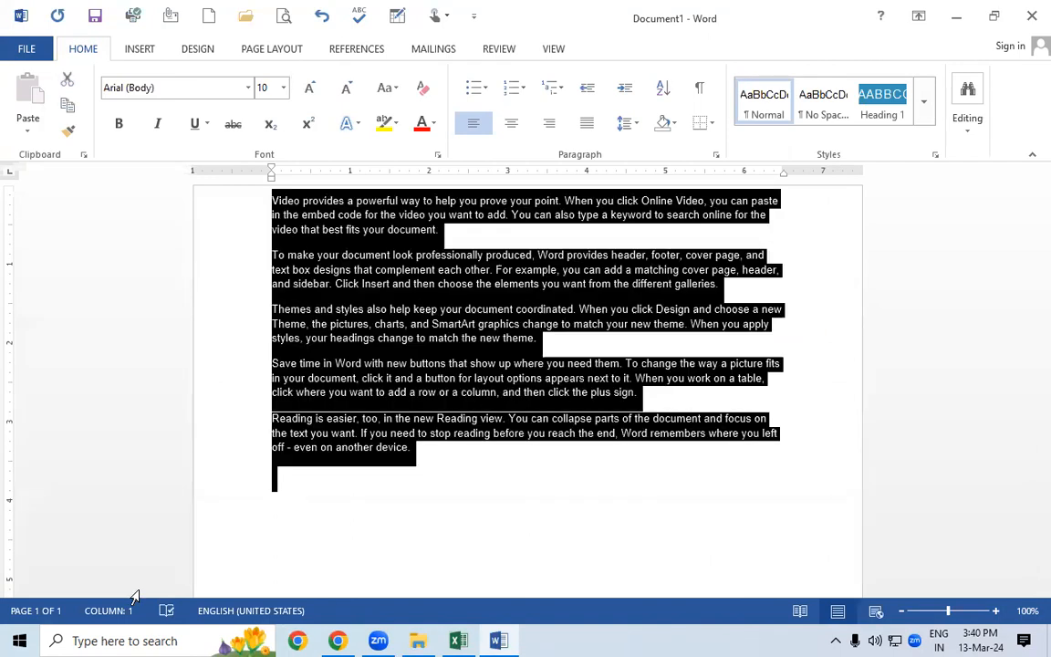
key("shift+F3")
left_click(372, 382)
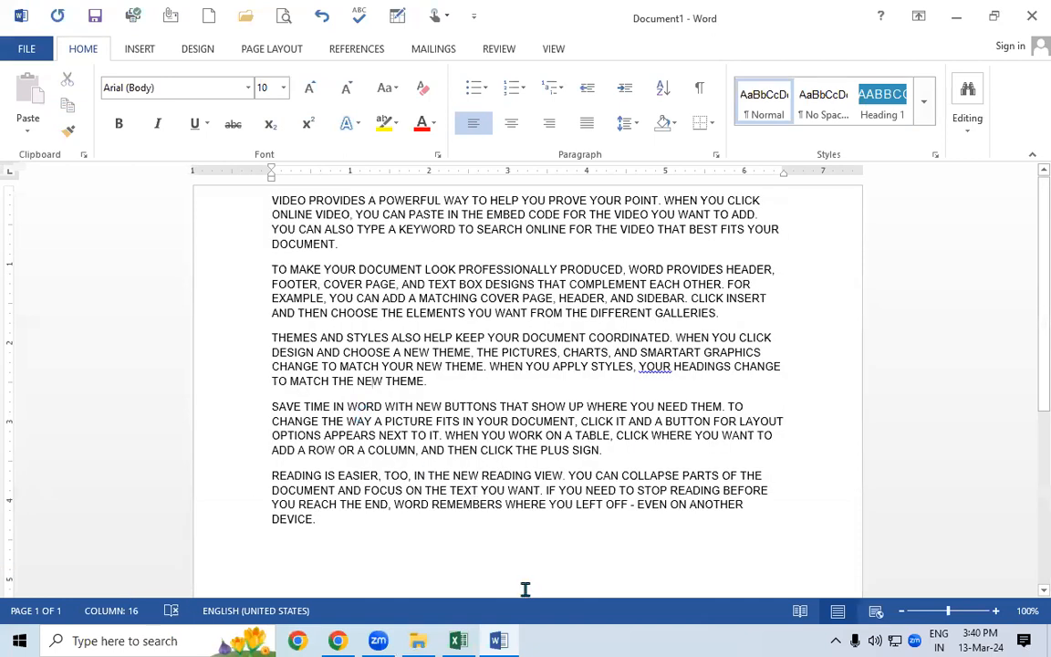
left_click(461, 641)
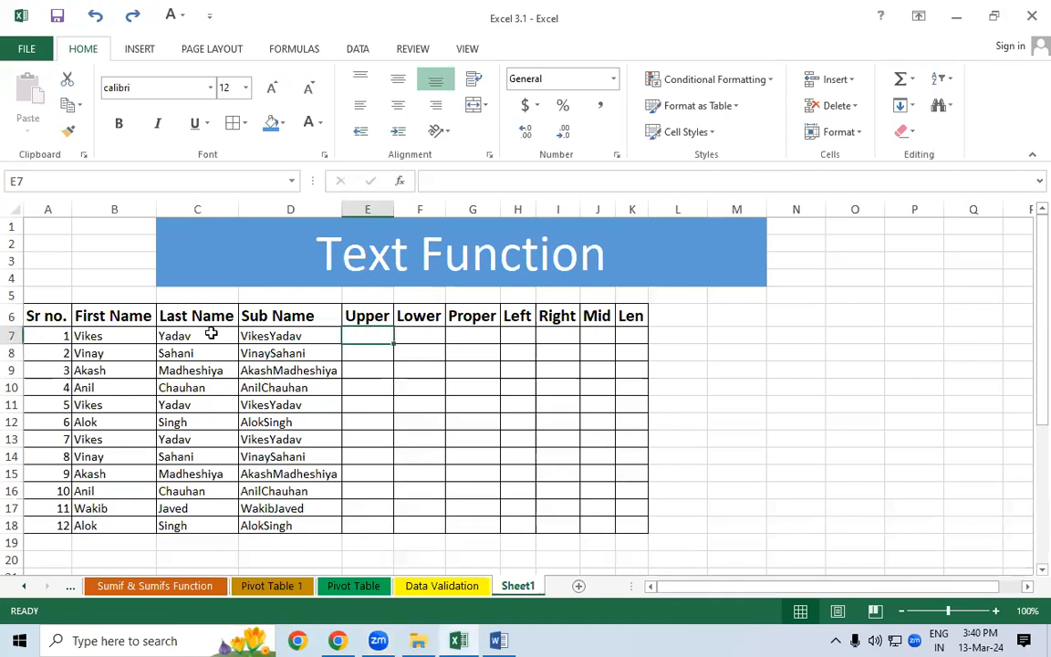
left_click_drag(265, 335, 277, 526)
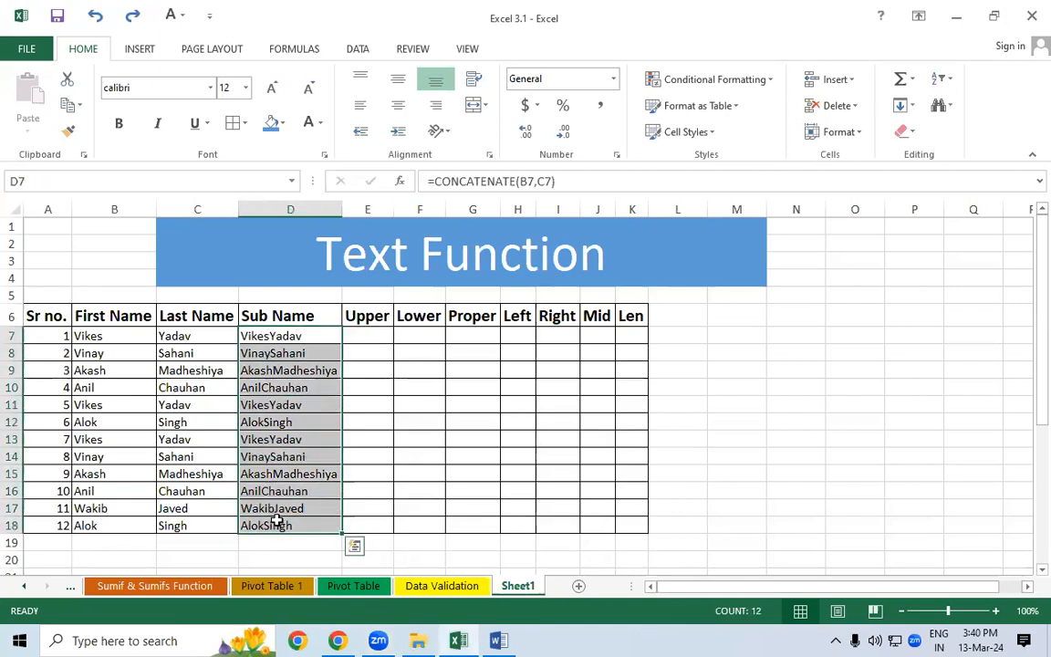
key("shift+F3")
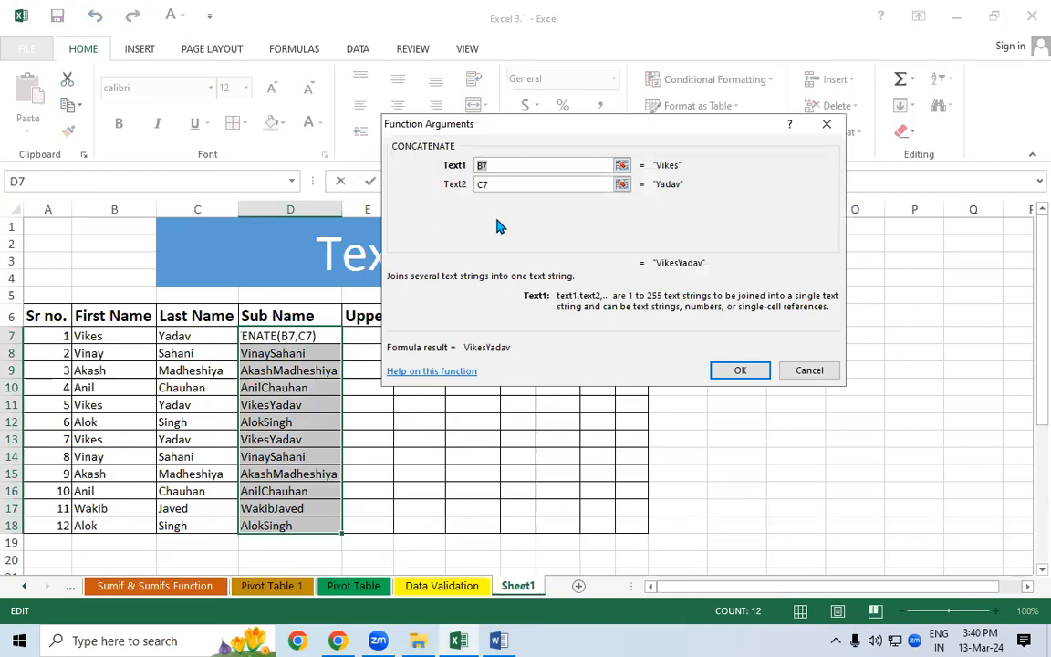
left_click(806, 369)
left_click_drag(318, 337, 307, 491)
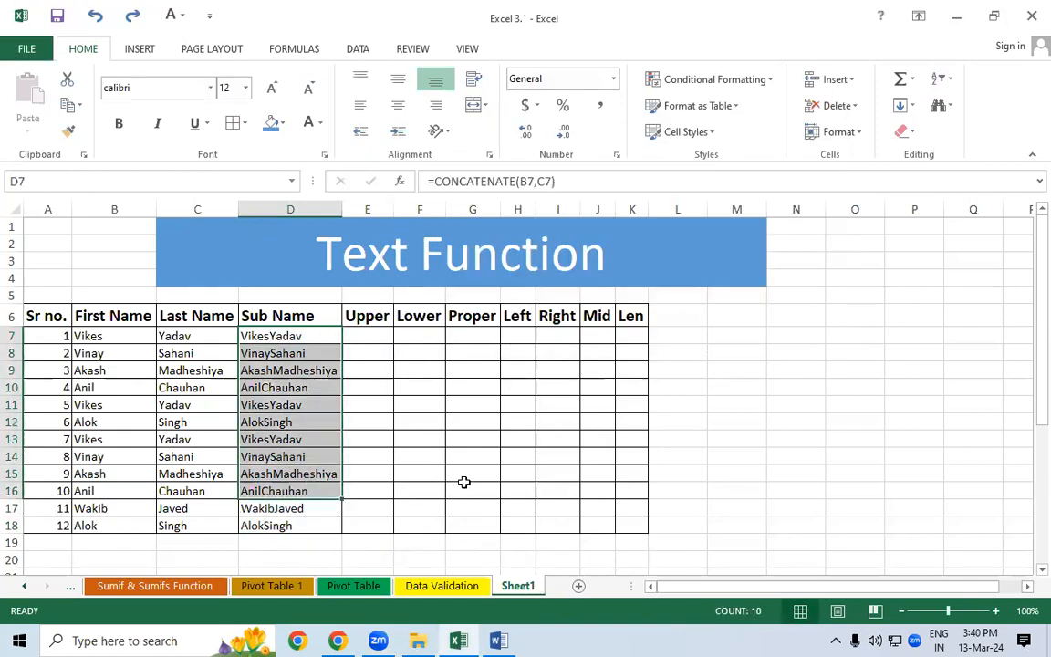
left_click(757, 349)
type("hnhfm bhfm")
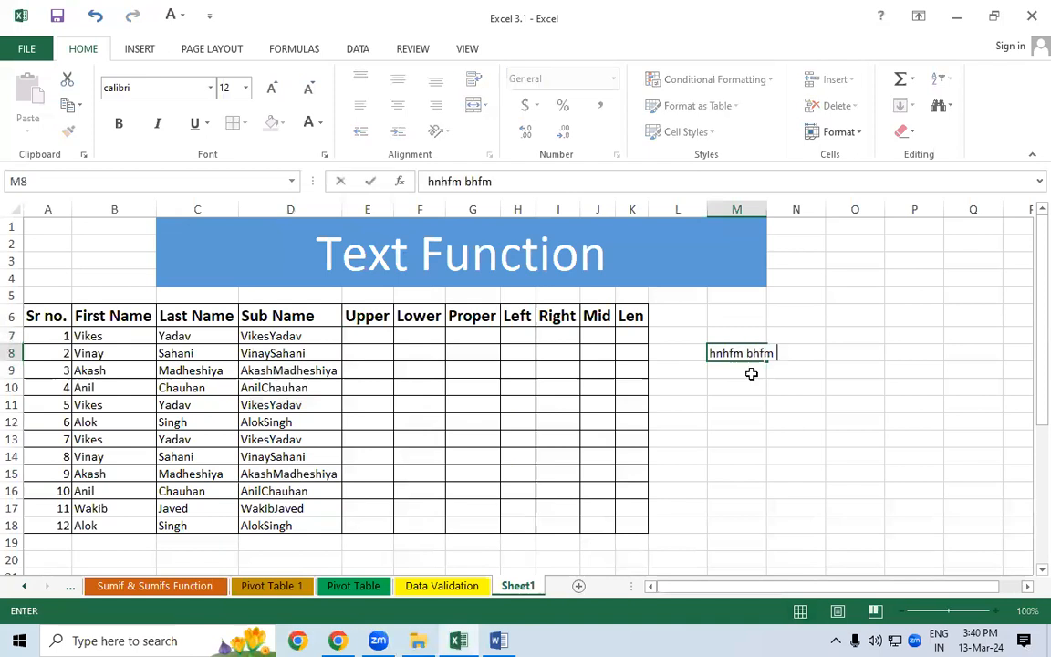
left_click_drag(774, 352, 687, 353)
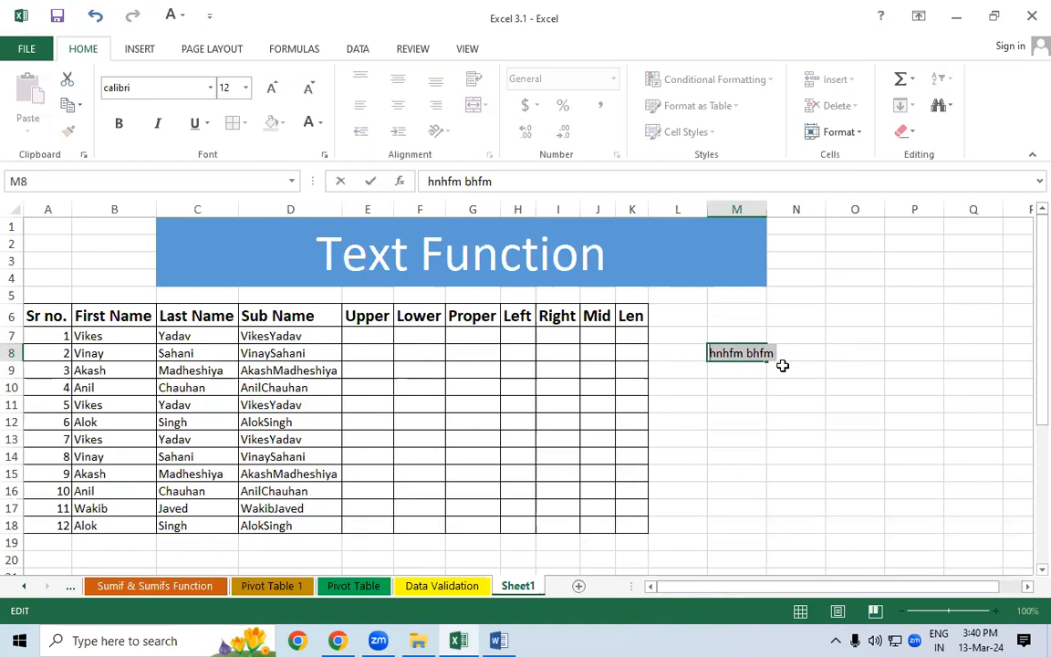
key("Escape")
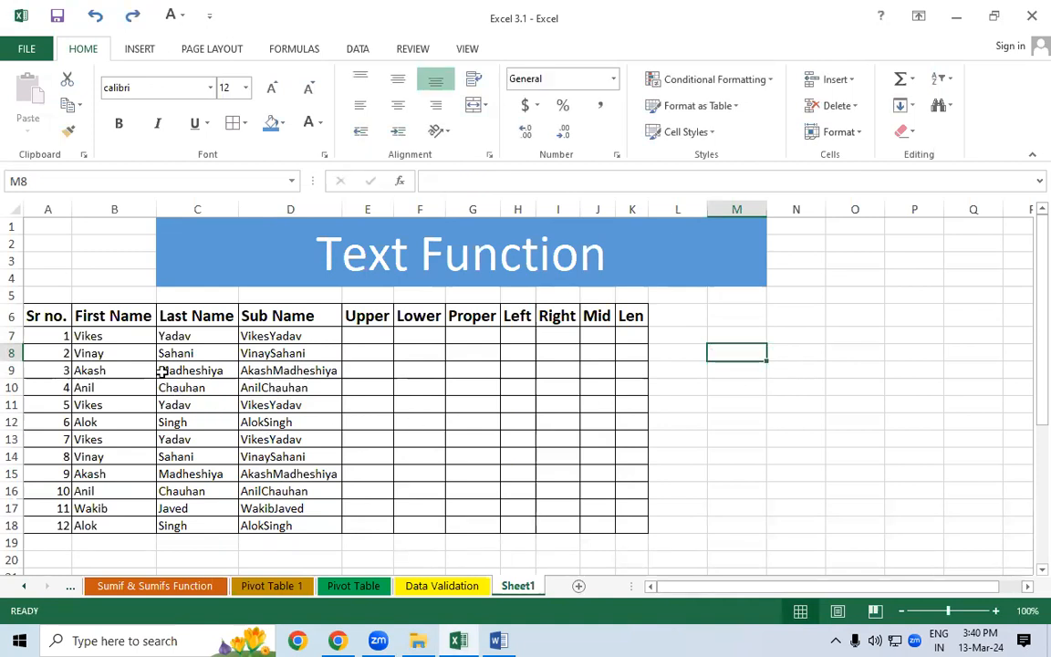
left_click(276, 338)
left_click_drag(276, 347, 246, 526)
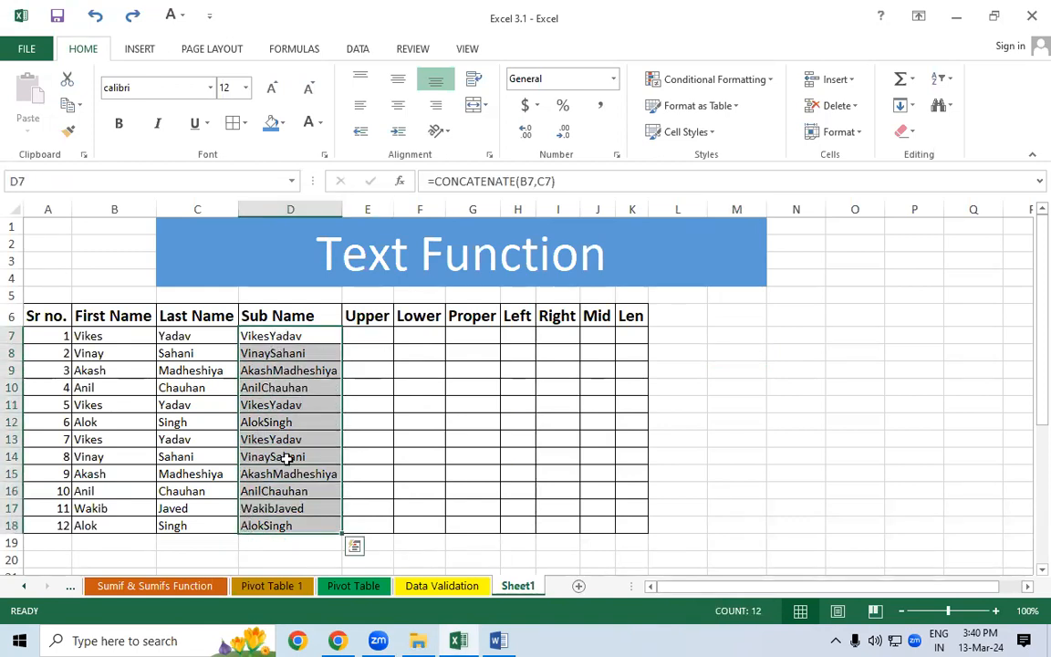
left_click(363, 332)
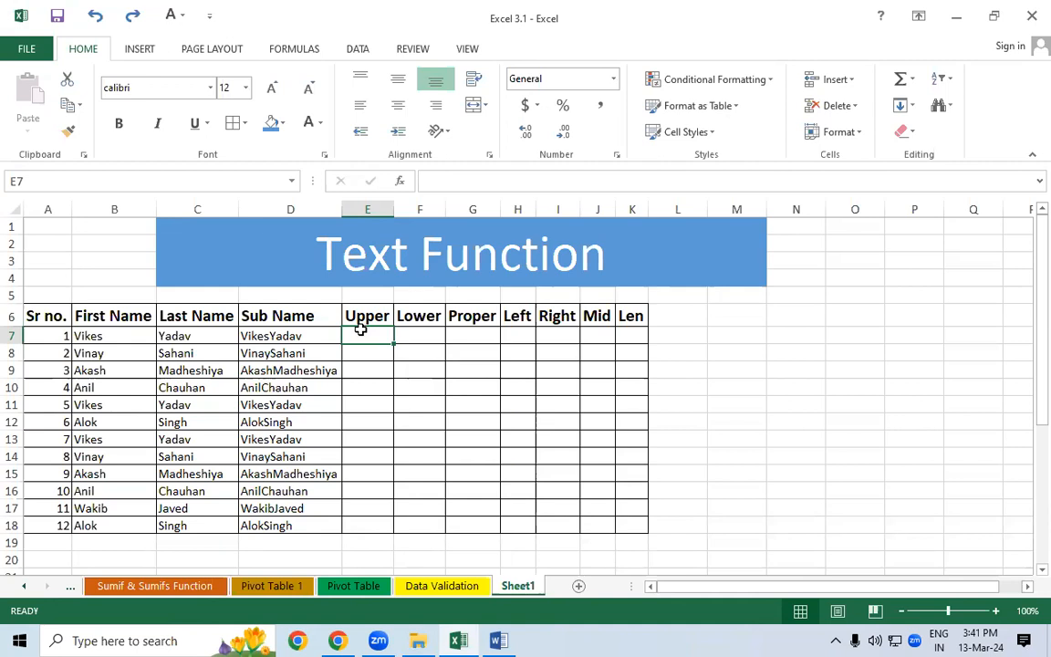
- Enter the formula =UPPER(D7) in cell E7
type("=uppe")
key("Tab")
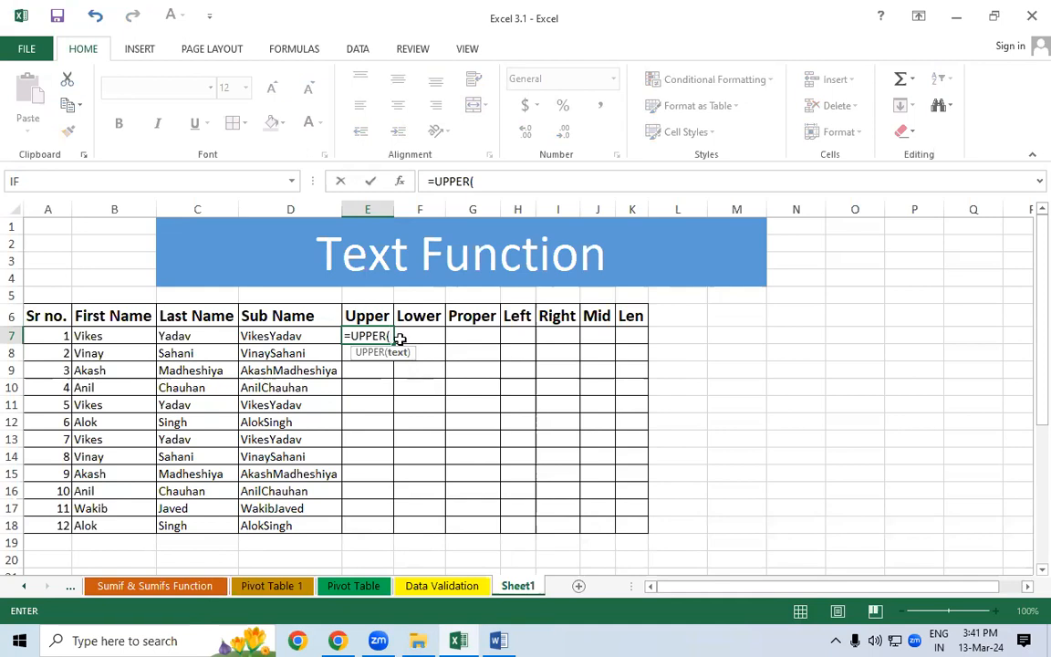
left_click(294, 335)
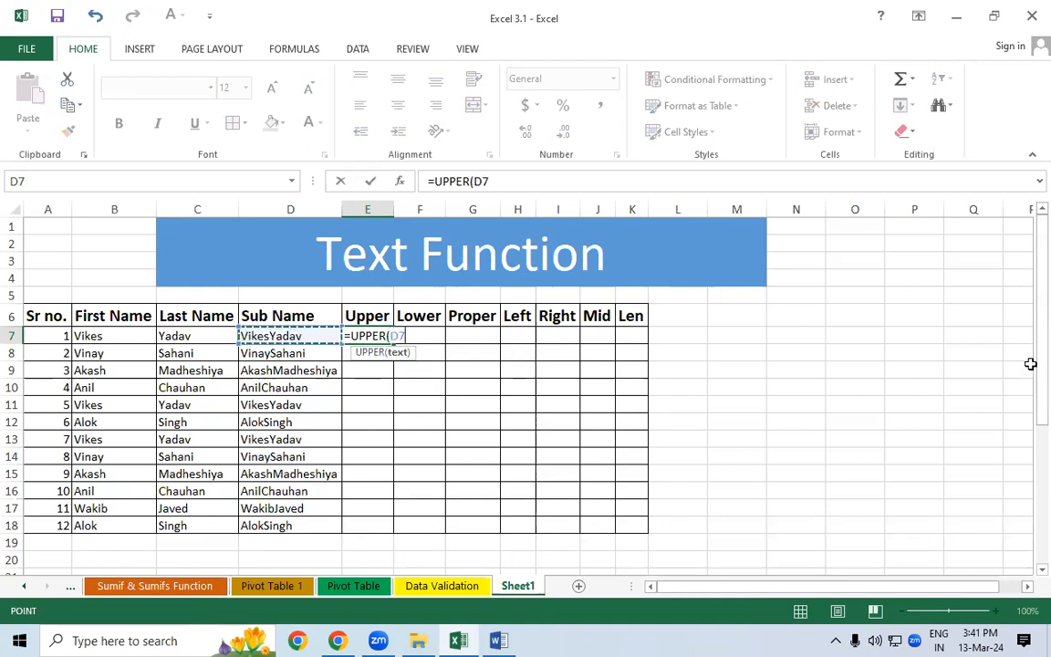
type(")")
key("ctrl+Return")
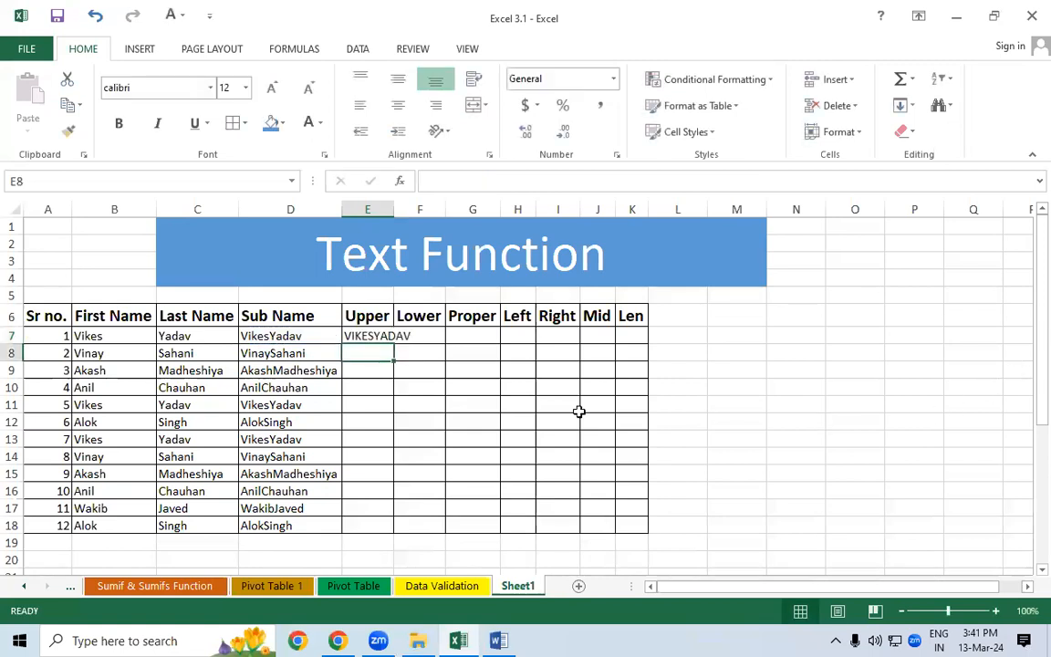
- Fill the UPPER formula down to E18 and AutoFit column E's width
double_click(395, 342)
key("alt+h")
key("o")
key("i")
left_click(568, 408)
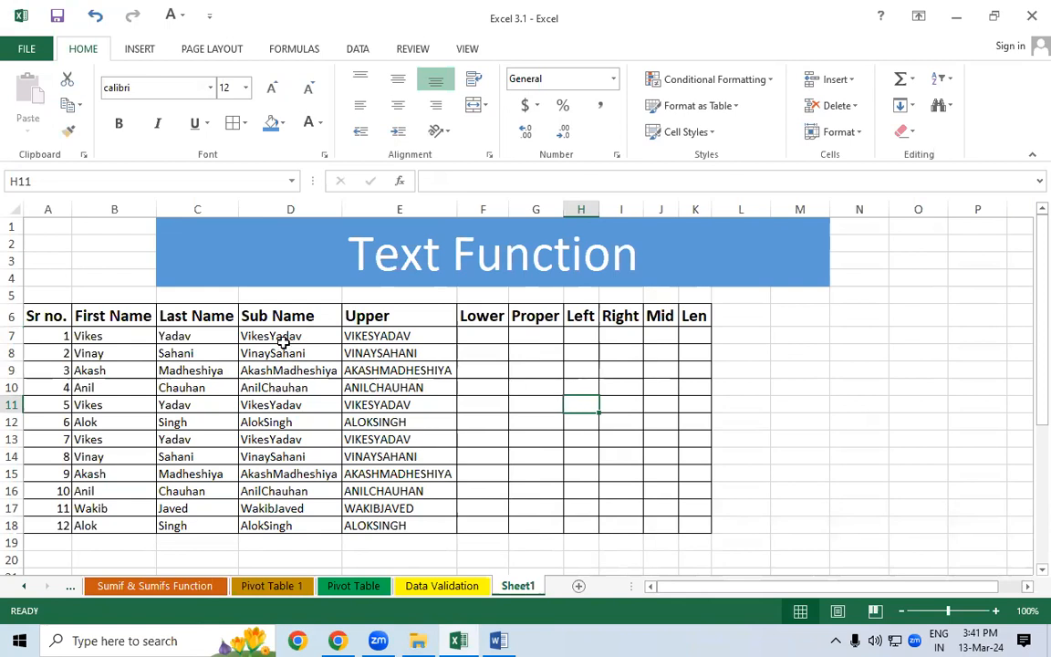
- Enter the formula =LOWER(D7) in cell F7
left_click(470, 335)
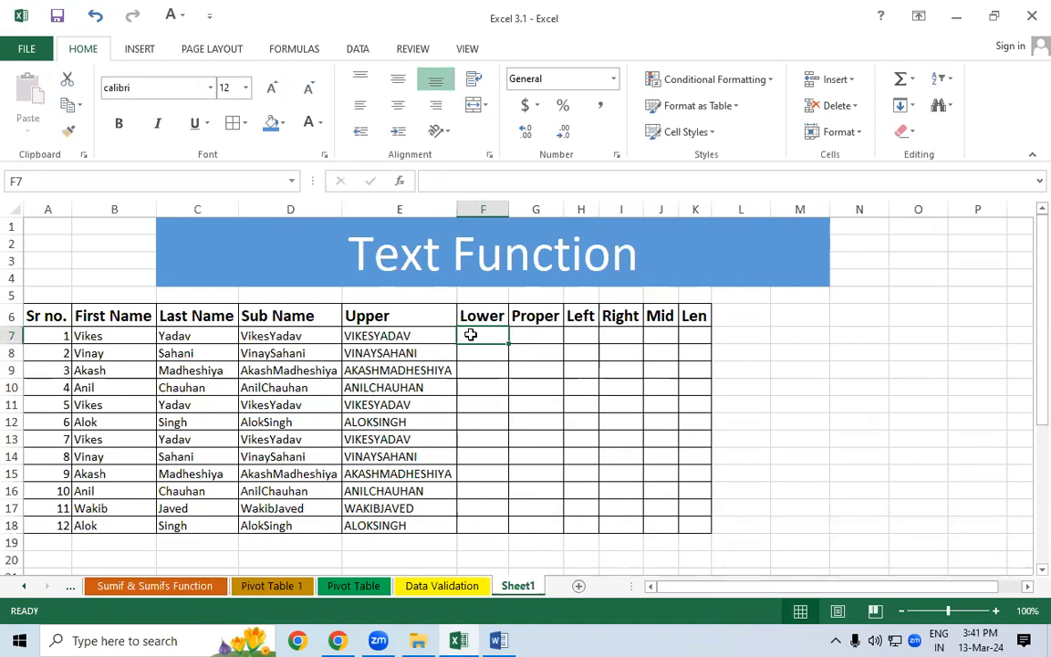
type("=lowe")
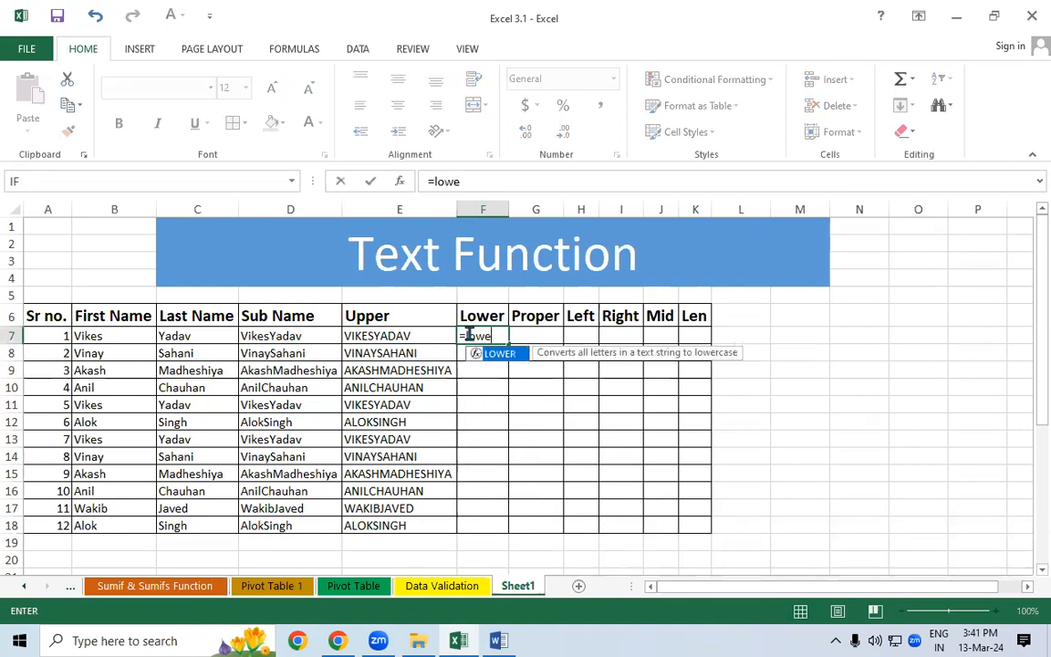
key("Tab")
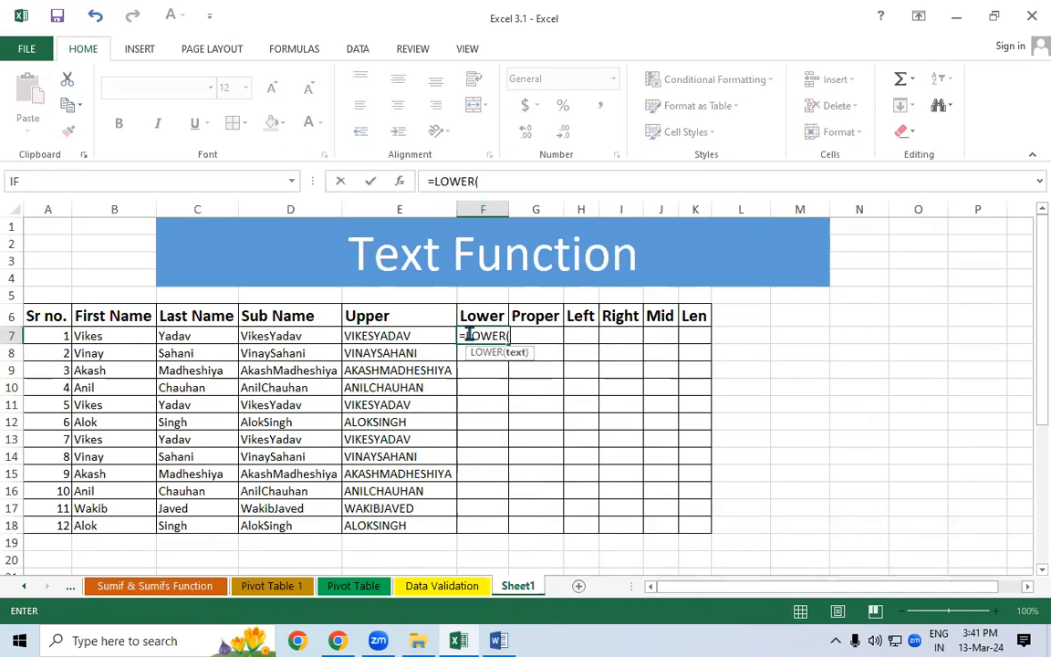
left_click(285, 336)
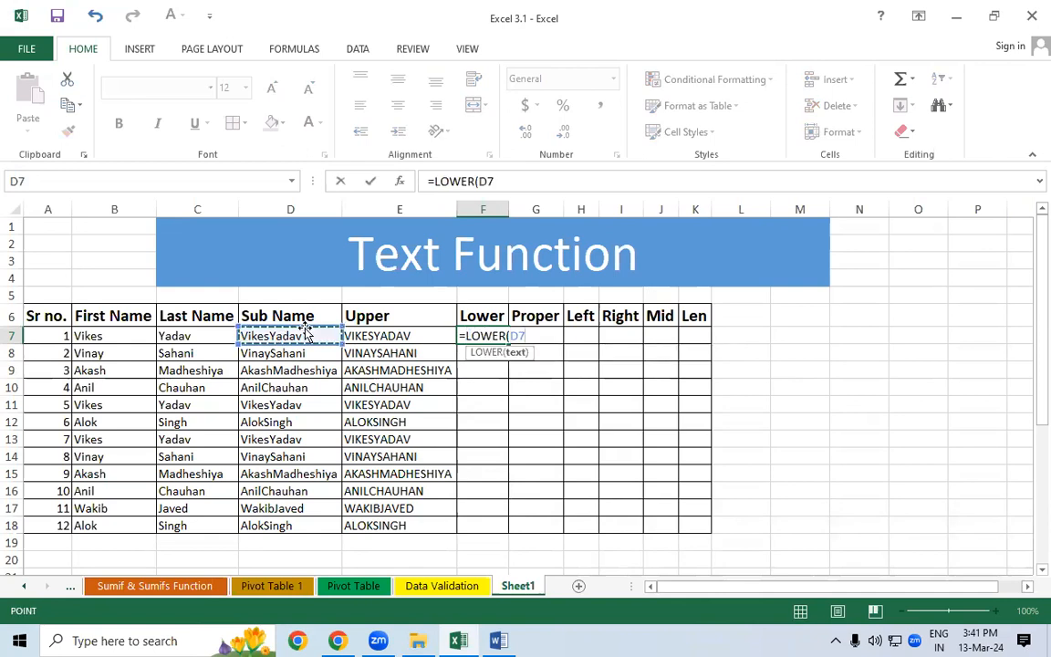
key("Return")
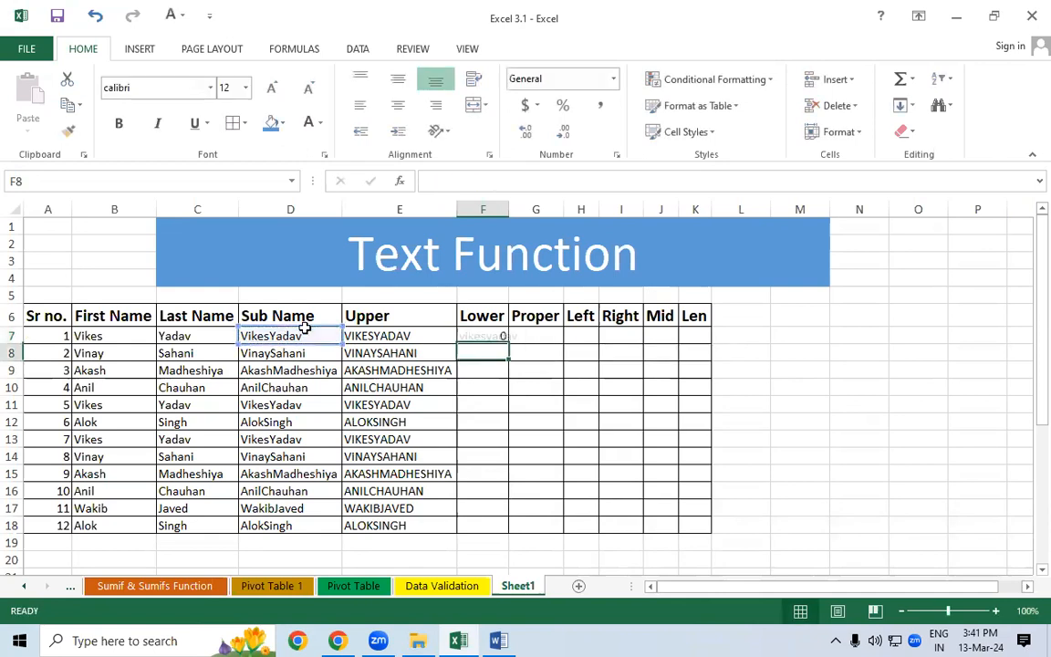
- Copy the LOWER formula down to F18 and autofit column F's width
left_click(493, 337)
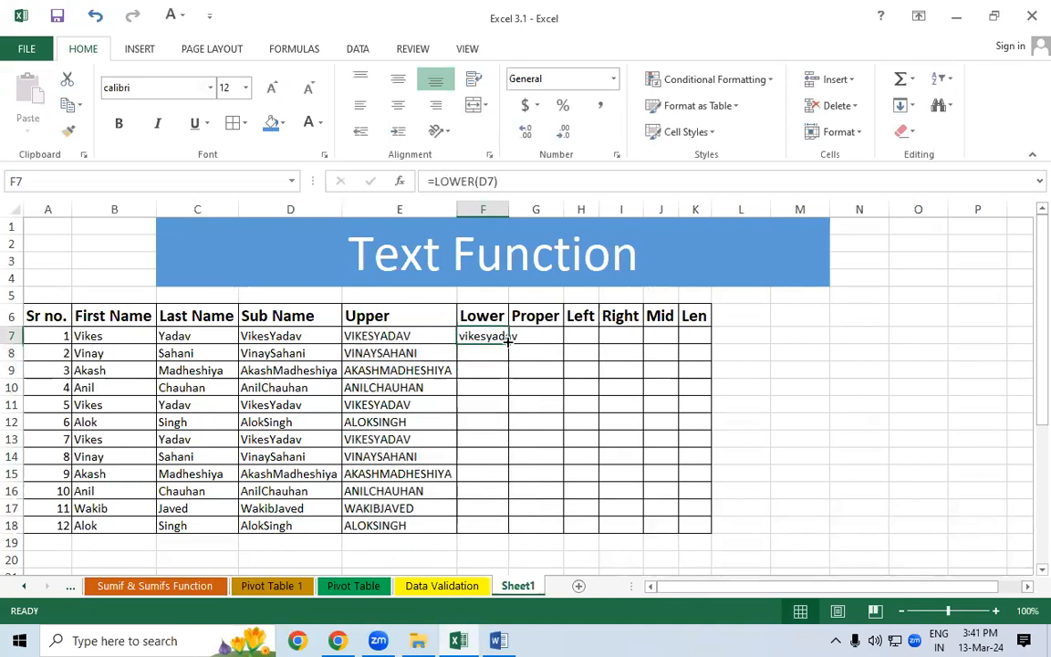
double_click(509, 344)
double_click(510, 210)
left_click_drag(496, 338, 501, 442)
left_click(662, 408)
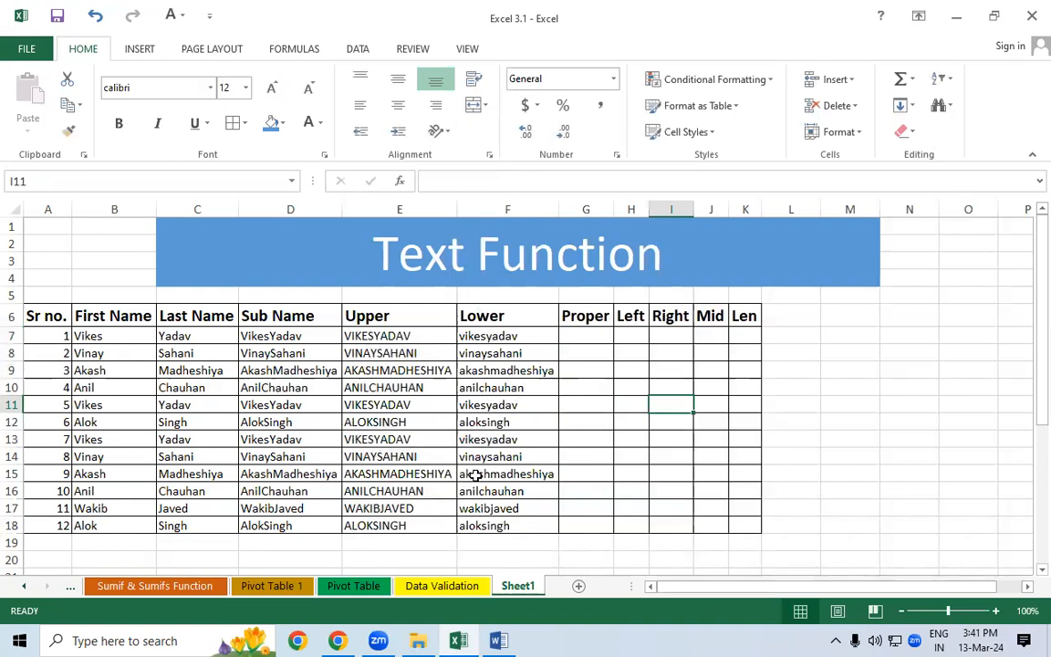
- Enter the formula =PROPER(D7) in cell G7
left_click(599, 334)
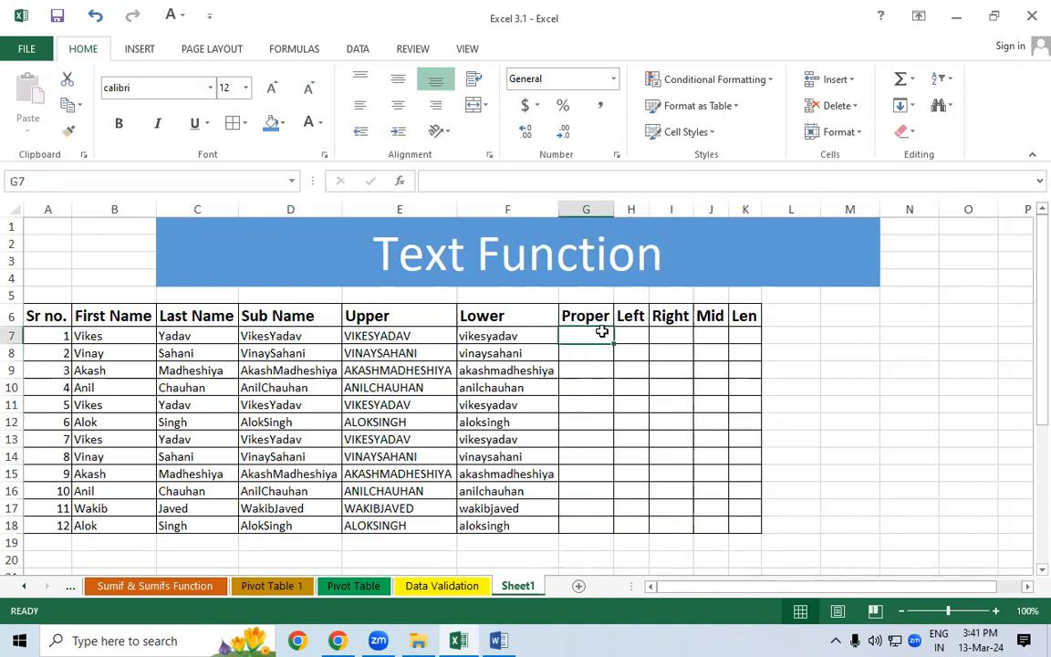
type("=pro")
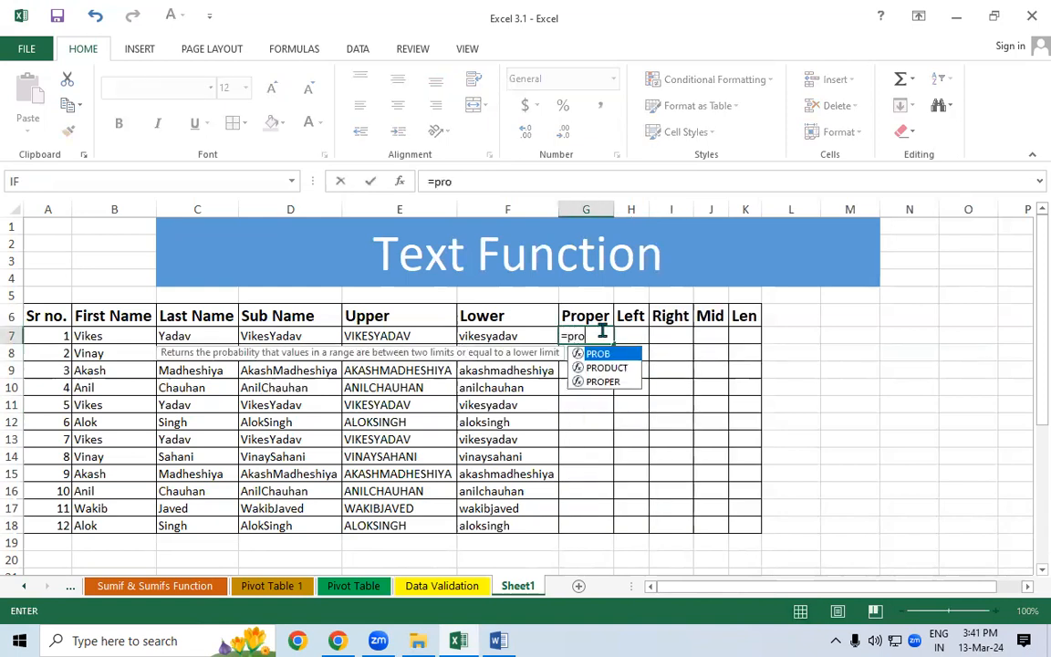
key("Tab")
key("BackSpace")
key("BackSpace")
key("Down")
key("Down")
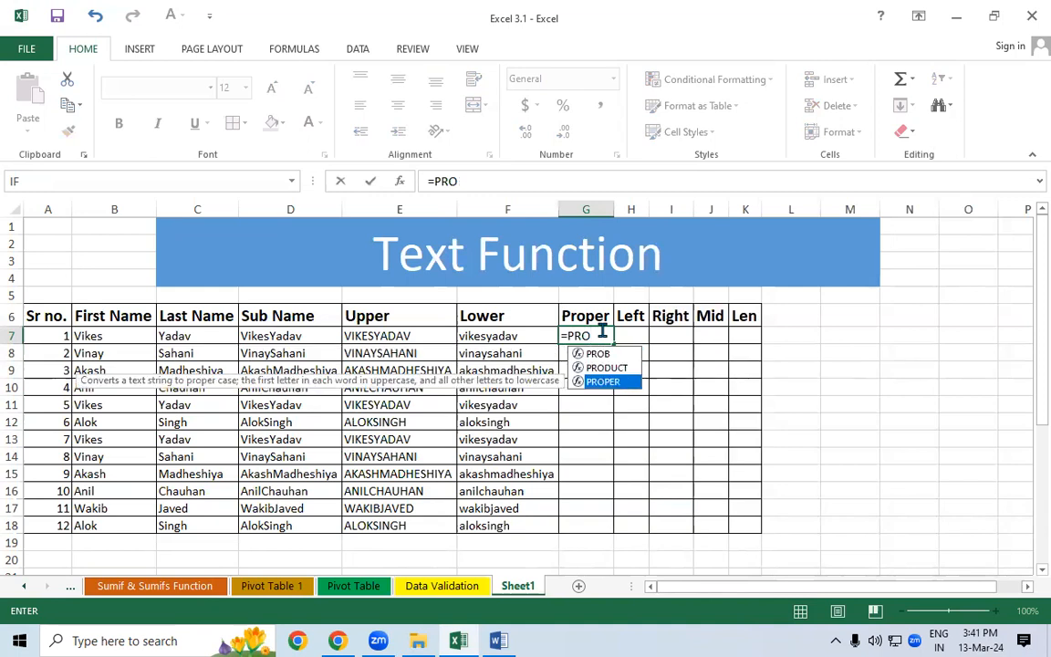
key("Tab")
left_click(274, 336)
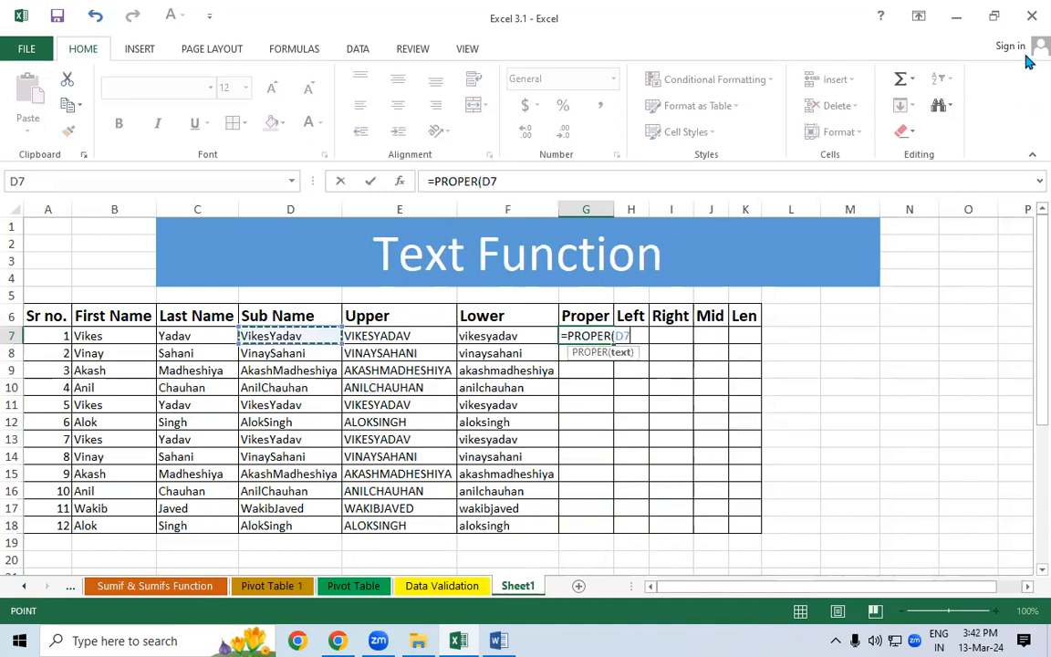
type(")")
key("Return")
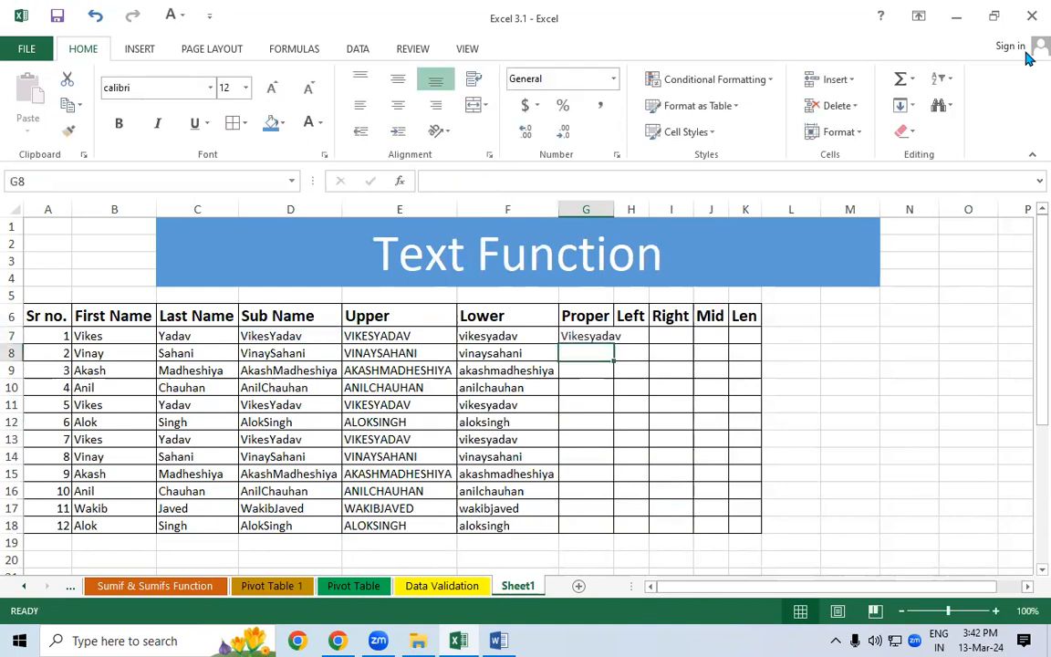
left_click(604, 338)
double_click(614, 344)
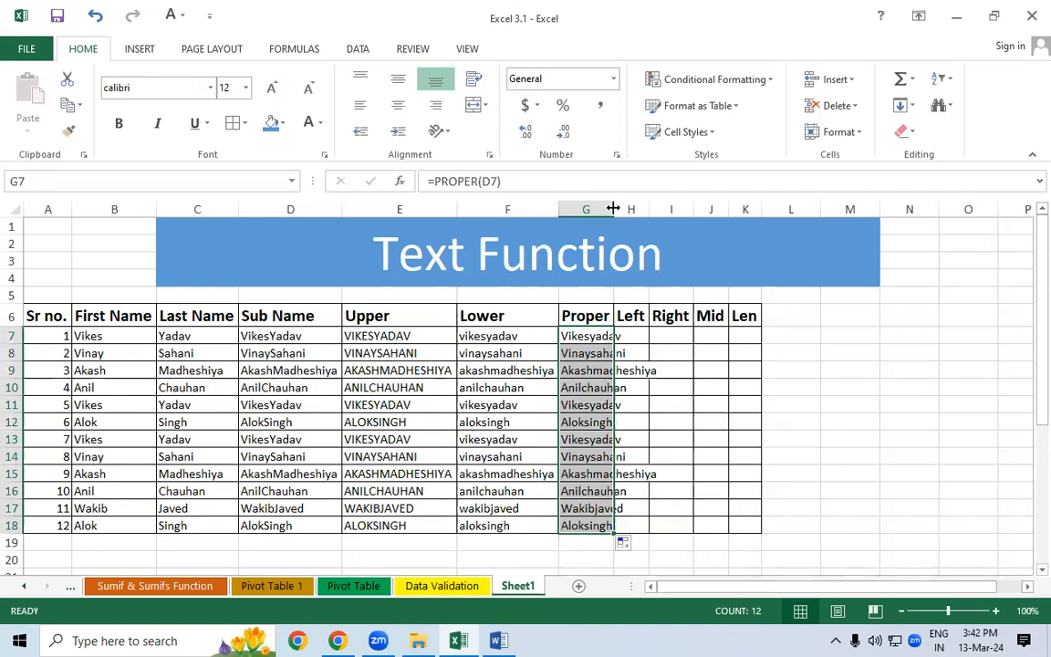
double_click(613, 209)
left_click(708, 383)
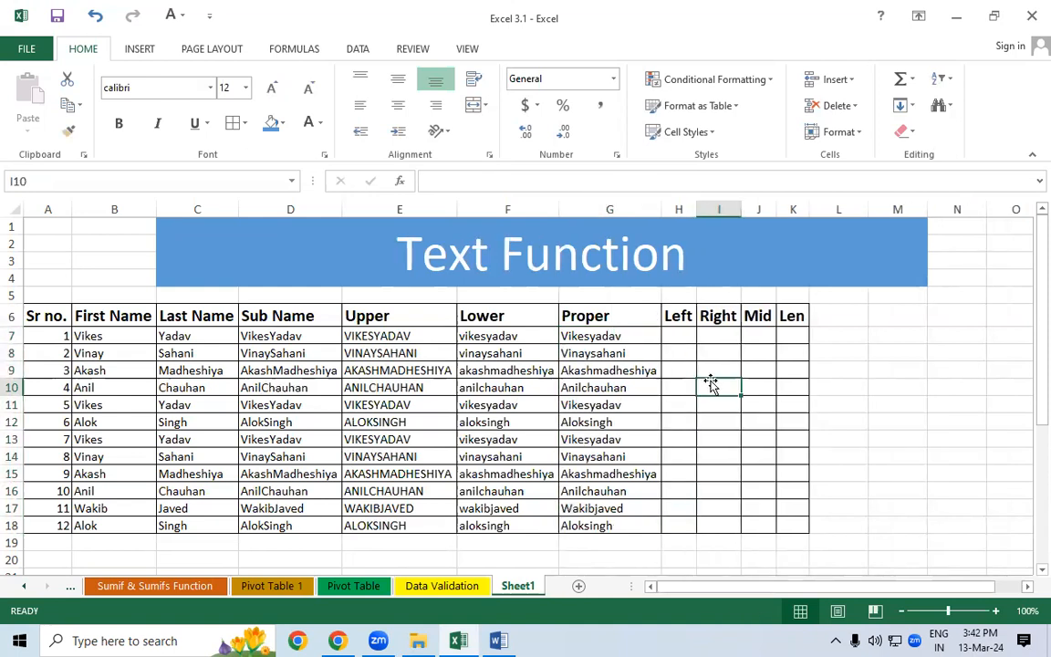
left_click_drag(46, 316, 595, 525)
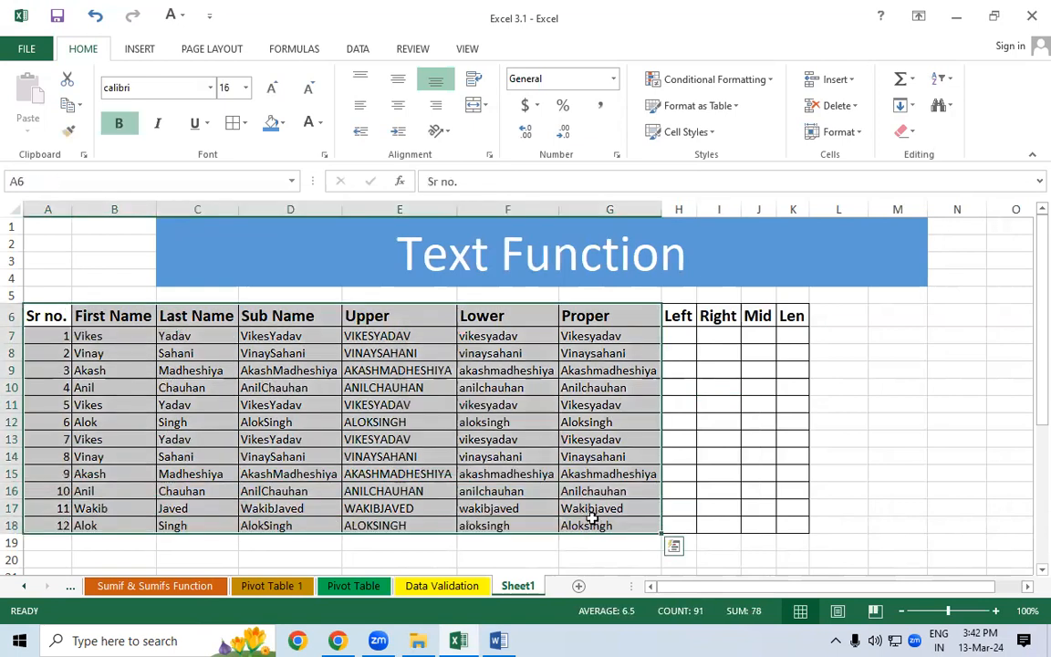
left_click(189, 370)
left_click_drag(50, 314, 76, 445)
left_click_drag(96, 336, 114, 509)
left_click_drag(196, 316, 197, 462)
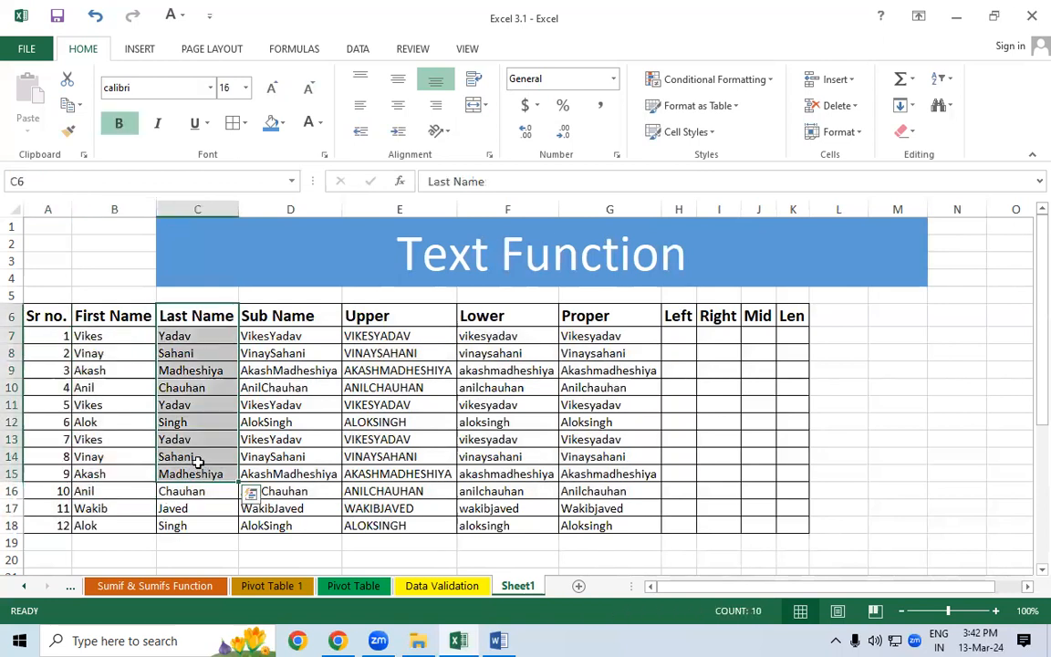
left_click(287, 334)
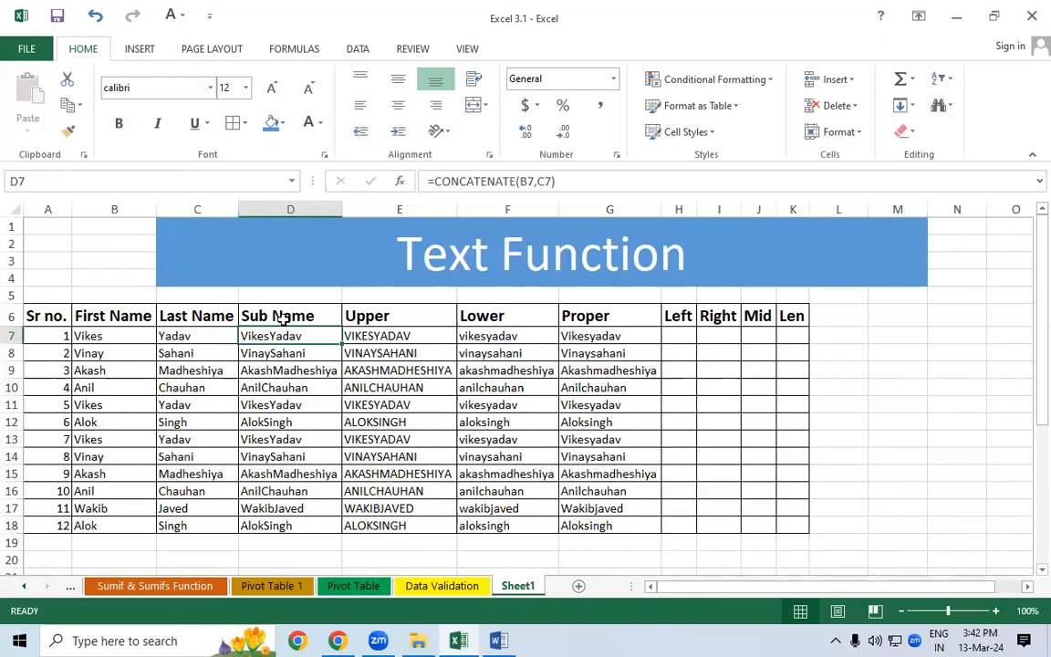
left_click_drag(398, 336, 395, 376)
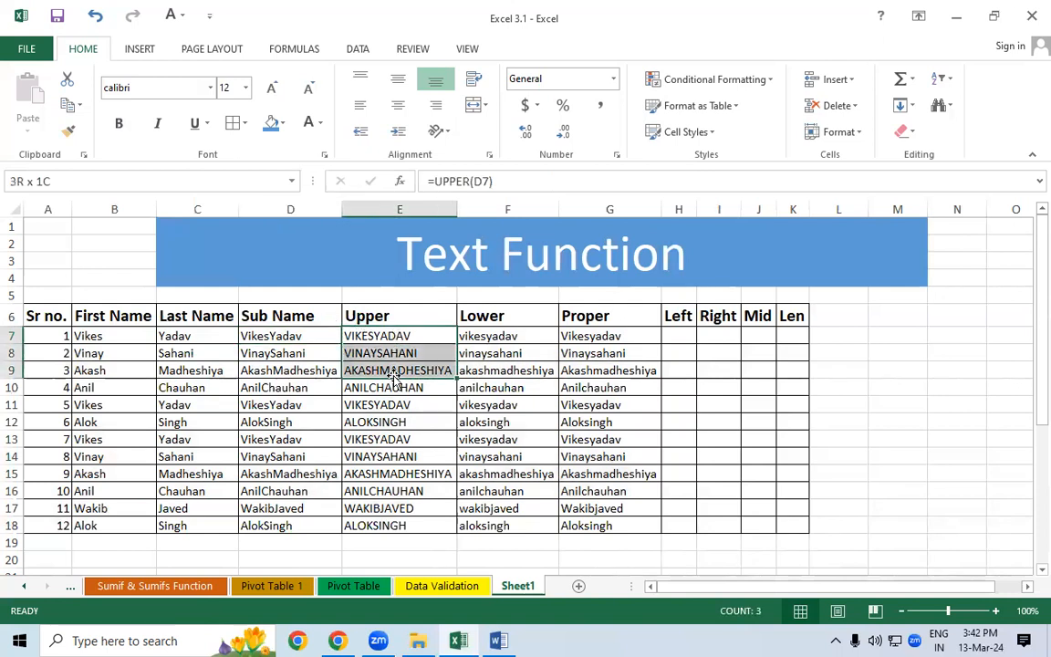
left_click(418, 339)
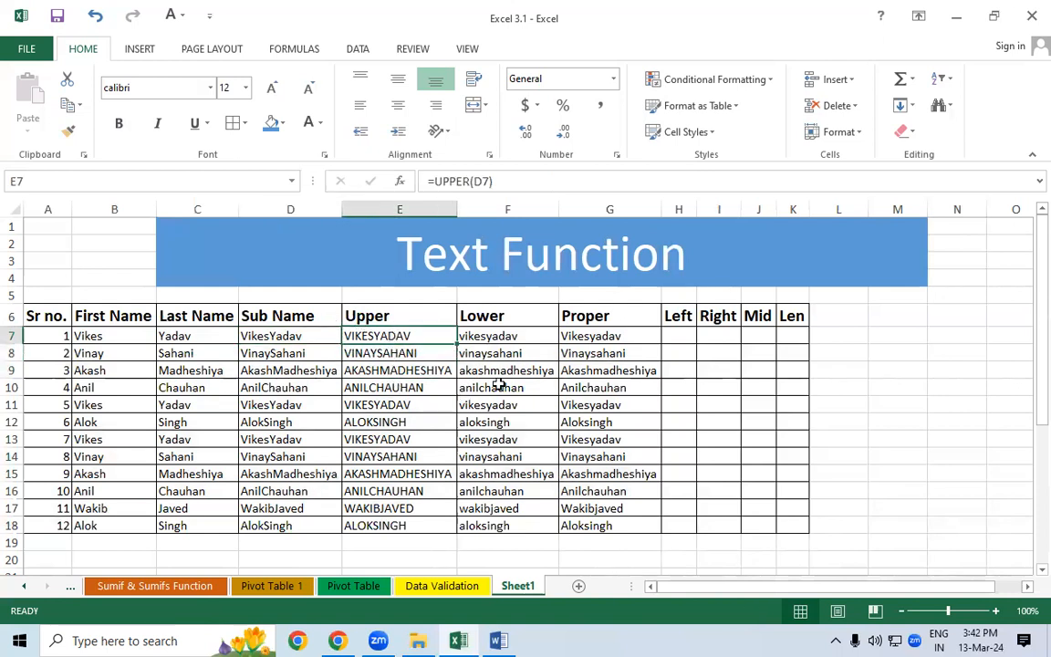
left_click(521, 336)
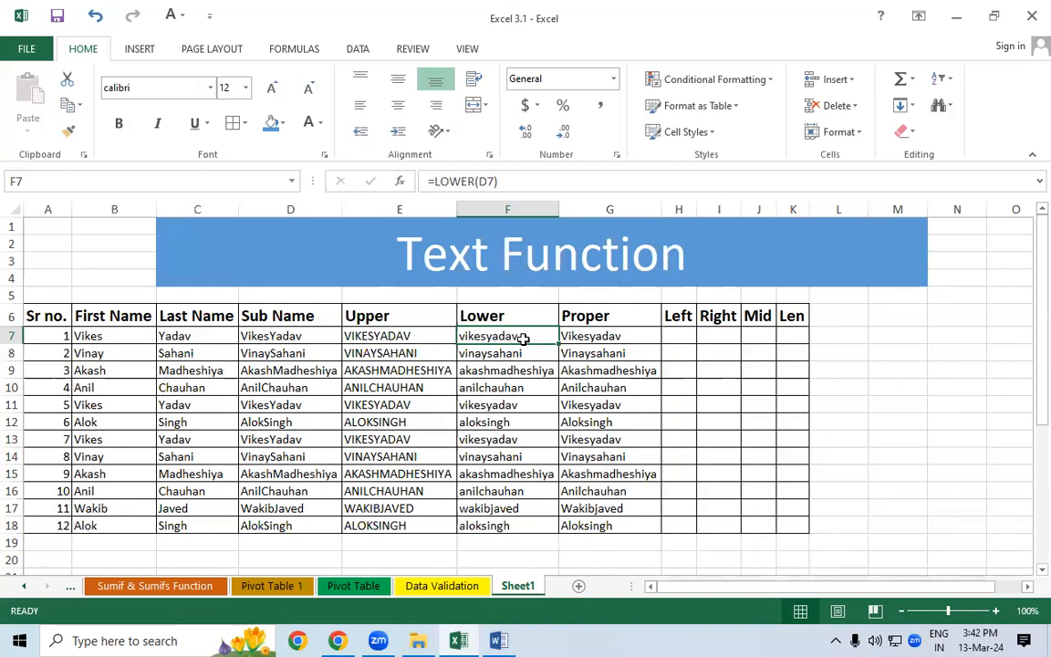
left_click(602, 335)
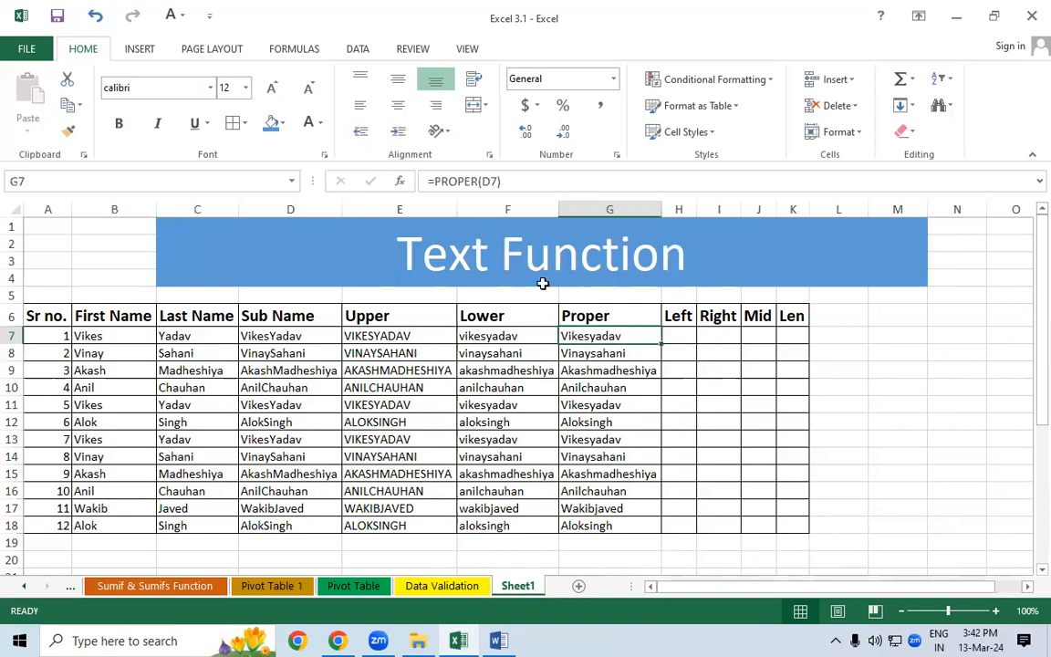
left_click(436, 180)
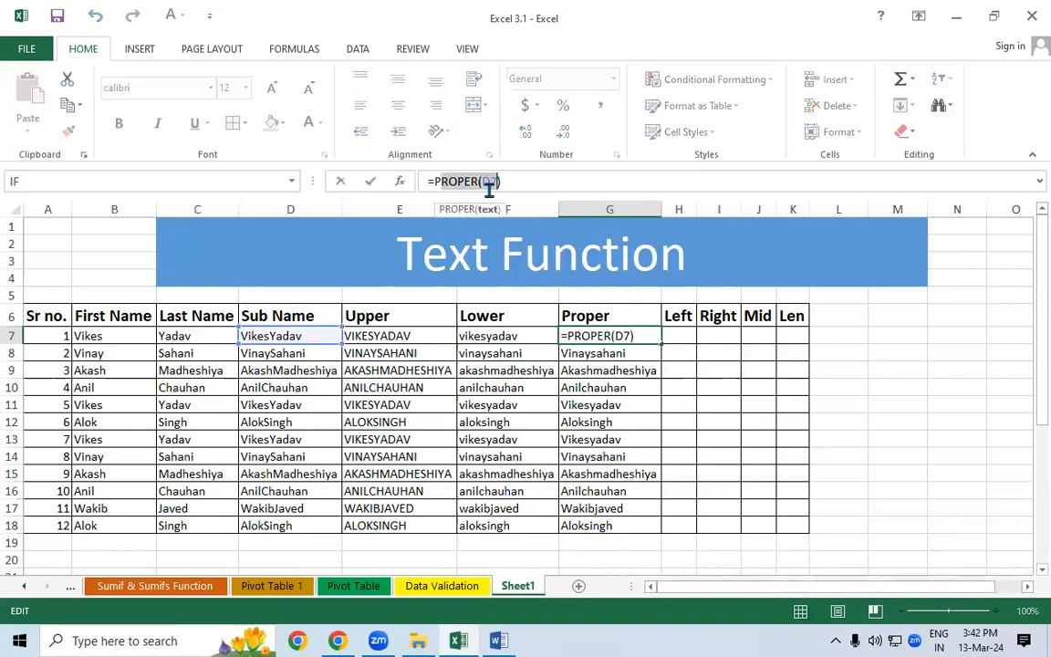
key("Escape")
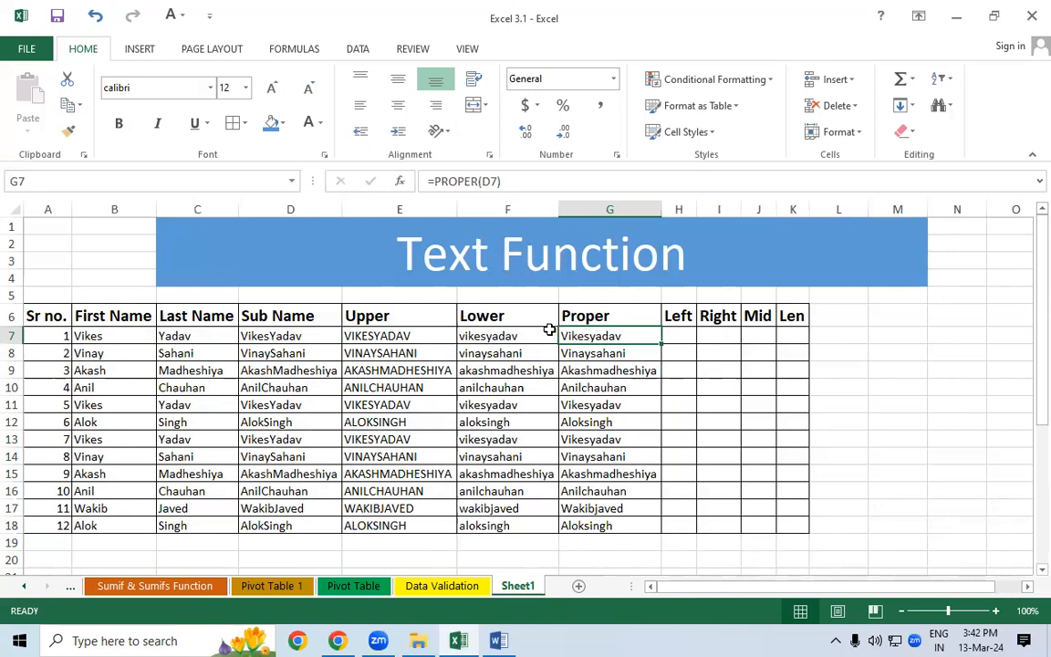
left_click_drag(274, 336, 265, 426)
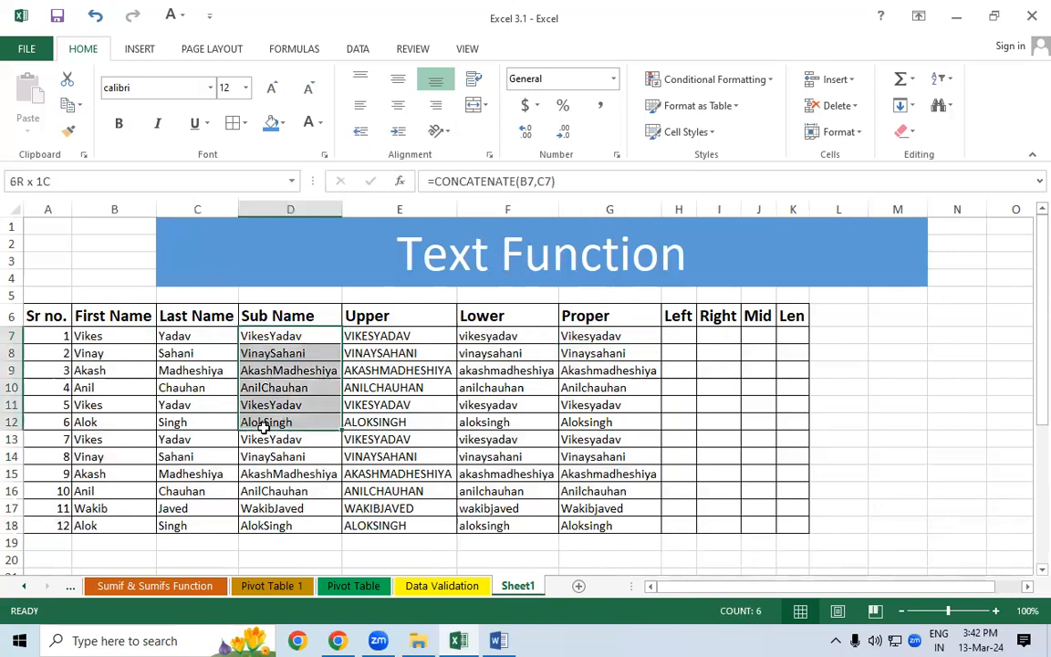
left_click(683, 341)
left_click_drag(683, 341, 669, 527)
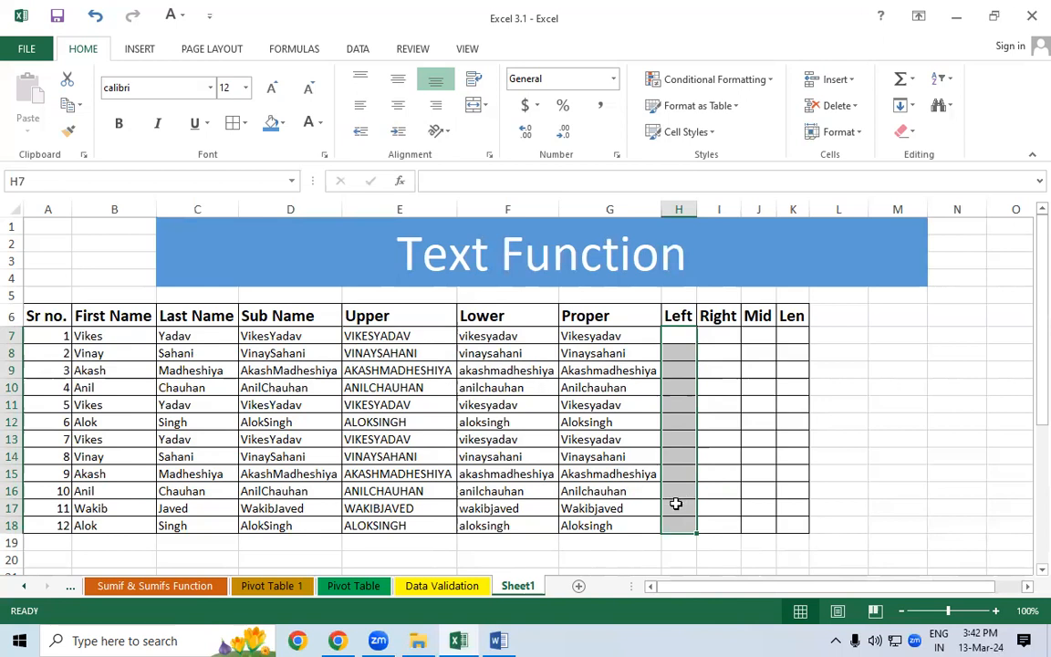
left_click_drag(725, 336, 722, 450)
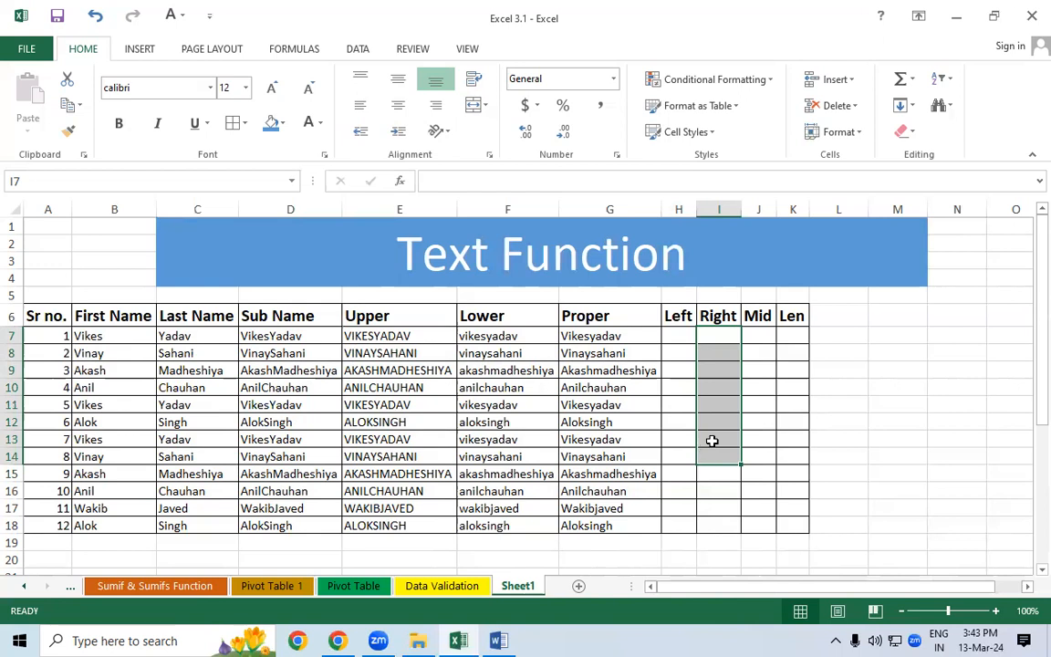
left_click(733, 419)
left_click_drag(672, 336, 706, 526)
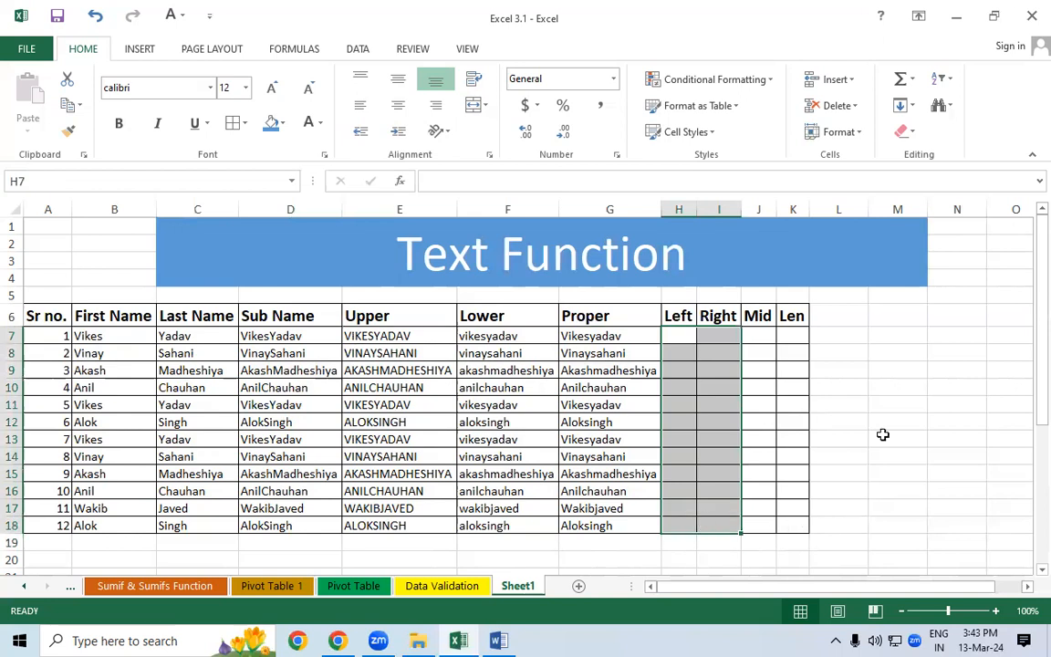
left_click(884, 404)
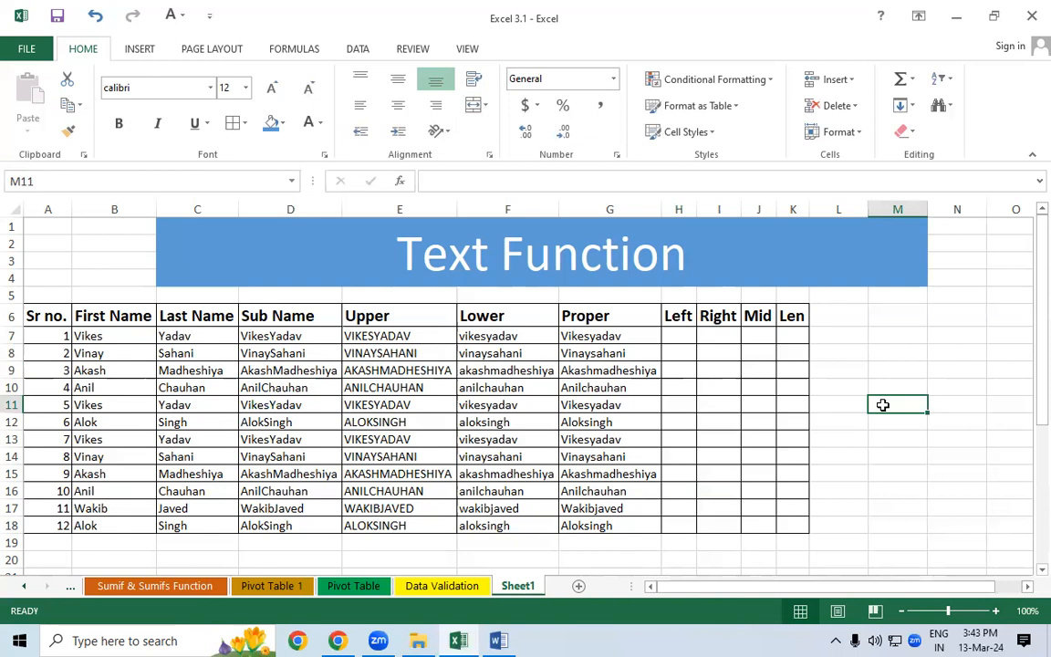
left_click_drag(678, 316, 706, 446)
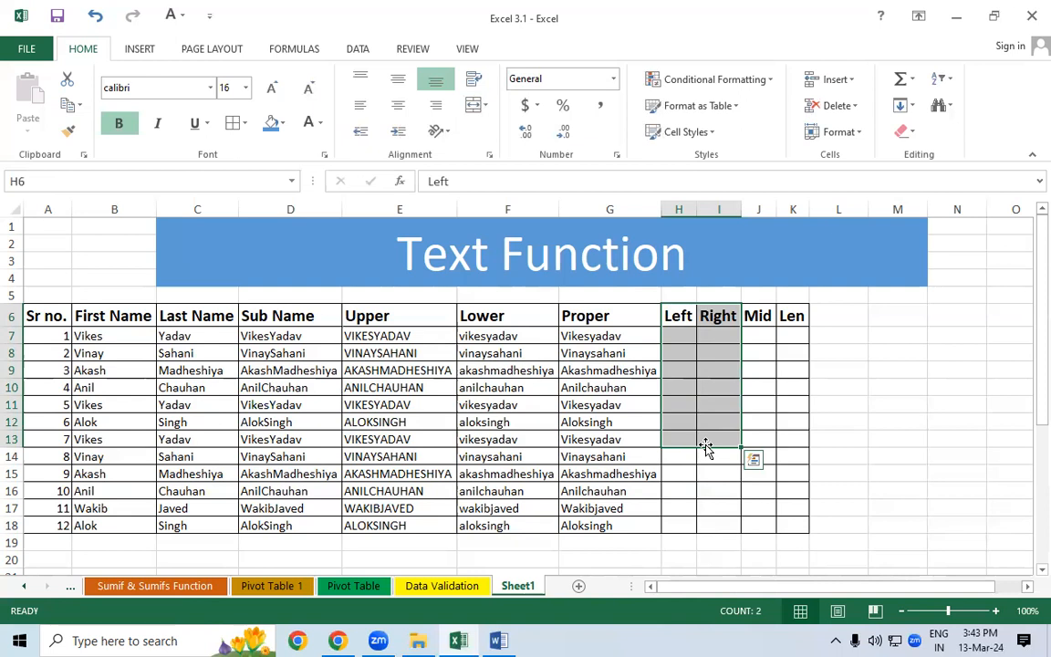
- Begin =LEFT(D7, in cell H7, leaving the character count still to enter
left_click(683, 334)
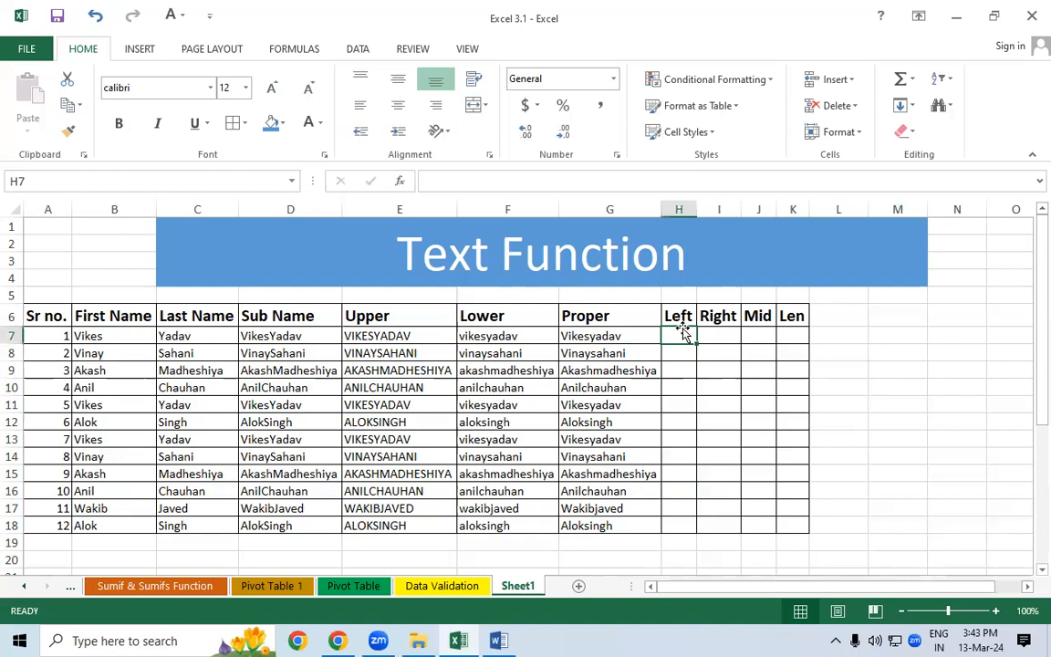
type("=")
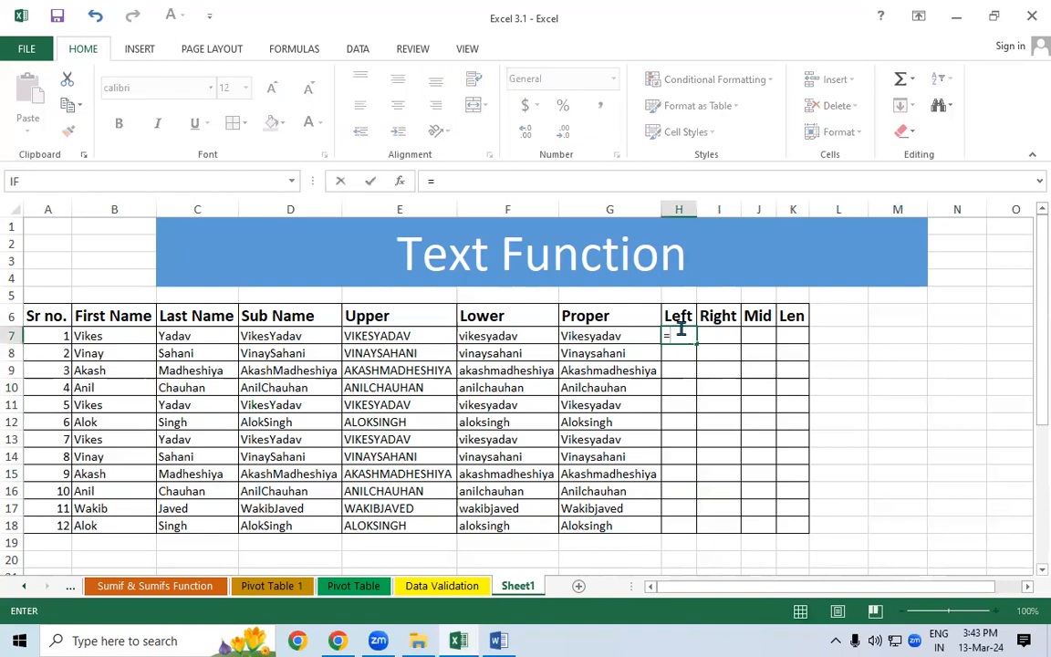
type("left")
key("Tab")
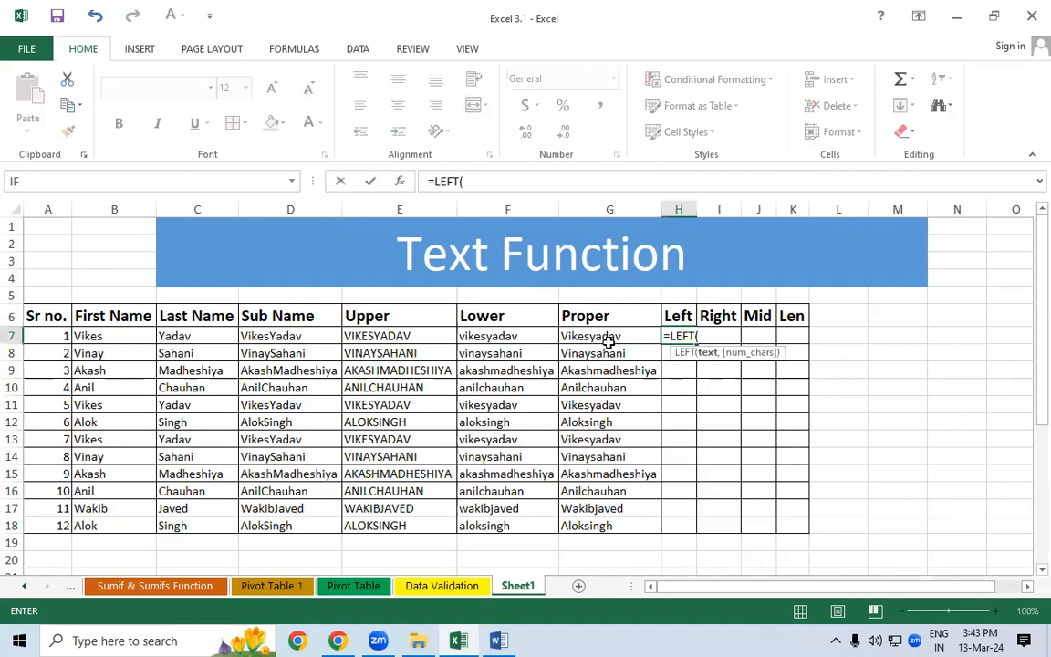
left_click(308, 336)
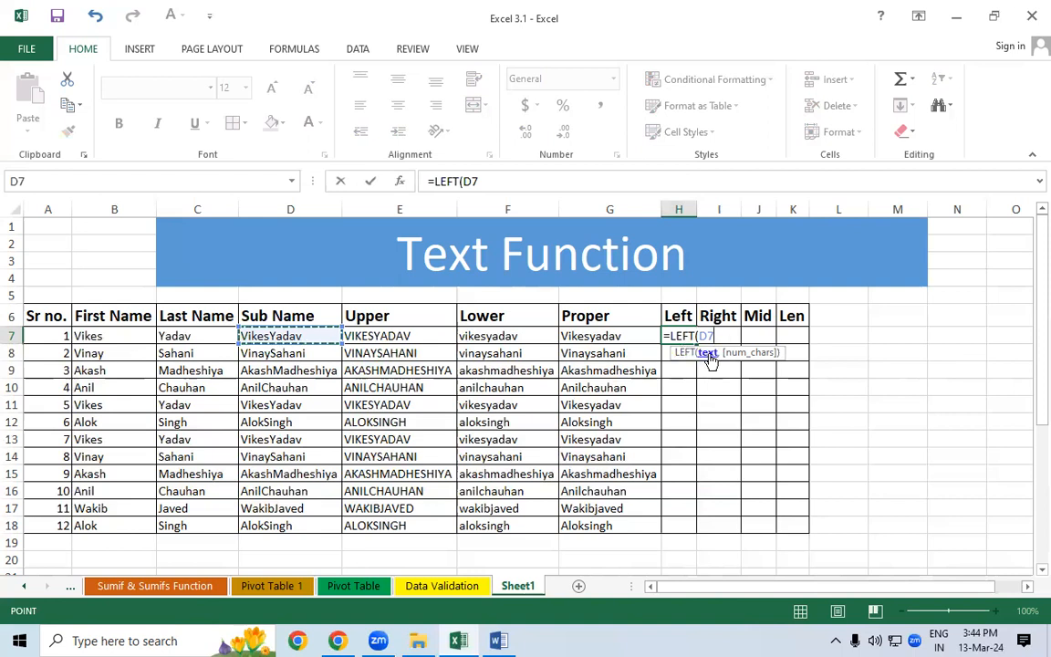
type(",4")
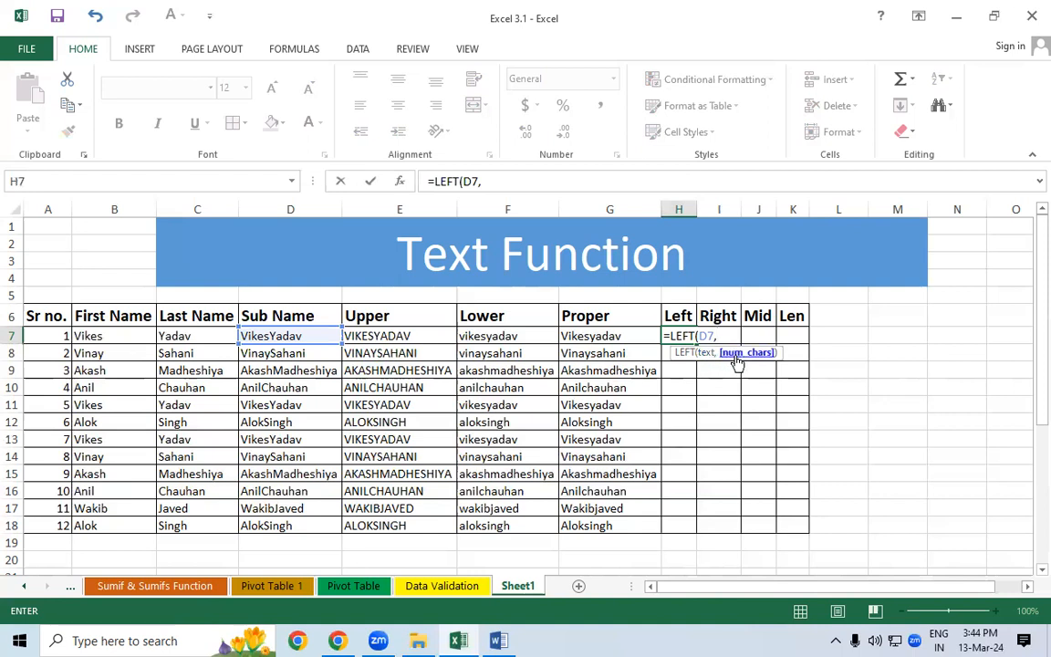
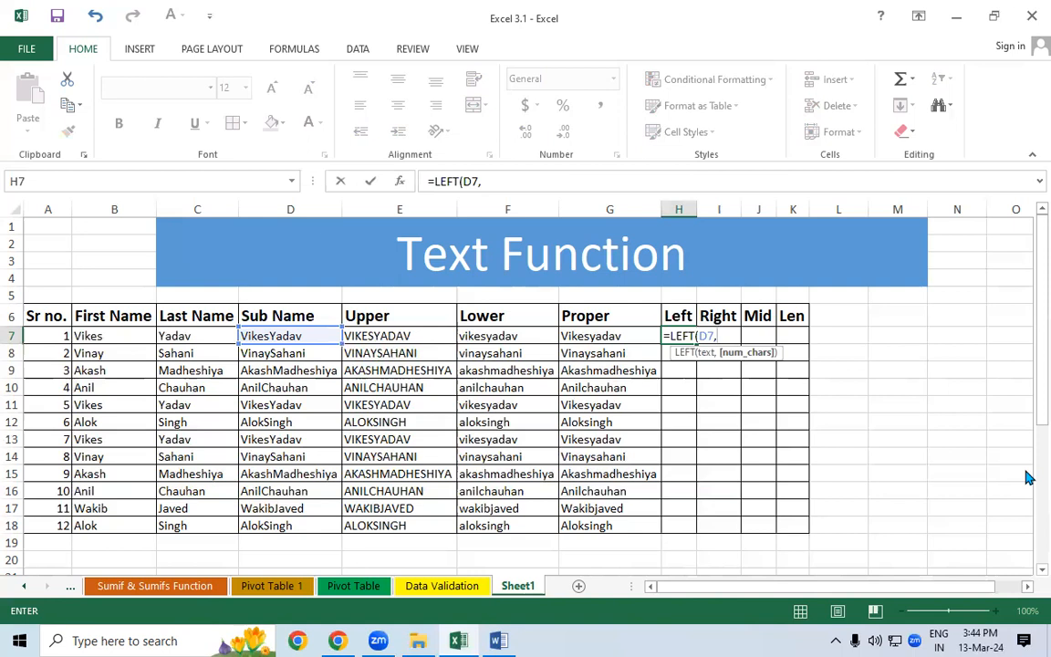
- Complete =LEFT(D7,4) in H7 and fill it down to H18
type("4)")
key("Return")
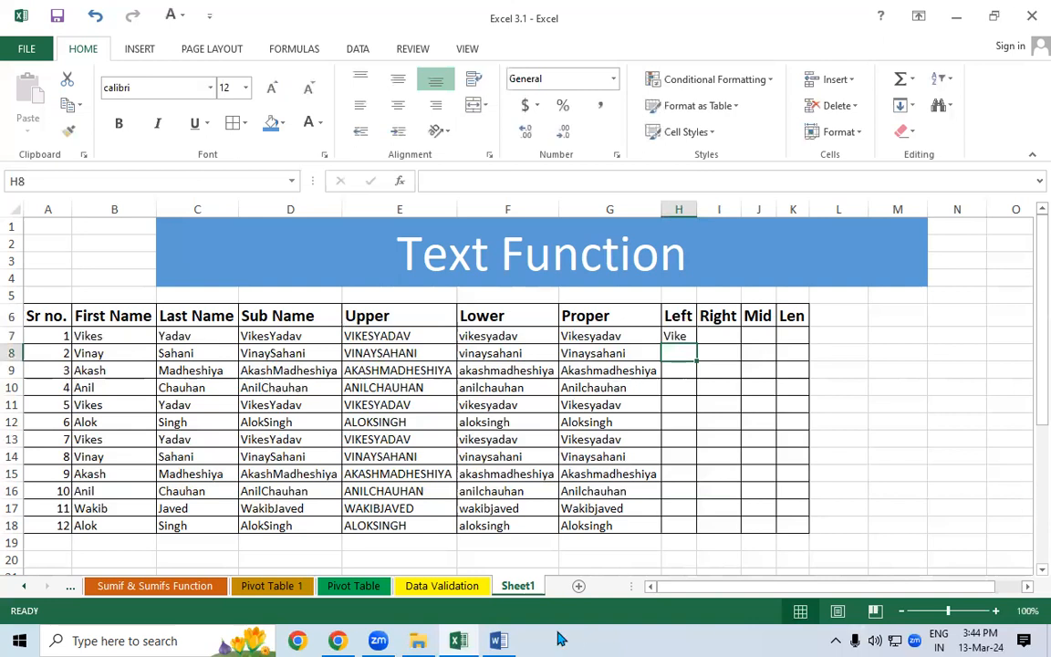
left_click(678, 335)
left_click_drag(698, 344, 693, 527)
left_click_drag(695, 212, 695, 211)
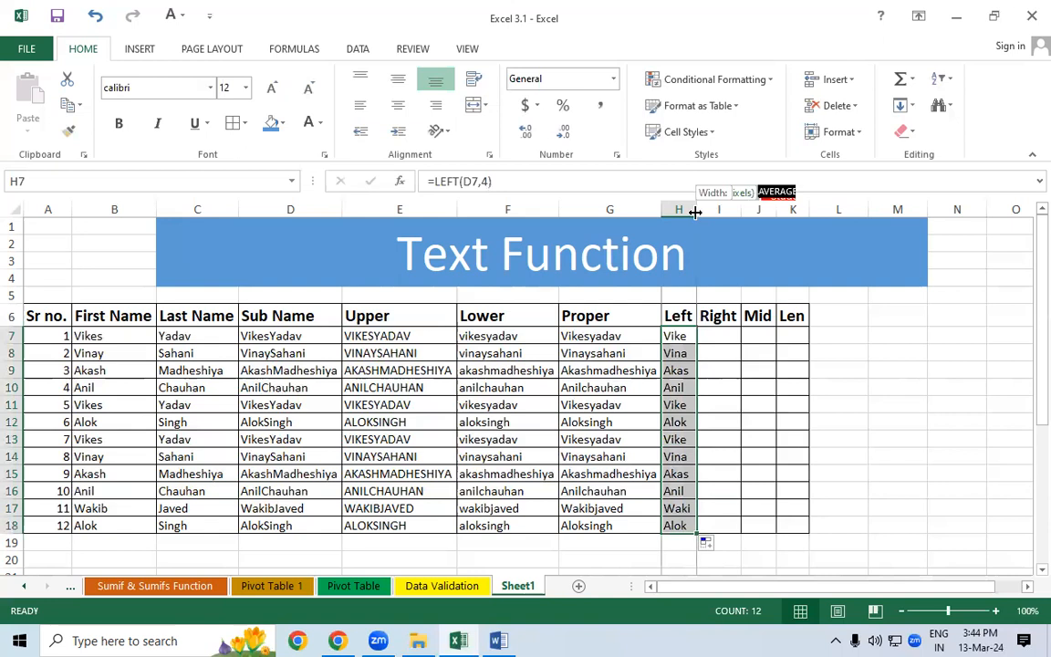
left_click(741, 422)
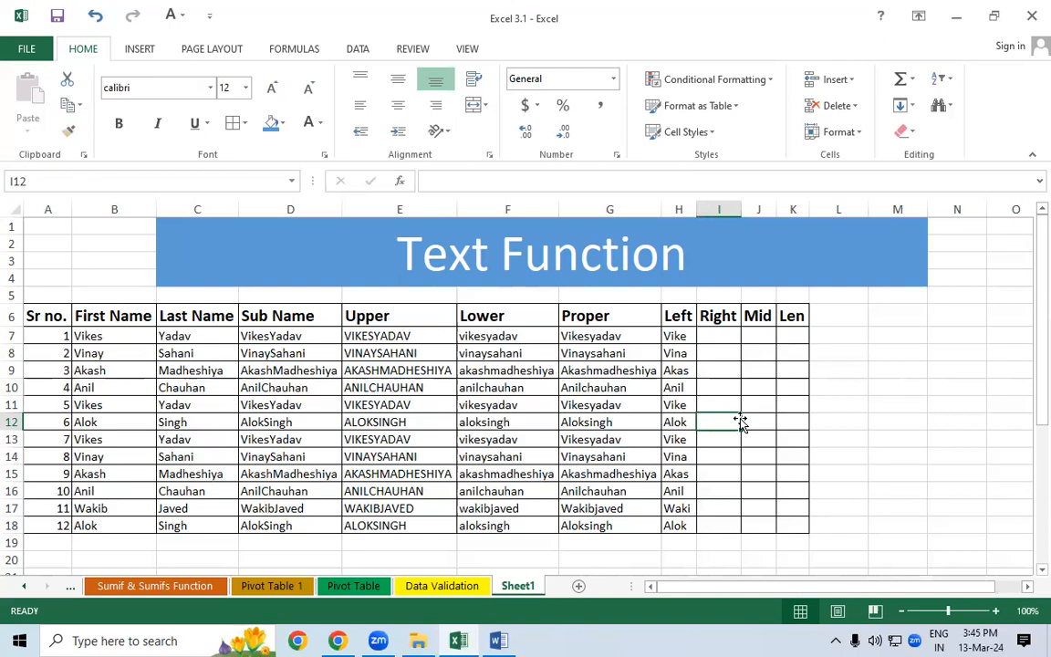
- Enter =RIGHT(D7,4) in I7 to get the last four letters of the Sub Name
left_click(716, 338)
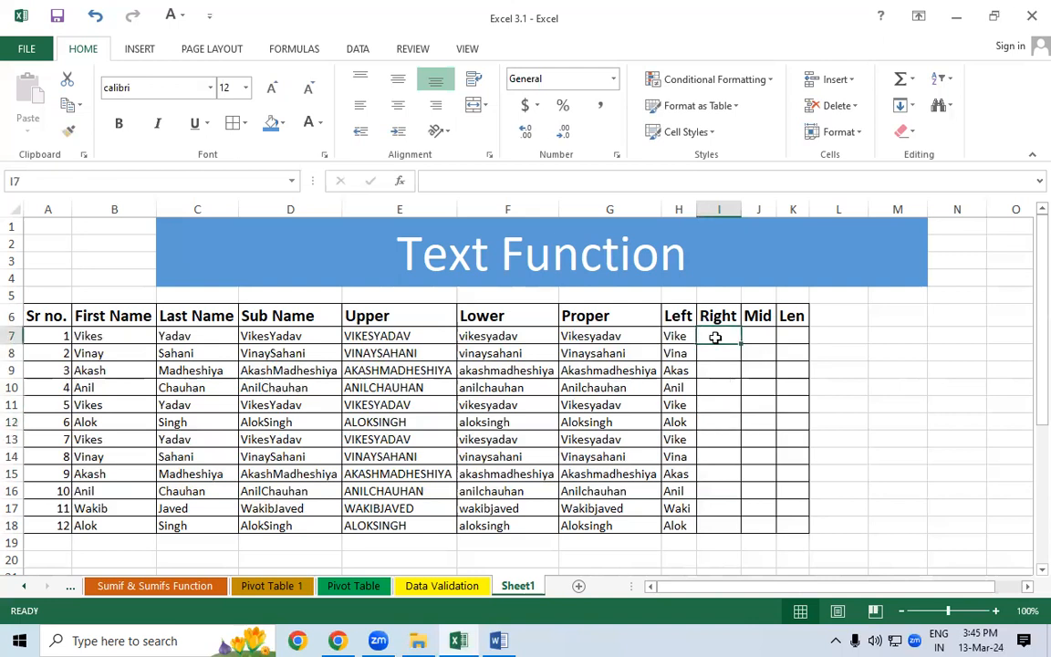
type("=r")
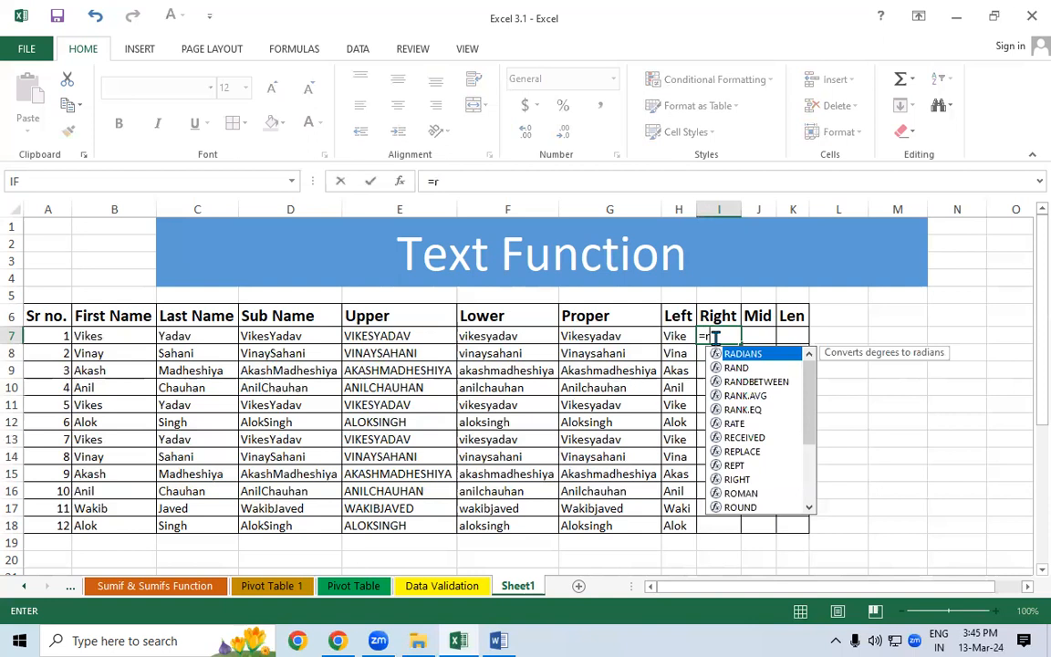
type("ig")
key("Tab")
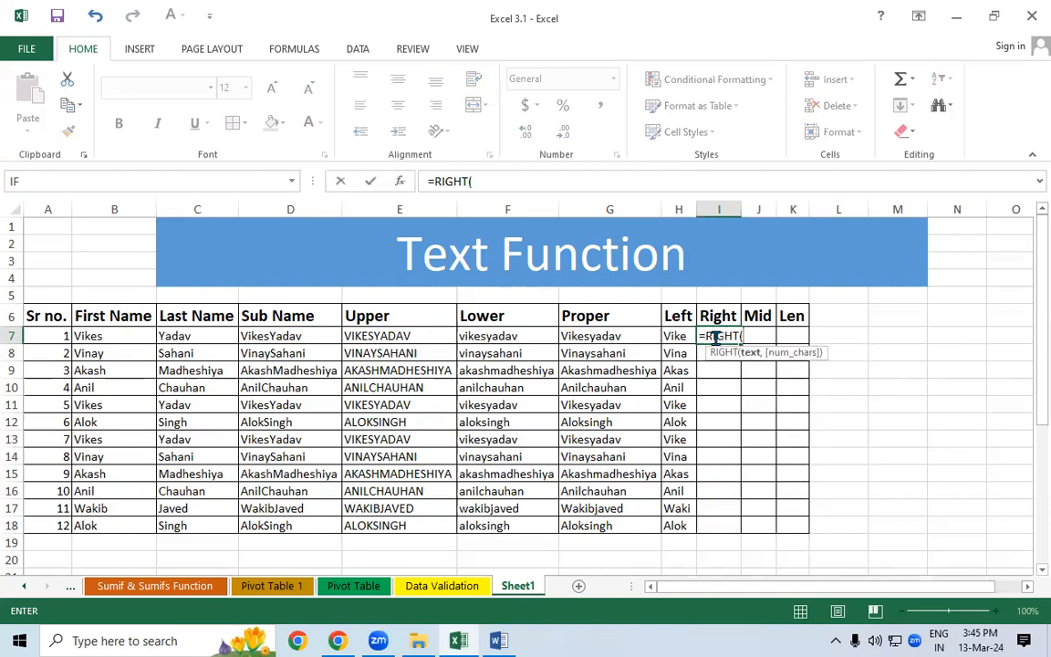
left_click(270, 337)
type(",")
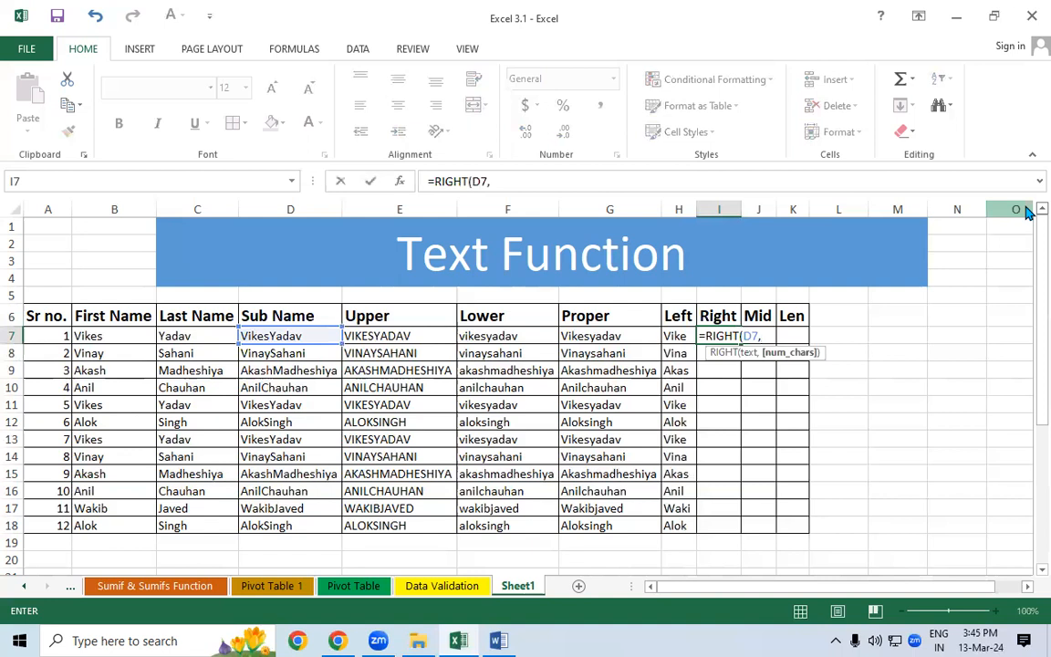
type("4)")
key("Return")
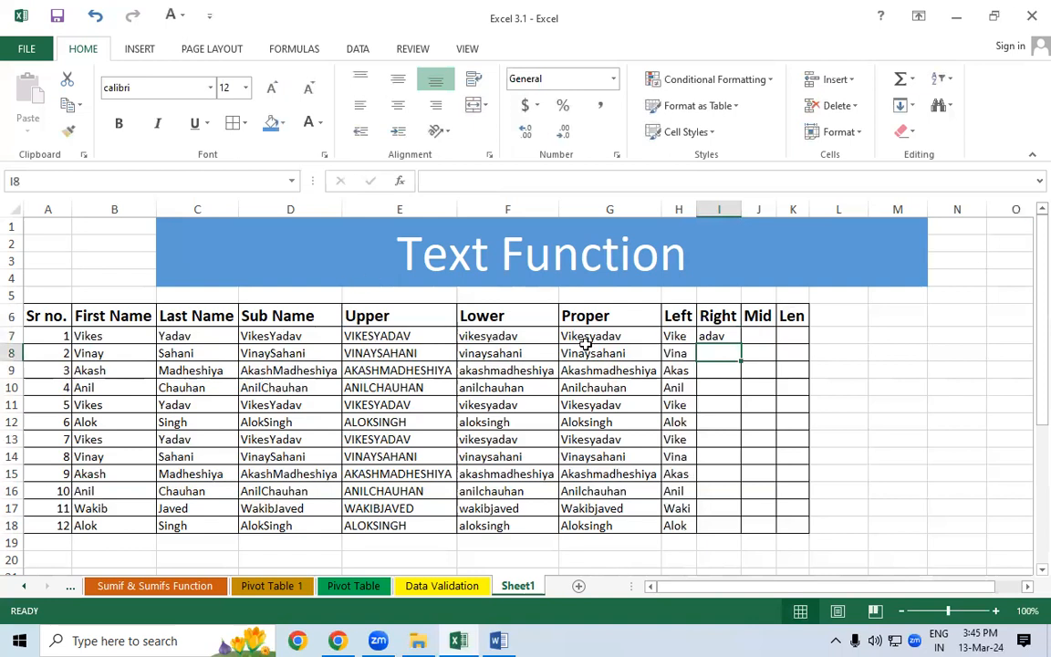
- Fill the RIGHT formula down to I18 and select the results in rows 9–16
left_click(735, 334)
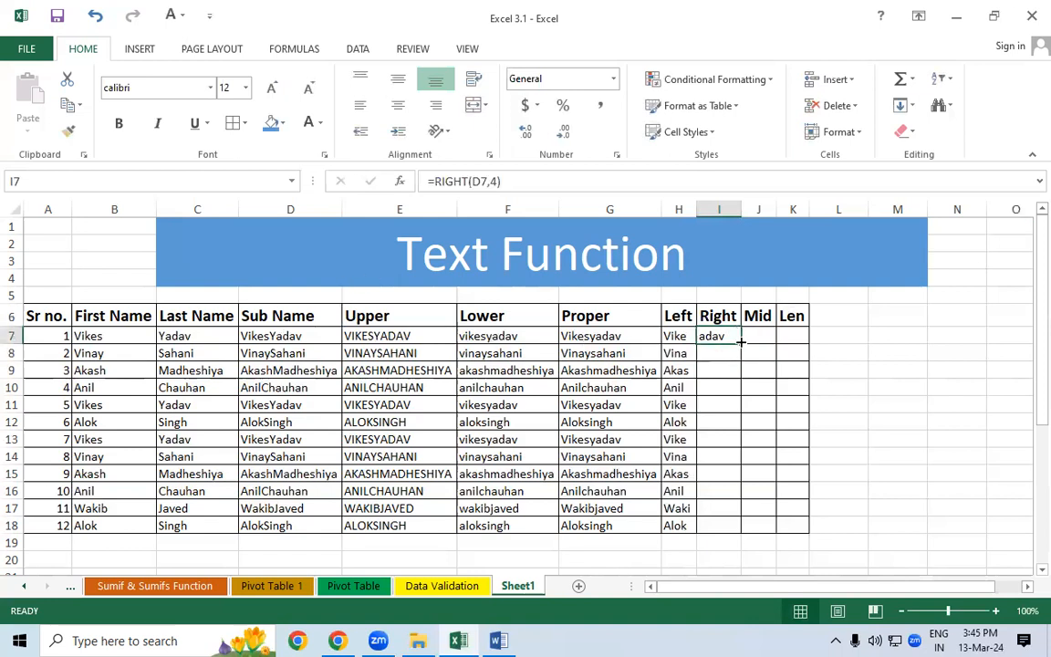
double_click(742, 344)
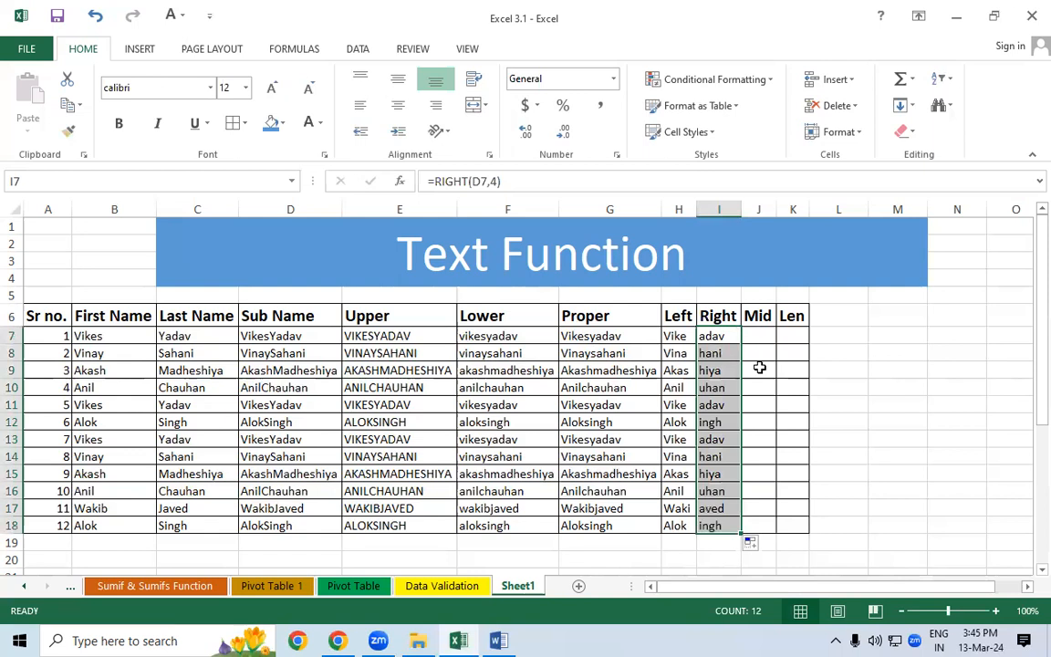
left_click(763, 369)
left_click_drag(718, 370, 710, 493)
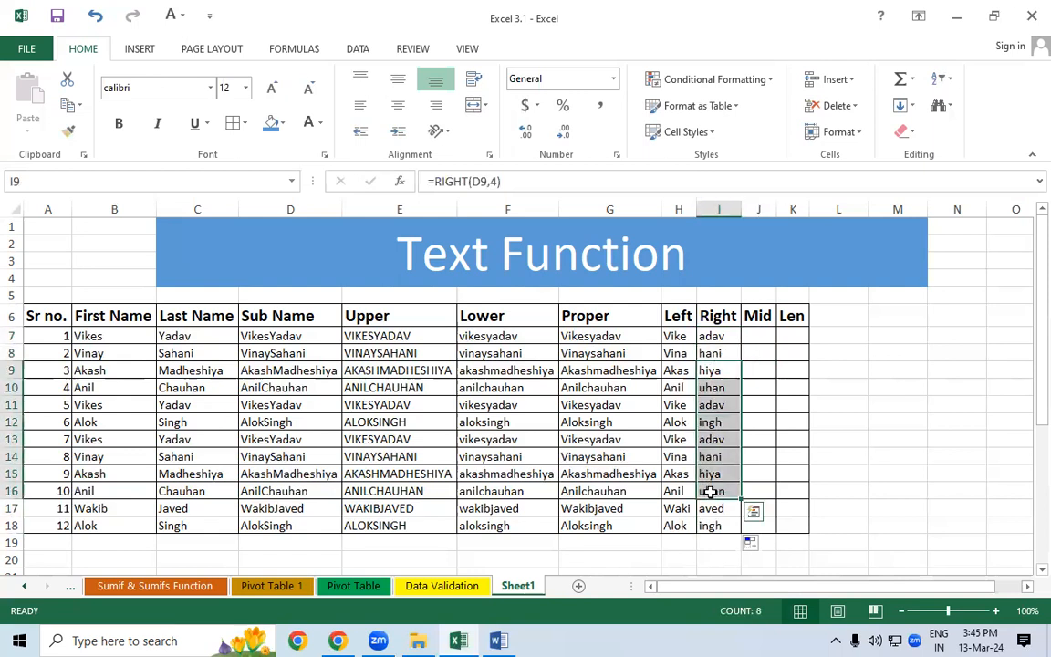
scroll(721, 486, "down", 3)
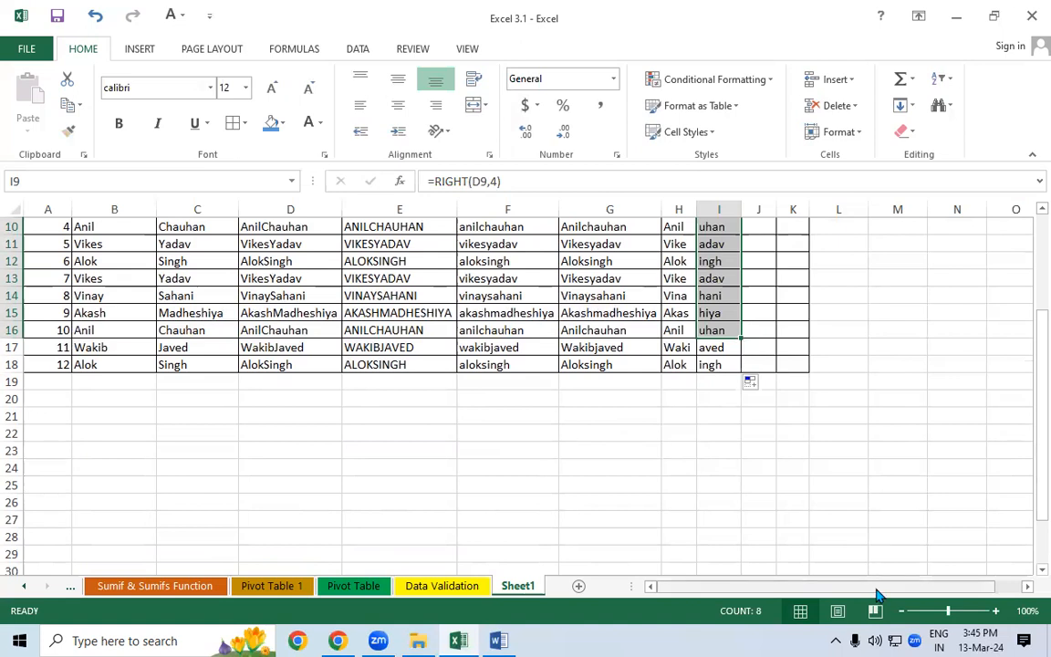
left_click_drag(876, 595, 974, 593)
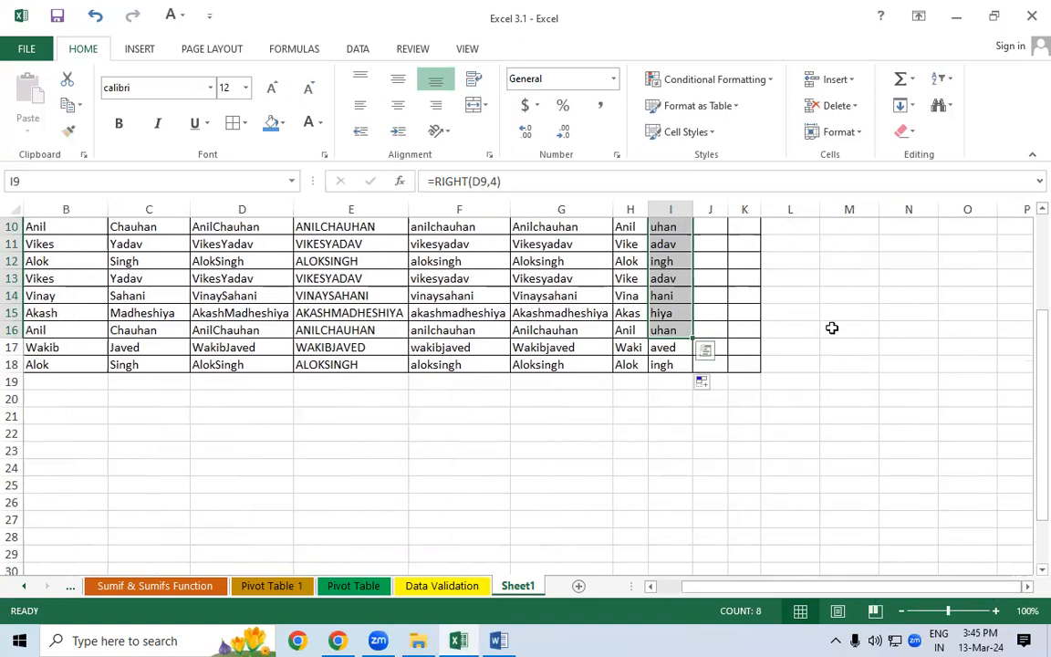
left_click(833, 329)
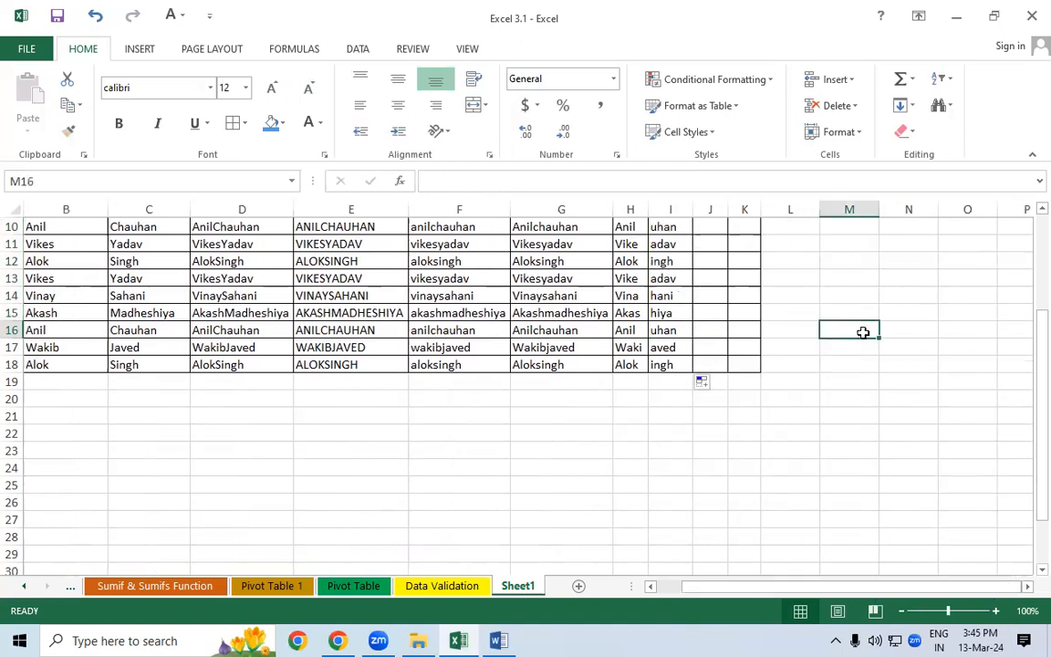
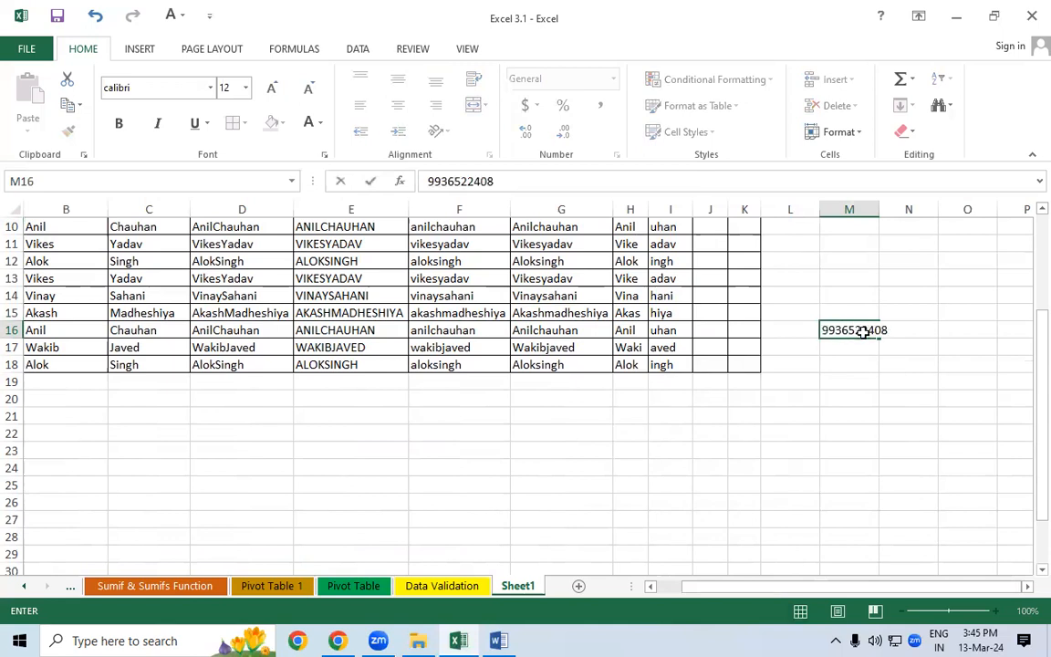
- Enter two ten-digit phone numbers in M16 and M17 and extend the series to M24
key("Return")
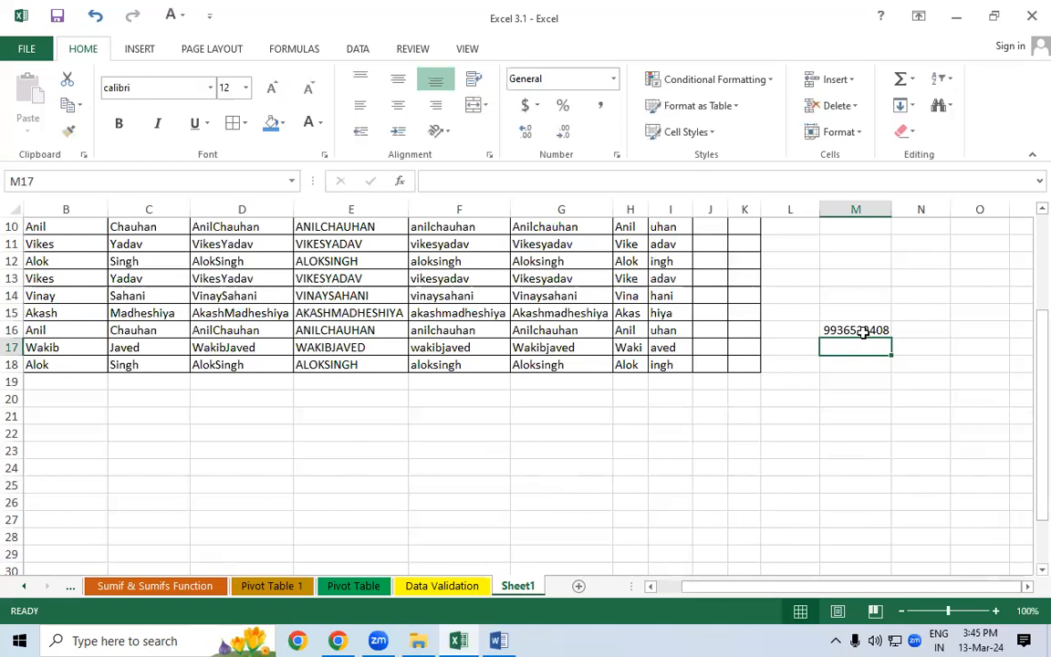
key("Return")
left_click_drag(857, 331, 884, 474)
left_click(932, 383)
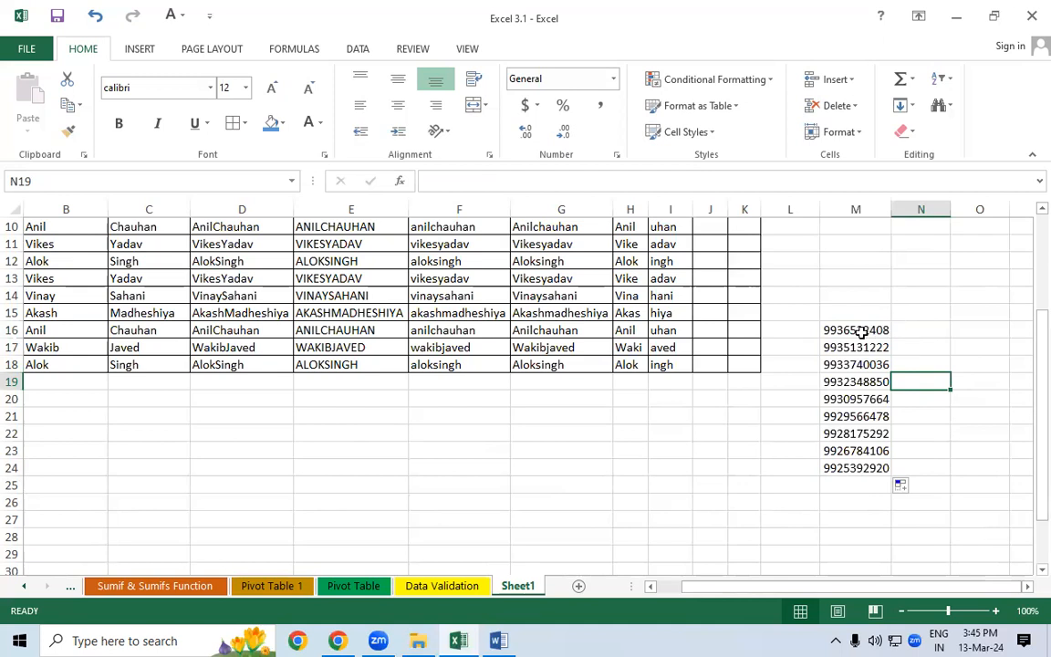
left_click(908, 329)
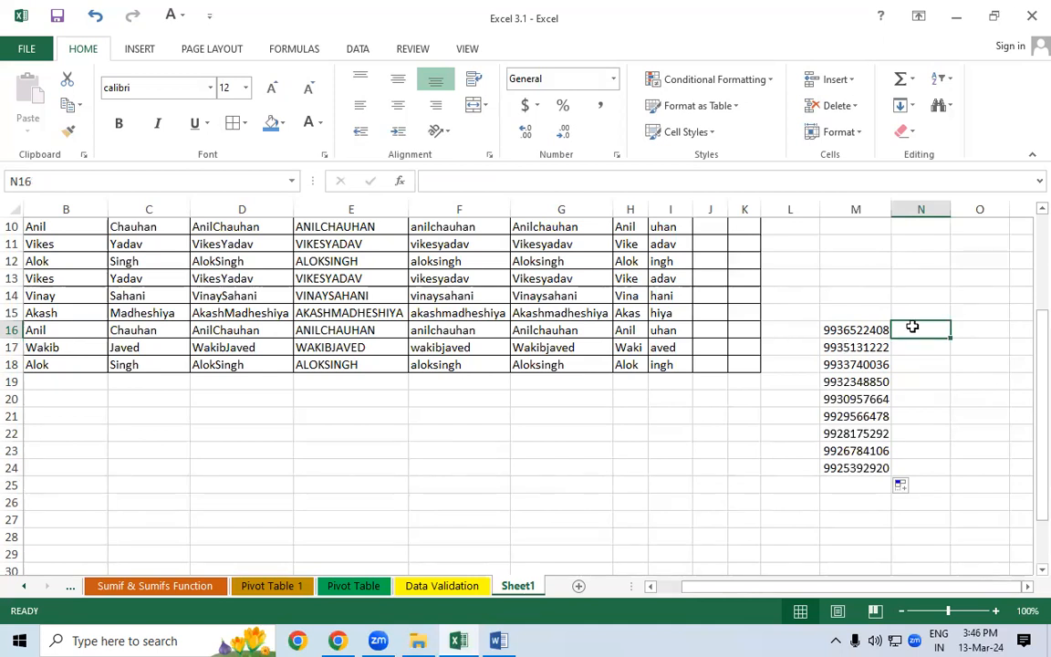
- Enter ="******"&RIGHT(M16,4) in N16 to mask the phone number
type("=")
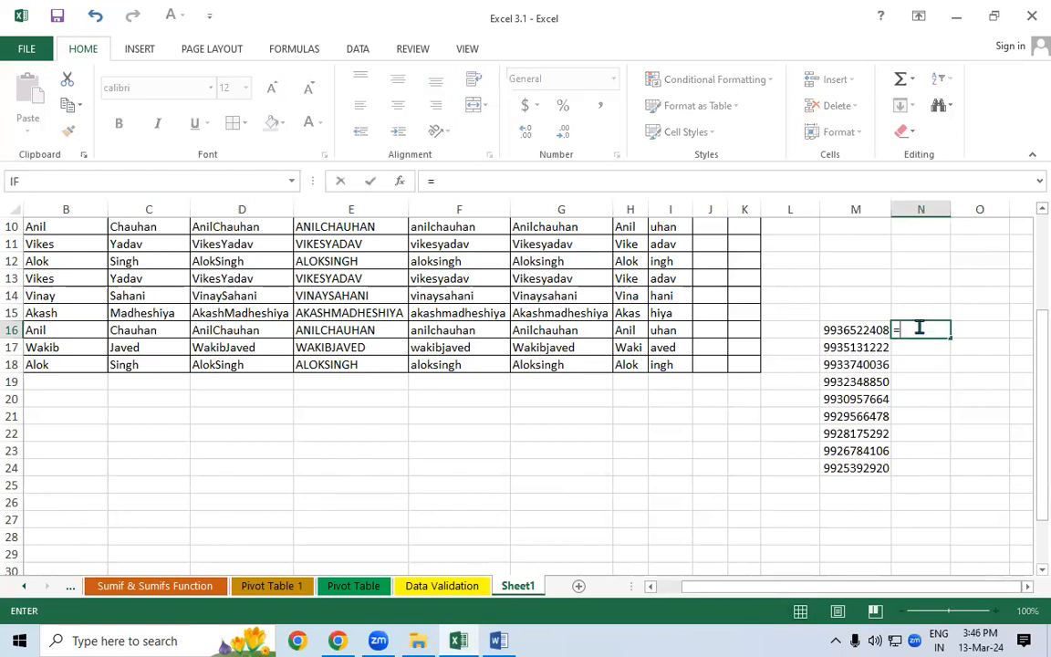
type("\"******\"")
type("&")
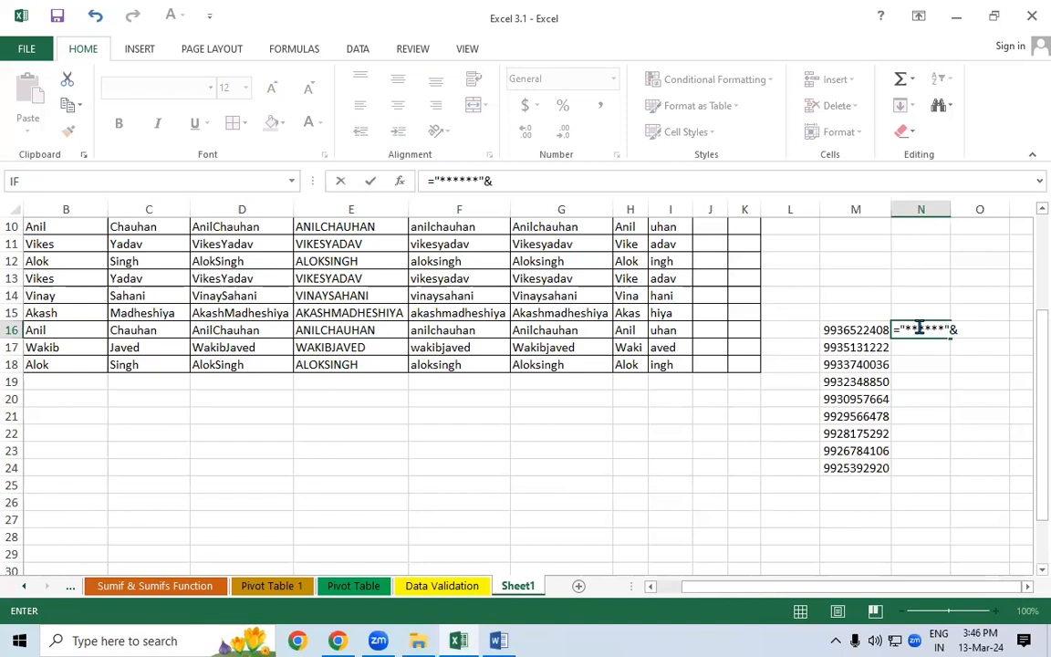
type("ri")
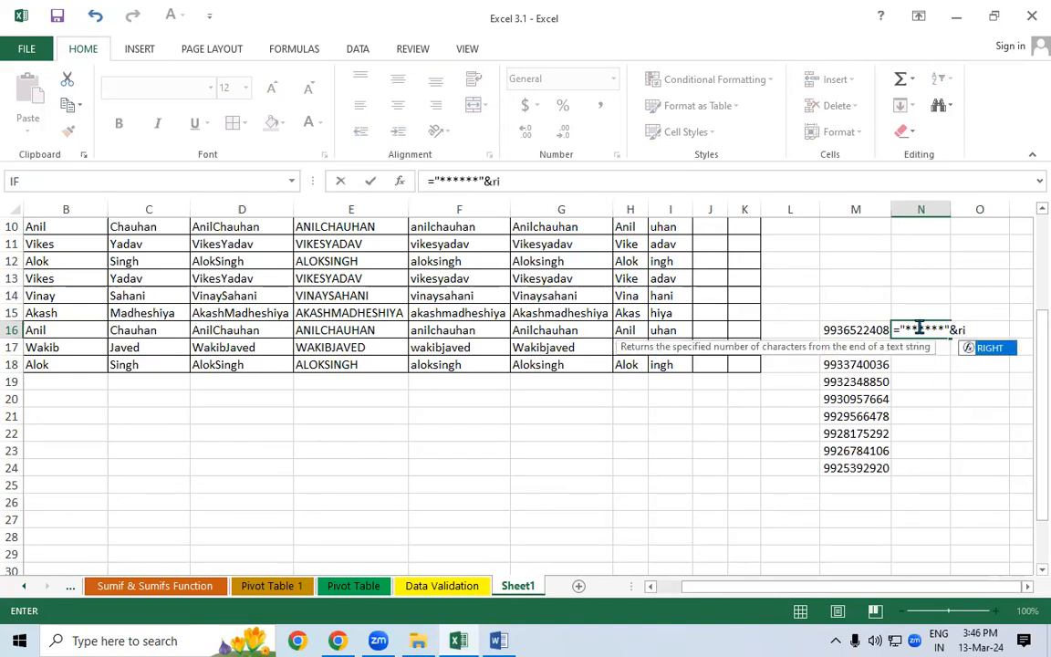
key("Tab")
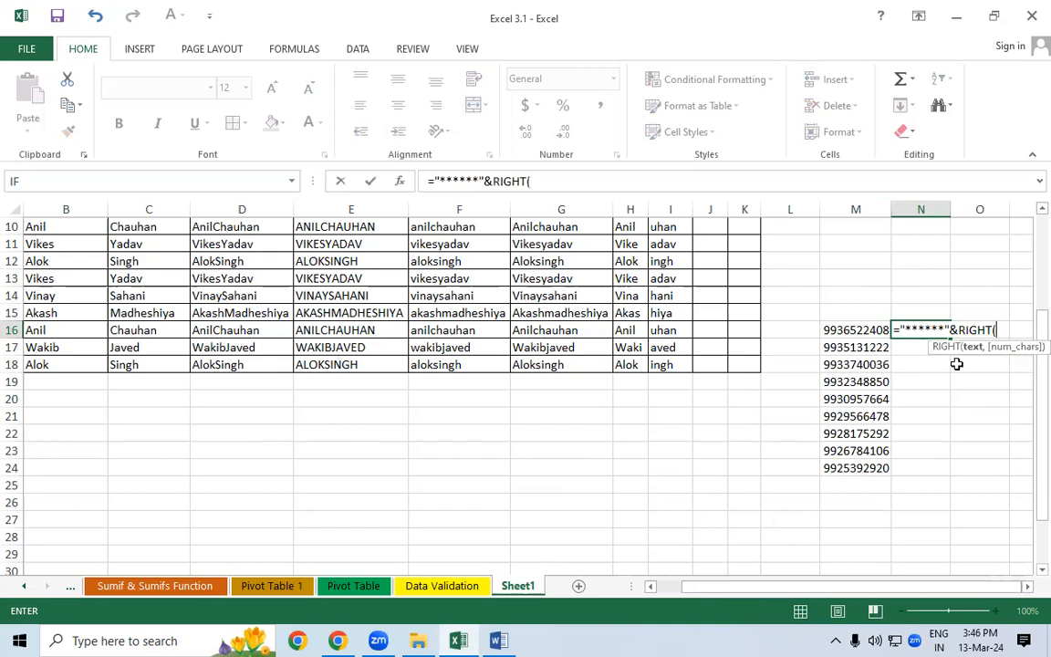
left_click(865, 330)
type(",")
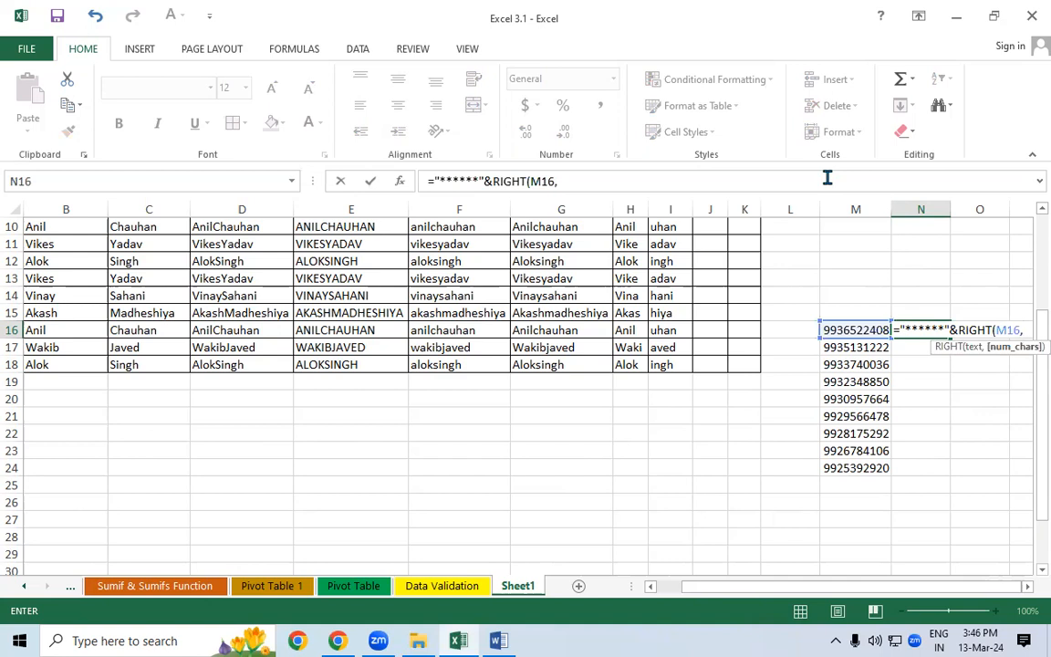
type("4)")
key("Return")
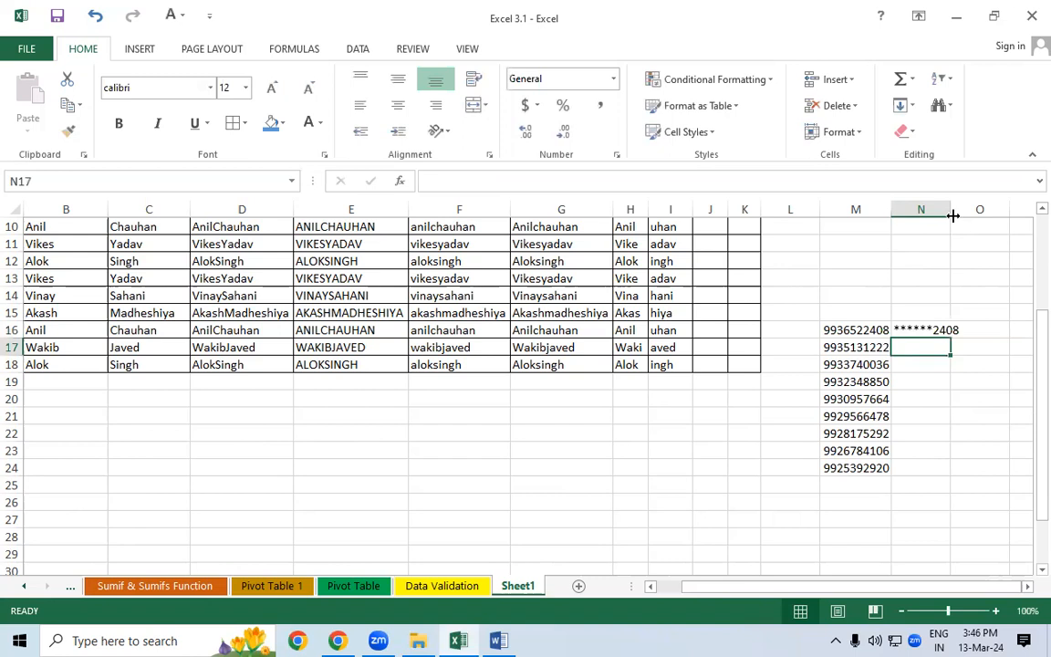
- Widen column N and fill the masking formula down to N24
double_click(951, 210)
left_click(934, 330)
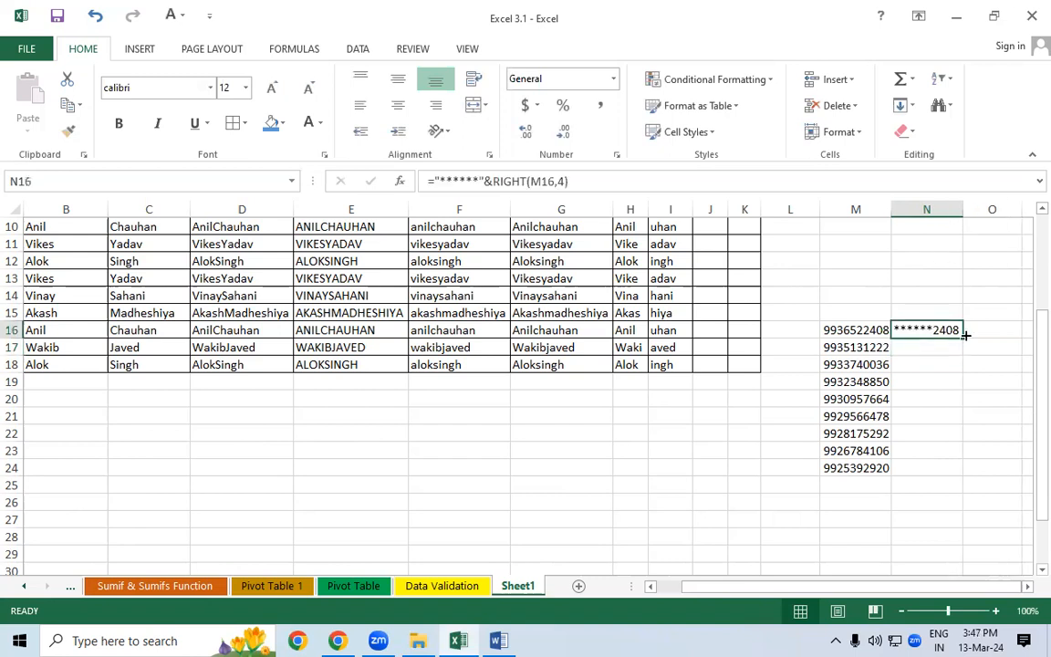
double_click(964, 337)
left_click(966, 281)
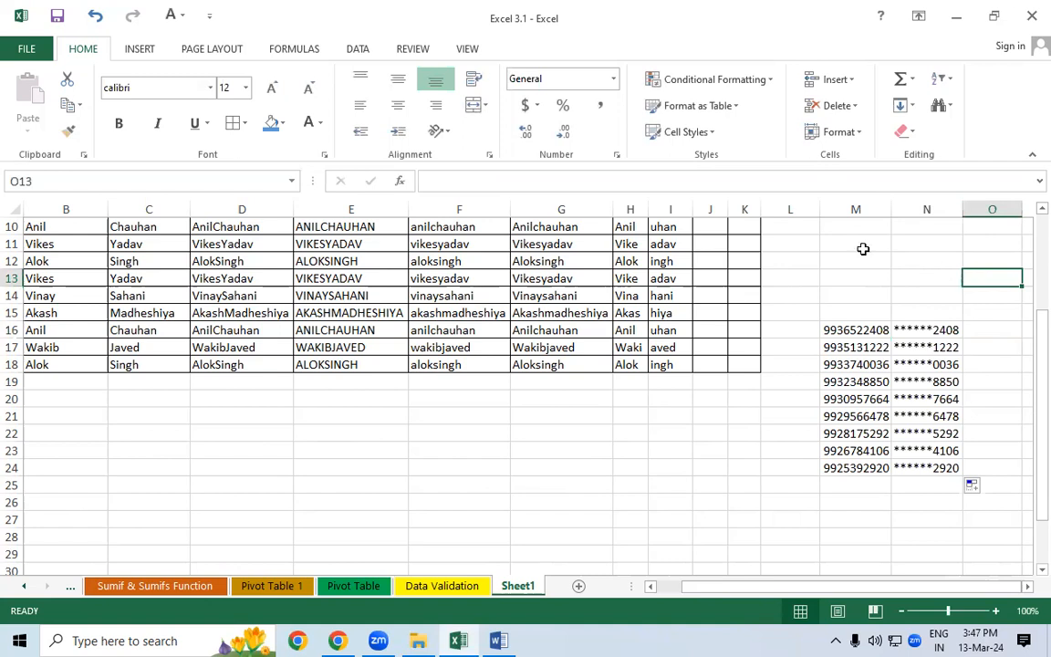
left_click_drag(899, 330, 871, 429)
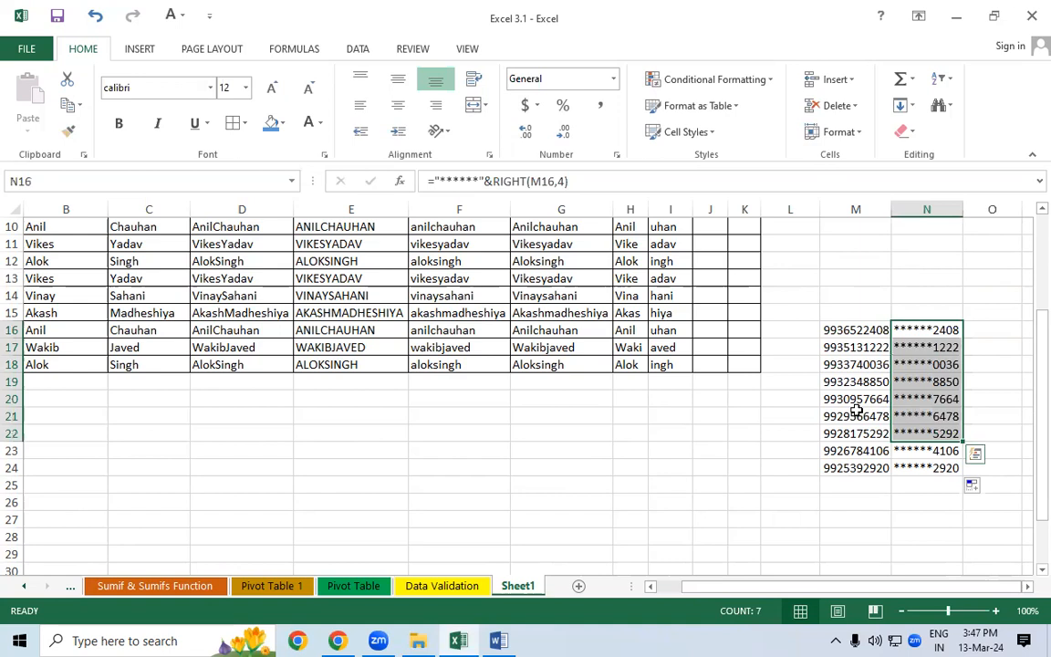
left_click(847, 308)
left_click_drag(890, 212, 864, 210)
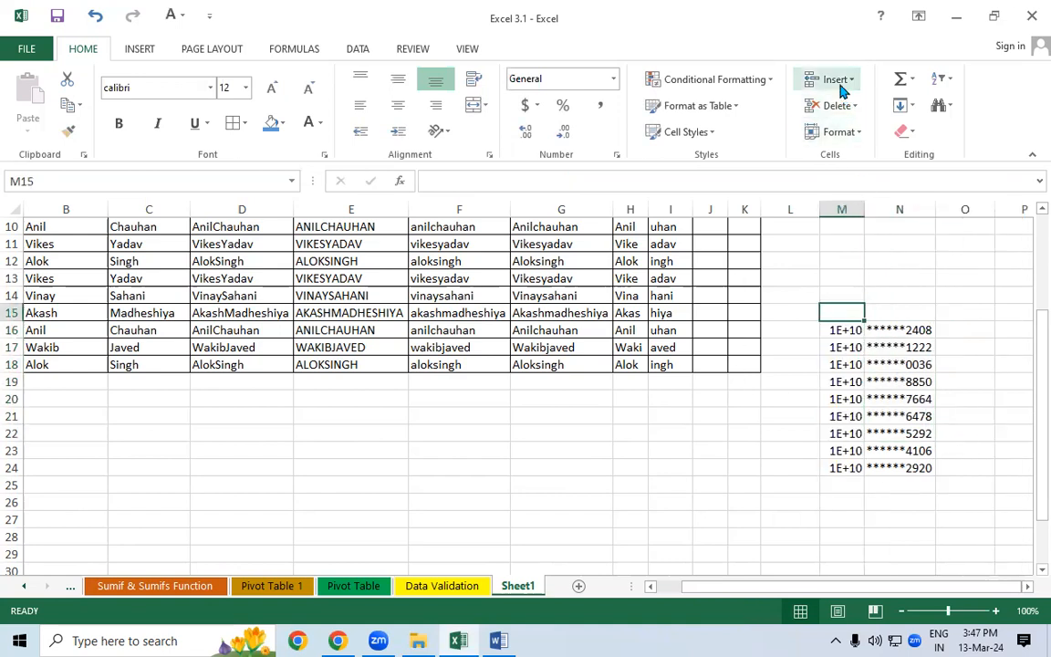
left_click(845, 84)
left_click(854, 132)
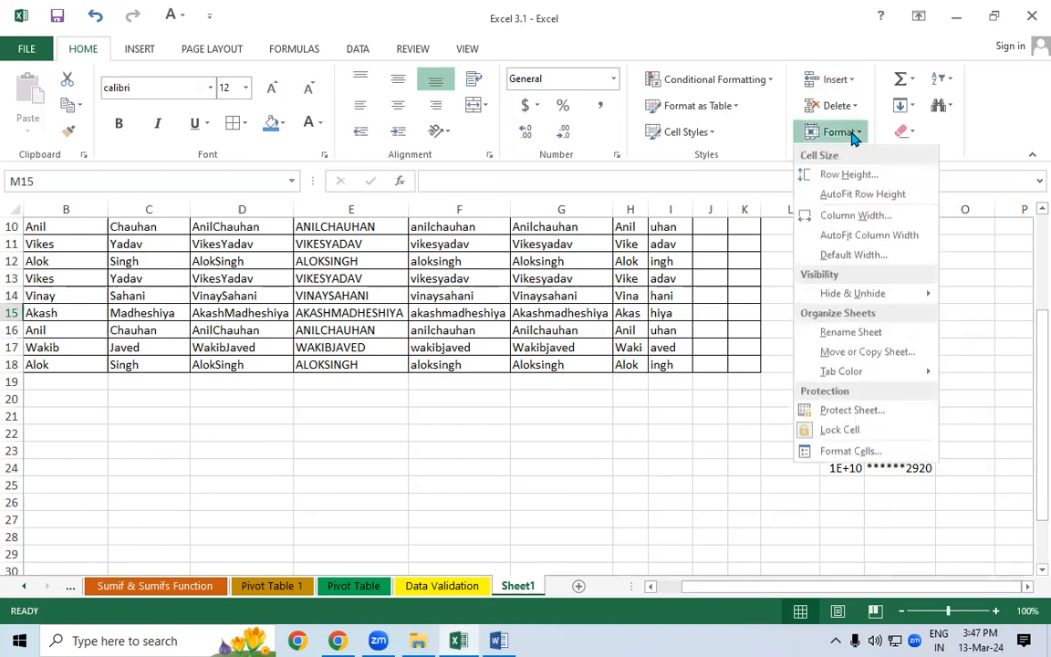
mouse_move(854, 297)
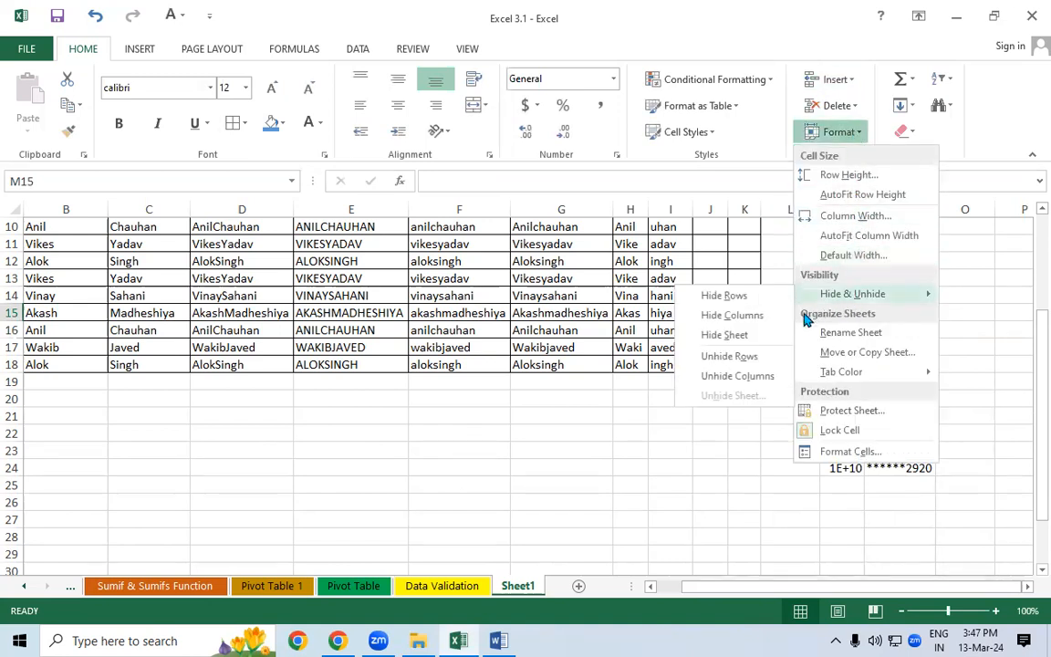
left_click(750, 315)
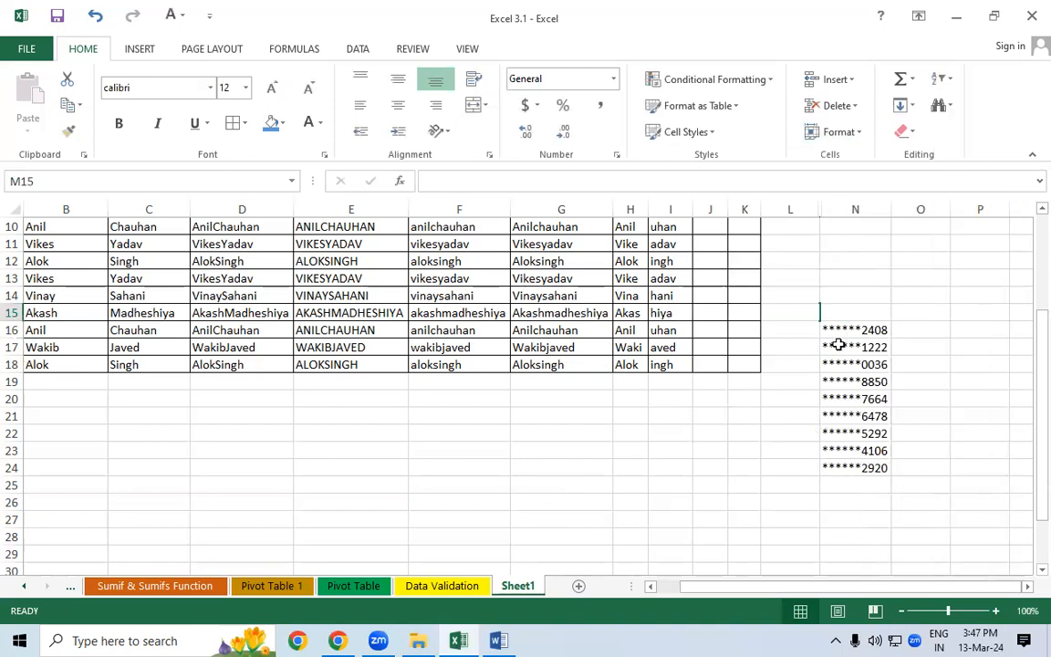
left_click(838, 131)
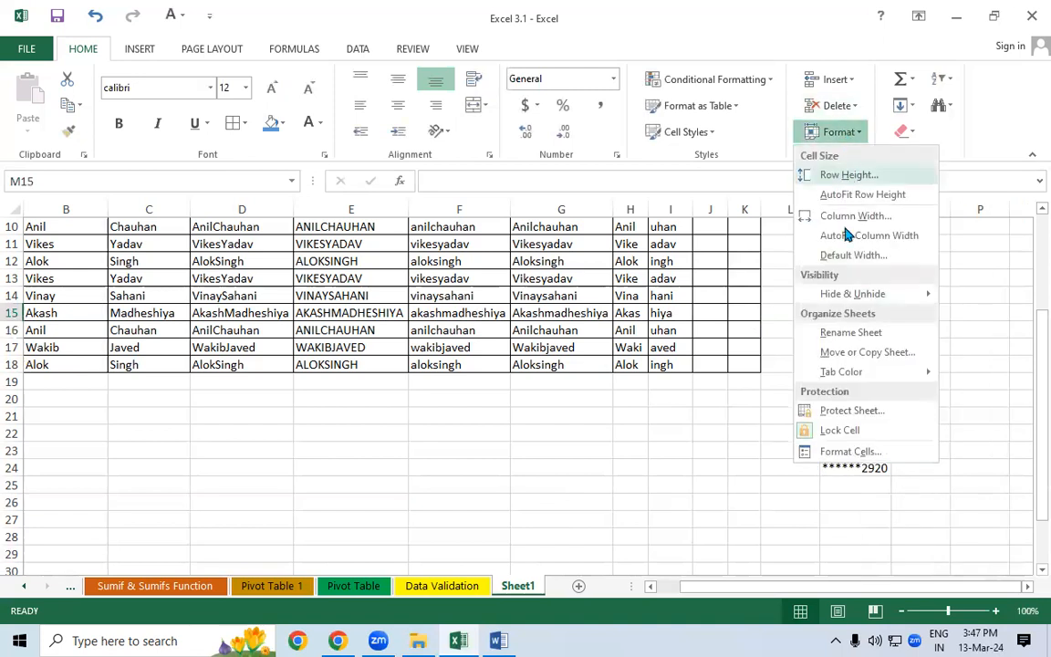
mouse_move(835, 294)
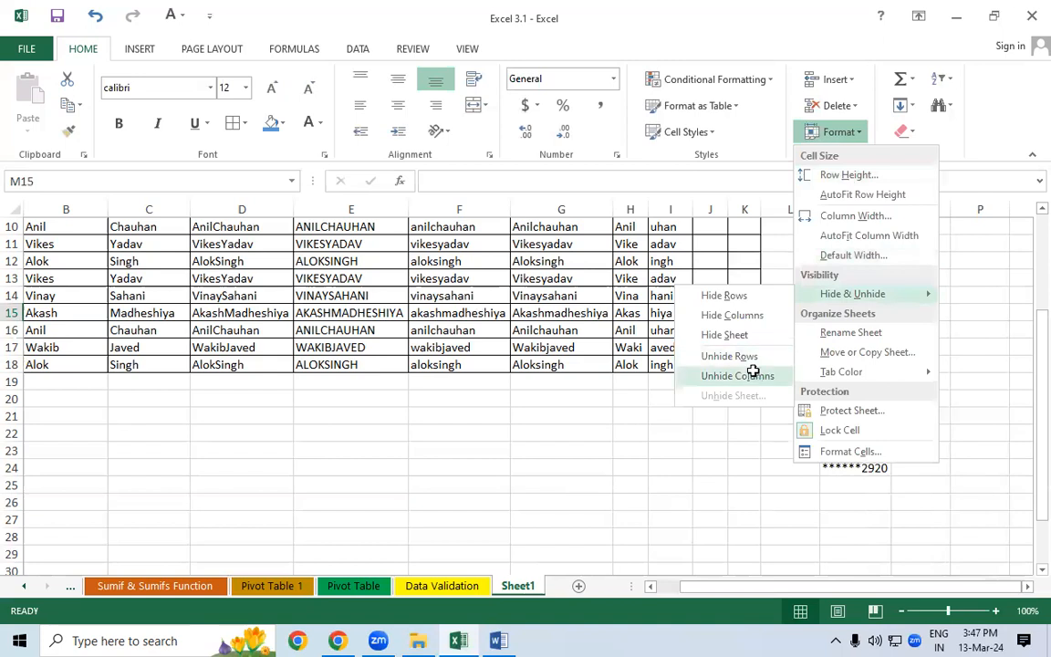
left_click(753, 375)
left_click_drag(861, 212, 826, 219)
left_click(857, 260)
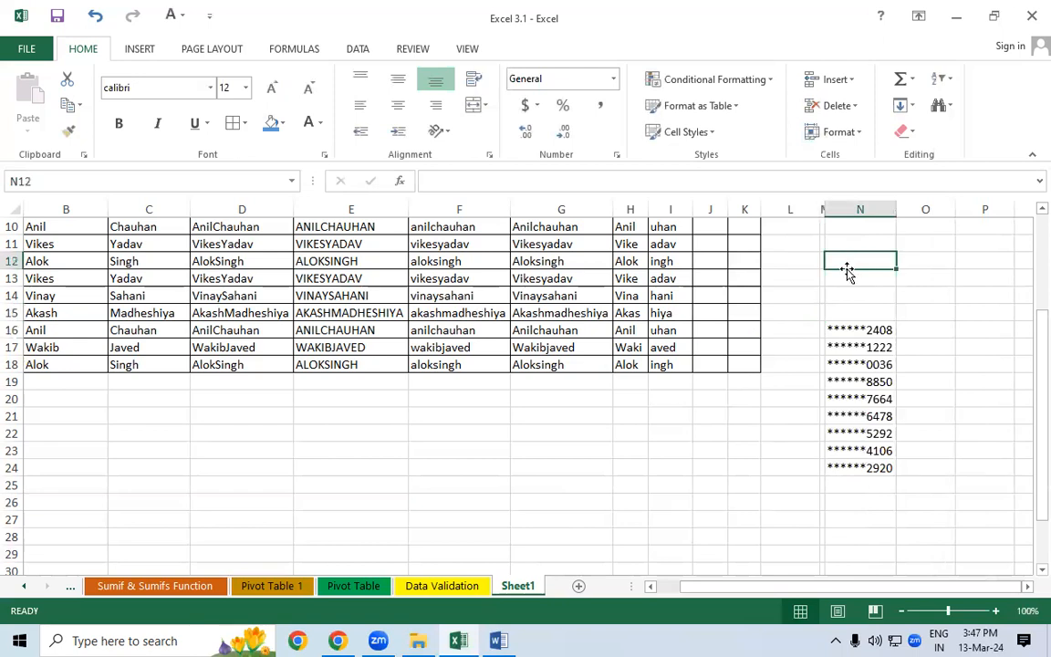
left_click(822, 331)
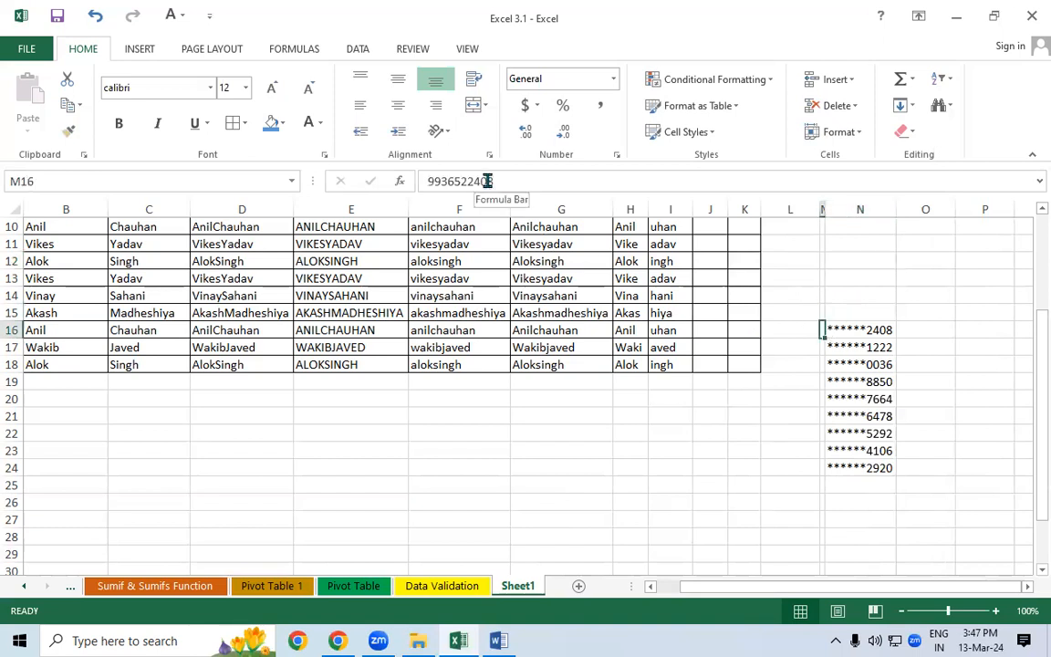
left_click(842, 330)
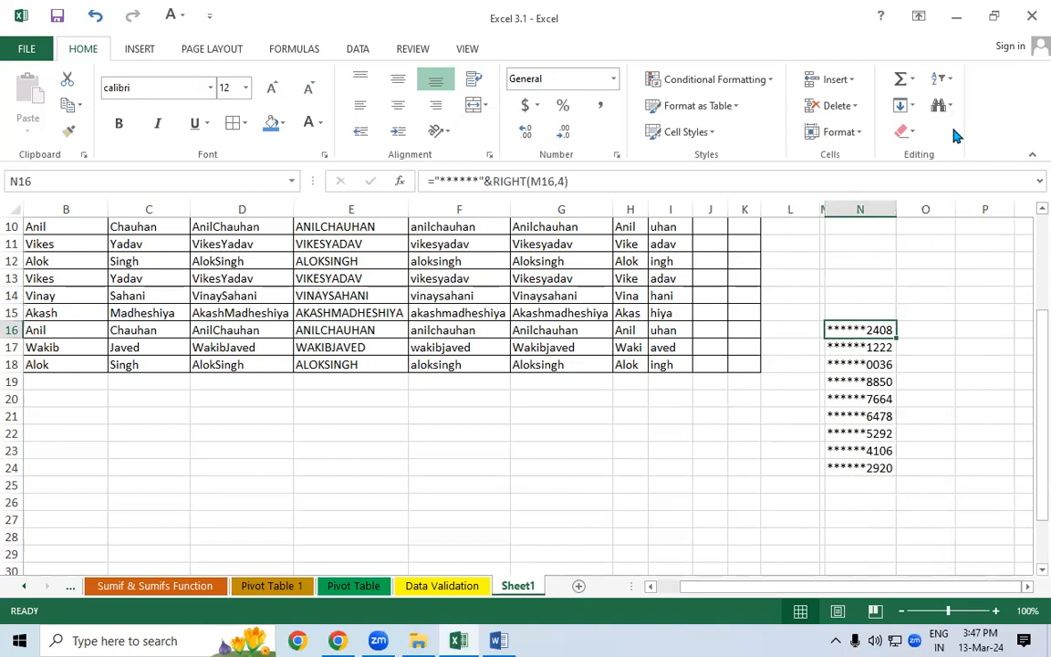
double_click(826, 210)
- Clear the asterisk results in column N and enter ="xxxxxx"&RIGHT(M16,4) in N16
left_click_drag(910, 297, 907, 530)
key("Delete")
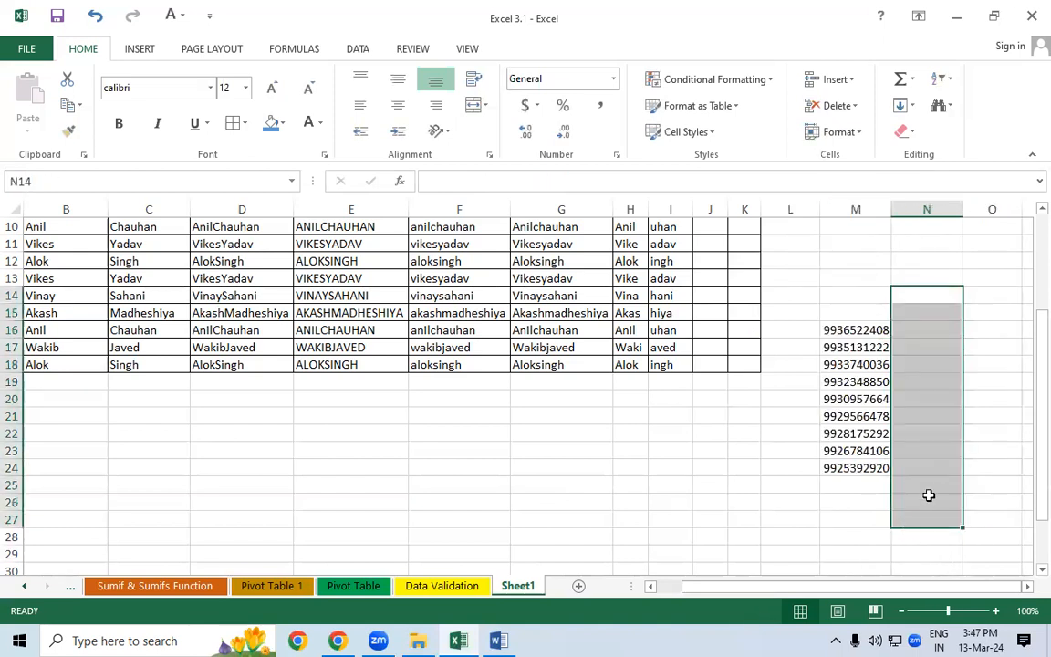
left_click(927, 330)
type("=")
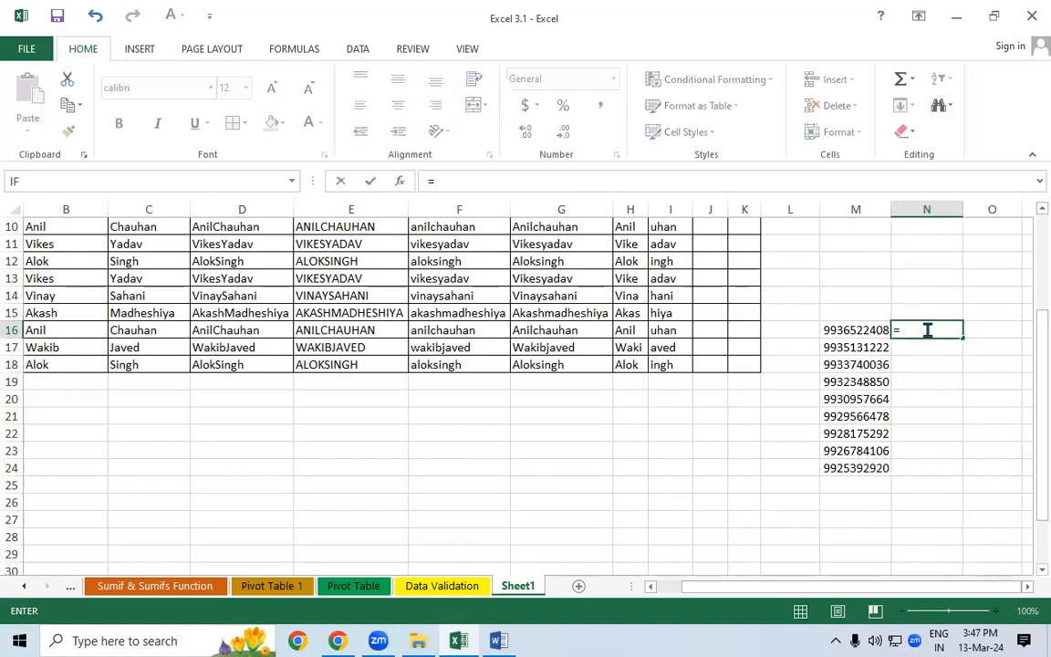
type("\"")
type("xxxxxx")
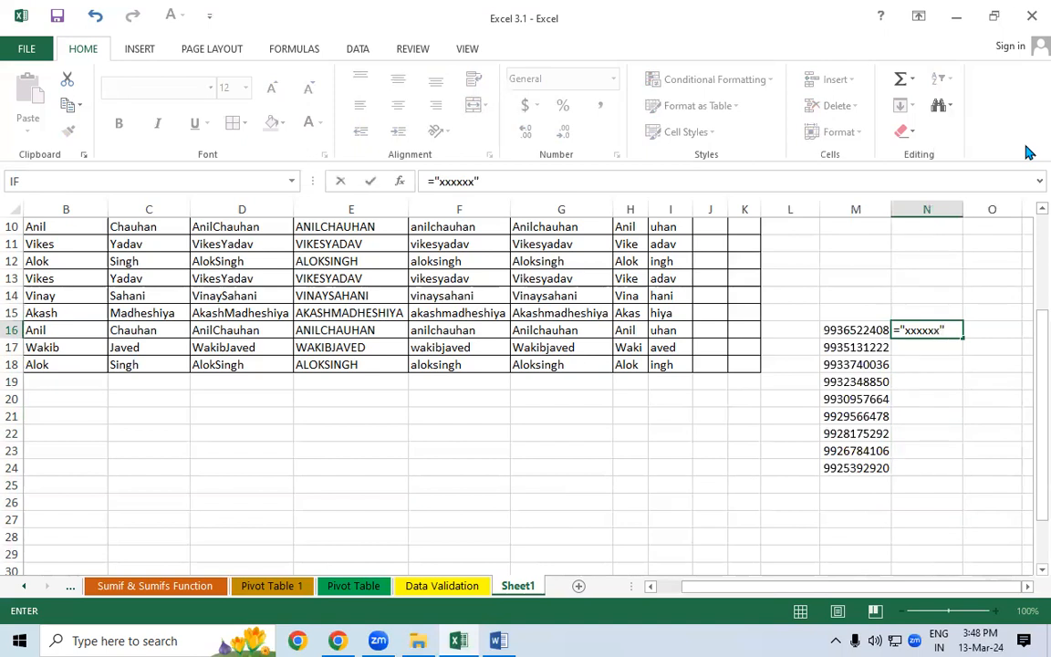
type("&ri")
key("Tab")
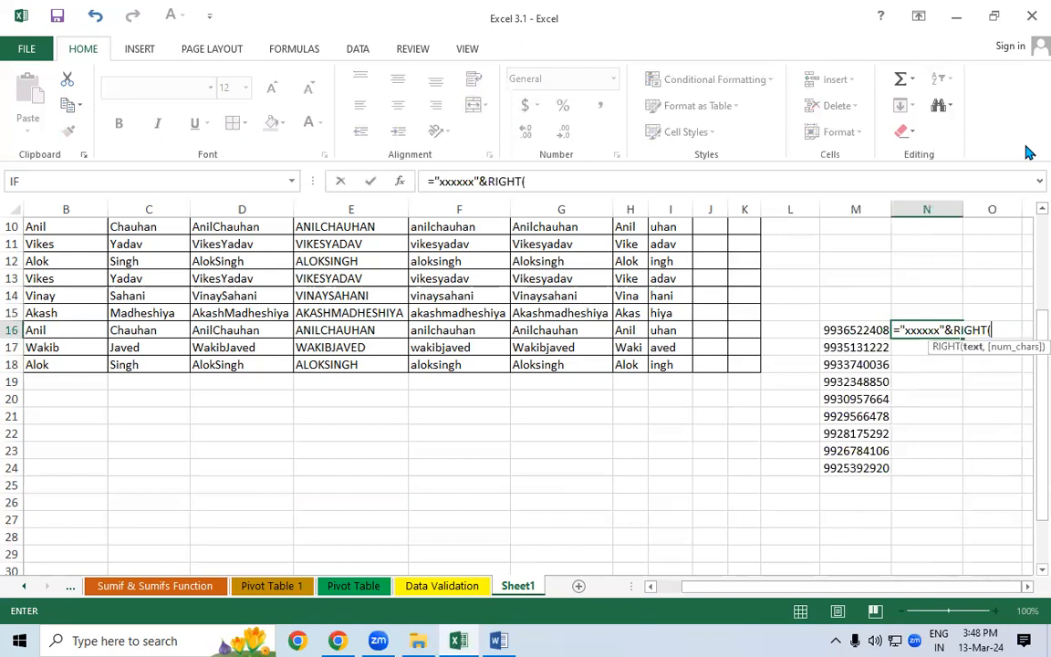
left_click(835, 329)
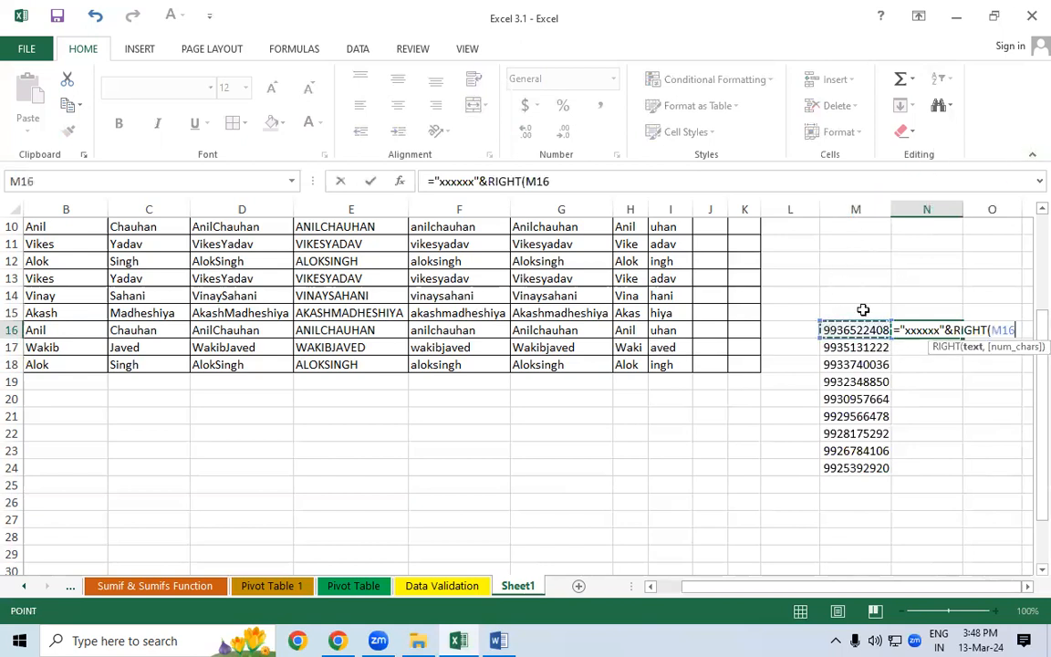
type(",4)")
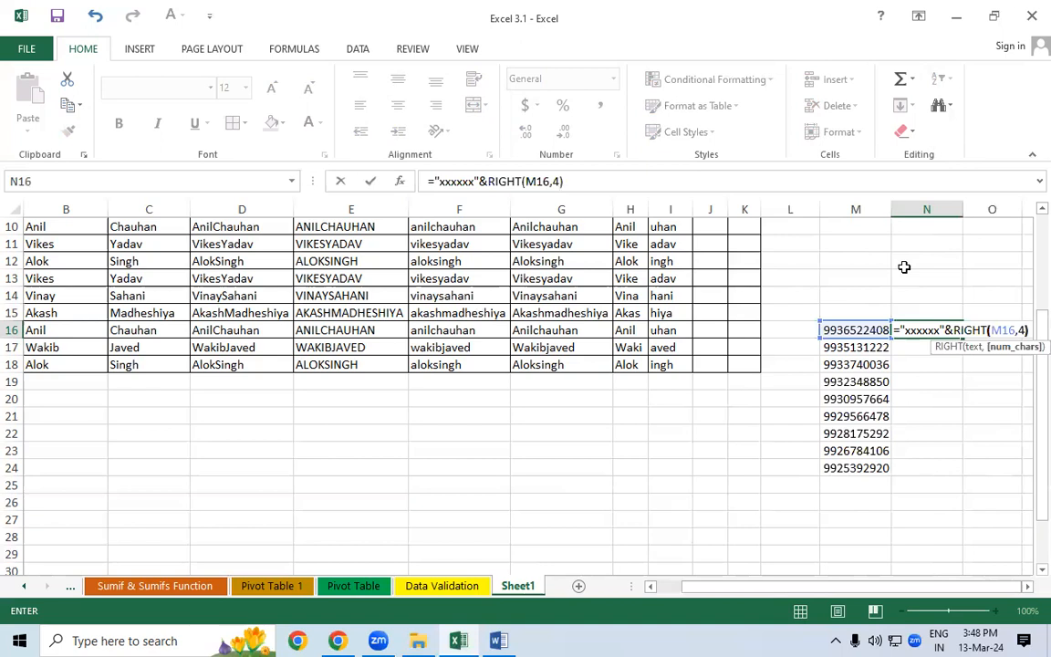
key("Return")
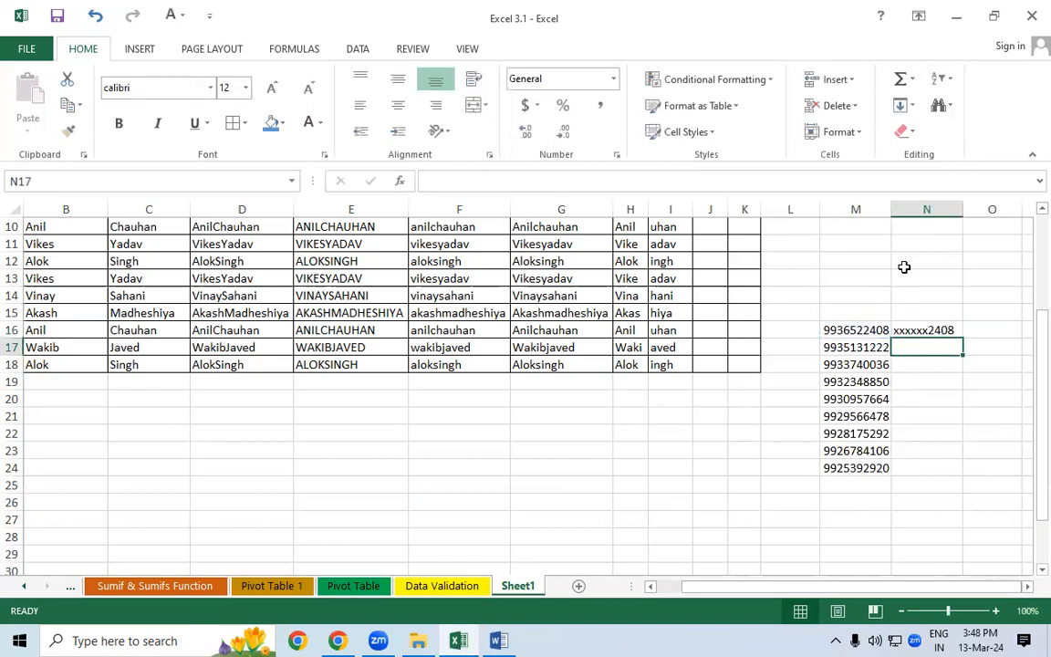
- Fill the x-masking formula from N16 down to N24
left_click(929, 331)
left_click(923, 275)
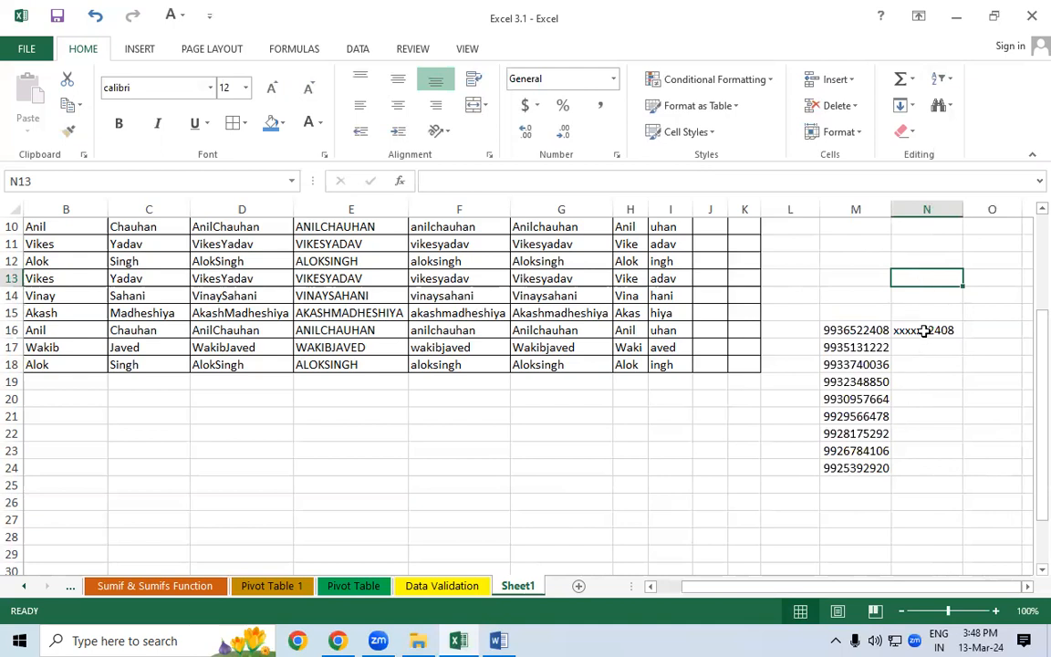
left_click(925, 330)
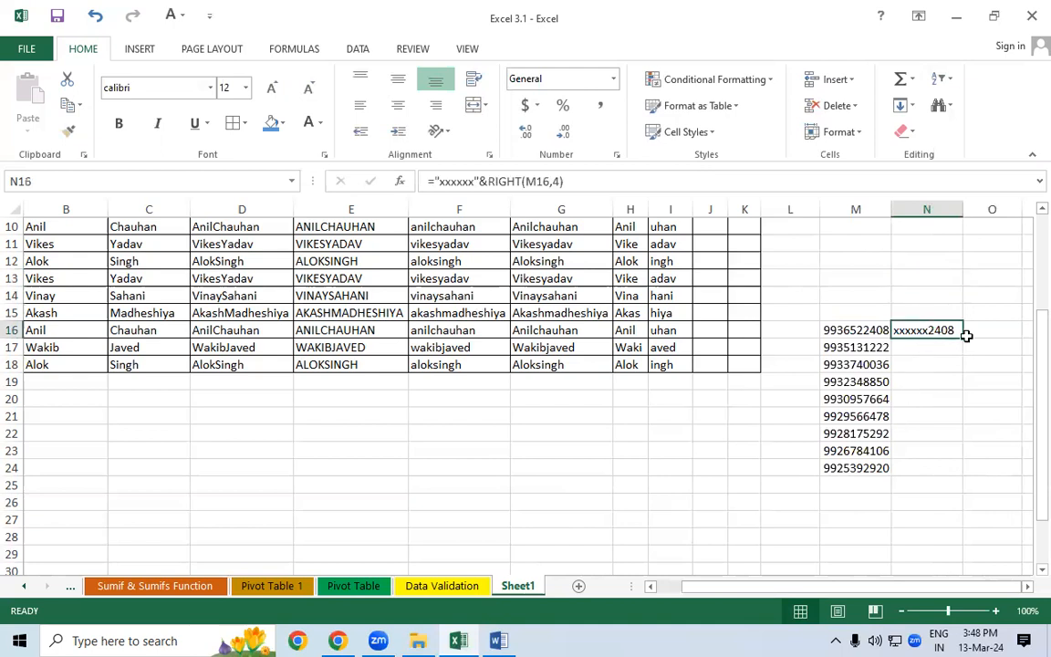
left_click_drag(963, 338, 963, 470)
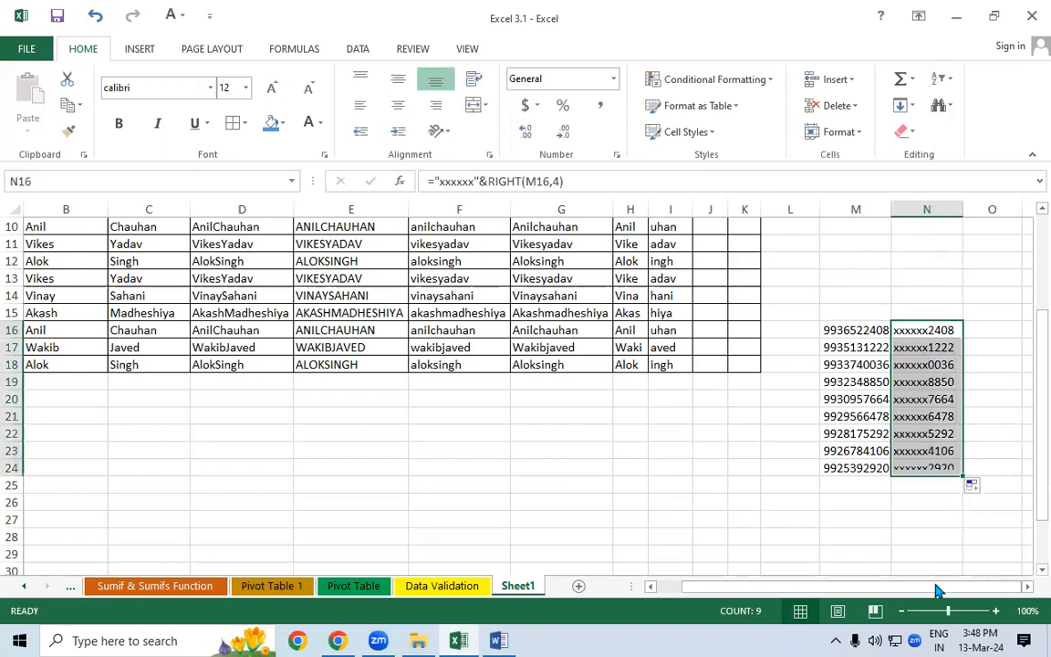
scroll(1026, 587, "right", 3)
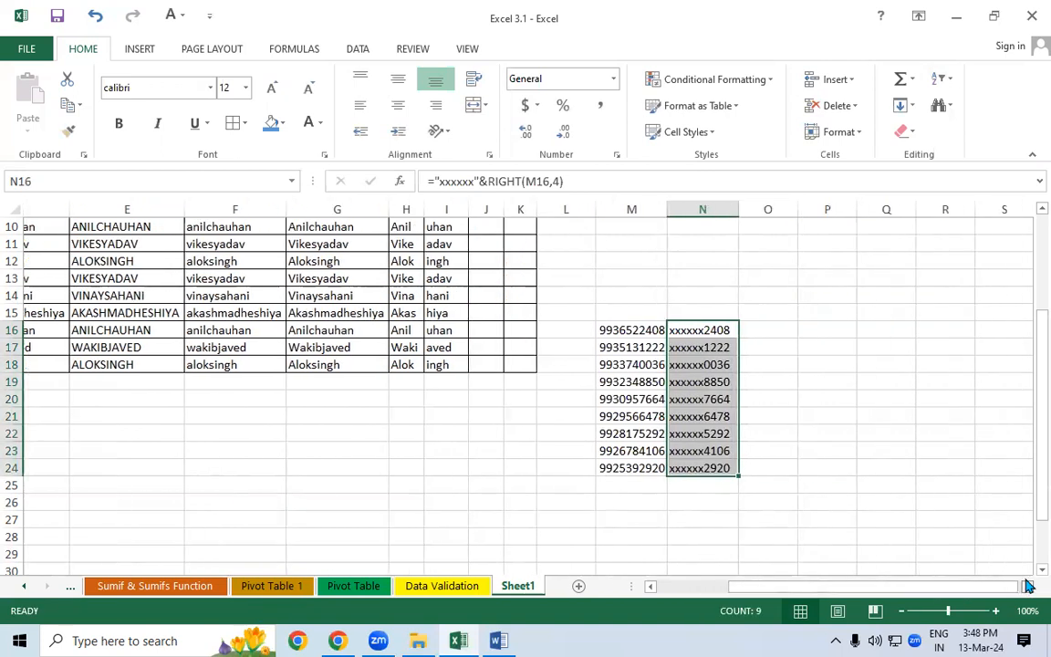
left_click(786, 360)
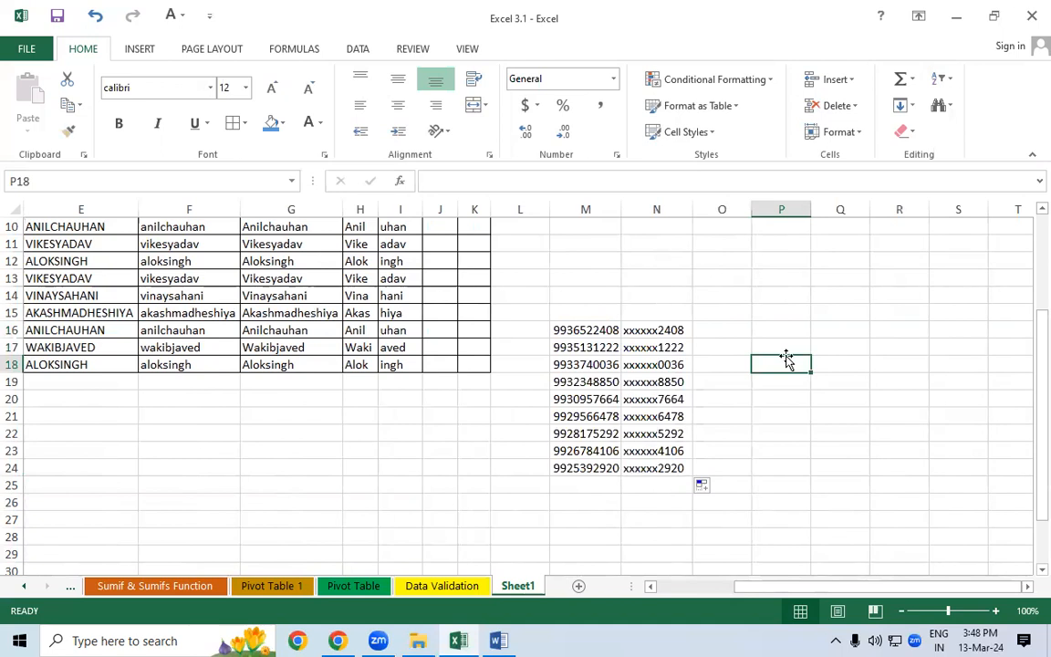
- Enter =LEFT(M16,5)&"*****" in O16 to show the first five digits then asterisks
left_click(711, 330)
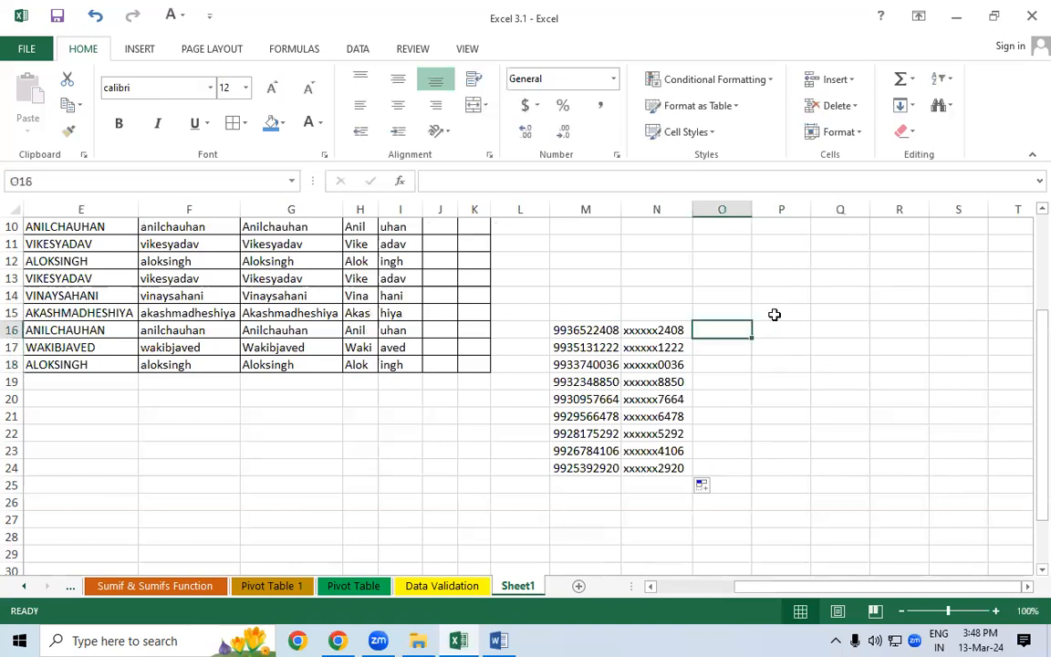
type("=")
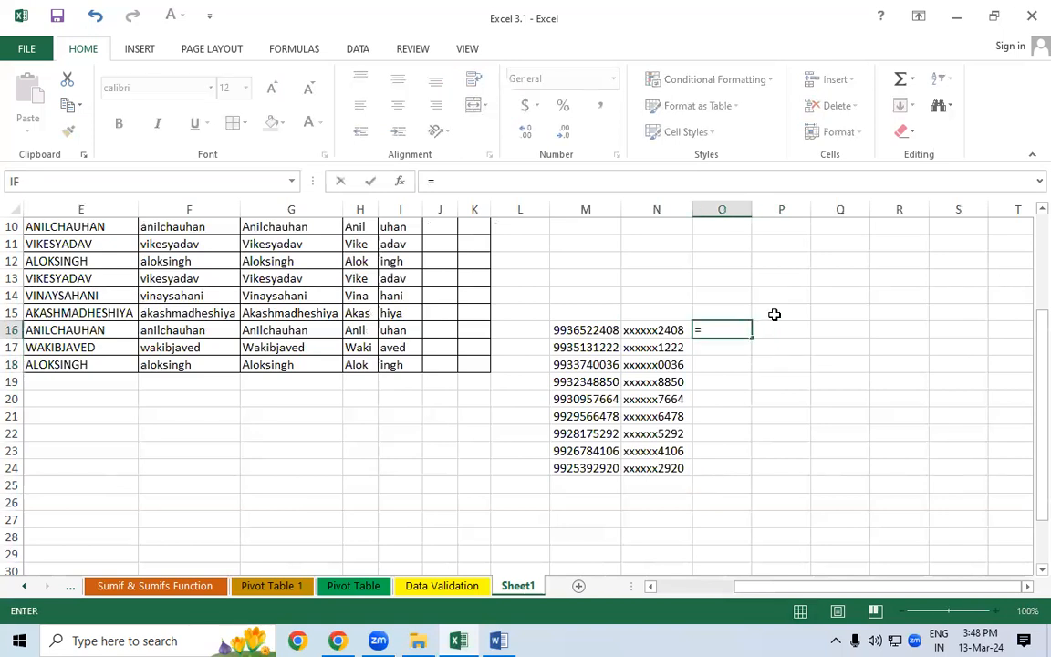
type("l")
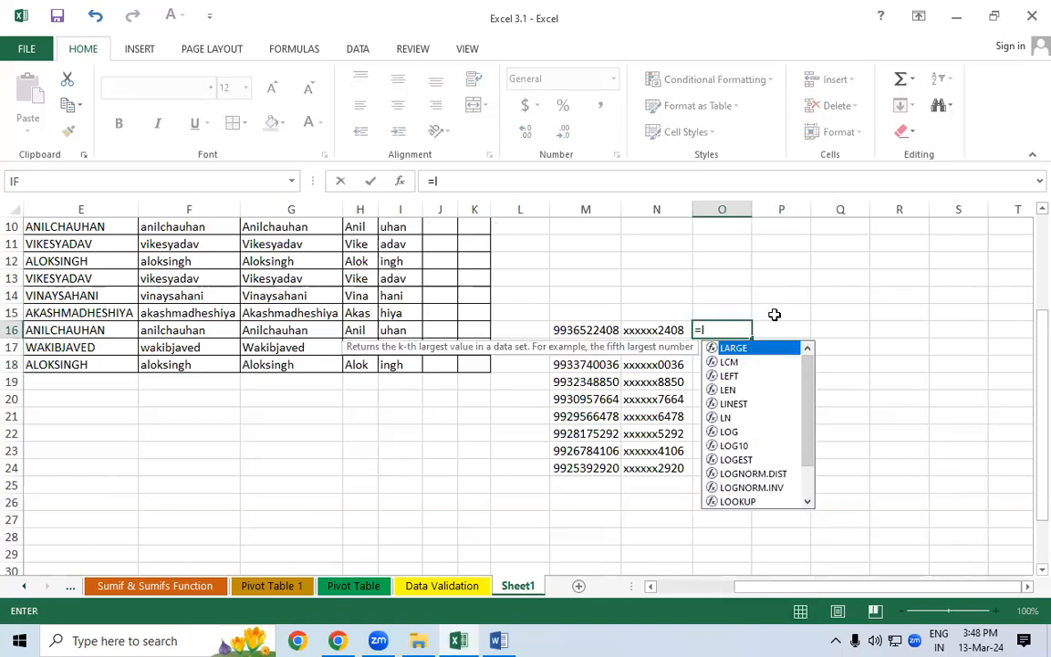
type("ef")
key("Tab")
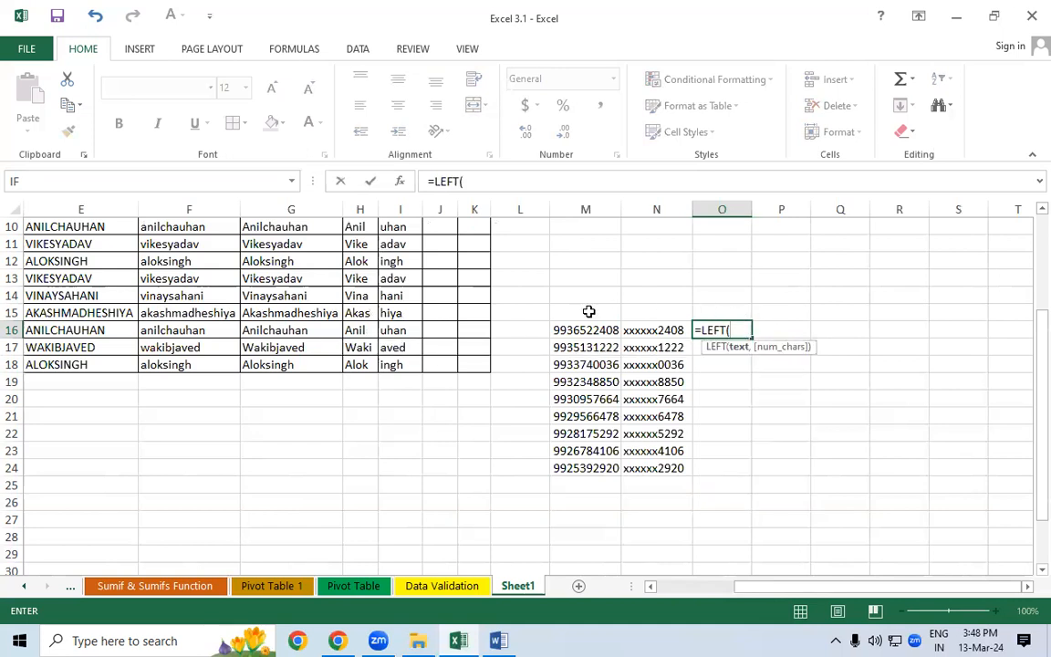
left_click(567, 329)
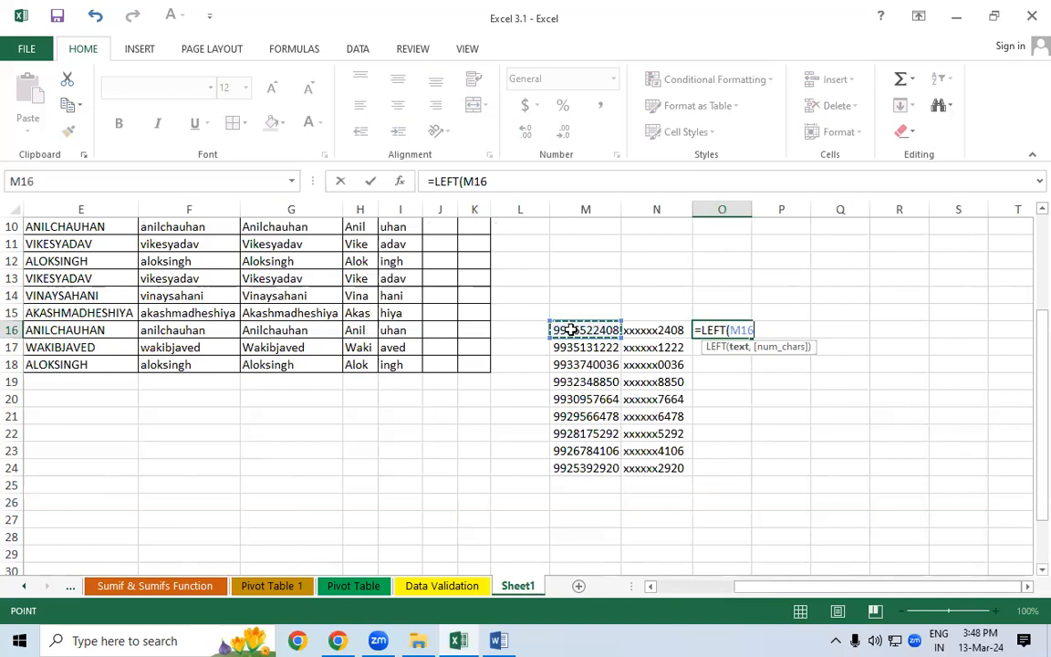
type(",5")
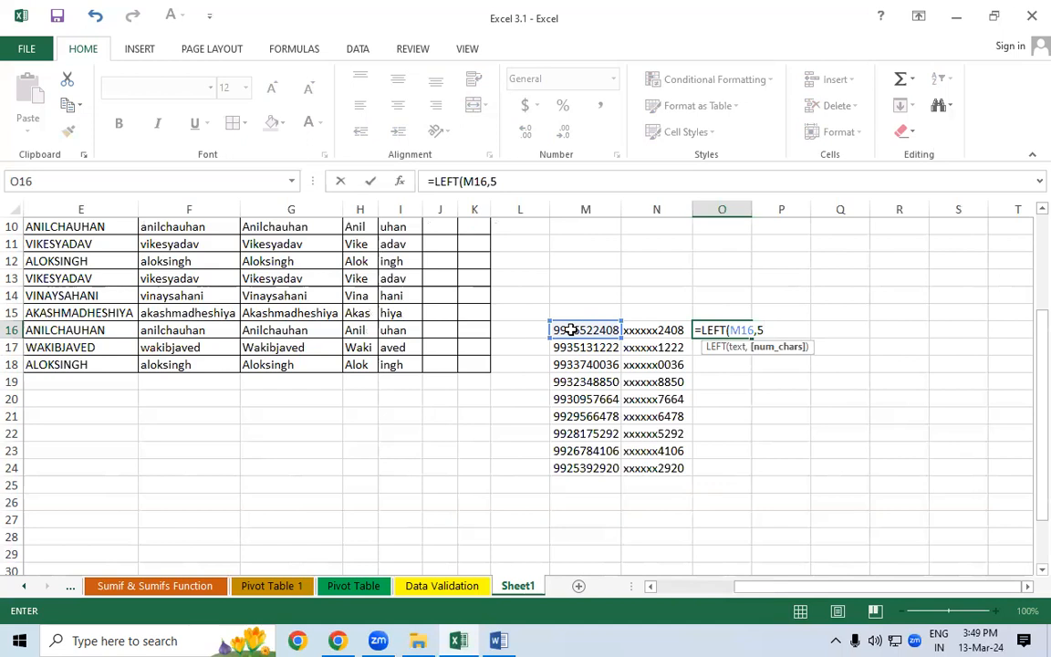
type(")&")
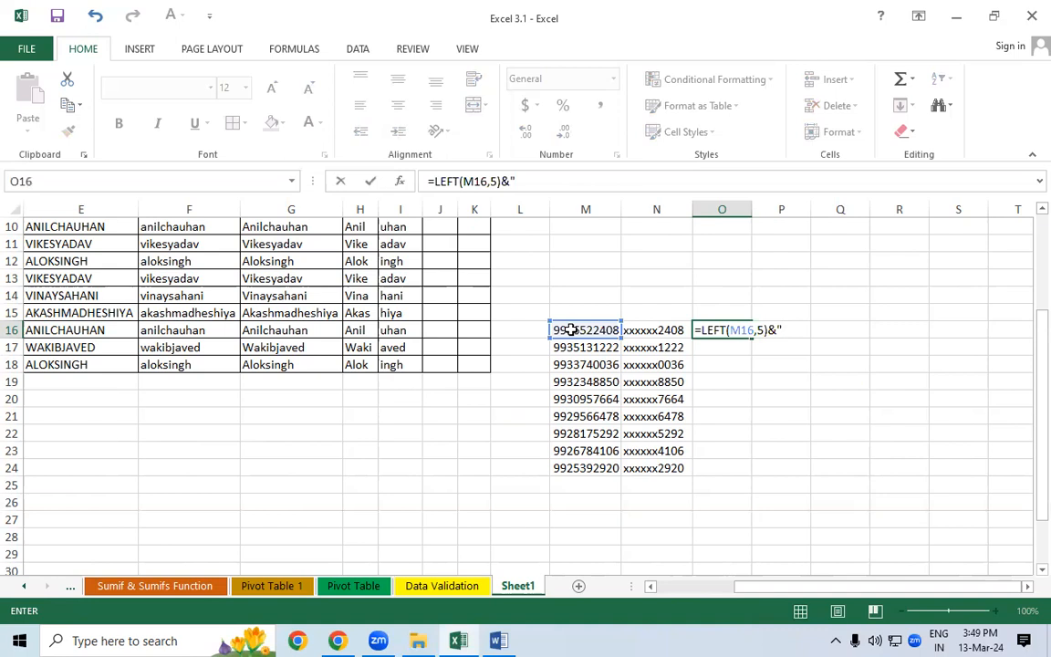
type("*****")
key("Return")
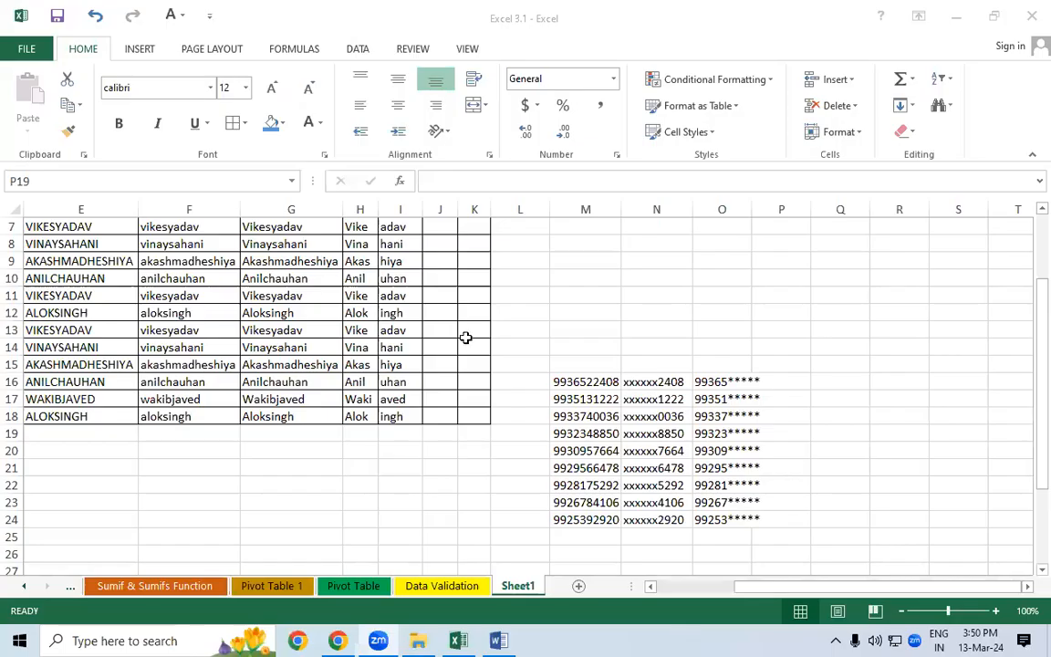
- Enter the unfinished =MID(D7, in J7, triggering the too-few-arguments warning
scroll(465, 338, "up", 2)
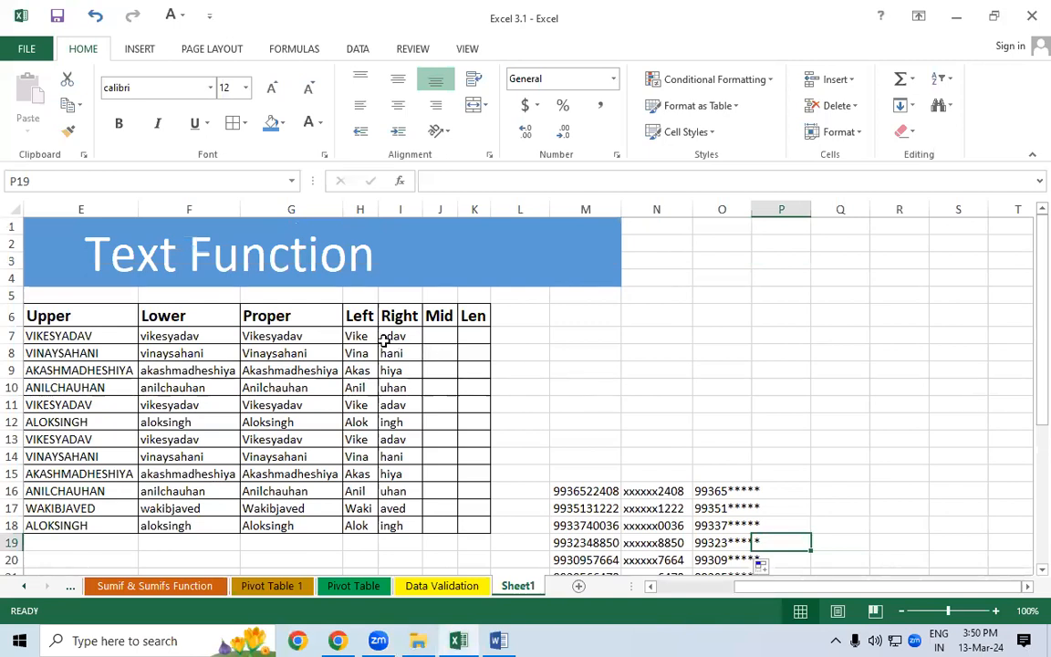
left_click(361, 336)
left_click_drag(343, 379, 339, 384)
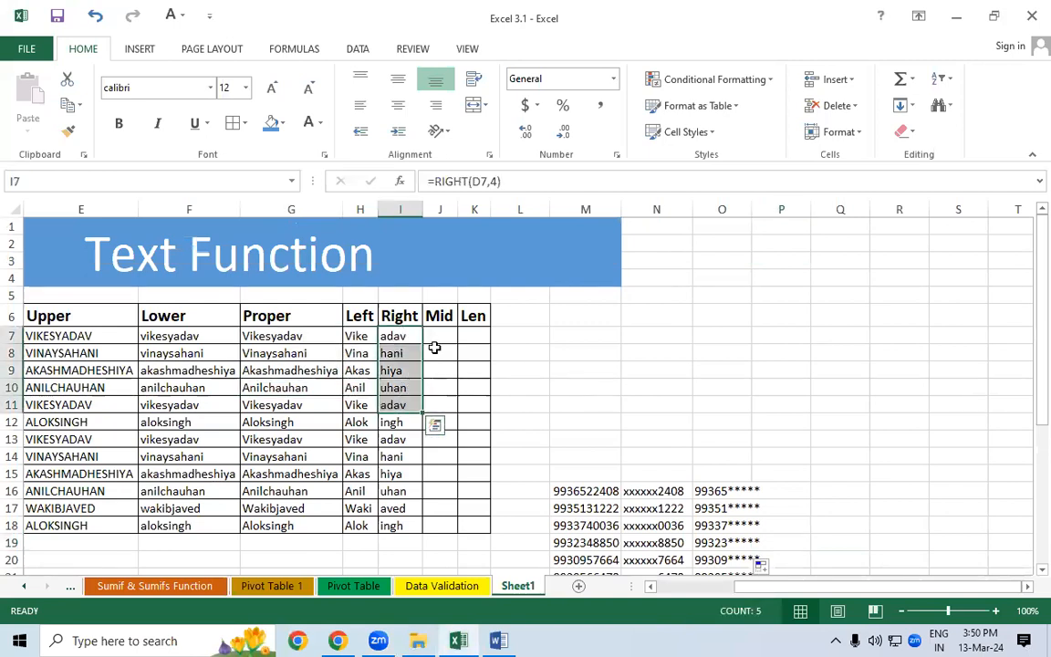
left_click(438, 334)
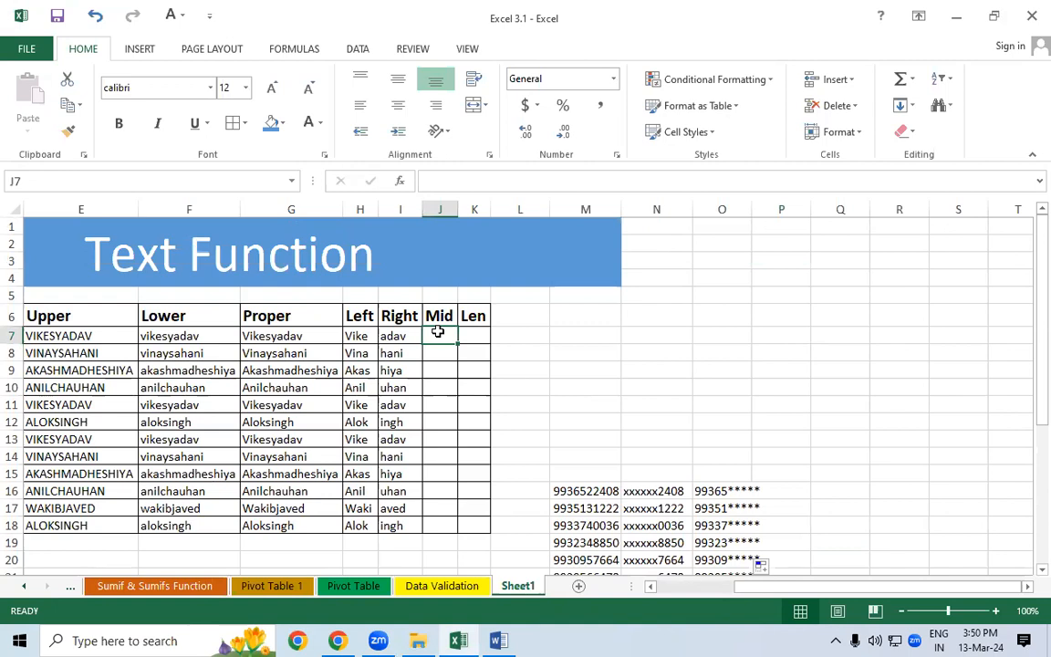
type("=")
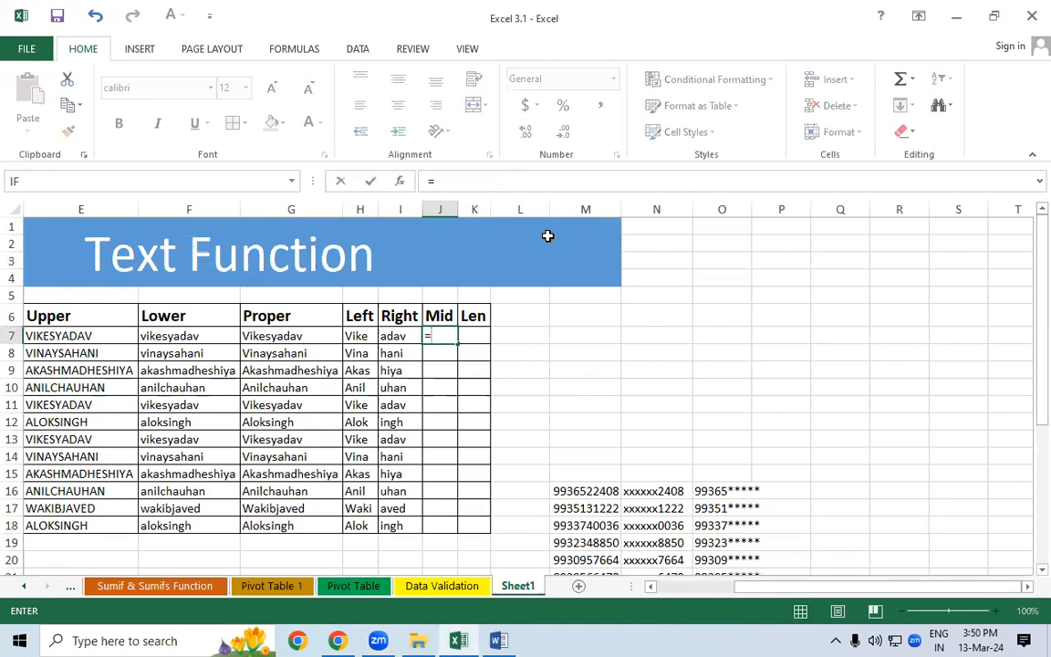
type("mid")
key("Tab")
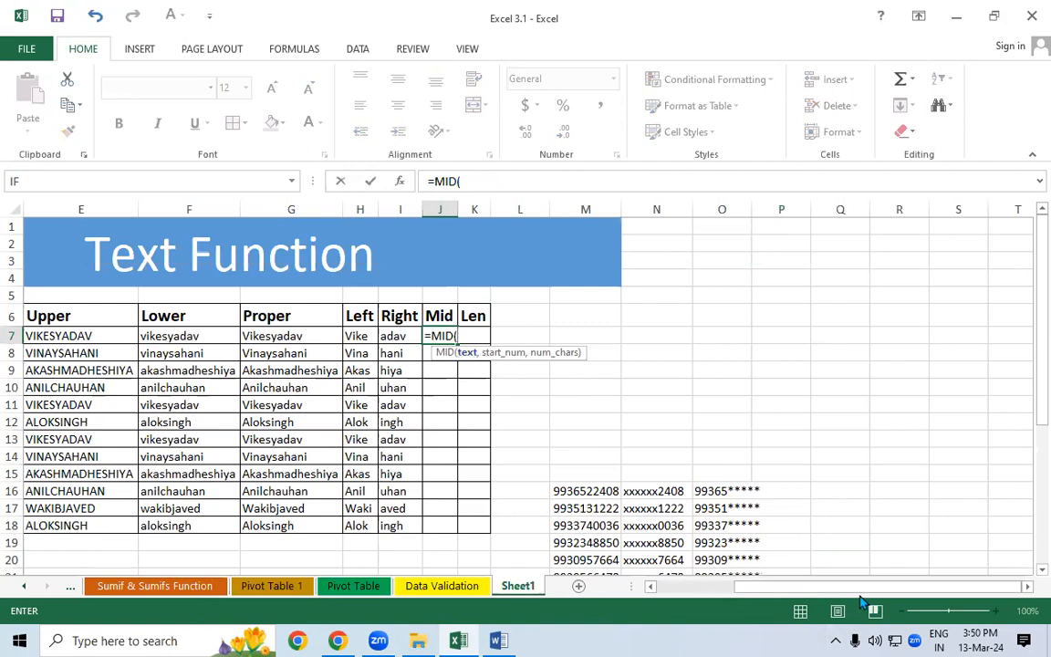
scroll(804, 594, "left", 2)
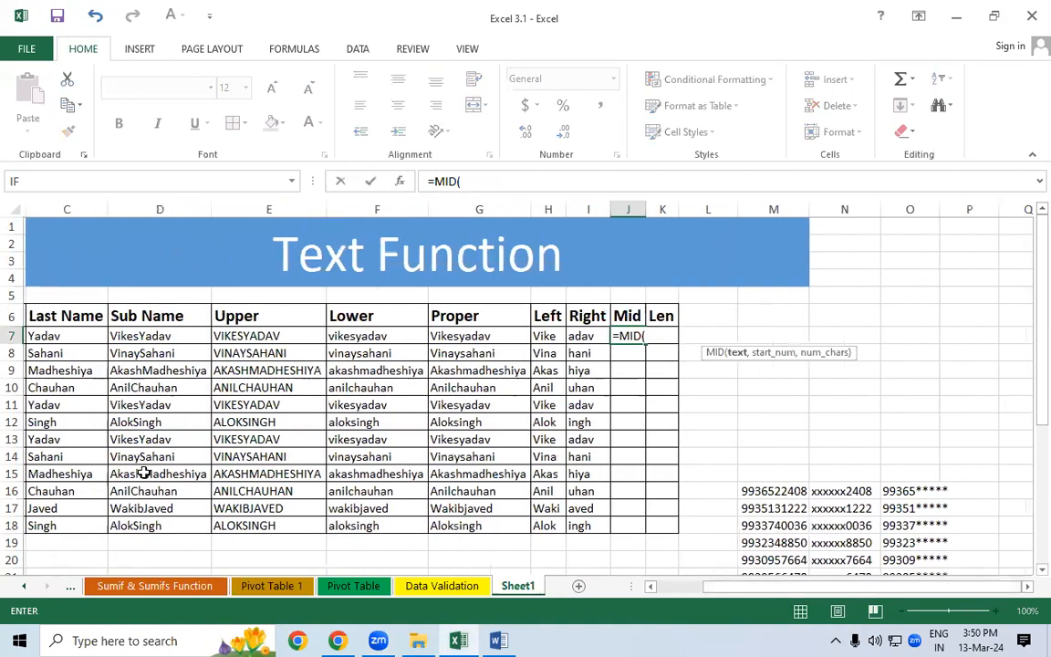
left_click(113, 343)
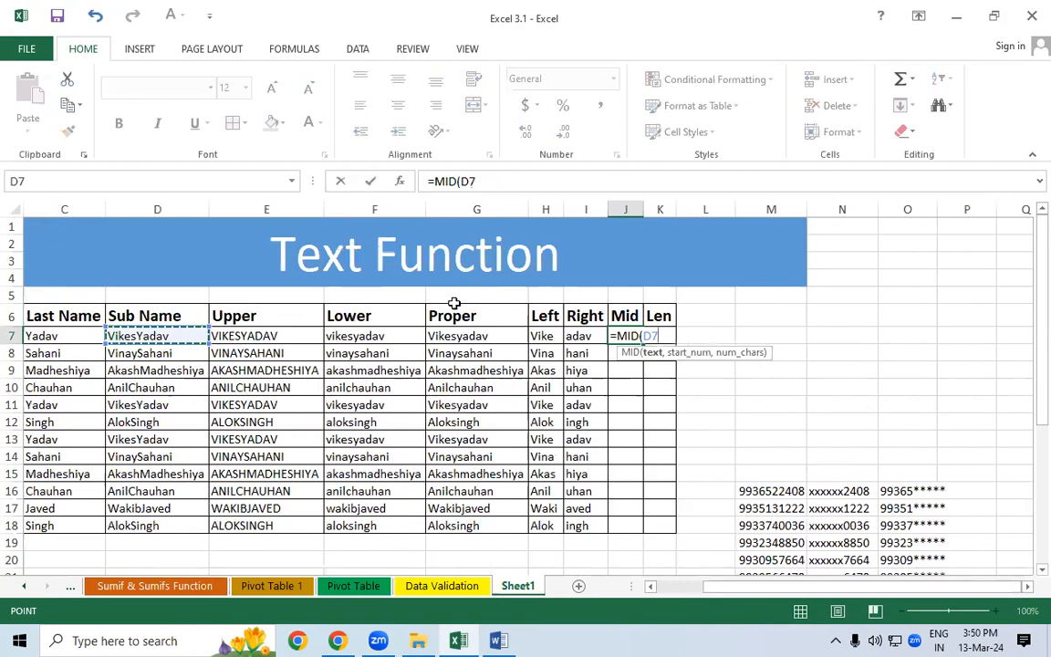
type(",")
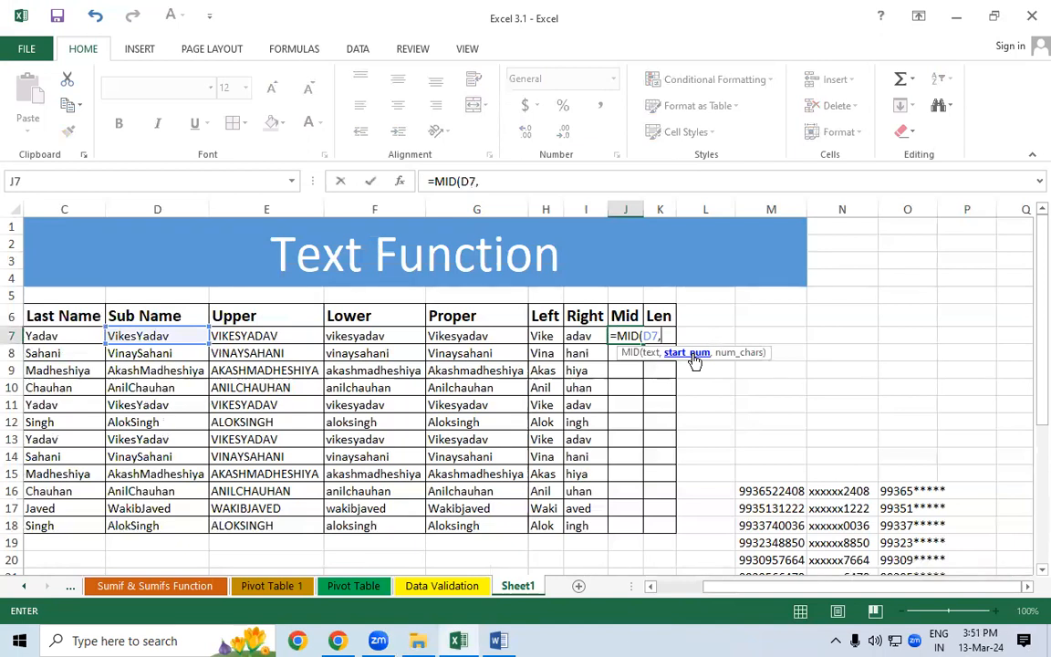
key("Return")
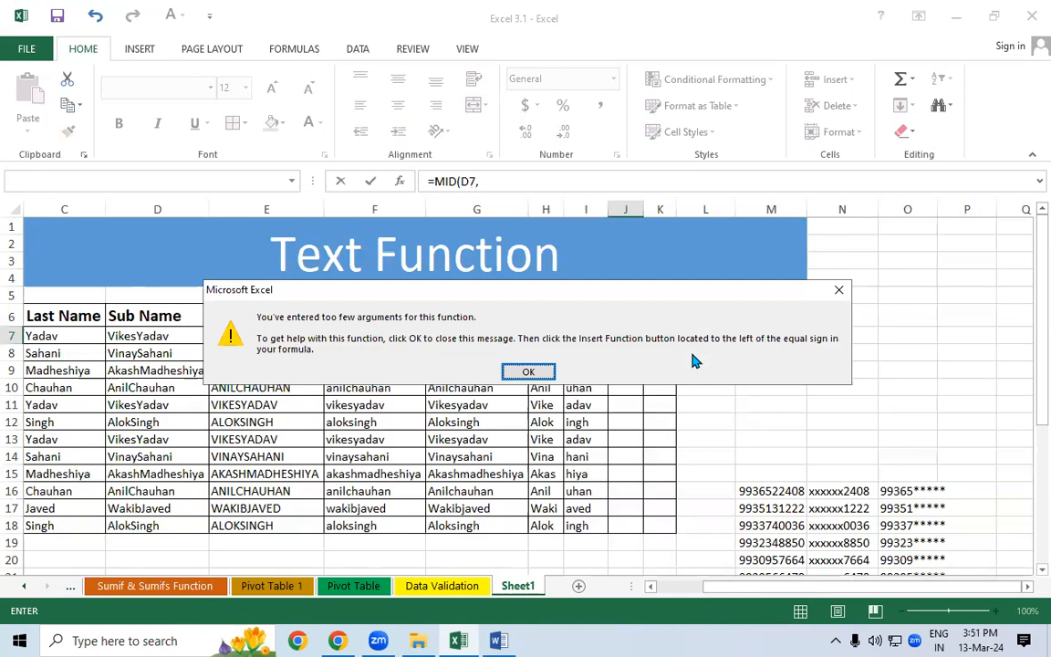
- Dismiss the warning and complete =MID(D7,3,5) in J7
key("Return")
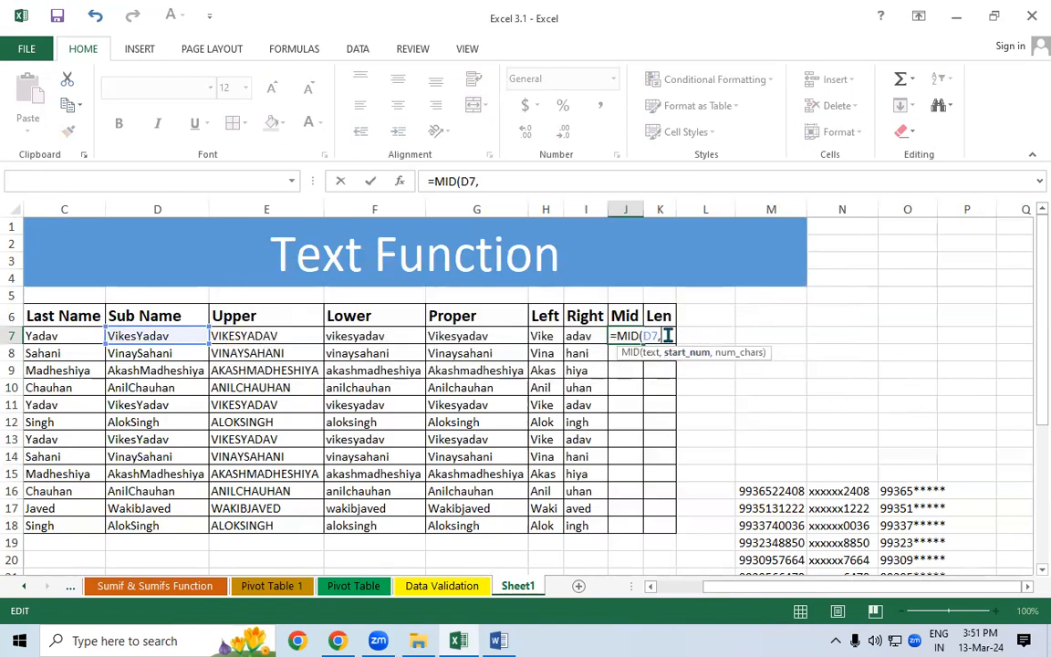
type("3,")
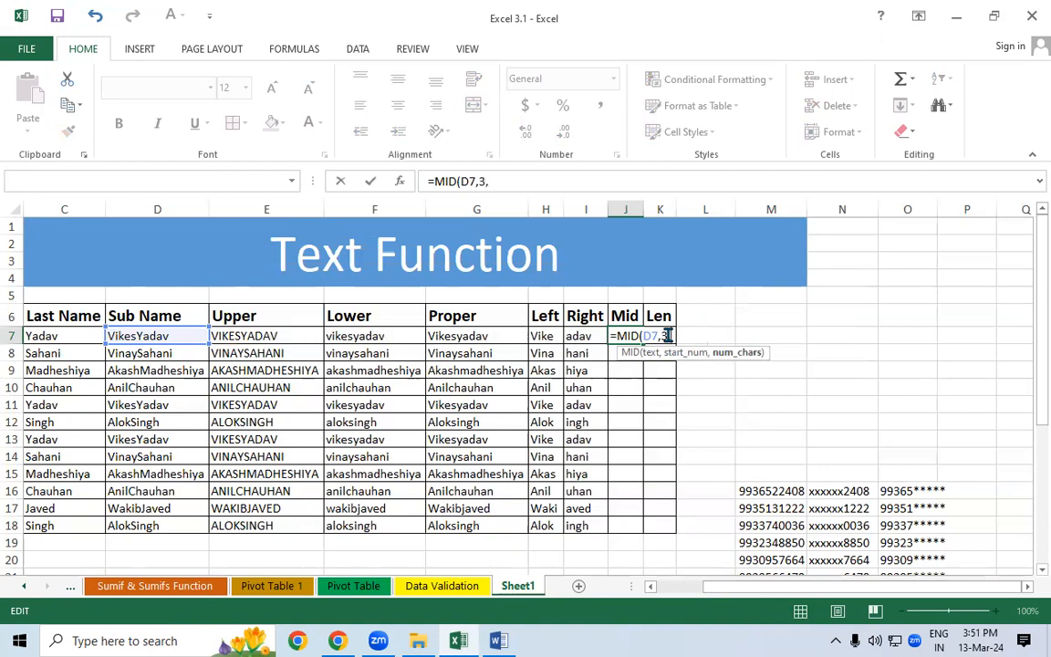
type("5")
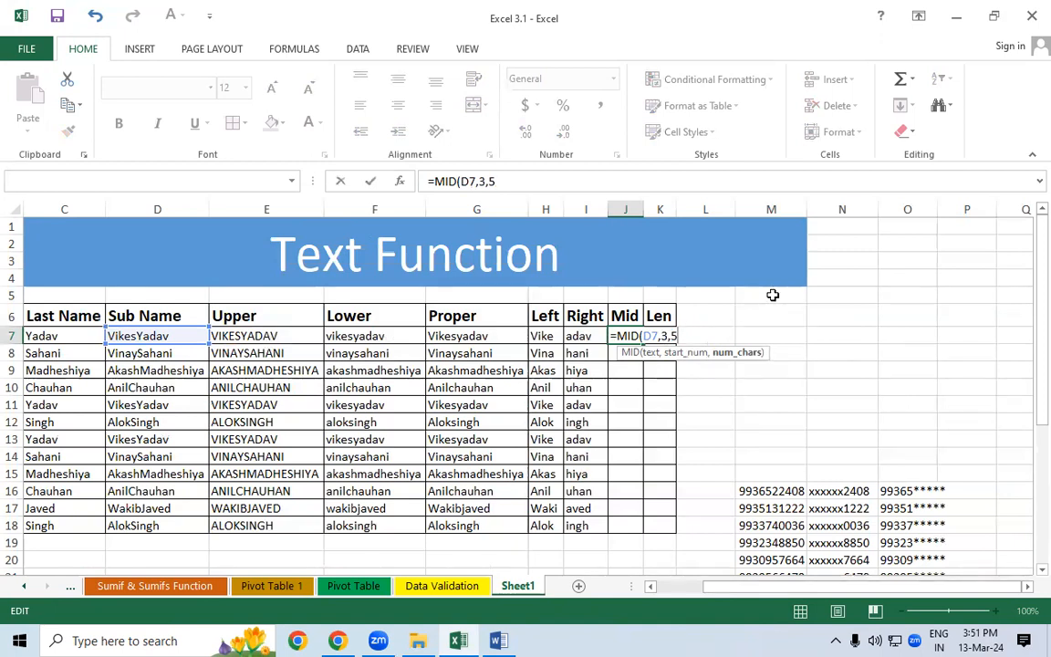
type(")")
key("Return")
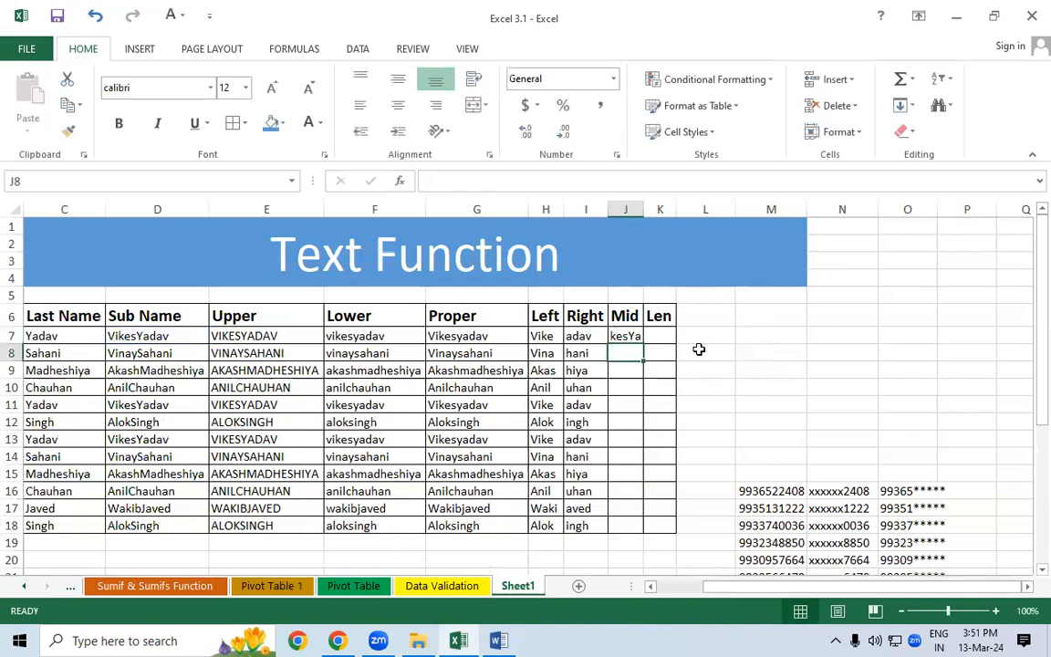
- Fill the MID formula down to J18 and widen column J
left_click(631, 337)
double_click(643, 345)
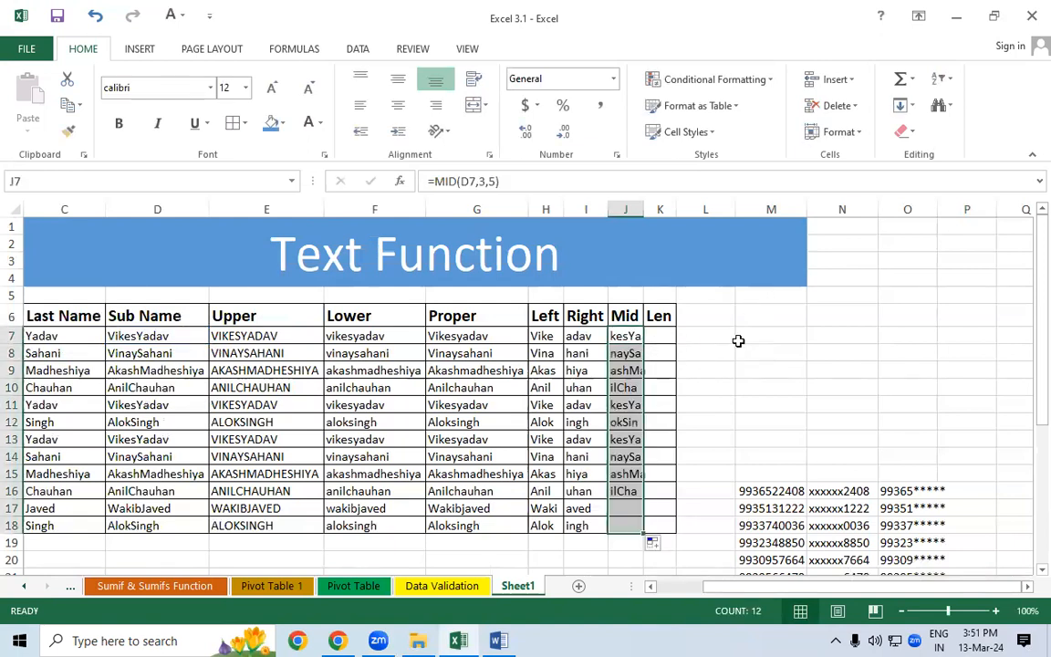
left_click(736, 340)
left_click_drag(644, 210, 650, 210)
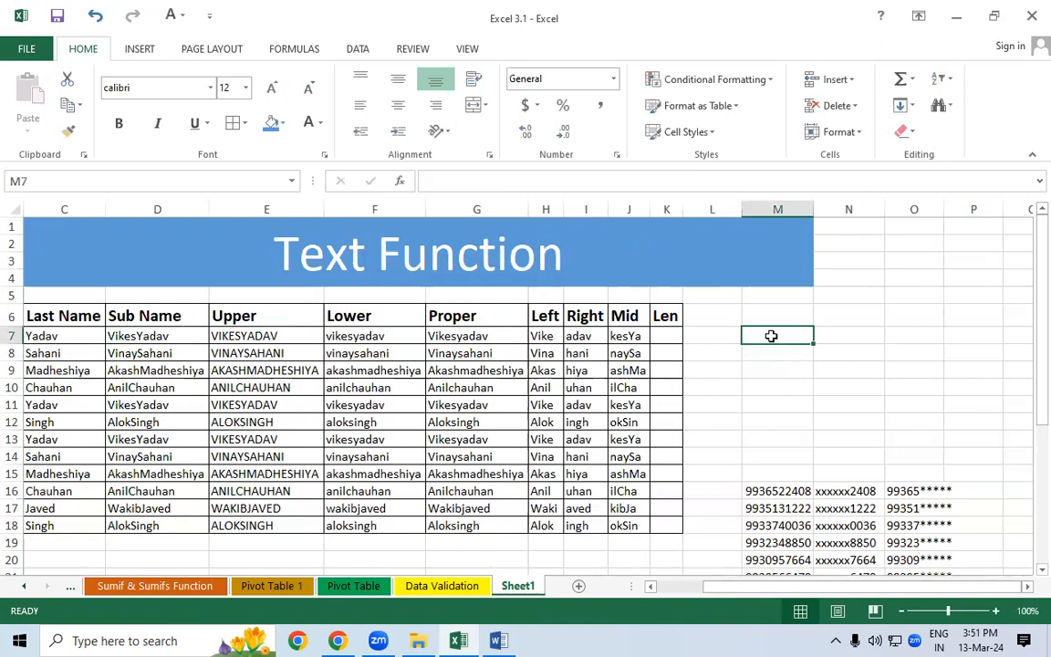
left_click(723, 338)
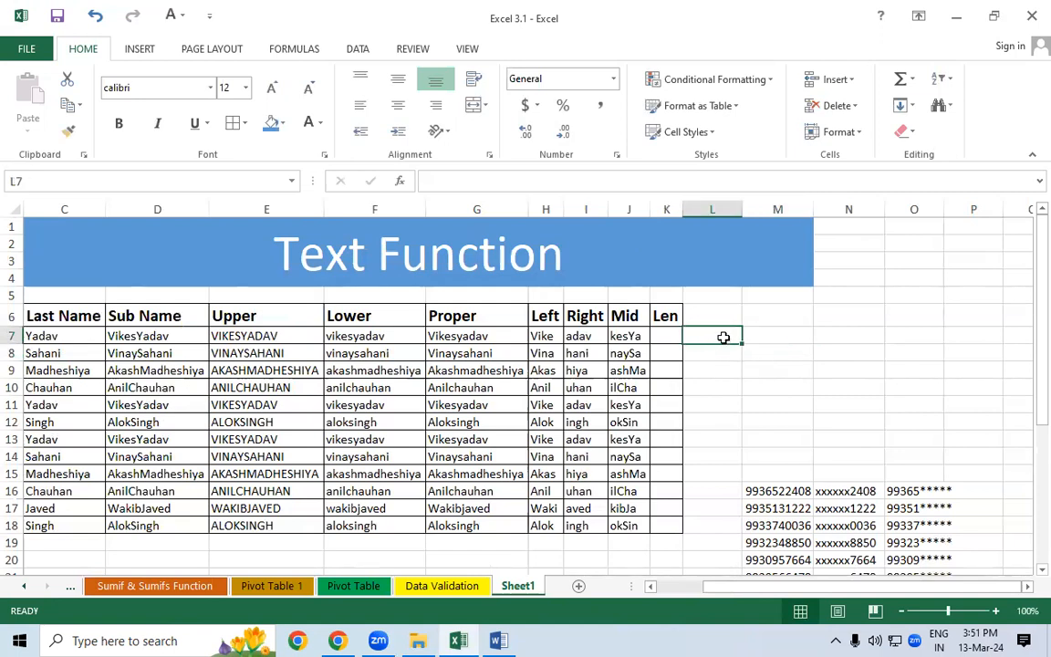
- Enter =LEN(D7) in K7 and fill it down to K18
left_click(673, 337)
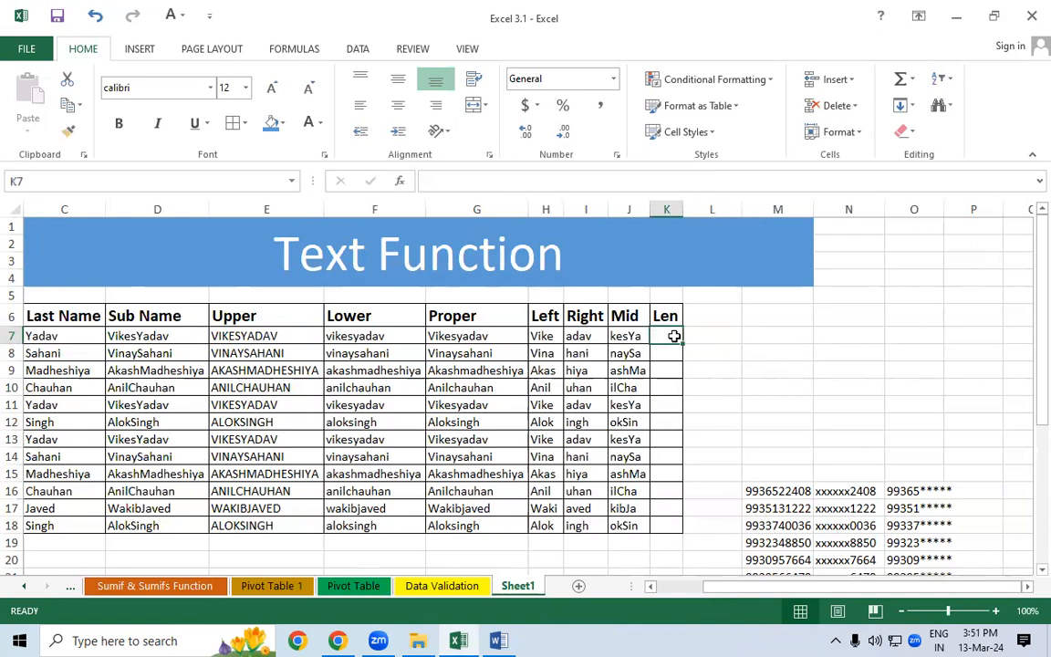
type("=len")
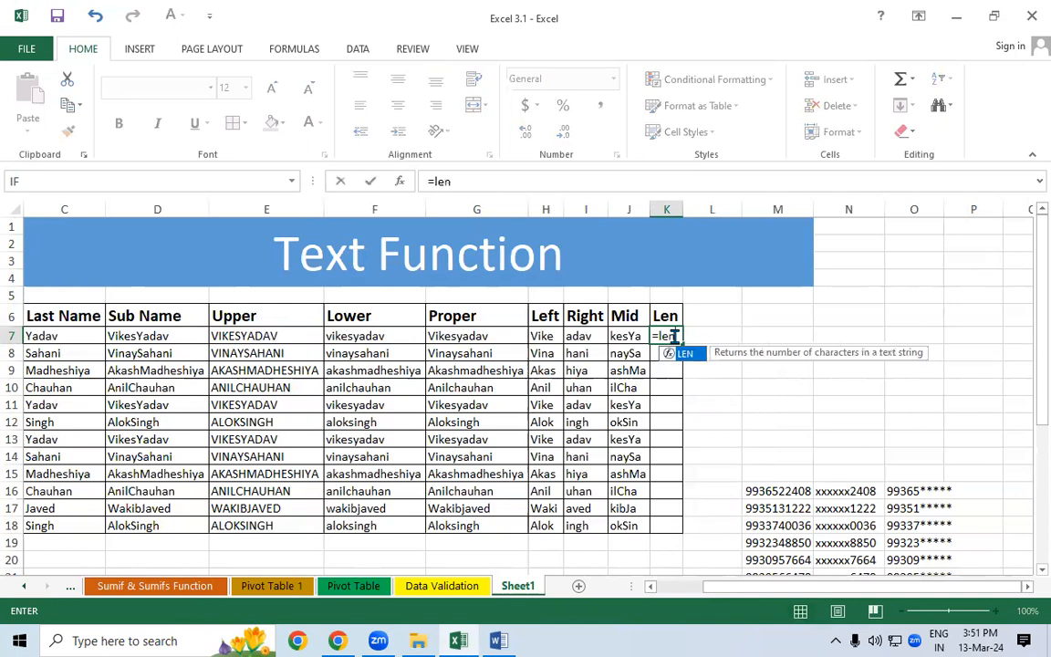
key("Tab")
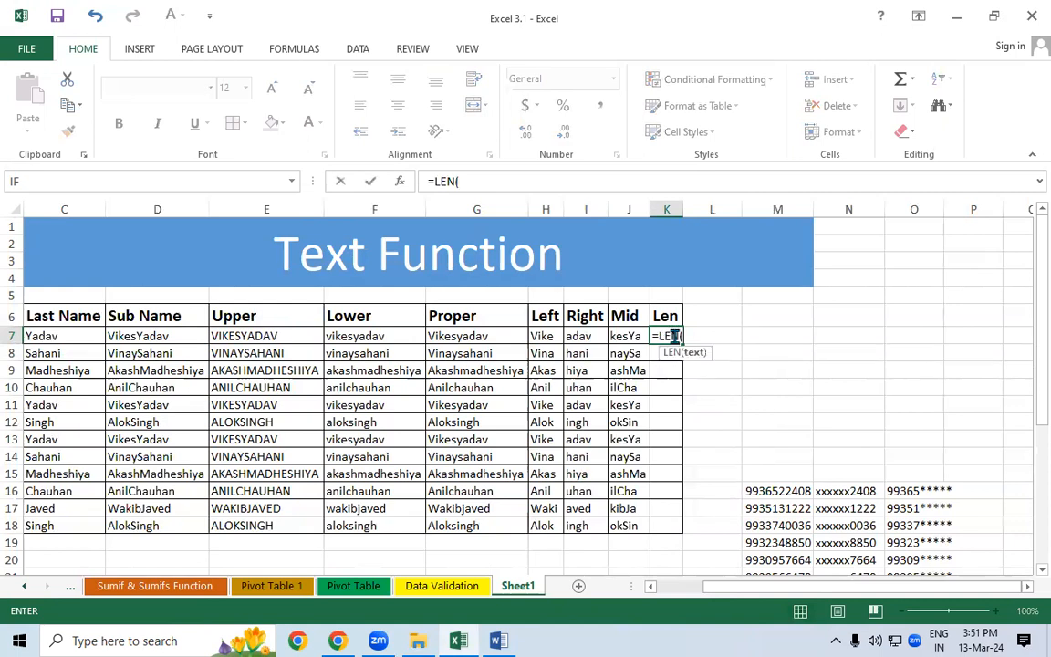
left_click(169, 336)
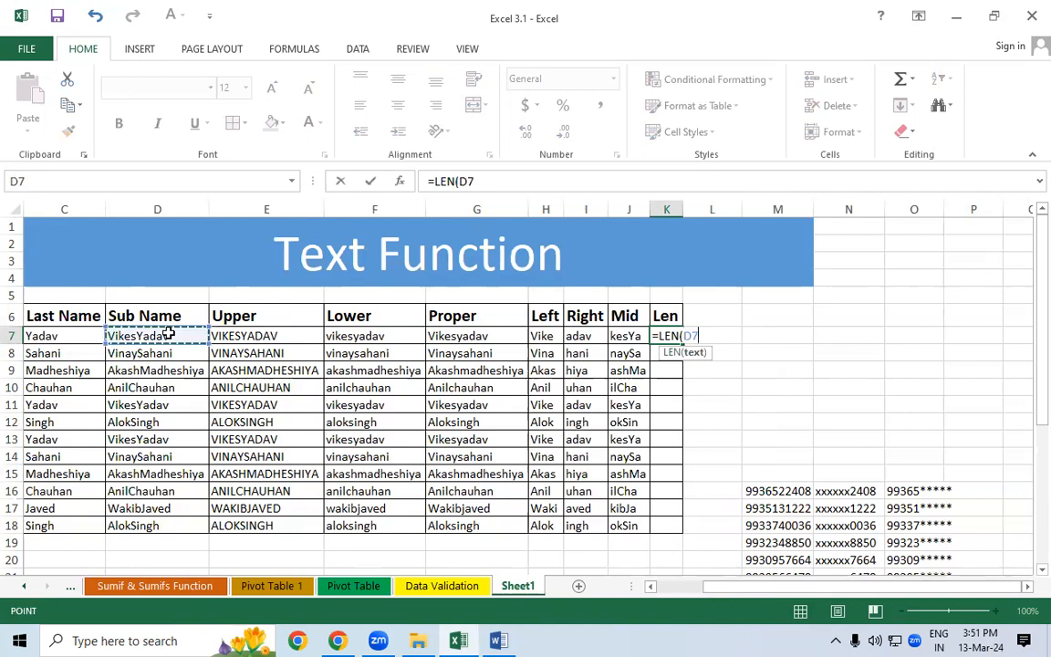
type(")")
key("Return")
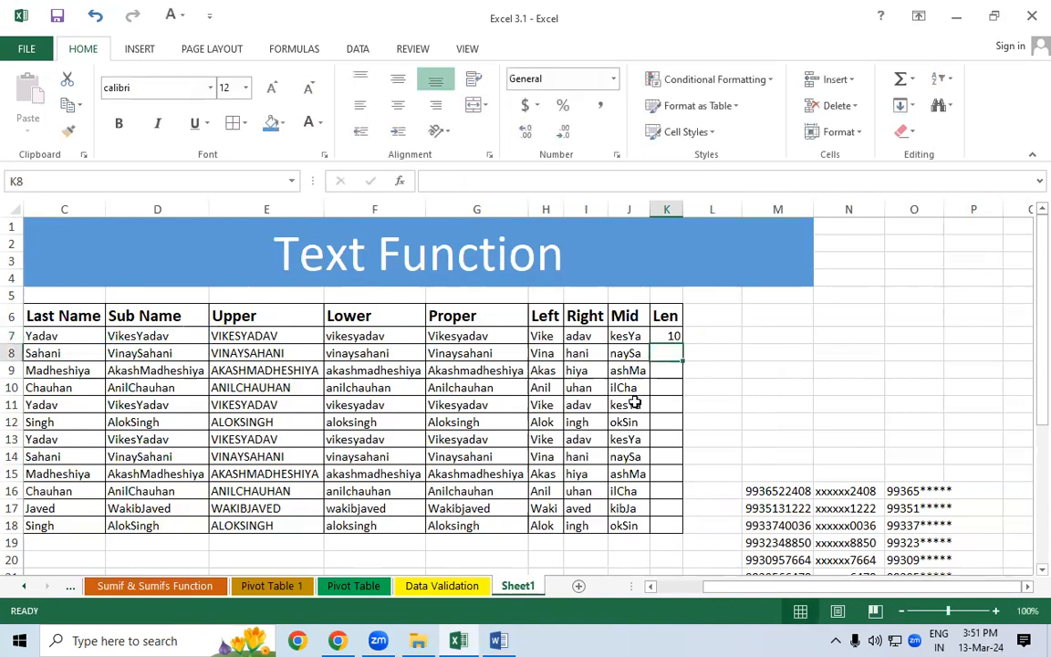
left_click(669, 335)
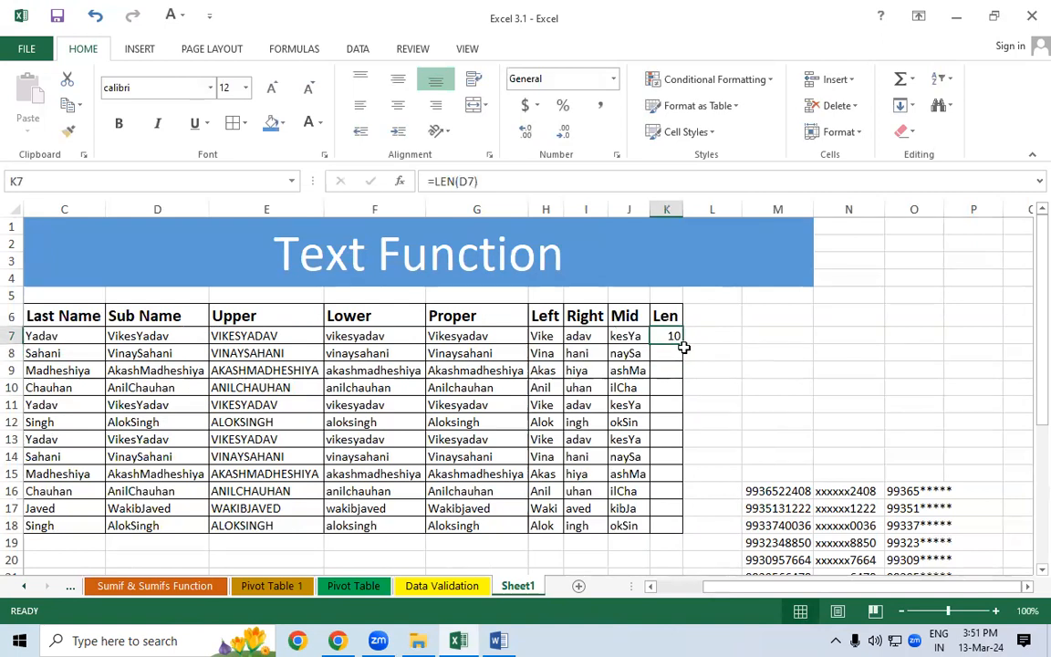
double_click(683, 345)
left_click(719, 347)
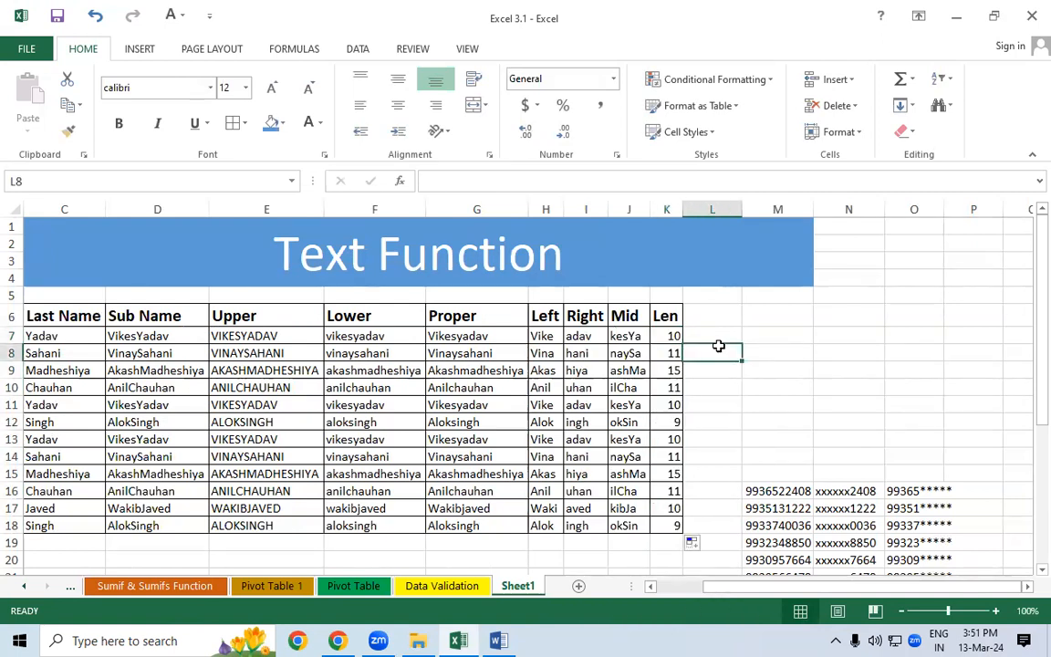